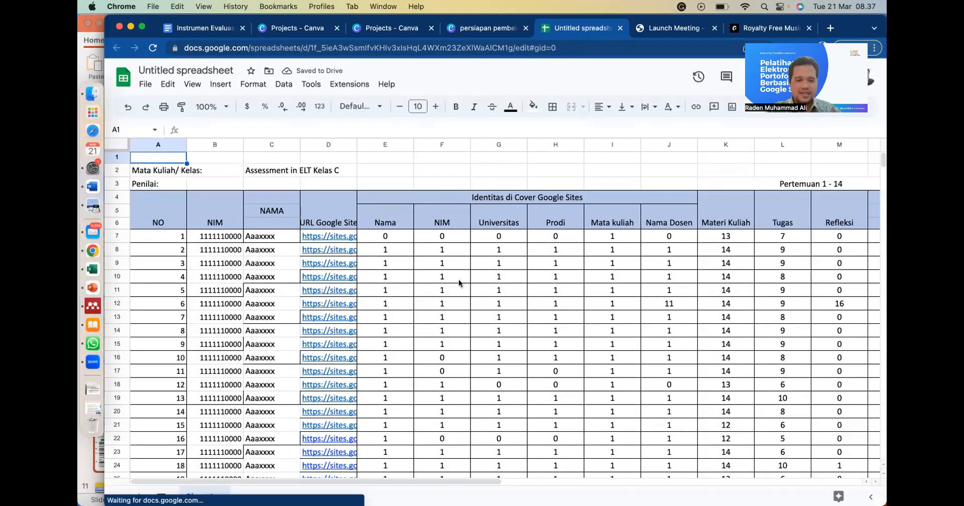
- Return to the Canva presentation and page back through the Penilaian slides to the slide with Google Docs discussion examples
{"action": "scroll", "coordinate": [423, 283], "scroll_direction": "down", "scroll_amount": 1}
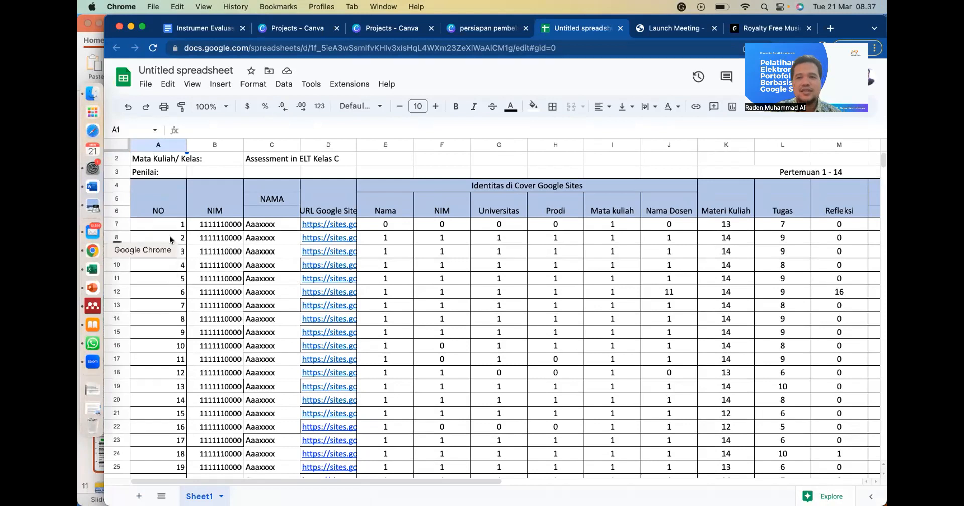
{"action": "left_click", "coordinate": [497, 32]}
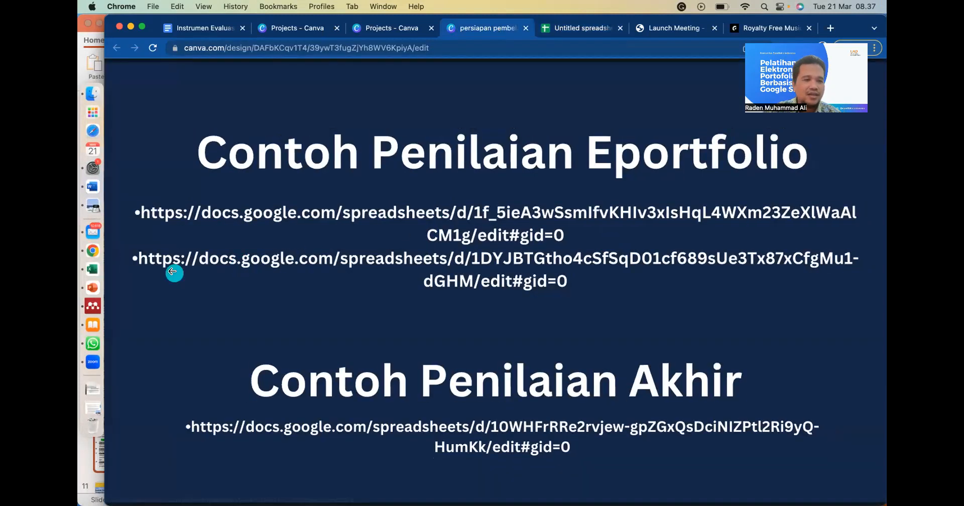
{"action": "left_click", "coordinate": [172, 271]}
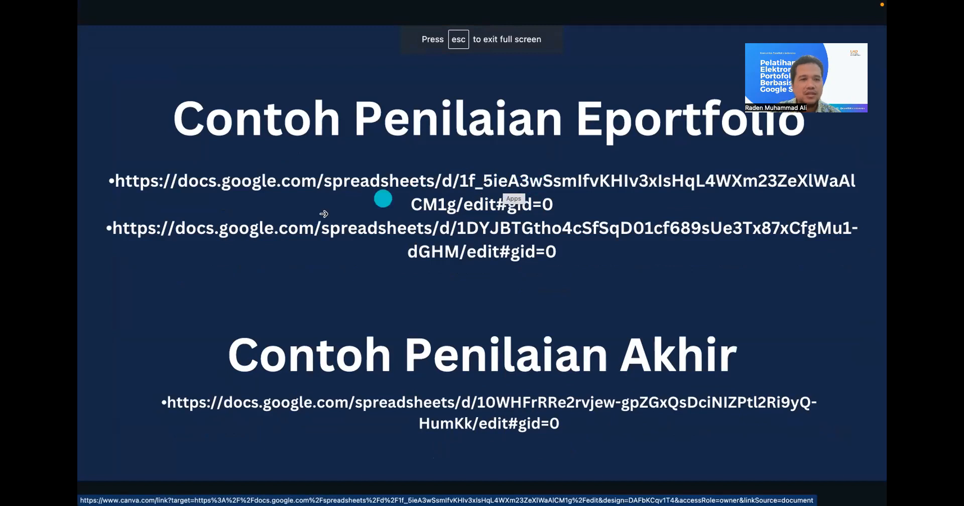
{"action": "left_click", "coordinate": [106, 286]}
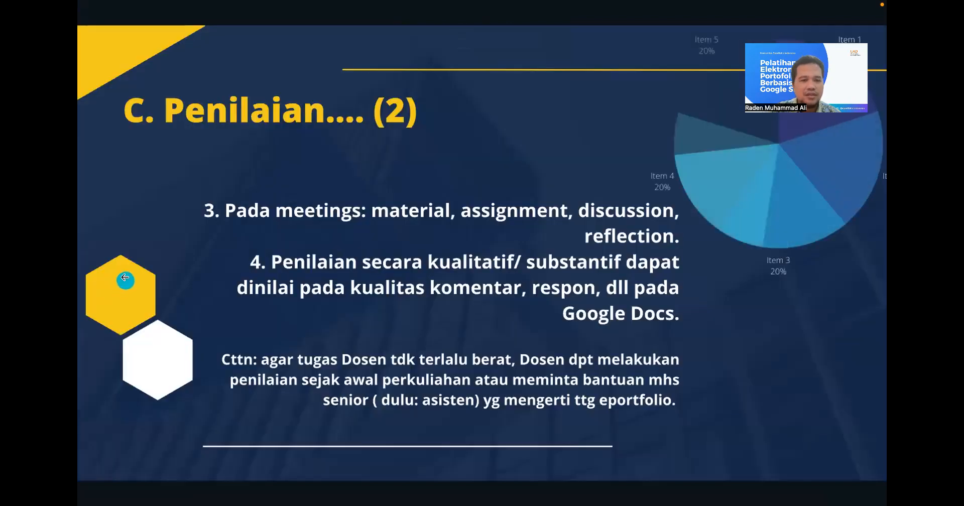
{"action": "left_click", "coordinate": [121, 230]}
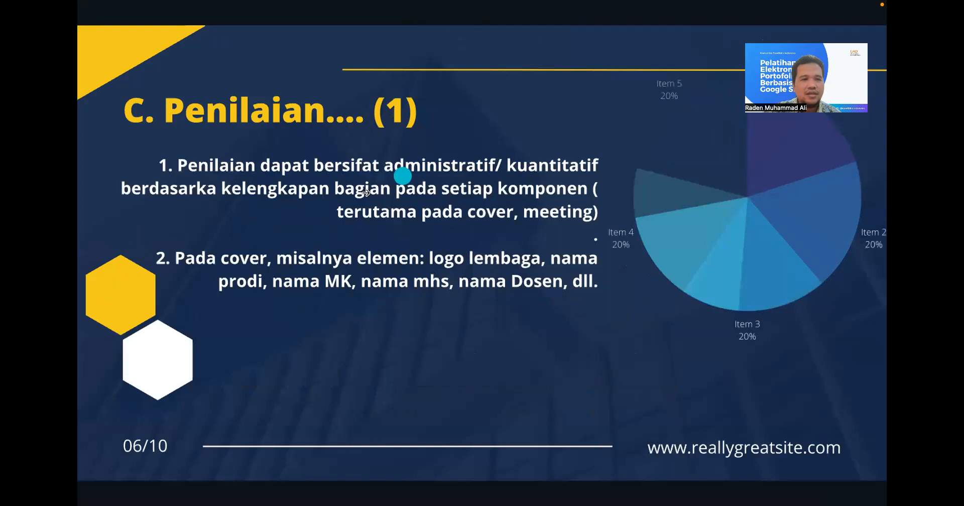
{"action": "left_click", "coordinate": [119, 214]}
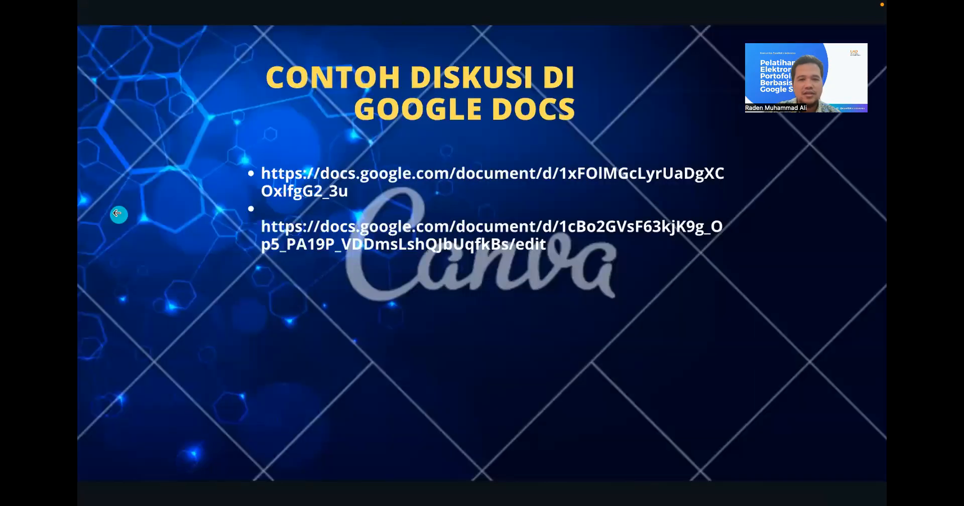
- Review the Penilaian (1) and (2) slides and advance to the Contoh Penilaian Eportfolio slide
{"action": "left_click", "coordinate": [545, 173]}
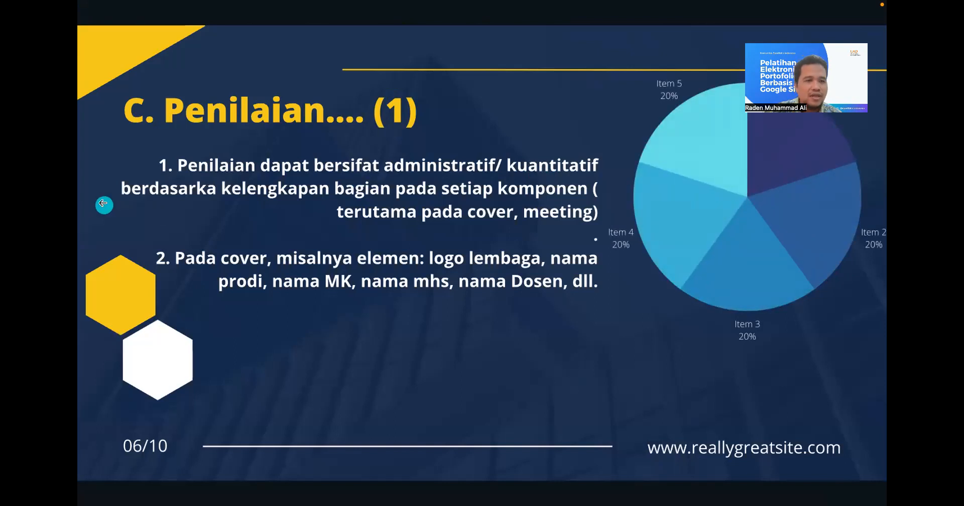
{"action": "left_click", "coordinate": [104, 205]}
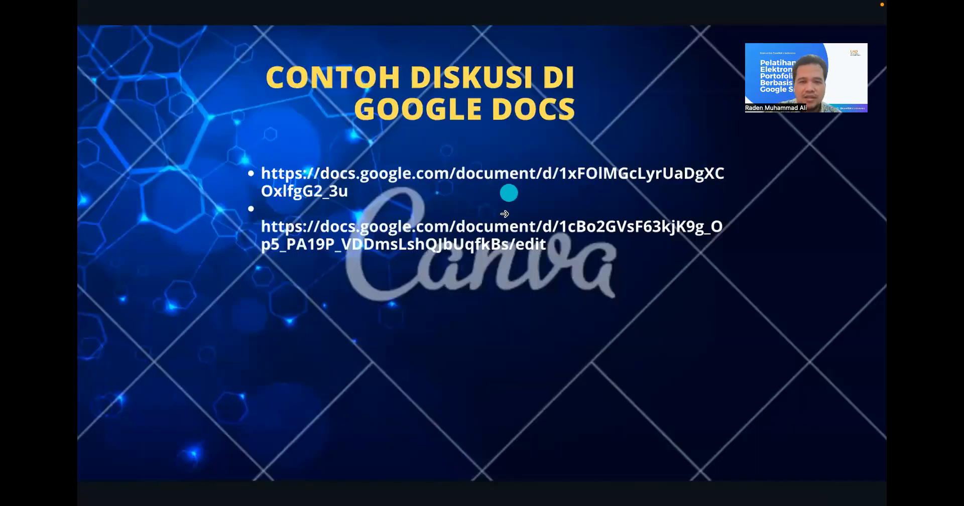
{"action": "left_click", "coordinate": [498, 229]}
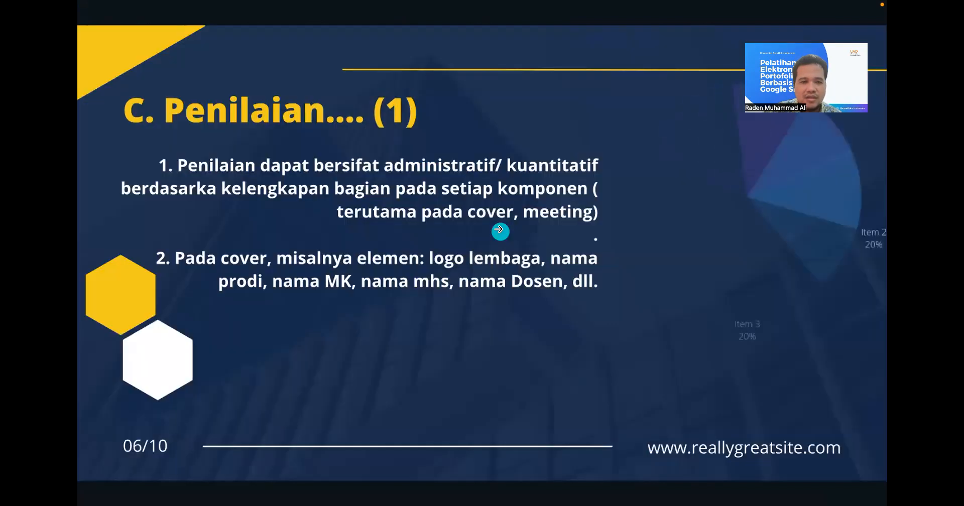
{"action": "left_click", "coordinate": [648, 304]}
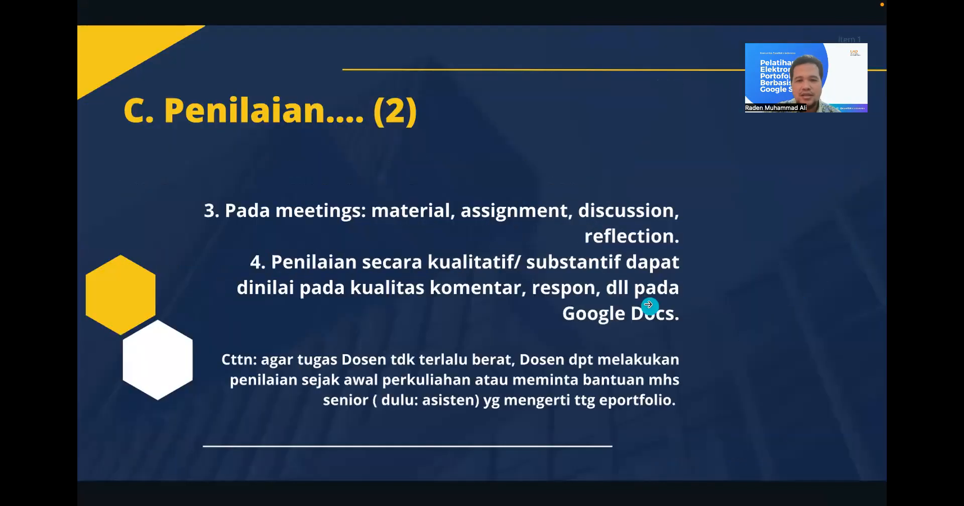
{"action": "left_click", "coordinate": [647, 305]}
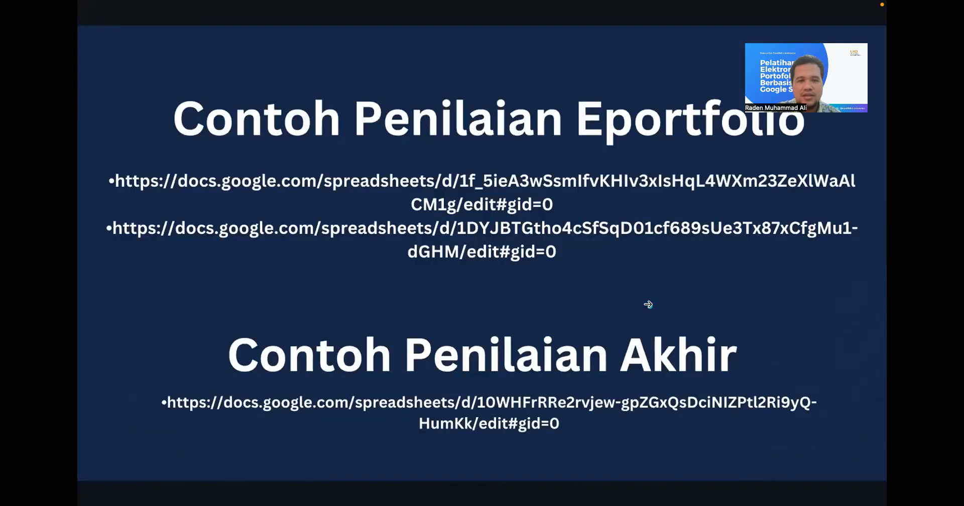
- Open the first Contoh Penilaian Eportfolio spreadsheet link and look across its assessment columns
{"action": "left_click", "coordinate": [548, 184]}
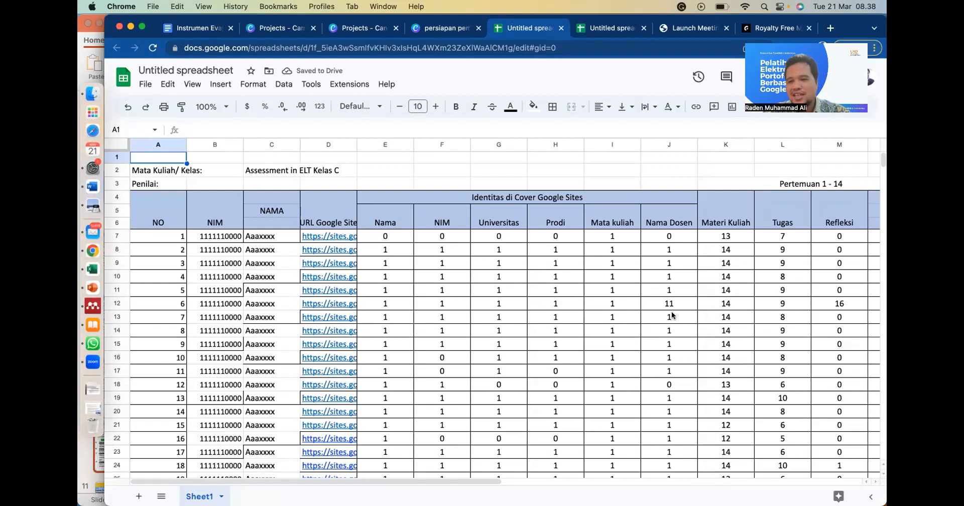
{"action": "scroll", "coordinate": [672, 314], "scroll_direction": "right", "scroll_amount": 5}
{"action": "scroll", "coordinate": [672, 314], "scroll_direction": "left", "scroll_amount": 4}
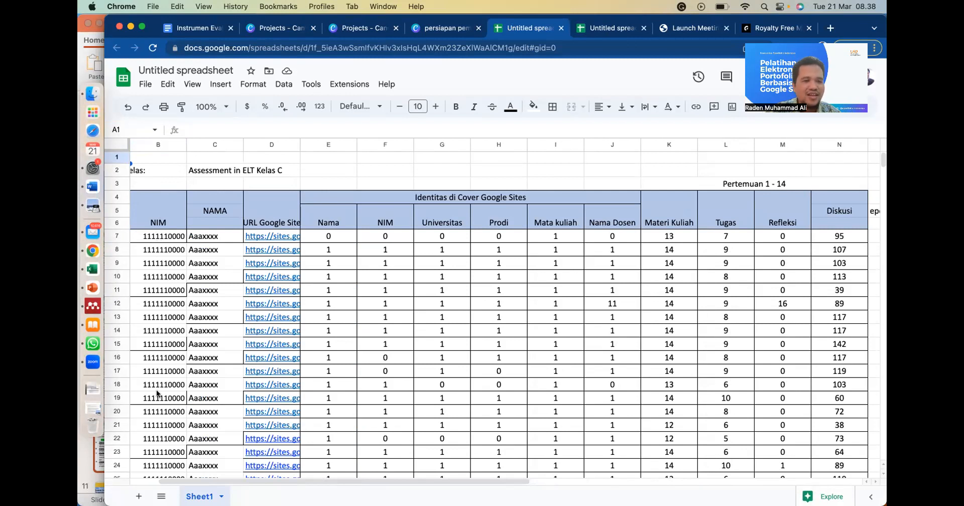
{"action": "scroll", "coordinate": [164, 313], "scroll_direction": "left", "scroll_amount": 1}
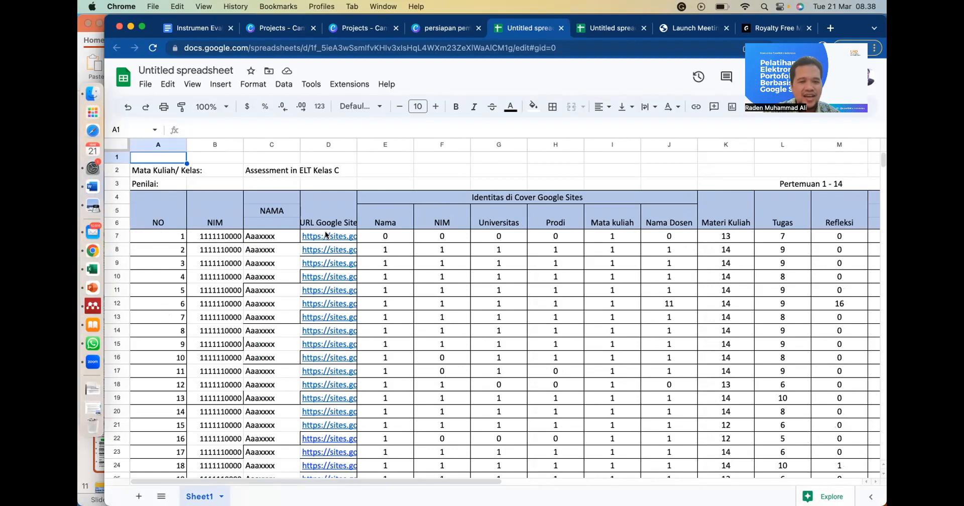
- Open the Google Sites link of student number 4 in cell D10 and go to the site's home page
{"action": "scroll", "coordinate": [324, 303], "scroll_direction": "down", "scroll_amount": 1}
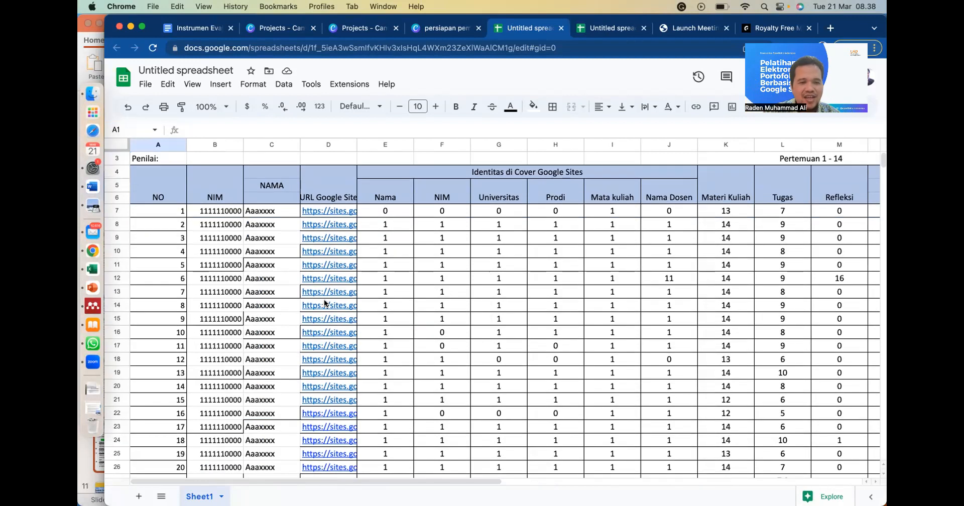
{"action": "left_click", "coordinate": [333, 251]}
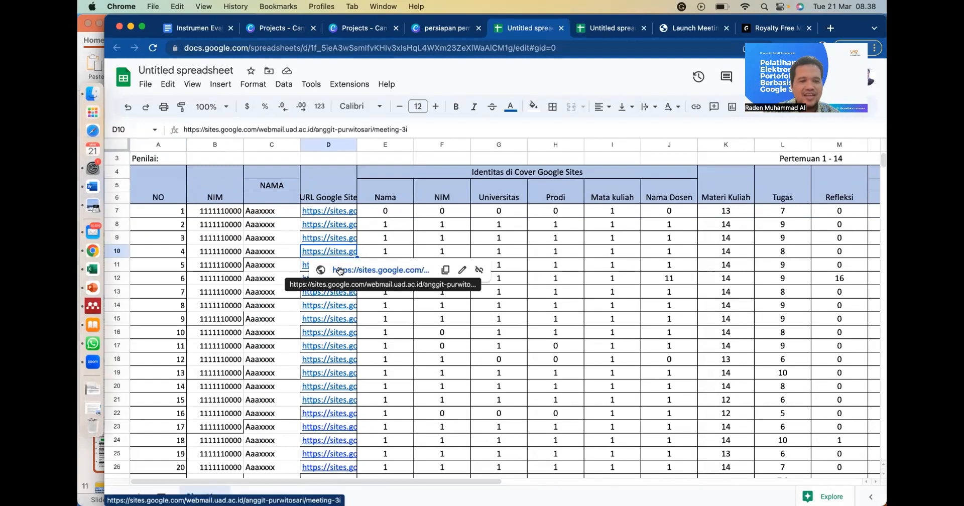
{"action": "left_click", "coordinate": [339, 269]}
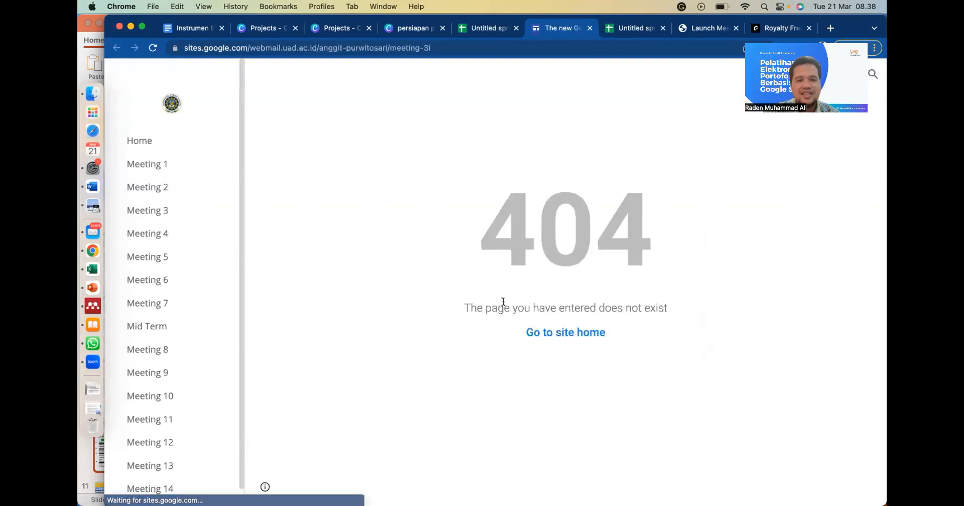
{"action": "left_click", "coordinate": [547, 333]}
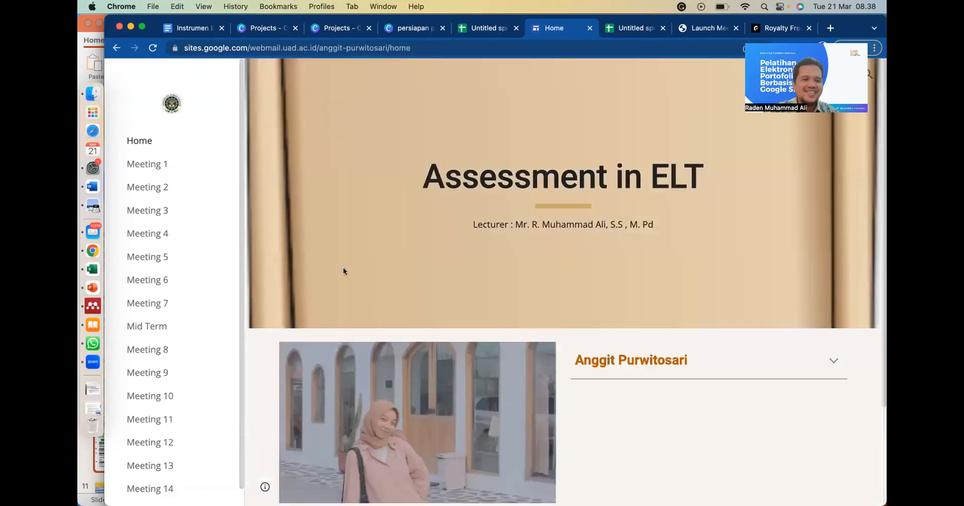
- Examine the student's e-portfolio home page, from the course title and lecturer cover to the contact section
{"action": "scroll", "coordinate": [435, 330], "scroll_direction": "down", "scroll_amount": 2}
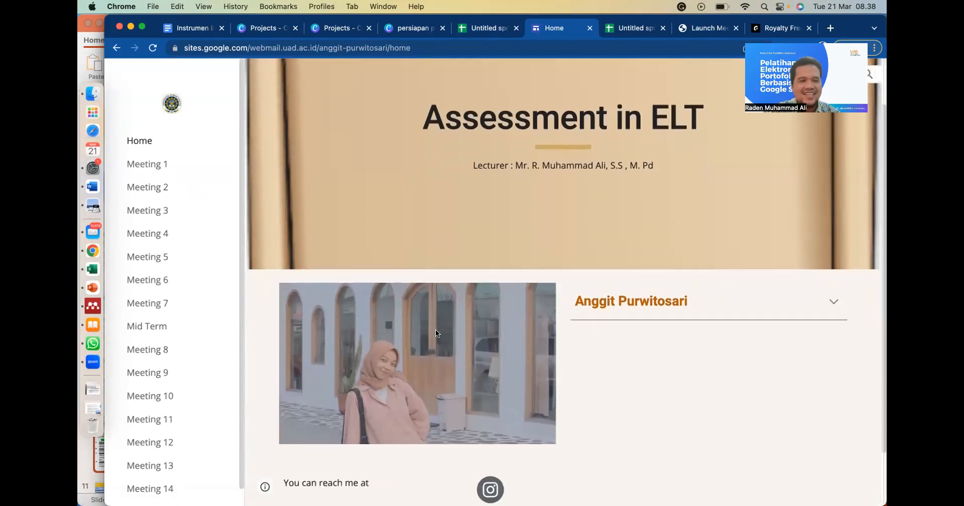
{"action": "scroll", "coordinate": [435, 330], "scroll_direction": "up", "scroll_amount": 2}
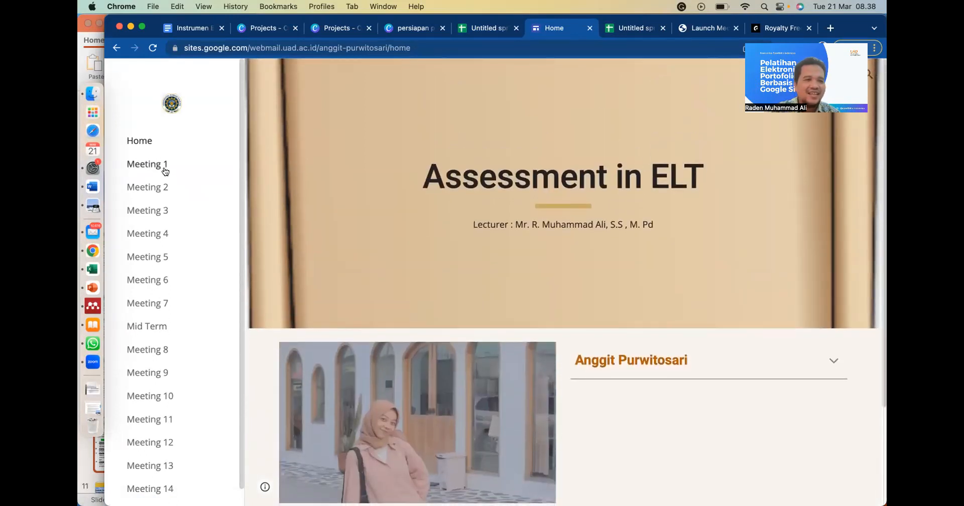
{"action": "left_click", "coordinate": [145, 145]}
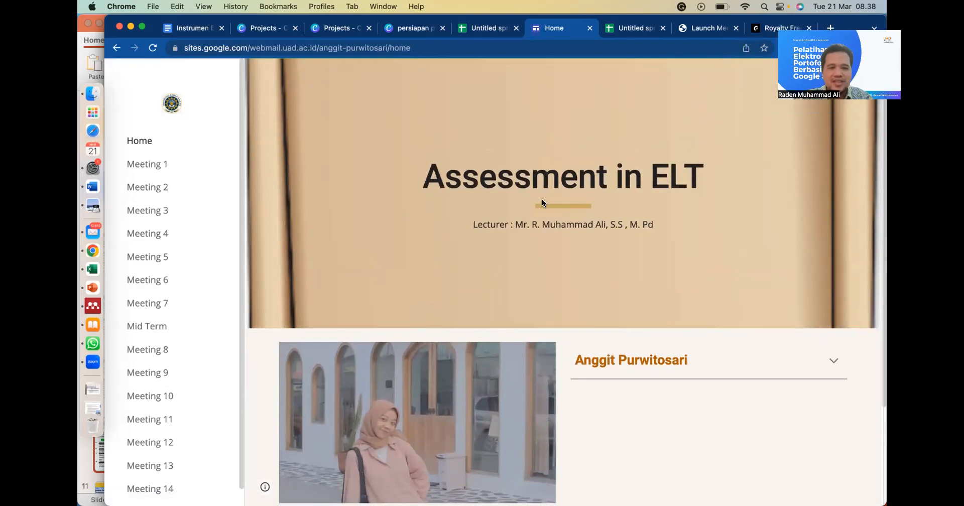
{"action": "scroll", "coordinate": [542, 203], "scroll_direction": "down", "scroll_amount": 3}
{"action": "scroll", "coordinate": [541, 198], "scroll_direction": "down", "scroll_amount": 2}
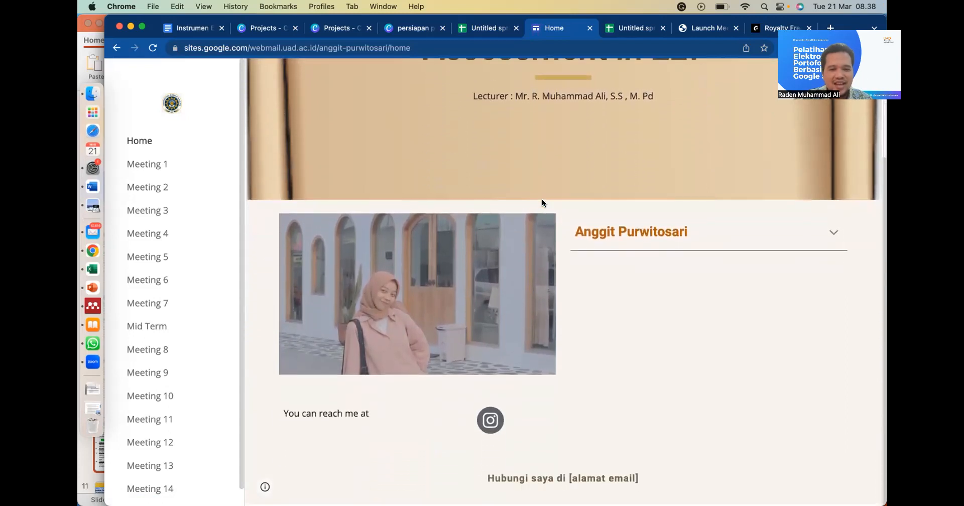
{"action": "scroll", "coordinate": [541, 199], "scroll_direction": "up", "scroll_amount": 5}
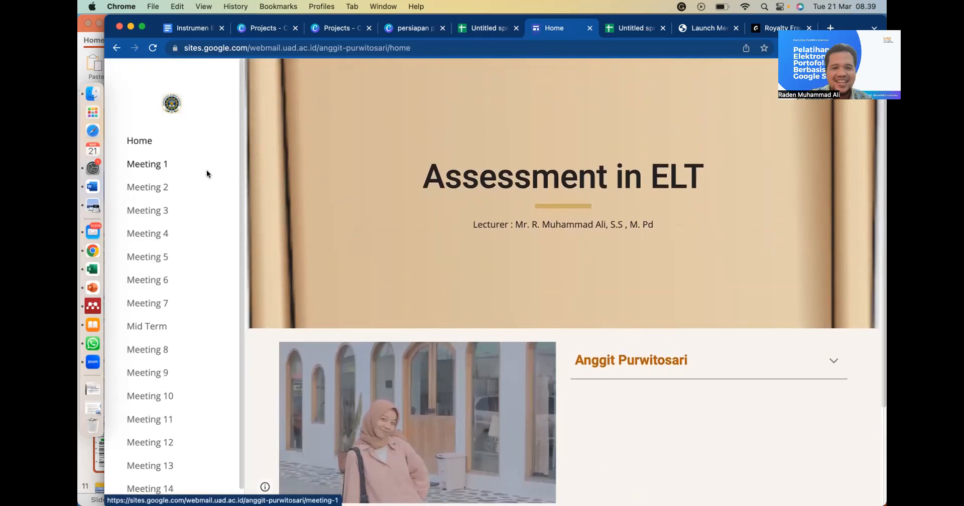
- Review the Meeting 1 page from the Introduction through the embedded feedback form, and open the Meeting 5 page
{"action": "left_click", "coordinate": [153, 164]}
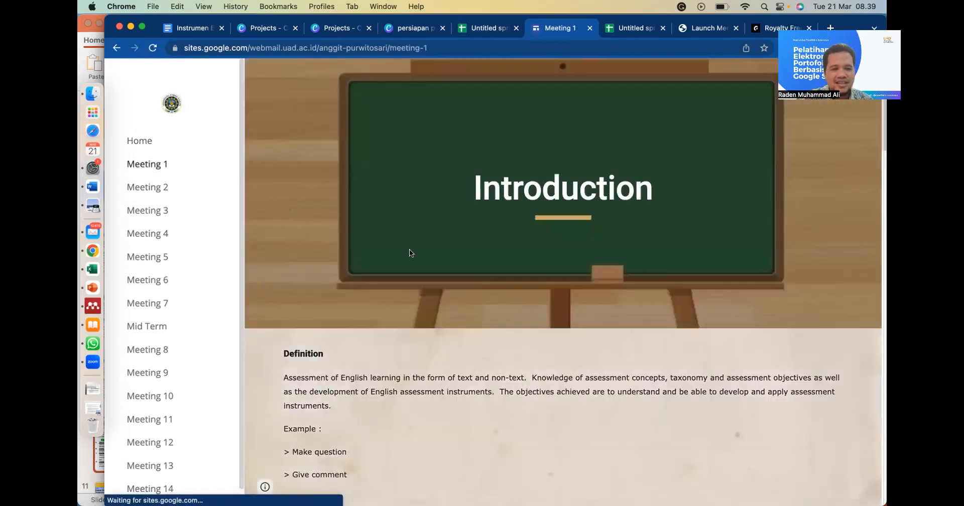
{"action": "scroll", "coordinate": [504, 230], "scroll_direction": "down", "scroll_amount": 3}
{"action": "scroll", "coordinate": [504, 230], "scroll_direction": "down", "scroll_amount": 12}
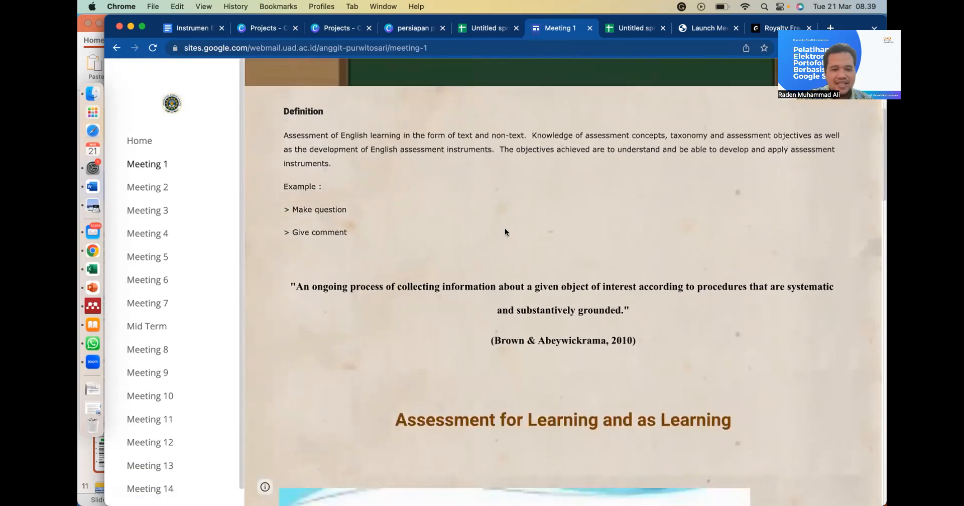
{"action": "scroll", "coordinate": [505, 230], "scroll_direction": "down", "scroll_amount": 11}
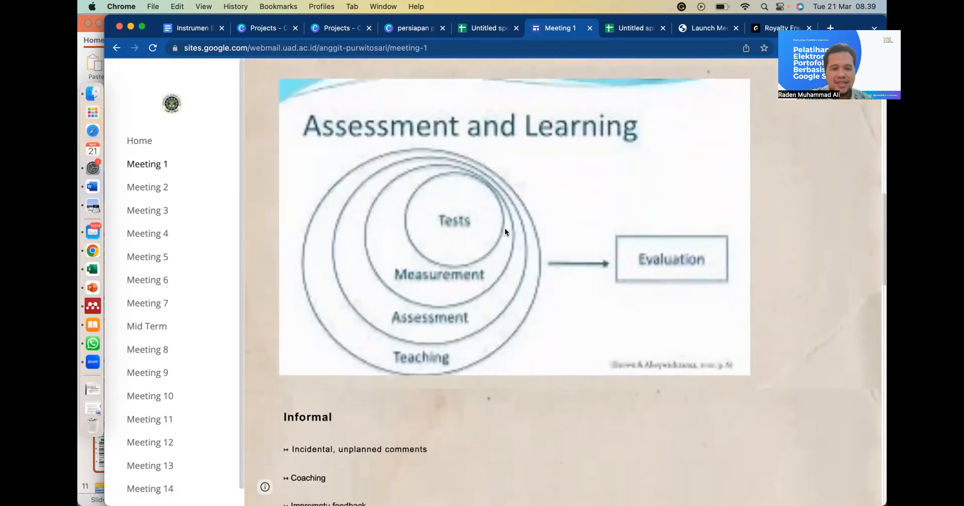
{"action": "scroll", "coordinate": [505, 229], "scroll_direction": "down", "scroll_amount": 12}
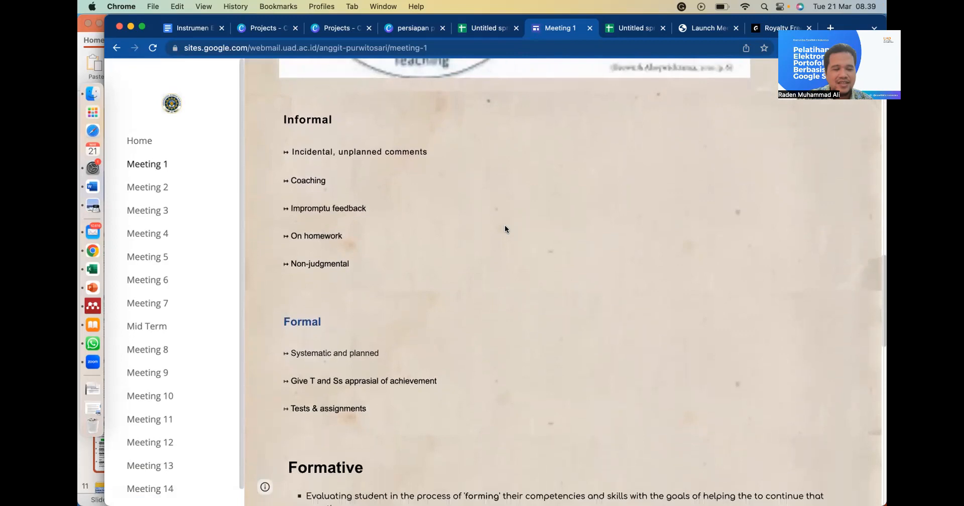
{"action": "scroll", "coordinate": [504, 225], "scroll_direction": "down", "scroll_amount": 4}
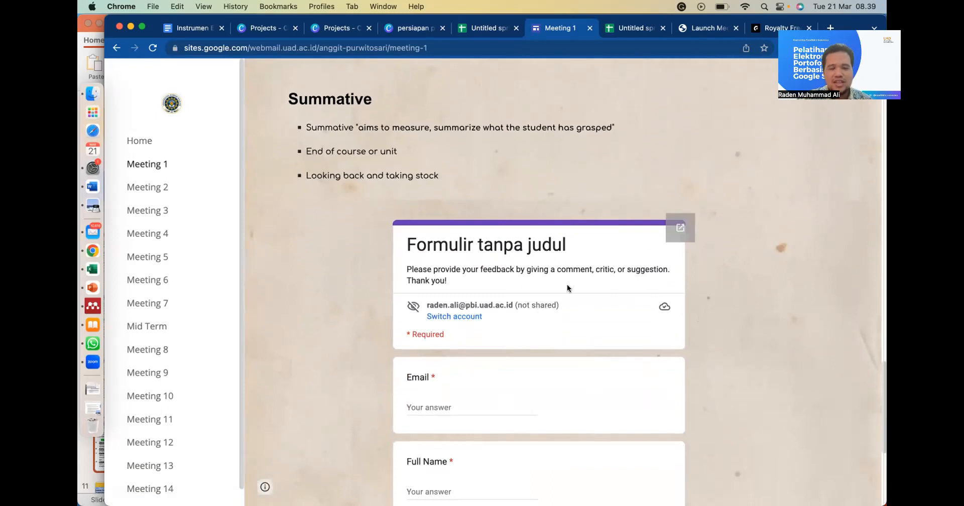
{"action": "scroll", "coordinate": [757, 246], "scroll_direction": "down", "scroll_amount": 5}
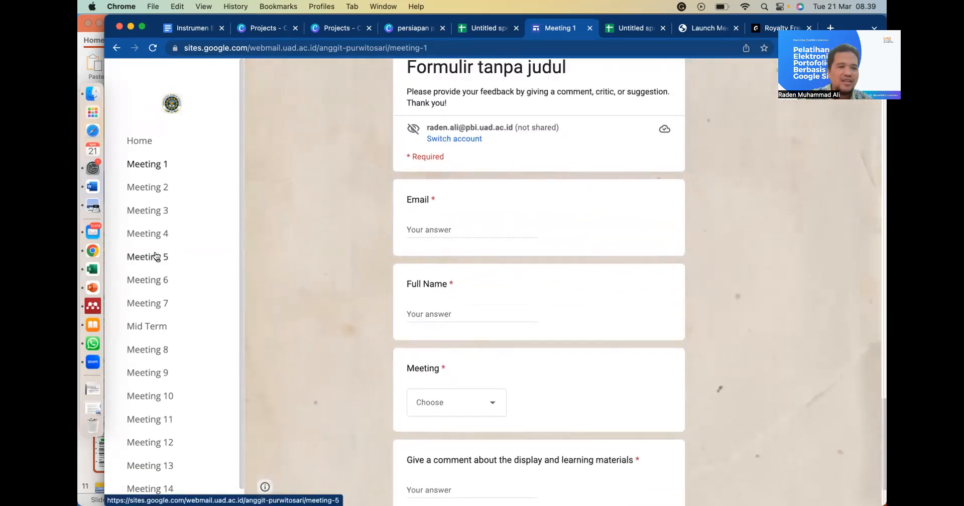
{"action": "left_click", "coordinate": [156, 257]}
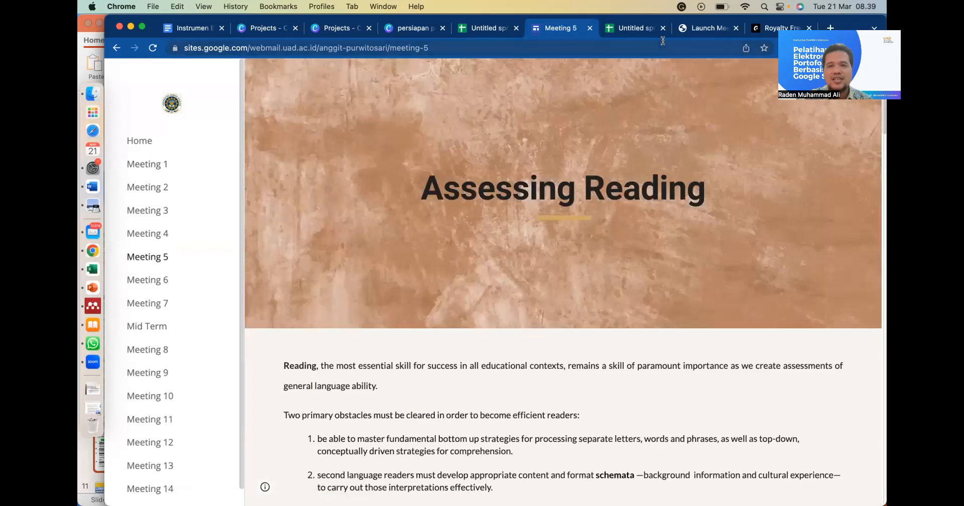
- Return to the assessment spreadsheet and examine the cover identity, Materi Kuliah, Tugas, Refleksi, Diskusi and eportfolio score columns
{"action": "left_click", "coordinate": [631, 30]}
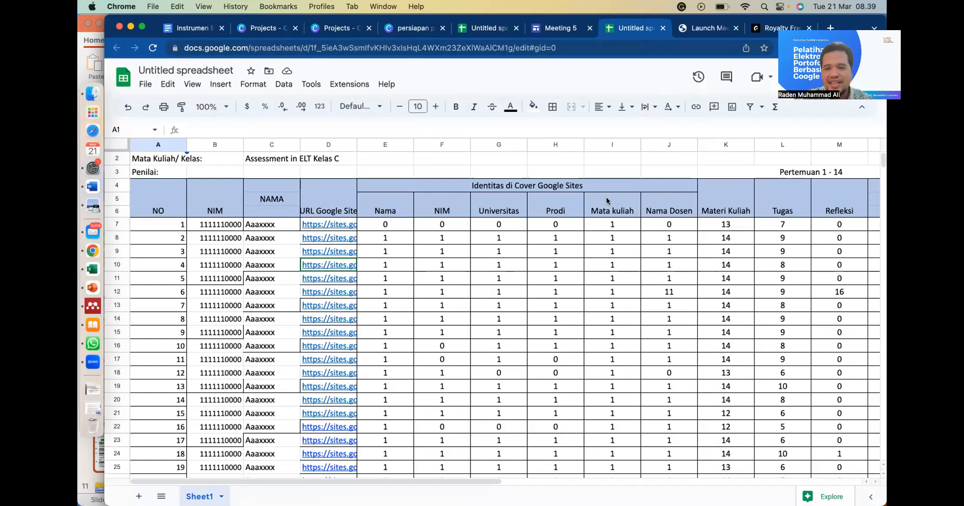
{"action": "scroll", "coordinate": [633, 210], "scroll_direction": "right", "scroll_amount": 2}
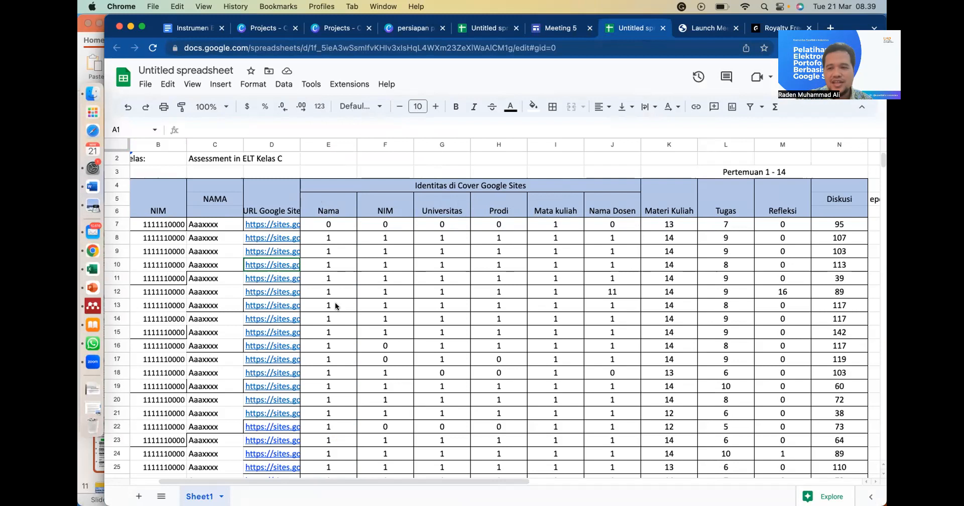
{"action": "scroll", "coordinate": [335, 305], "scroll_direction": "right", "scroll_amount": 2}
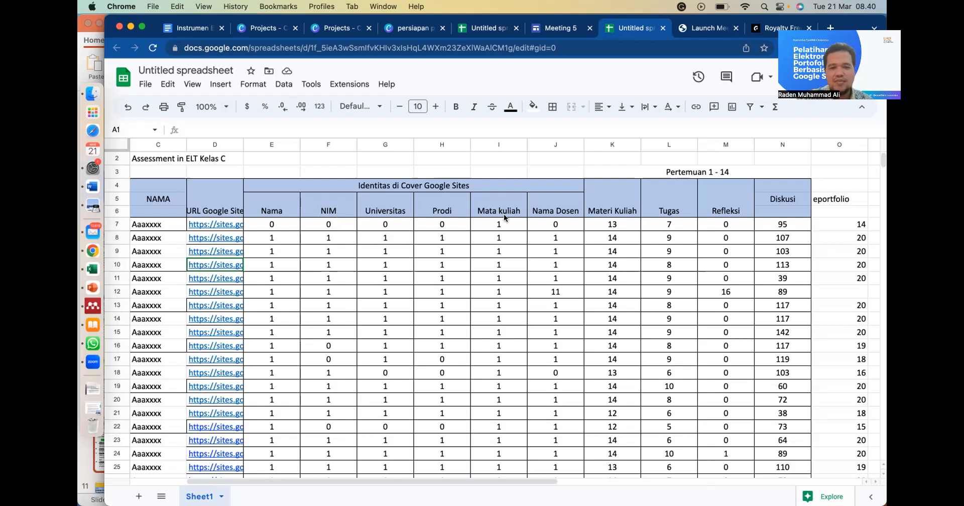
{"action": "scroll", "coordinate": [620, 232], "scroll_direction": "right", "scroll_amount": 1}
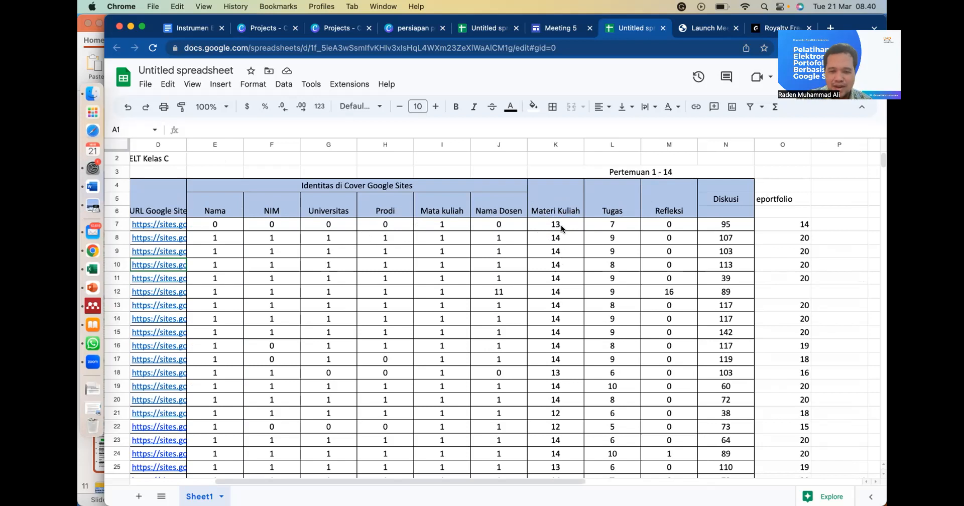
{"action": "scroll", "coordinate": [556, 402], "scroll_direction": "down", "scroll_amount": 2}
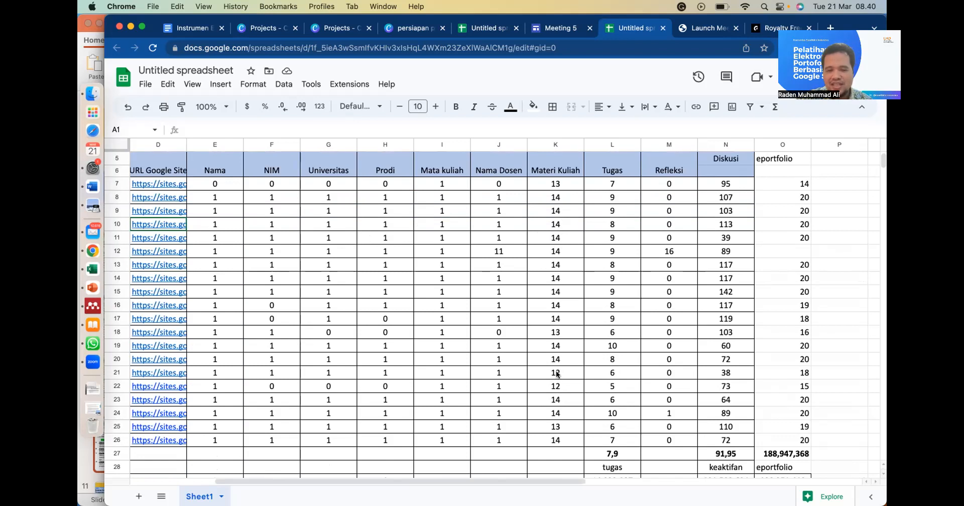
- Compare the students' Tugas, Refleksi, Diskusi and eportfolio scores across rows 7 to 26 of the assessment spreadsheet
{"action": "scroll", "coordinate": [552, 380], "scroll_direction": "up", "scroll_amount": 1}
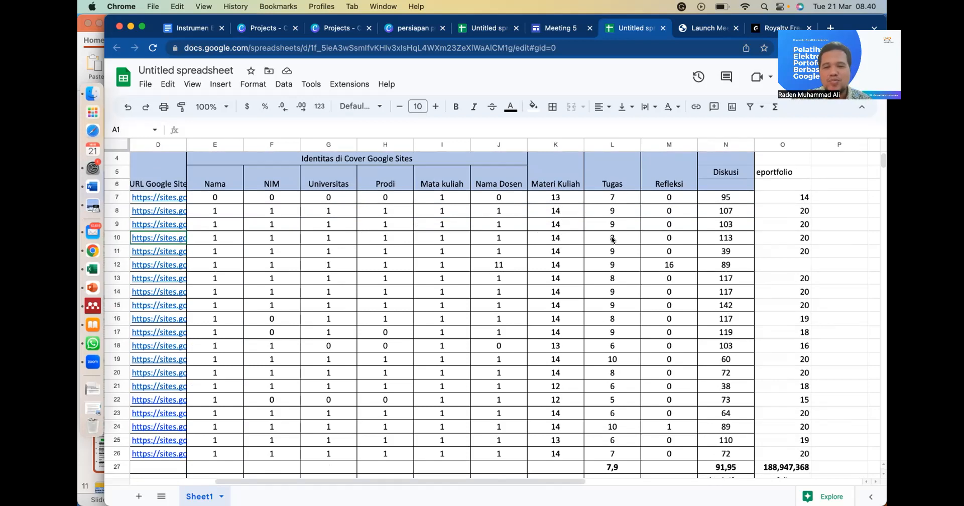
{"action": "scroll", "coordinate": [619, 253], "scroll_direction": "down", "scroll_amount": 2}
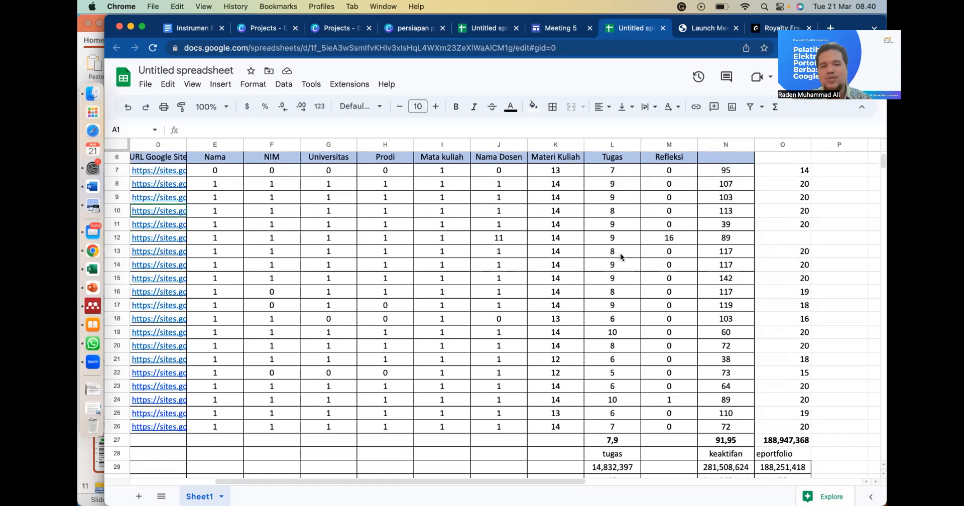
{"action": "scroll", "coordinate": [619, 253], "scroll_direction": "up", "scroll_amount": 1}
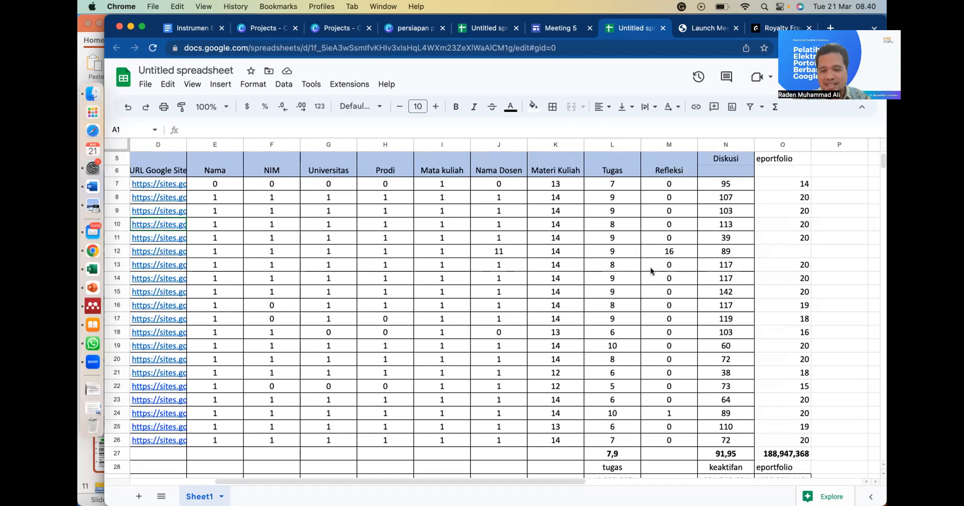
{"action": "scroll", "coordinate": [649, 271], "scroll_direction": "down", "scroll_amount": 1}
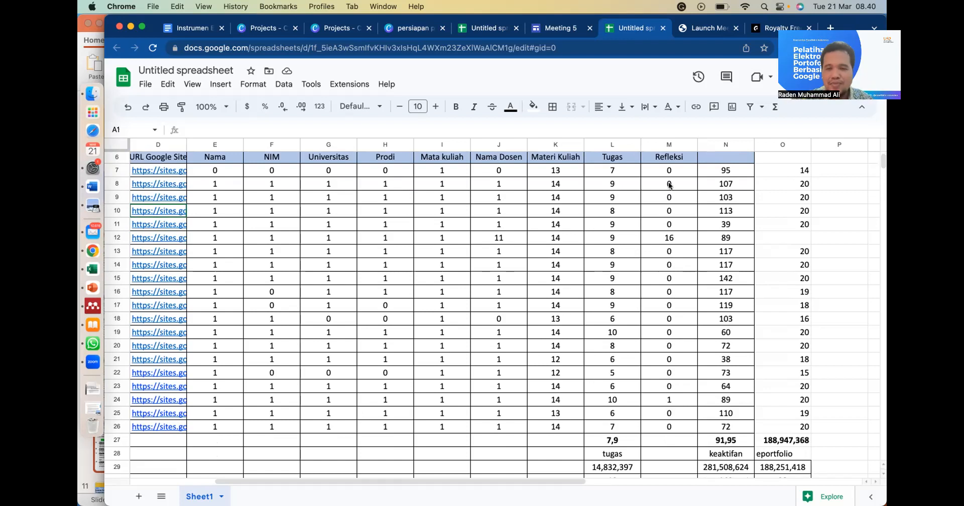
{"action": "scroll", "coordinate": [662, 321], "scroll_direction": "up", "scroll_amount": 1}
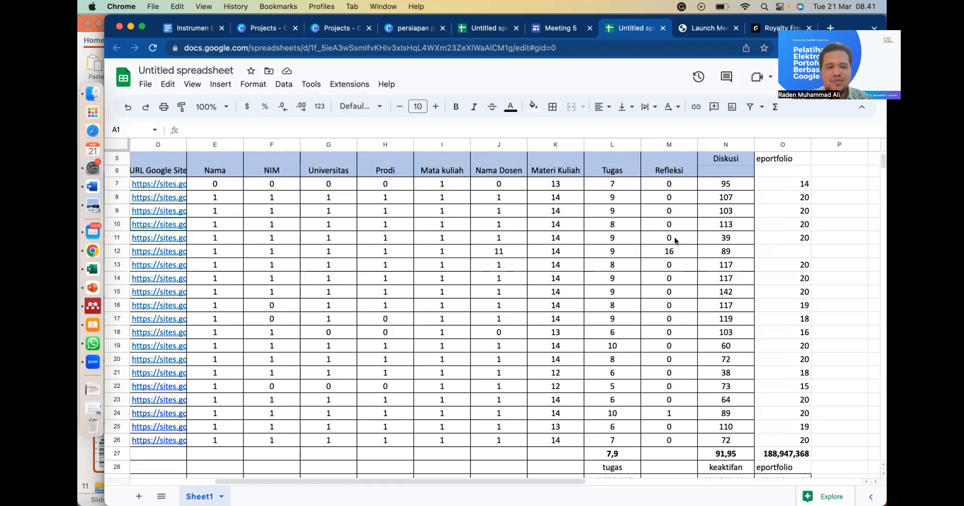
{"action": "scroll", "coordinate": [341, 275], "scroll_direction": "left", "scroll_amount": 3}
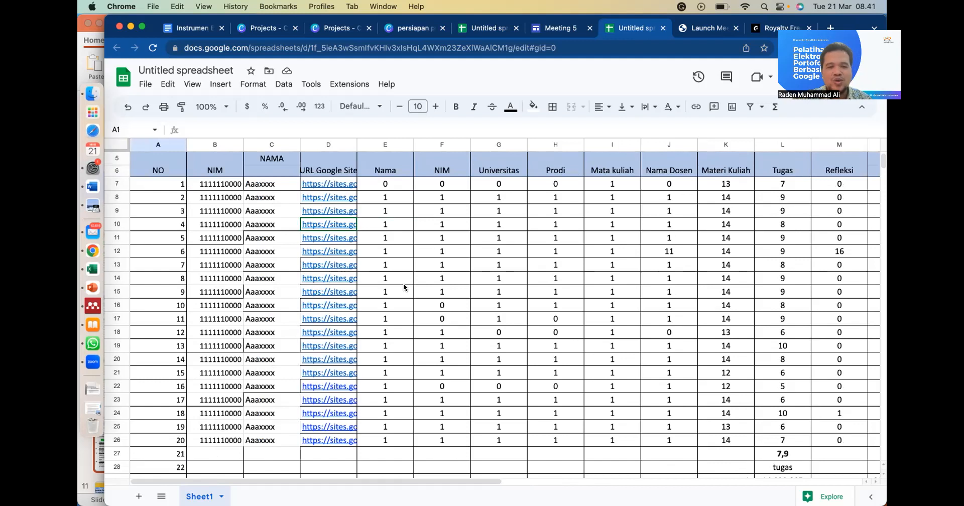
{"action": "scroll", "coordinate": [397, 288], "scroll_direction": "right", "scroll_amount": 2}
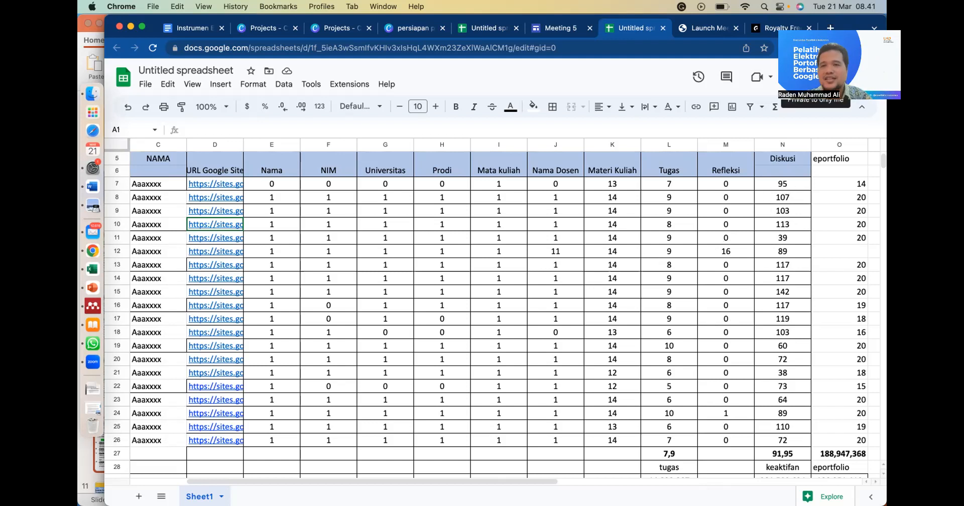
- Go to Google Docs in a new browser tab and open the recent document "Forum Diskusi Assessment in ELT D"
{"action": "left_click", "coordinate": [831, 28]}
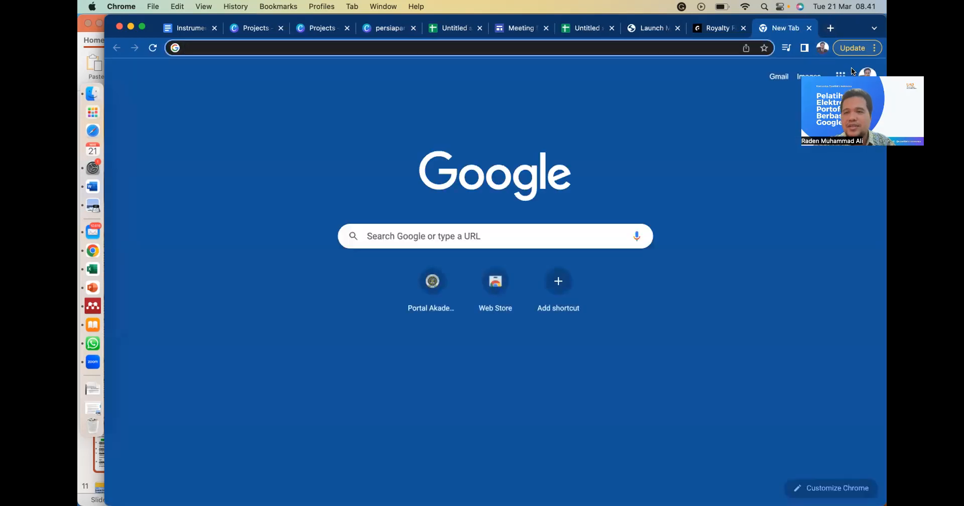
{"action": "left_click", "coordinate": [666, 100]}
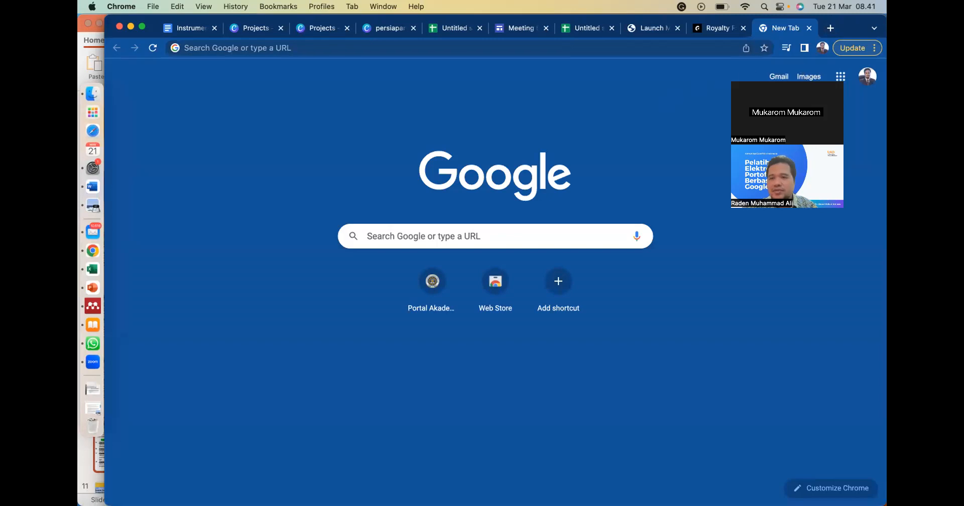
{"action": "left_click", "coordinate": [838, 76]}
{"action": "left_click", "coordinate": [792, 125]}
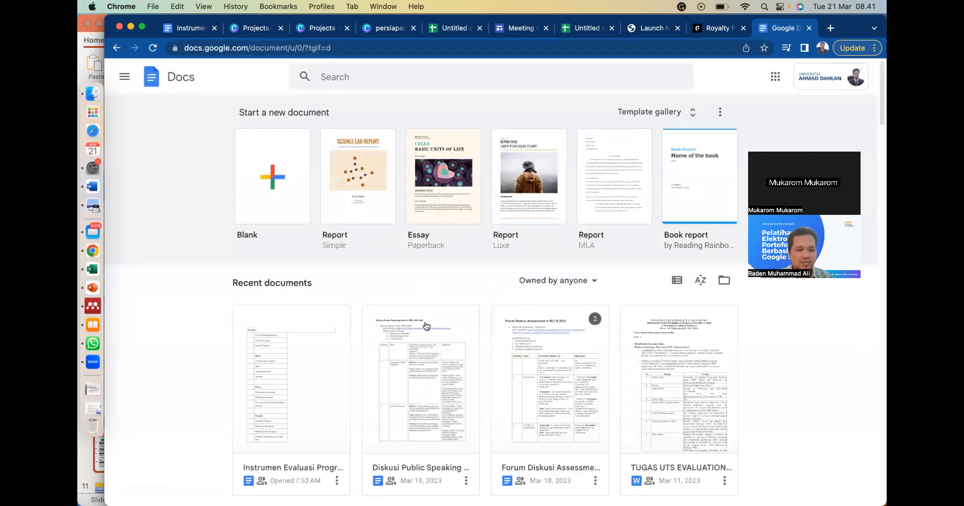
{"action": "scroll", "coordinate": [426, 326], "scroll_direction": "down", "scroll_amount": 3}
{"action": "scroll", "coordinate": [427, 344], "scroll_direction": "down", "scroll_amount": 1}
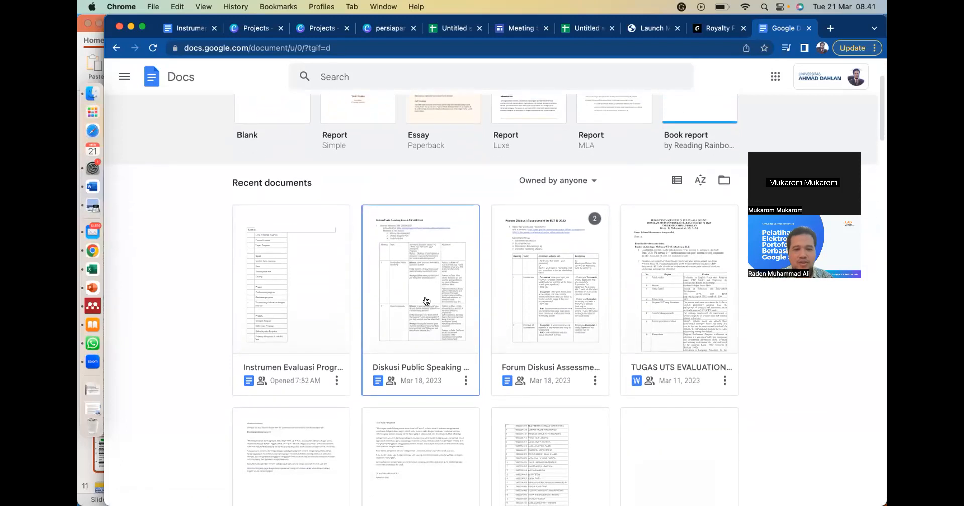
{"action": "left_click", "coordinate": [540, 309]}
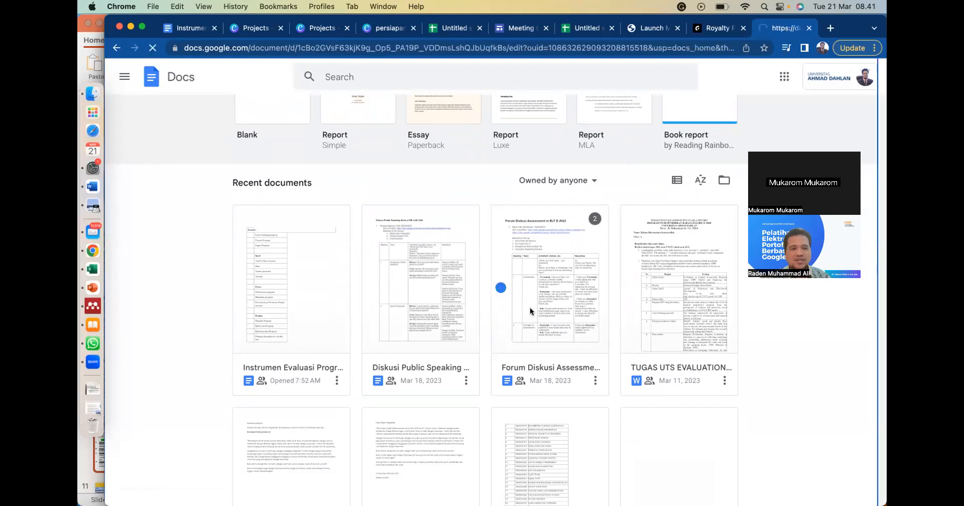
- Examine the first student's forum entry, including the e-portfolio URL, group members and the comment and response table for Meetings 1 and 2
{"action": "scroll", "coordinate": [479, 351], "scroll_direction": "down", "scroll_amount": 2}
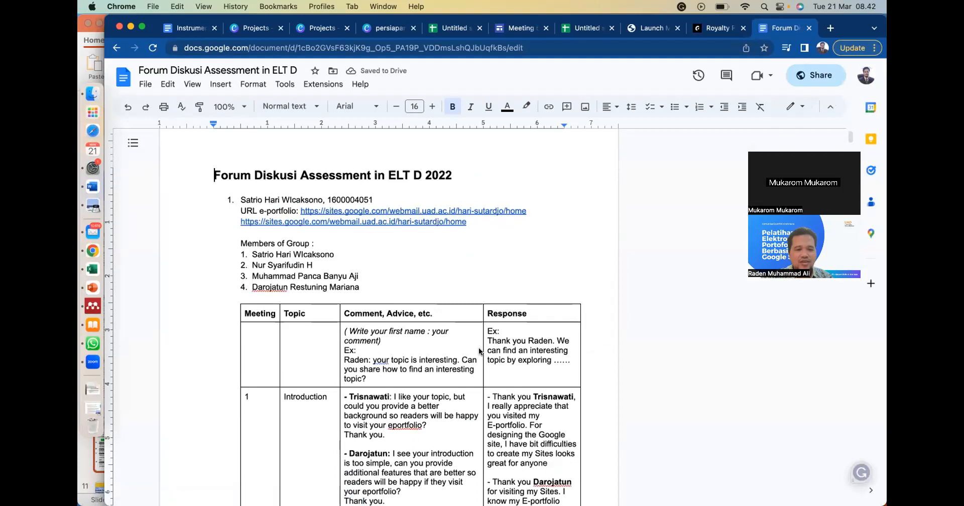
{"action": "scroll", "coordinate": [479, 351], "scroll_direction": "down", "scroll_amount": 2}
{"action": "scroll", "coordinate": [479, 351], "scroll_direction": "down", "scroll_amount": 1}
{"action": "scroll", "coordinate": [479, 351], "scroll_direction": "up", "scroll_amount": 2}
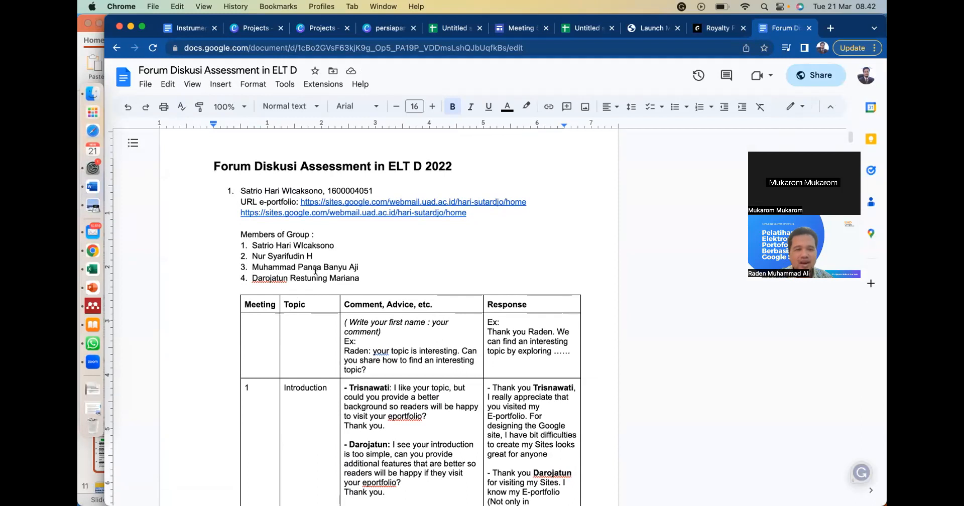
{"action": "scroll", "coordinate": [301, 271], "scroll_direction": "down", "scroll_amount": 2}
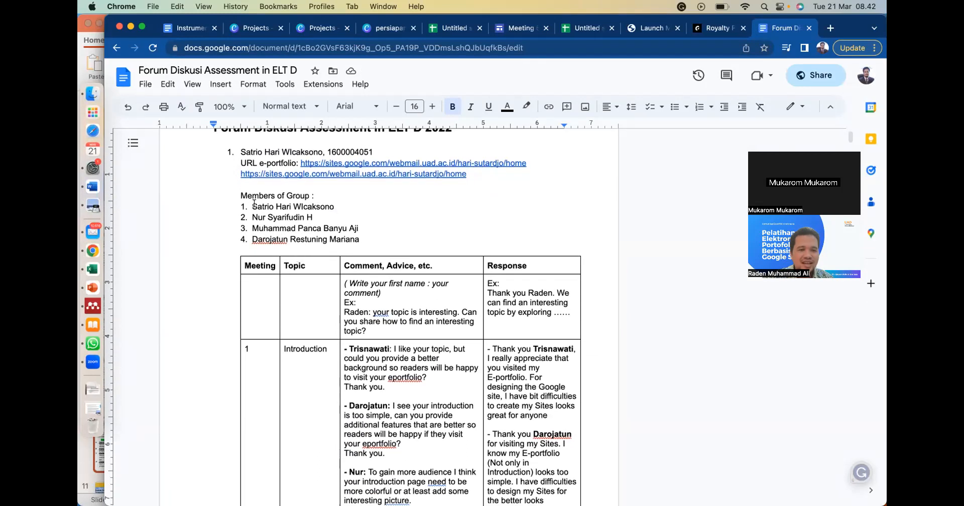
{"action": "scroll", "coordinate": [301, 276], "scroll_direction": "down", "scroll_amount": 2}
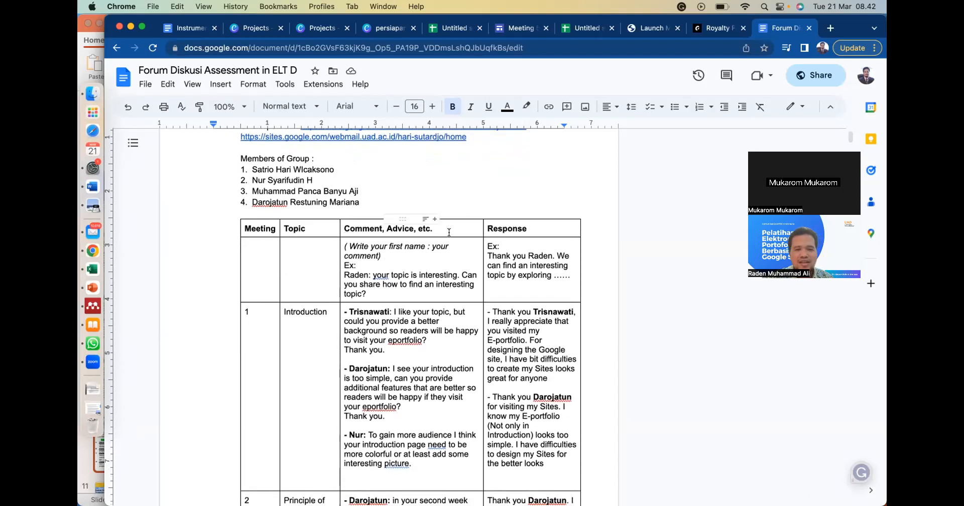
{"action": "scroll", "coordinate": [429, 256], "scroll_direction": "down", "scroll_amount": 2}
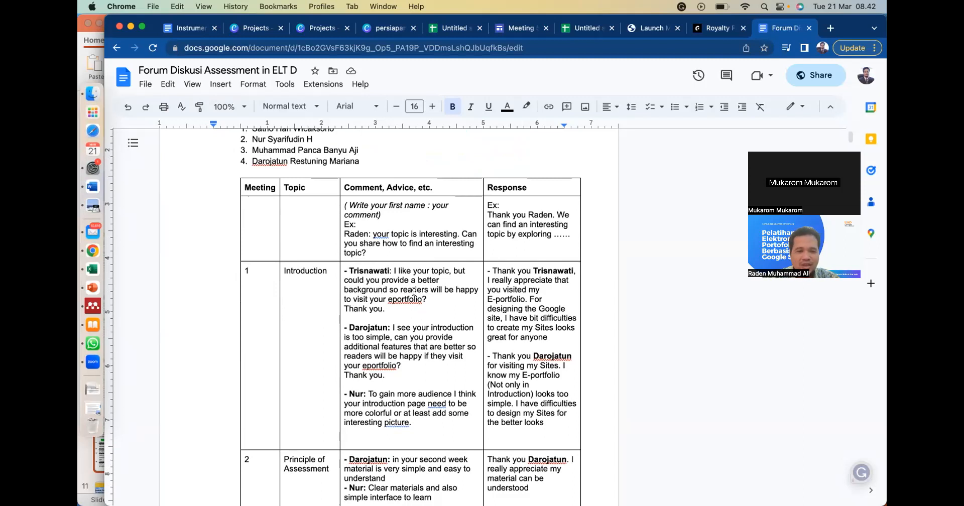
{"action": "scroll", "coordinate": [409, 292], "scroll_direction": "up", "scroll_amount": 1}
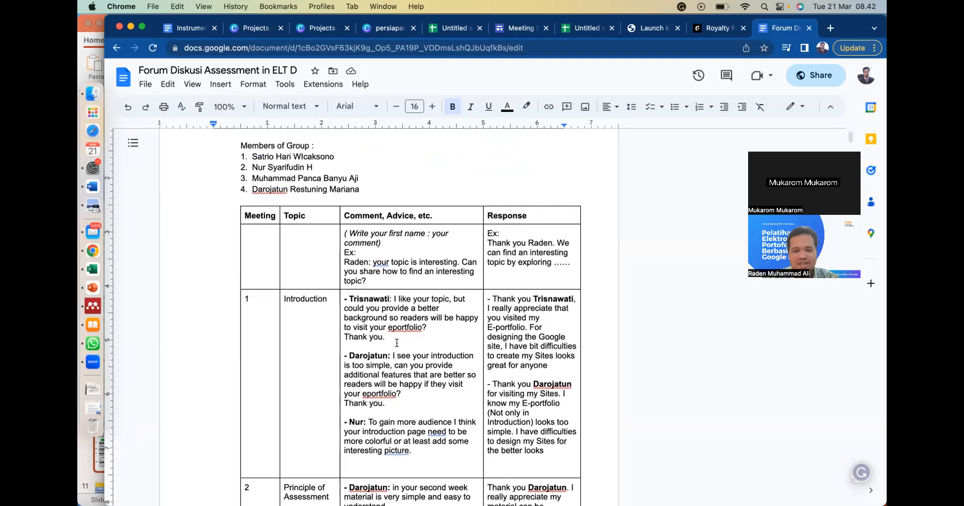
{"action": "scroll", "coordinate": [396, 343], "scroll_direction": "down", "scroll_amount": 1}
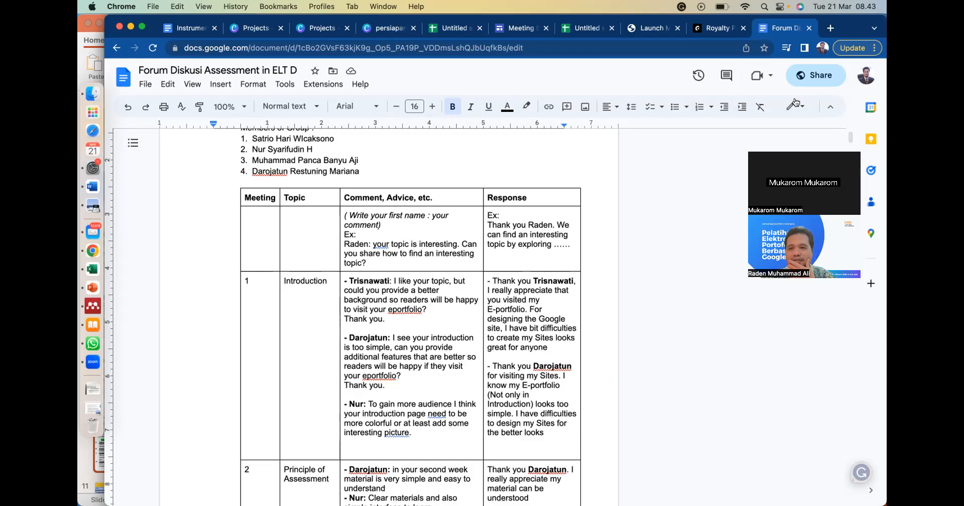
- Download the forum document as a Microsoft Word (.docx) file, open it in Word and widen its window
{"action": "left_click", "coordinate": [147, 85]}
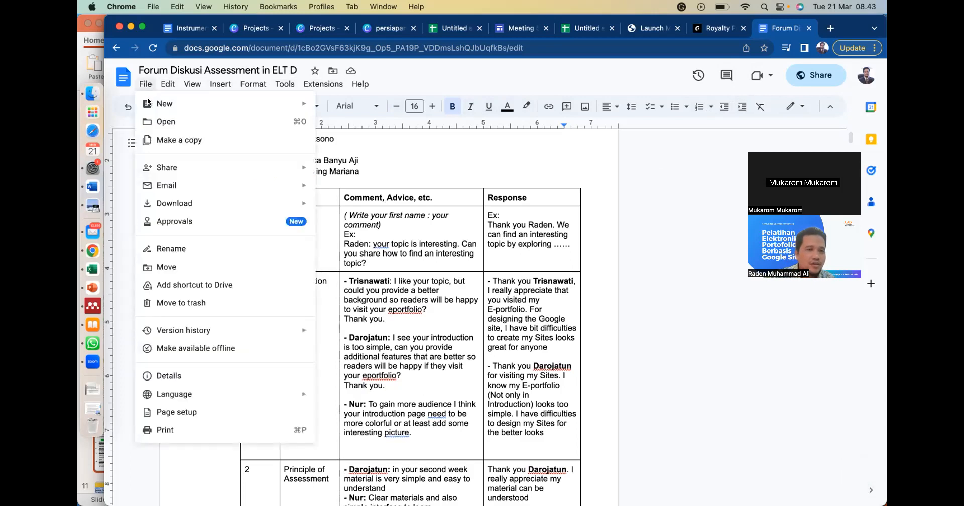
{"action": "mouse_move", "coordinate": [161, 203]}
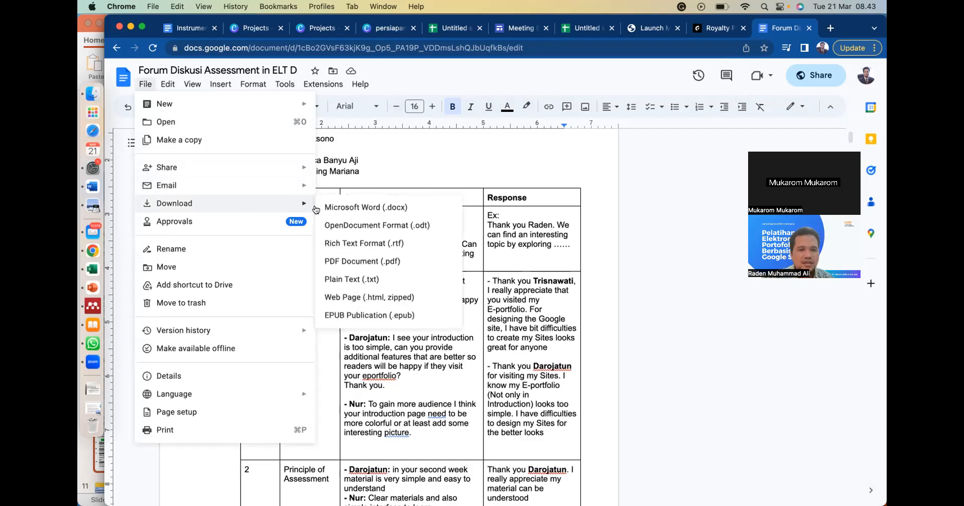
{"action": "left_click", "coordinate": [332, 202]}
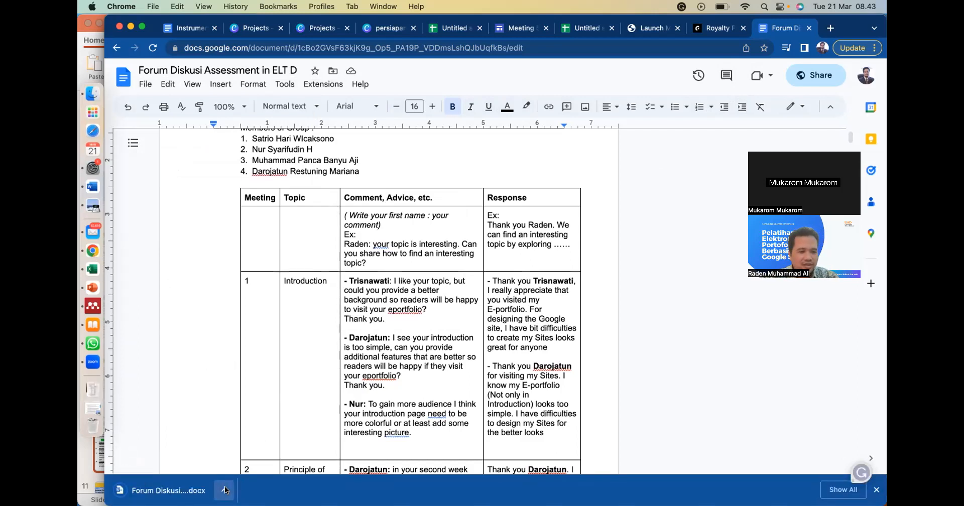
{"action": "left_click", "coordinate": [224, 490]}
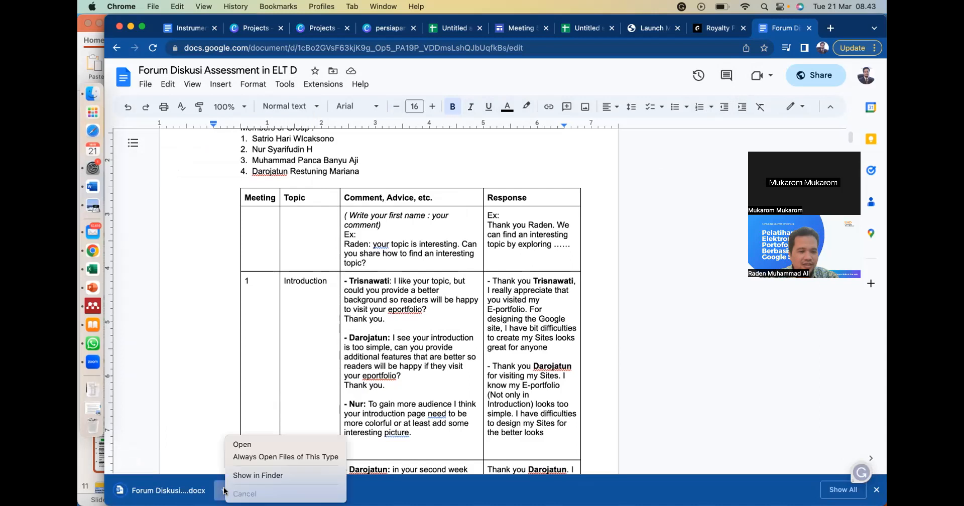
{"action": "left_click", "coordinate": [246, 448]}
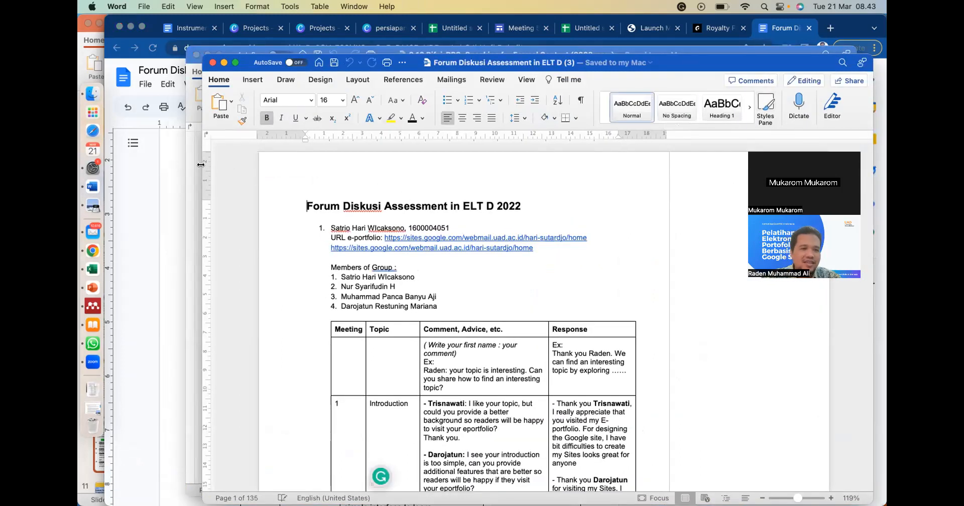
{"action": "left_click_drag", "start_coordinate": [202, 166], "coordinate": [94, 179]}
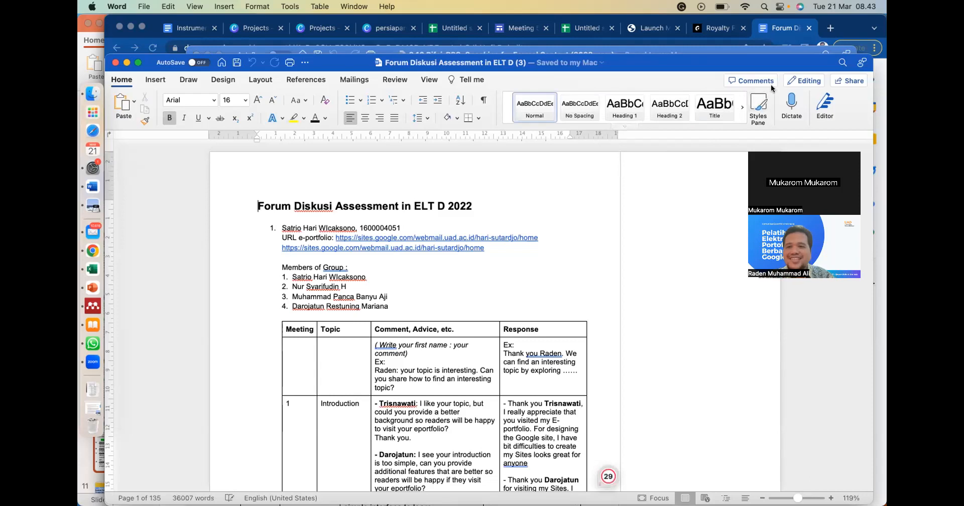
- Search the document for the fourth group member's first name and list the matches in the Find and Replace sidebar
{"action": "left_click", "coordinate": [841, 62]}
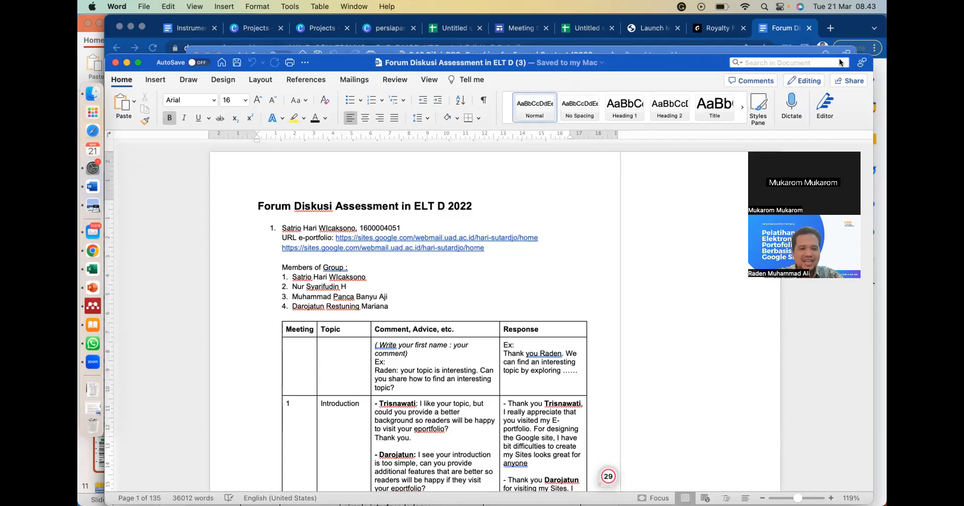
{"action": "type", "text": "darojatun"}
{"action": "key", "text": "Return"}
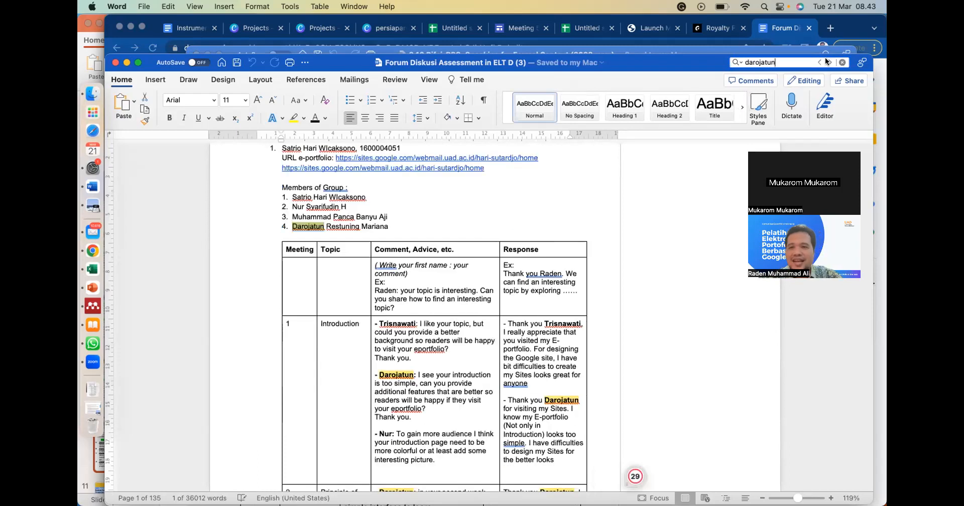
{"action": "left_click", "coordinate": [740, 62]}
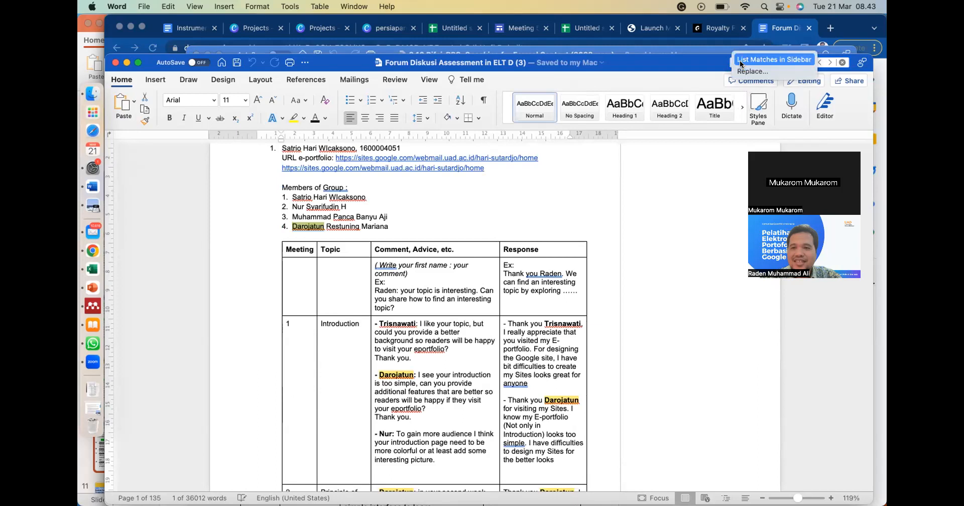
{"action": "left_click", "coordinate": [740, 68]}
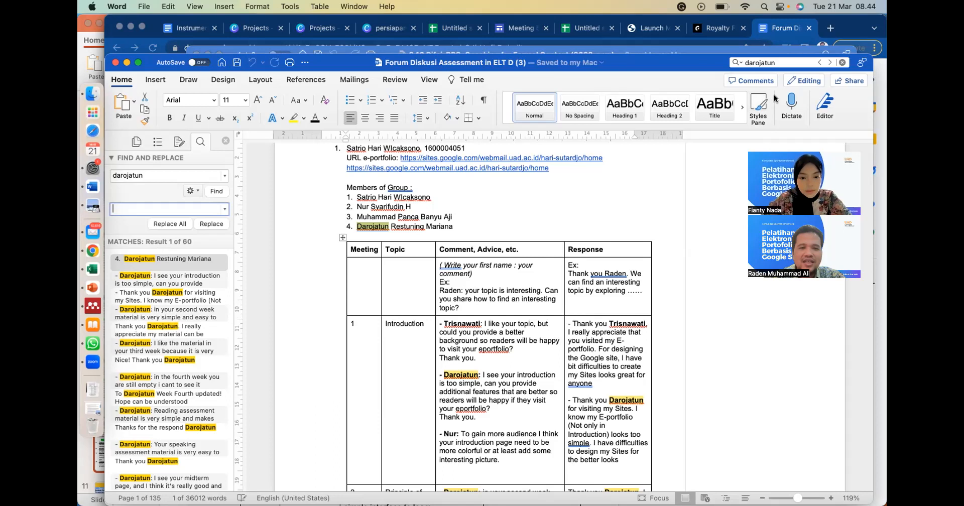
- Search for the first group member's first name instead and review the highlighted matches in the discussion tables
{"action": "left_click", "coordinate": [775, 61]}
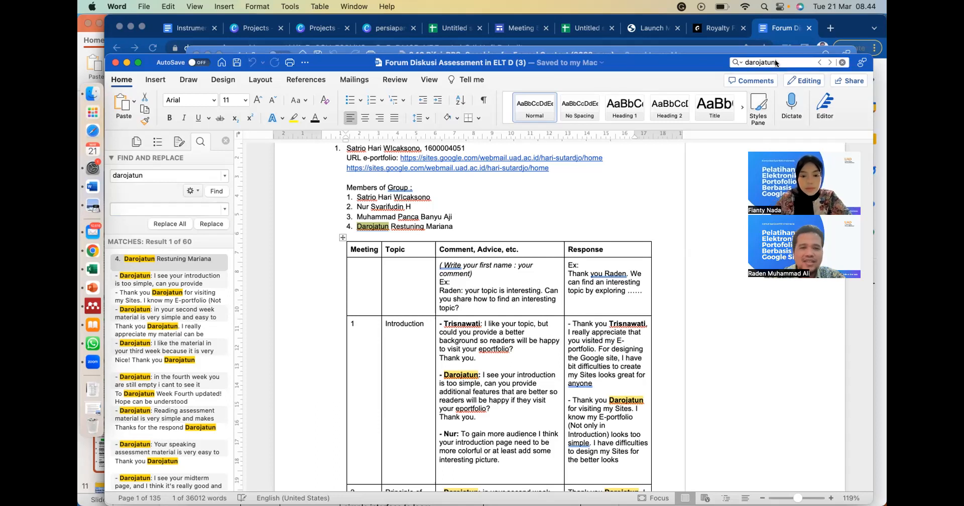
{"action": "key", "text": "BackSpace"}
{"action": "key", "text": "BackSpace"}
{"action": "key", "text": "BackSpace"}
{"action": "key", "text": "BackSpace"}
{"action": "key", "text": "BackSpace"}
{"action": "key", "text": "BackSpace"}
{"action": "key", "text": "BackSpace"}
{"action": "key", "text": "BackSpace"}
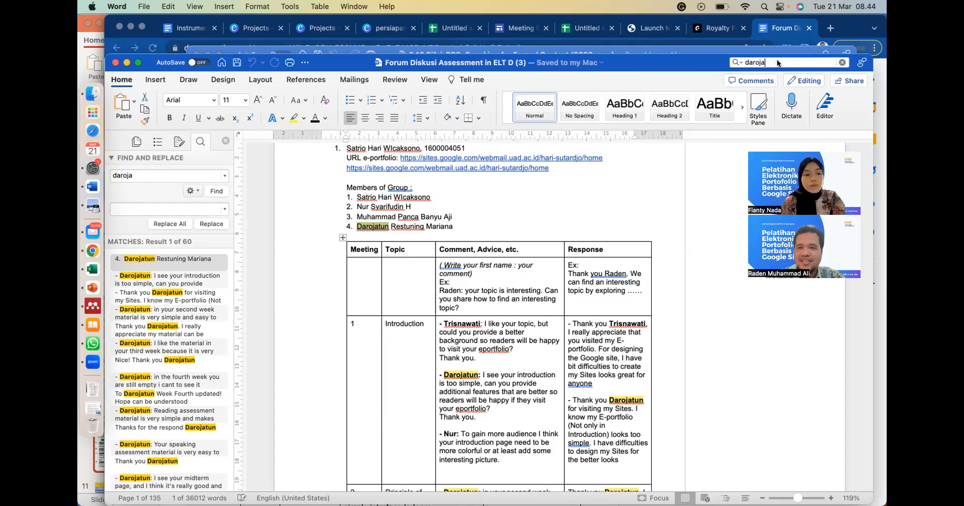
{"action": "type", "text": "satri"}
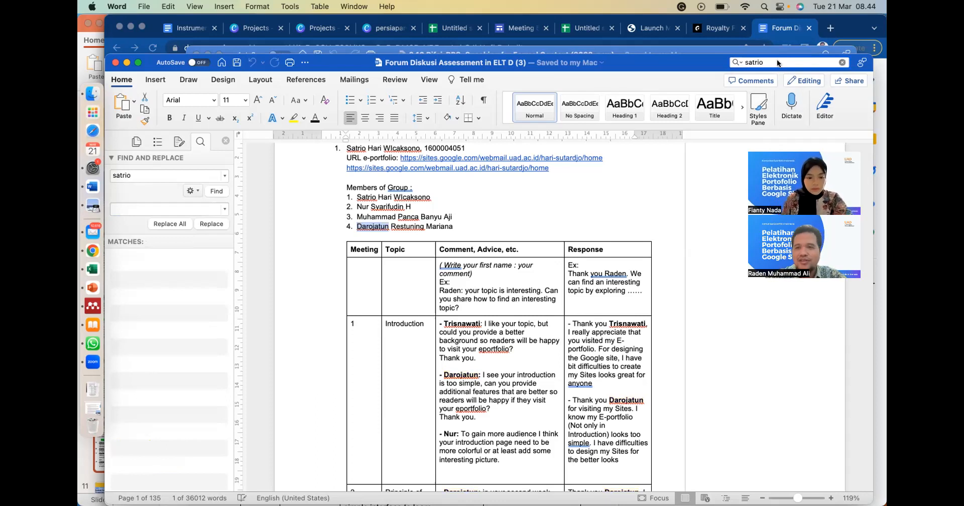
{"action": "key", "text": "Return"}
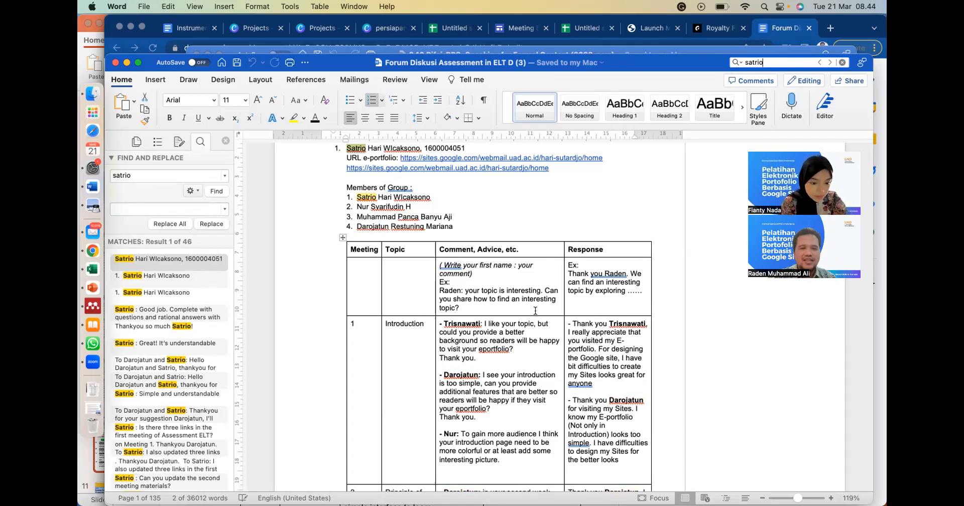
{"action": "scroll", "coordinate": [463, 344], "scroll_direction": "down", "scroll_amount": 20}
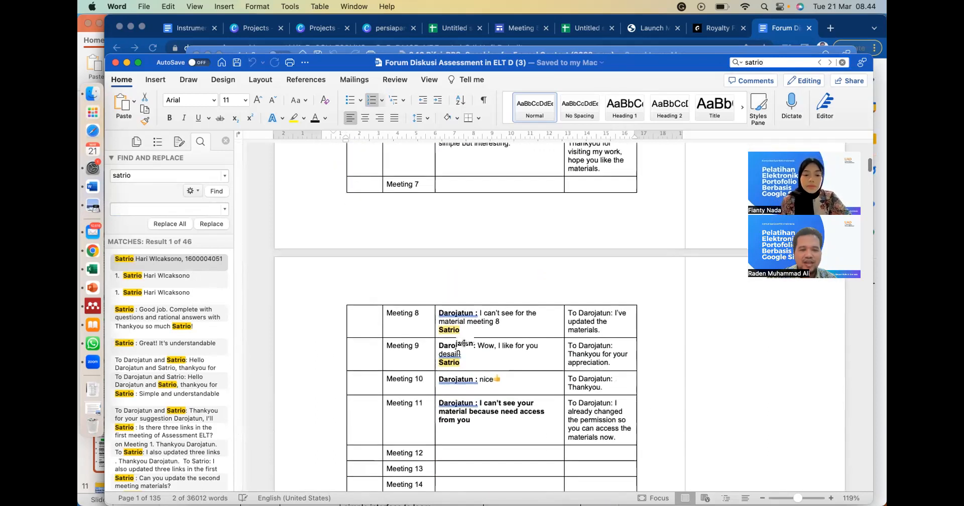
{"action": "scroll", "coordinate": [464, 347], "scroll_direction": "down", "scroll_amount": 15}
{"action": "scroll", "coordinate": [522, 321], "scroll_direction": "up", "scroll_amount": 6}
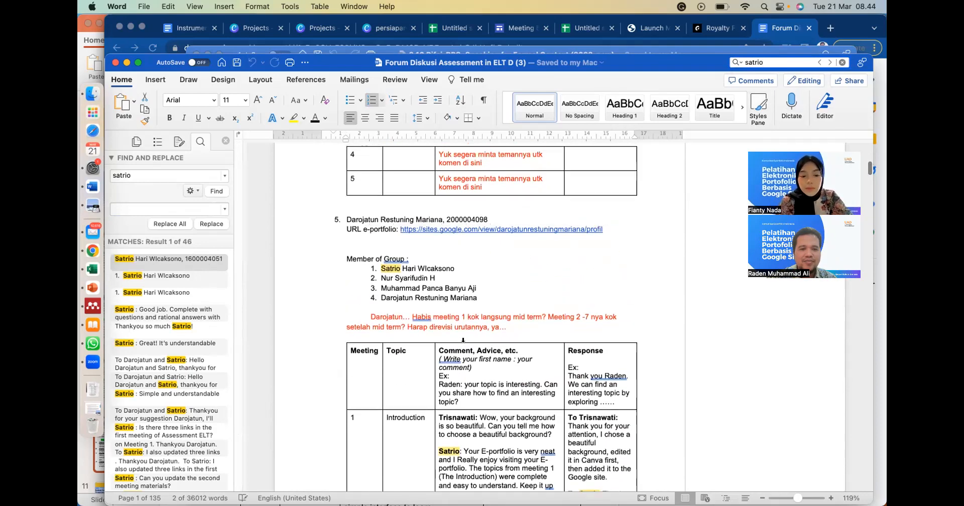
- Find the eighth student's entry and search the document for the first name of the first group member listed there
{"action": "scroll", "coordinate": [520, 334], "scroll_direction": "down", "scroll_amount": 20}
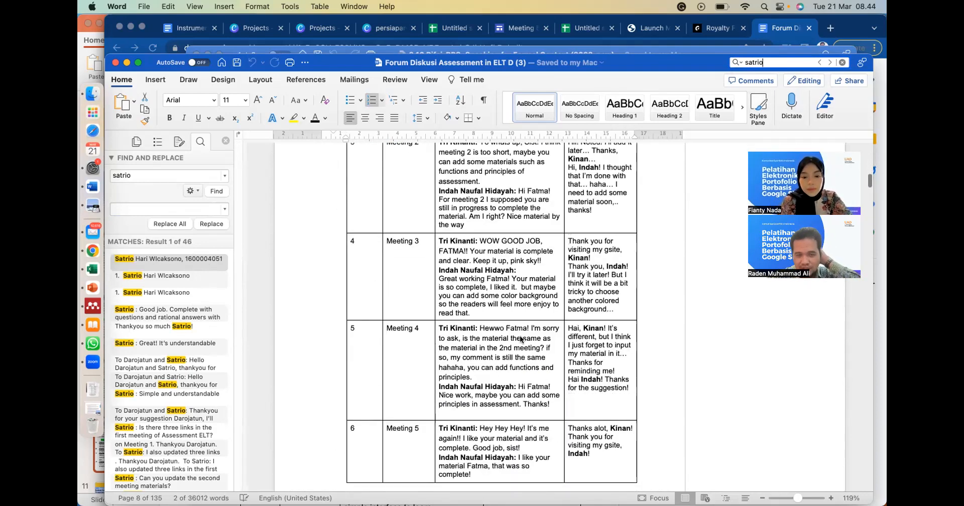
{"action": "scroll", "coordinate": [520, 335], "scroll_direction": "down", "scroll_amount": 20}
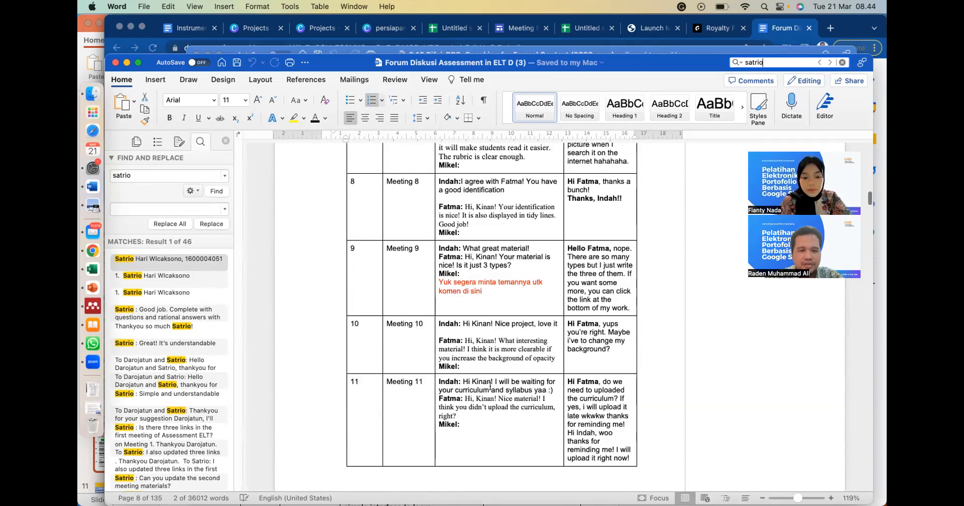
{"action": "scroll", "coordinate": [490, 386], "scroll_direction": "down", "scroll_amount": 5}
{"action": "scroll", "coordinate": [490, 386], "scroll_direction": "down", "scroll_amount": 5}
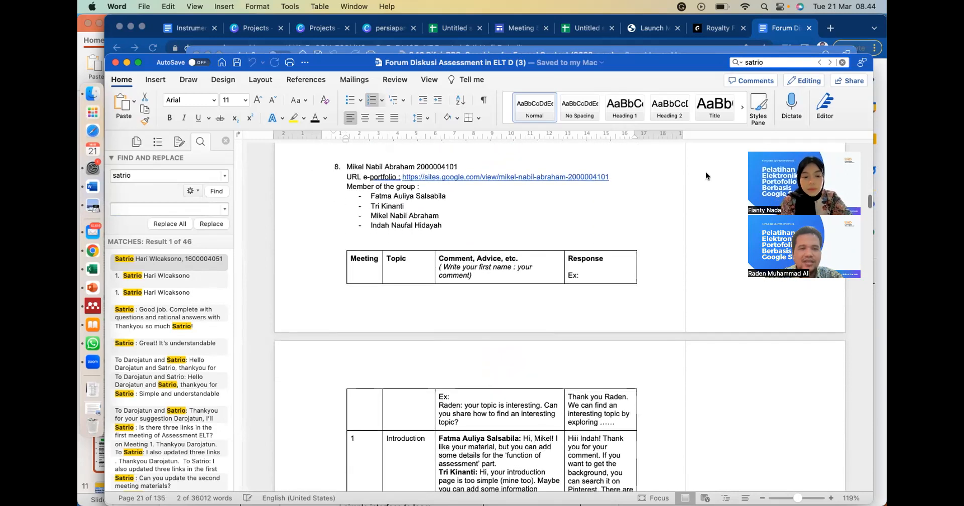
{"action": "left_click", "coordinate": [767, 62]}
{"action": "key", "text": "BackSpace"}
{"action": "key", "text": "BackSpace"}
{"action": "key", "text": "BackSpace"}
{"action": "key", "text": "BackSpace"}
{"action": "key", "text": "BackSpace"}
{"action": "key", "text": "BackSpace"}
{"action": "type", "text": "fatma"}
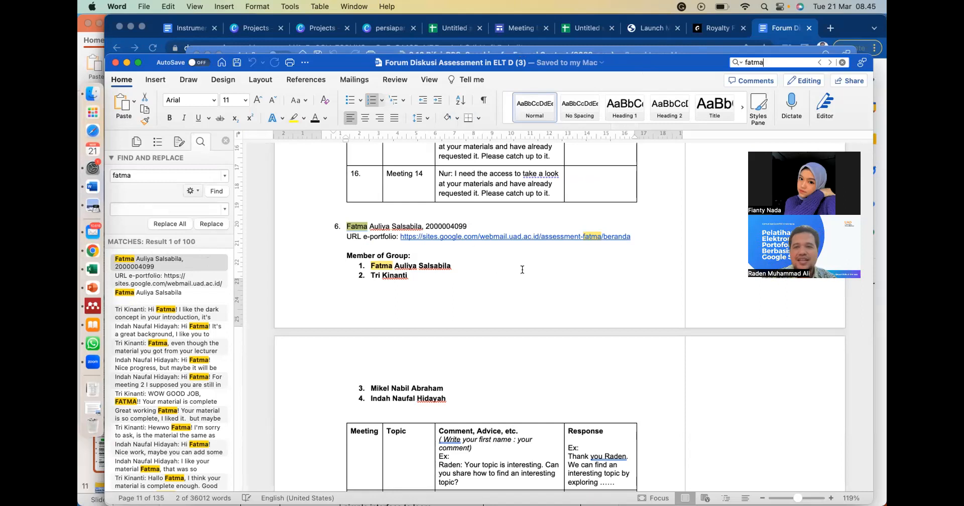
- Switch to the Canva presentation in Chrome and advance from the Contoh Penilaian Eportfolio slide to the closing THANK YOU slide
{"action": "left_click", "coordinate": [89, 255]}
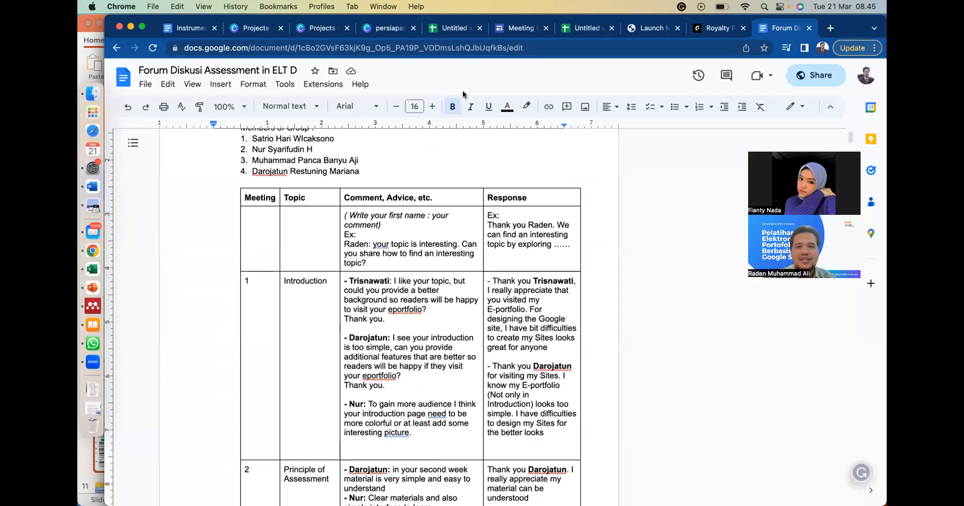
{"action": "left_click", "coordinate": [390, 29]}
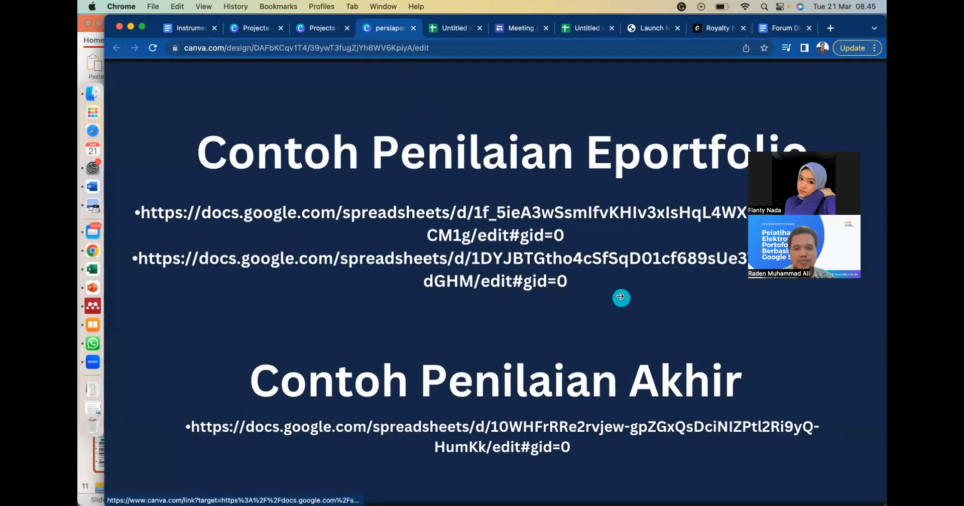
{"action": "left_click", "coordinate": [780, 339]}
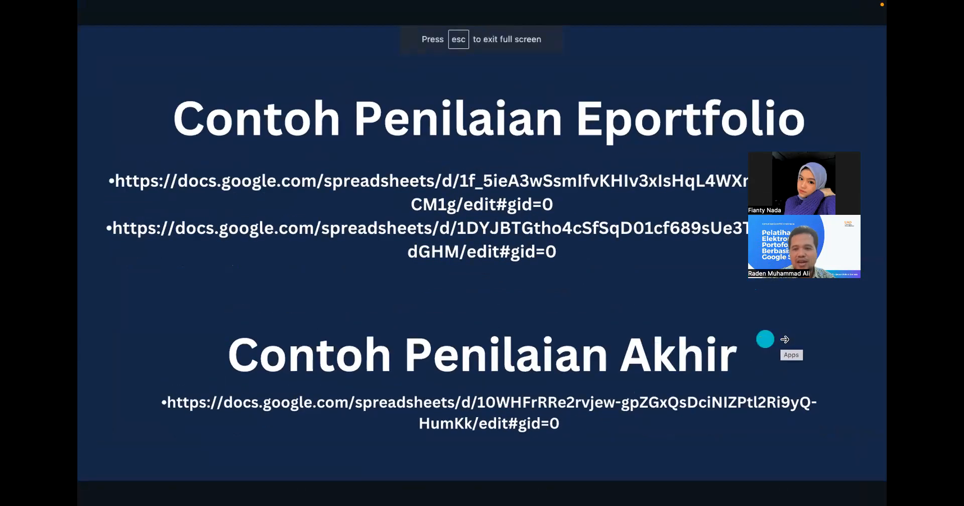
{"action": "left_click", "coordinate": [787, 342]}
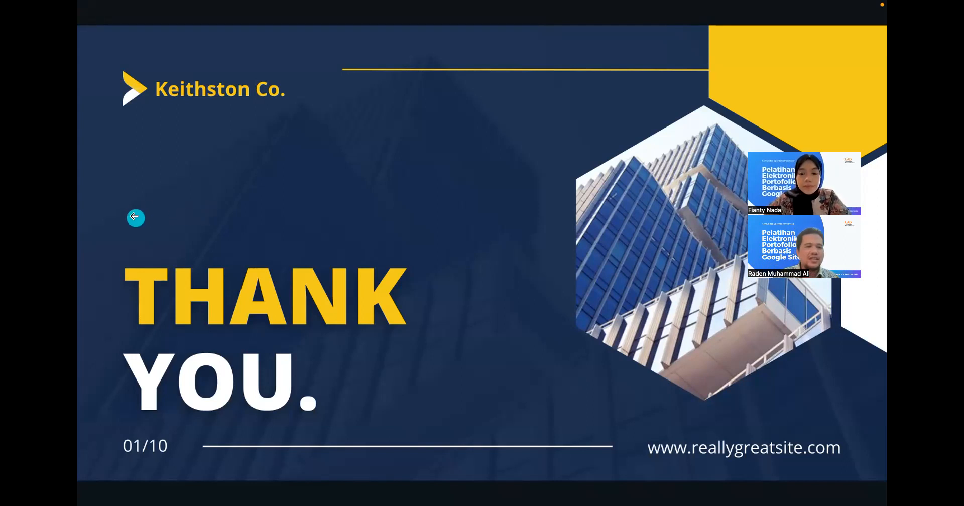
- Go back through the presentation past the Penilaian and Contoh Diskusi di Google Docs slides to the "B. Pelaksanaan .... (4)" slide
{"action": "left_click", "coordinate": [135, 217]}
{"action": "left_click", "coordinate": [135, 220]}
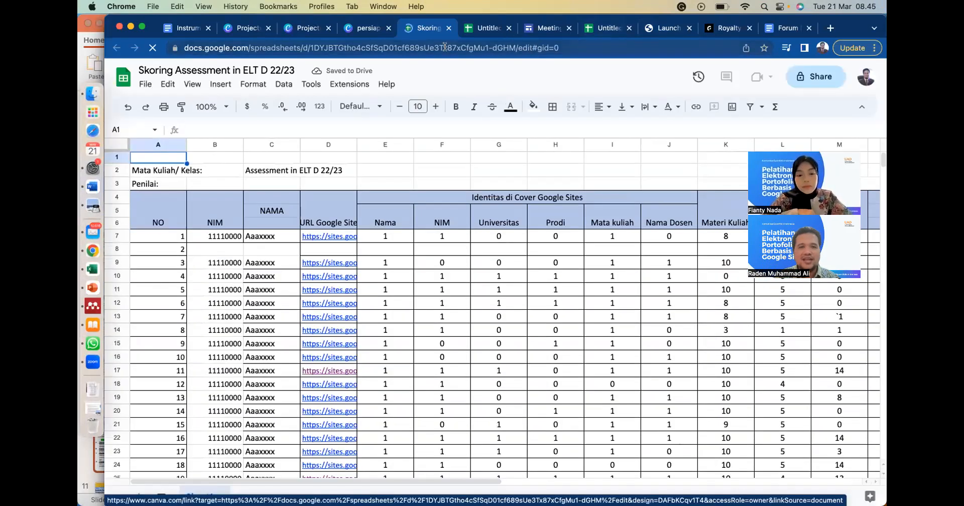
{"action": "left_click", "coordinate": [351, 27]}
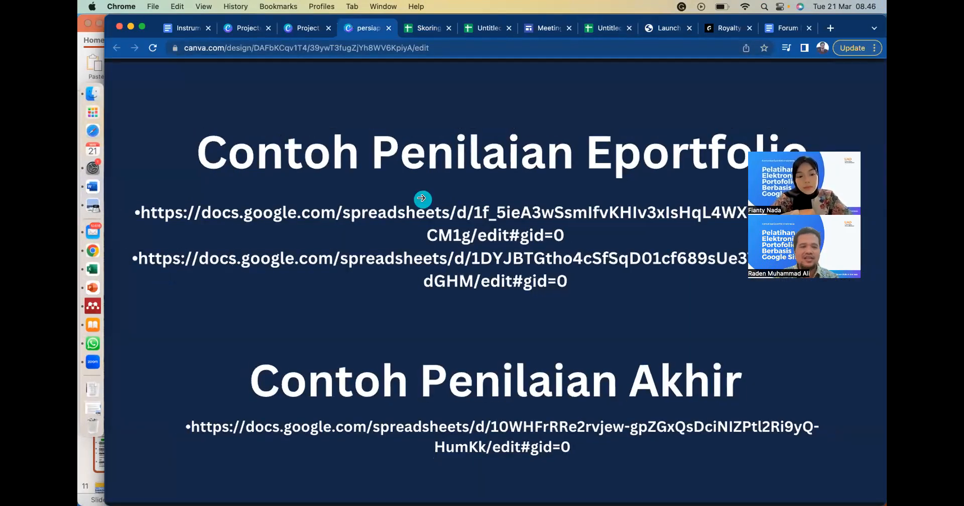
{"action": "left_click", "coordinate": [142, 322]}
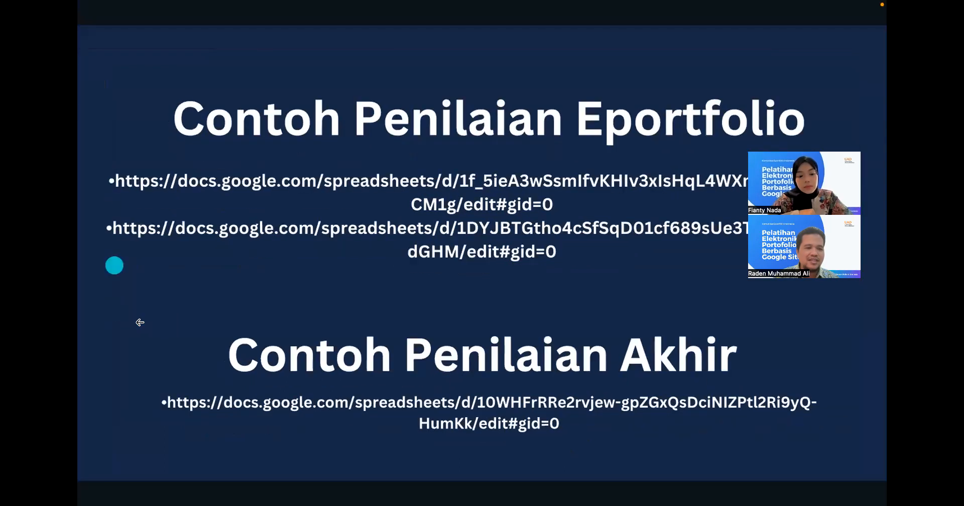
{"action": "left_click", "coordinate": [123, 327]}
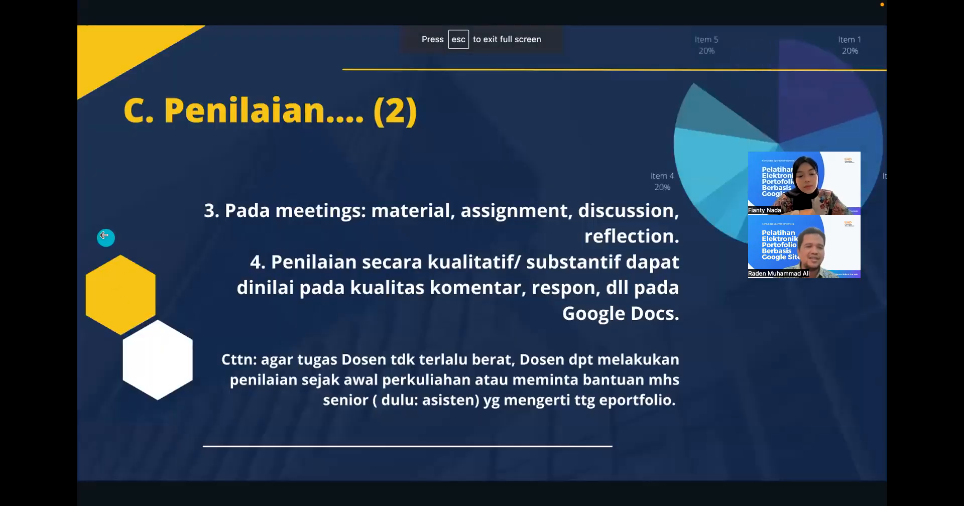
{"action": "left_click", "coordinate": [105, 234]}
{"action": "left_click", "coordinate": [104, 234]}
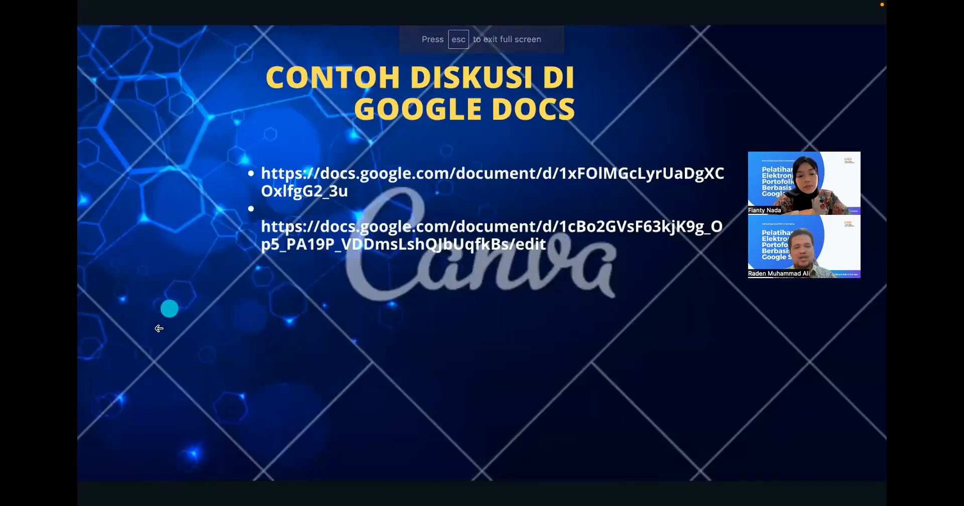
{"action": "left_click", "coordinate": [123, 356]}
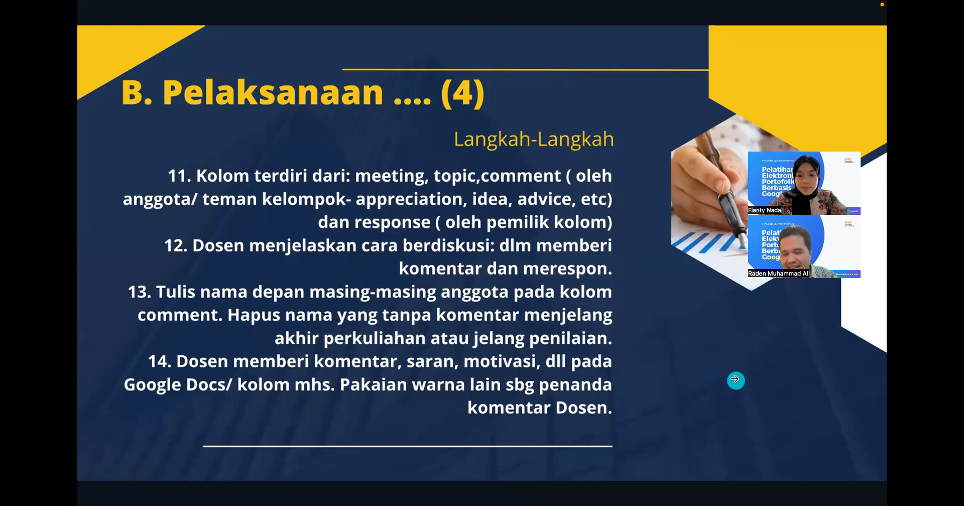
{"action": "mouse_move", "coordinate": [542, 5]}
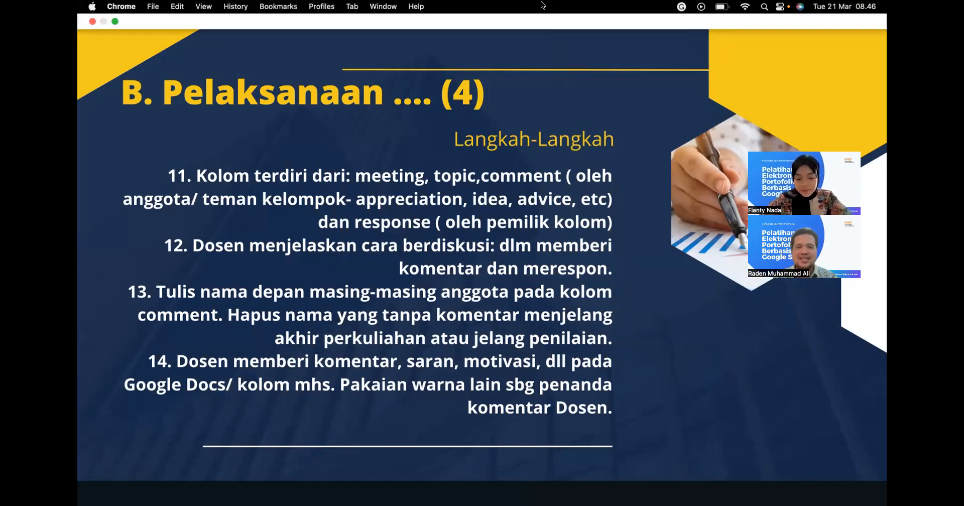
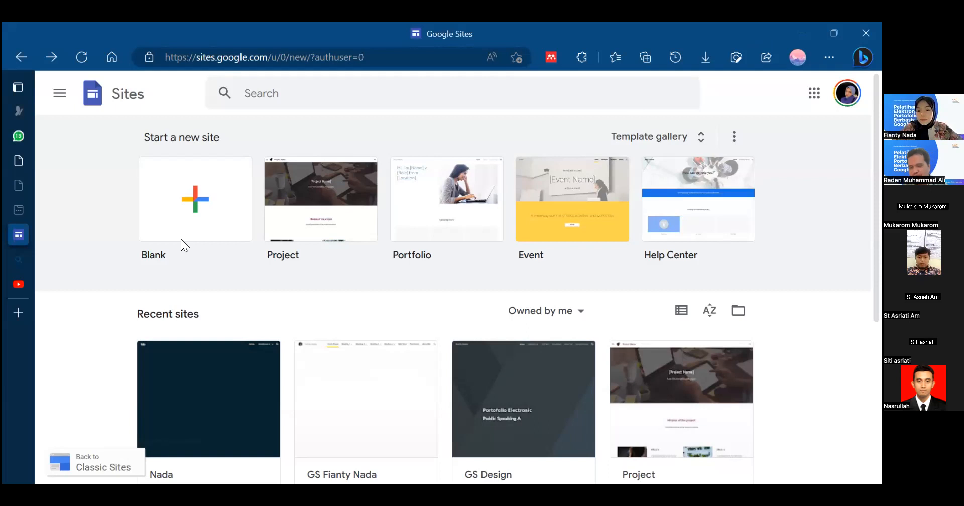
- Return to the Google Sites home page and create a new blank site
{"action": "mouse_move", "coordinate": [21, 224]}
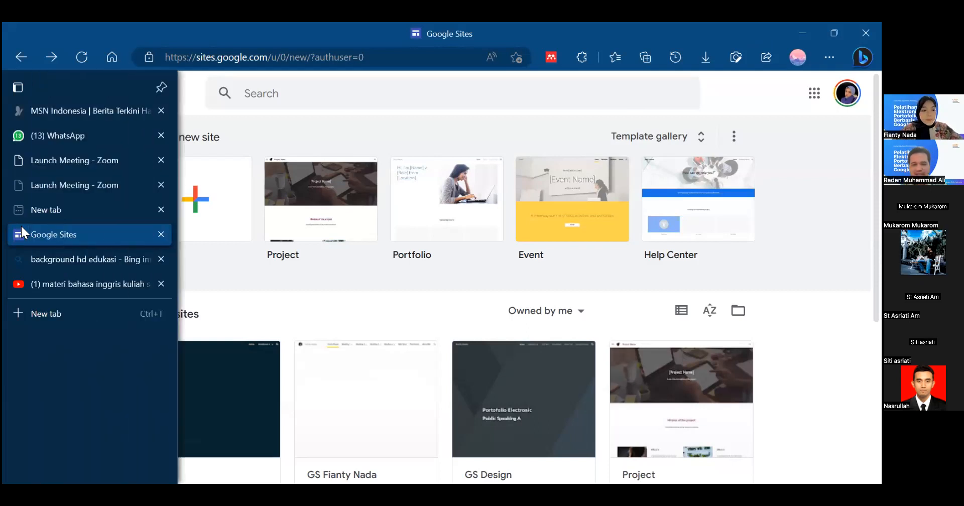
{"action": "left_click", "coordinate": [19, 57]}
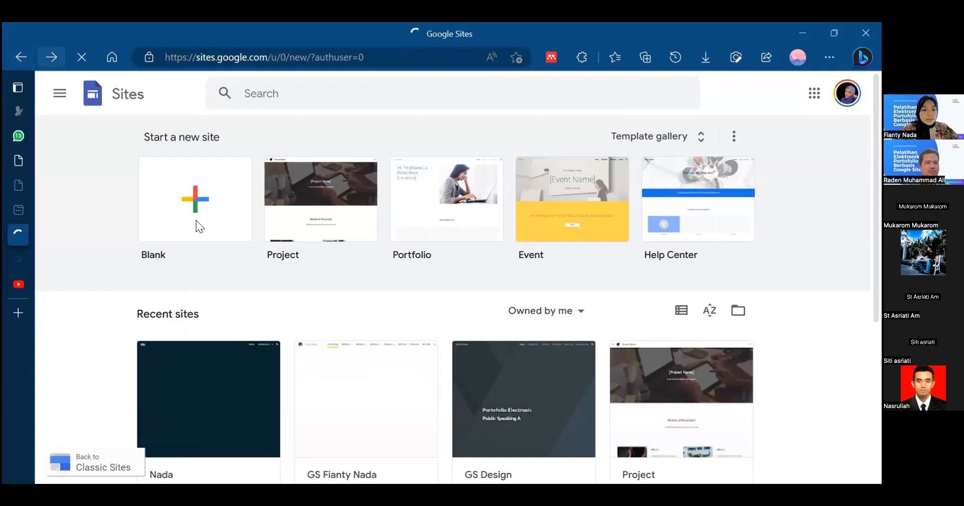
{"action": "left_click", "coordinate": [51, 58]}
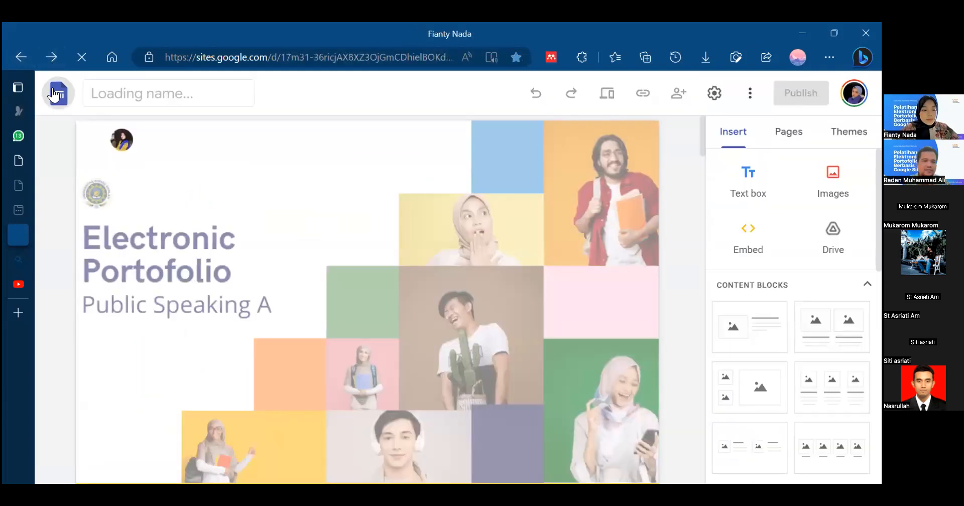
{"action": "left_click", "coordinate": [54, 92]}
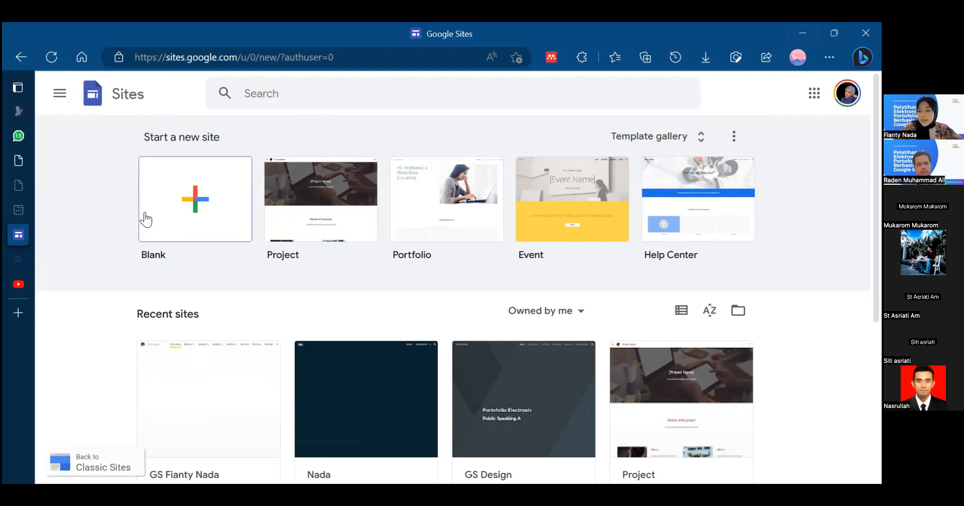
{"action": "left_click", "coordinate": [196, 200]}
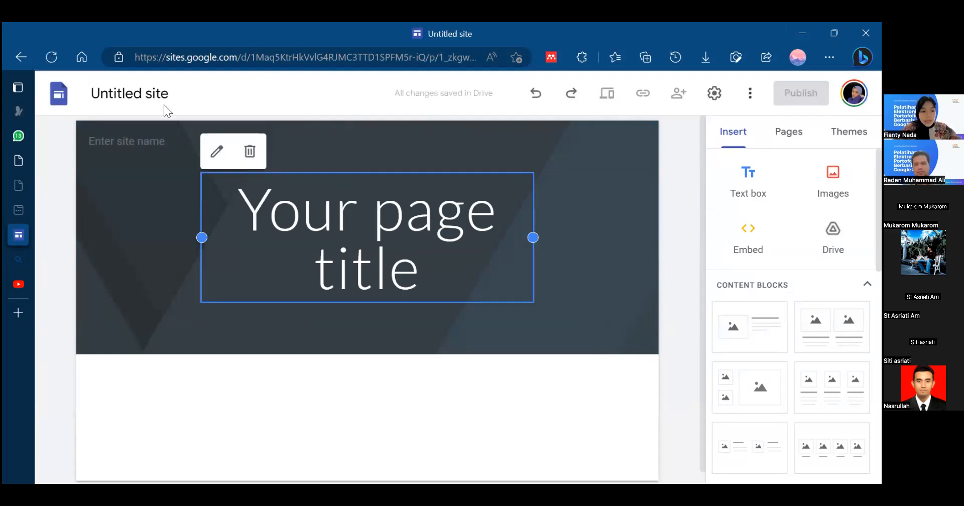
- Look over the new site's page list, the available themes and the header's page title area
{"action": "mouse_move", "coordinate": [83, 174]}
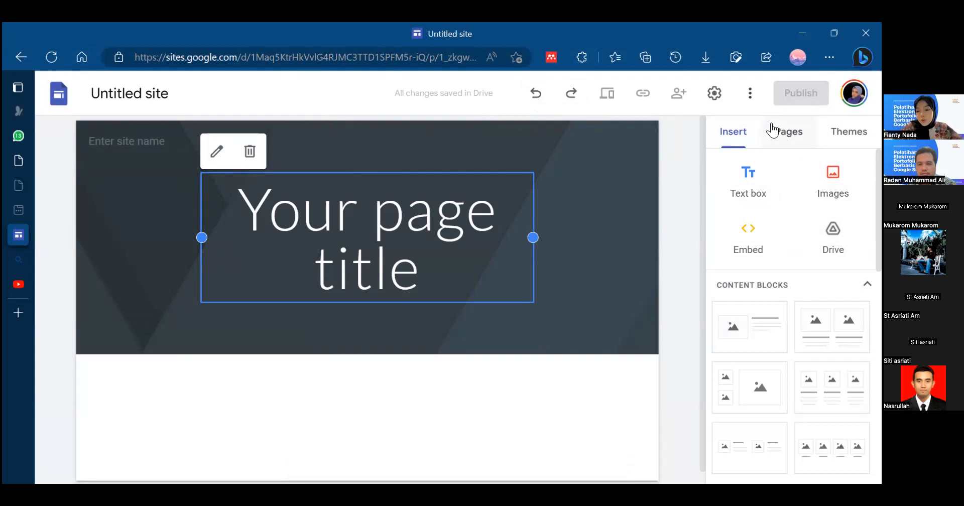
{"action": "left_click", "coordinate": [788, 131]}
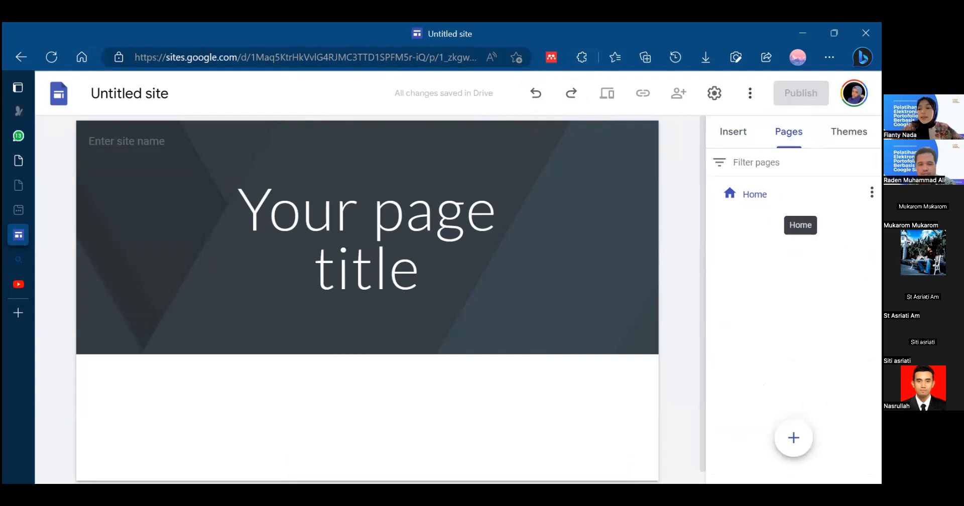
{"action": "left_click", "coordinate": [848, 131]}
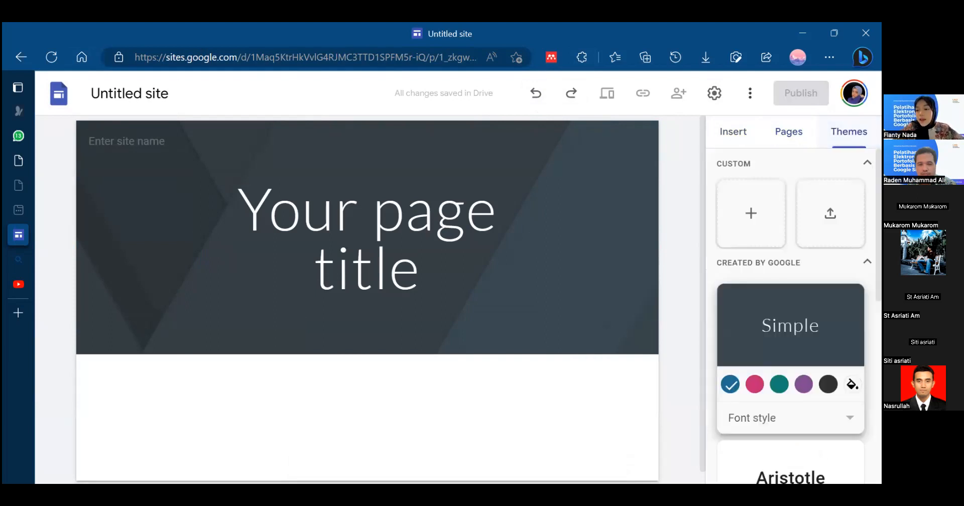
{"action": "scroll", "coordinate": [748, 345], "scroll_direction": "down", "scroll_amount": 9}
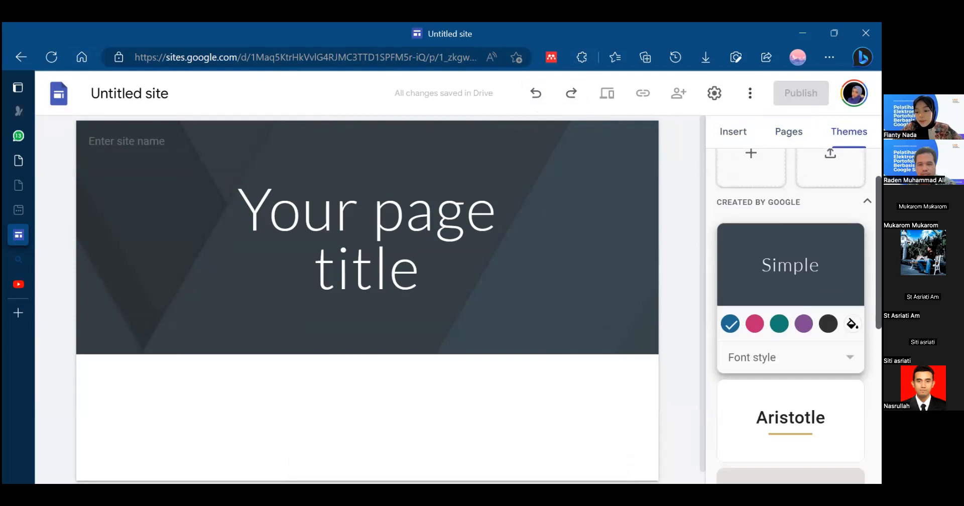
{"action": "scroll", "coordinate": [747, 345], "scroll_direction": "up", "scroll_amount": 5}
{"action": "scroll", "coordinate": [791, 301], "scroll_direction": "up", "scroll_amount": 4}
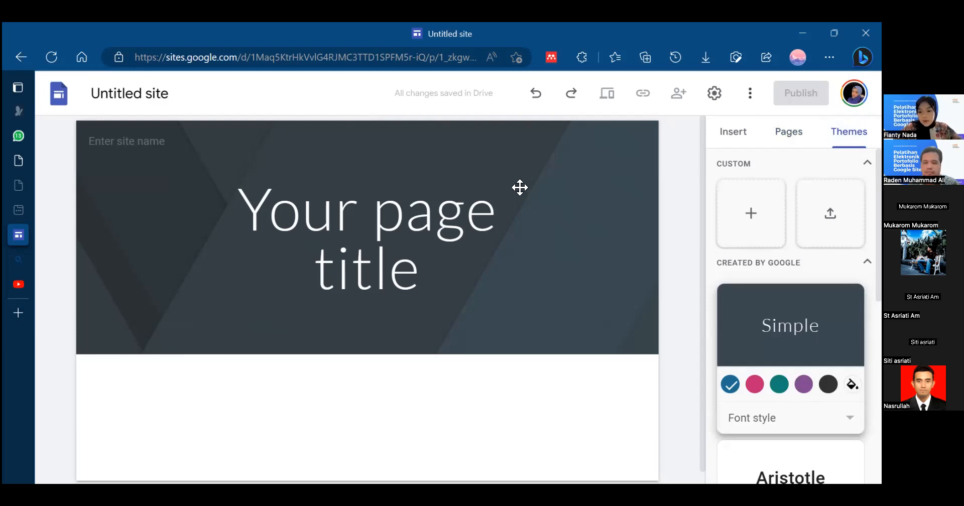
{"action": "left_click", "coordinate": [225, 239]}
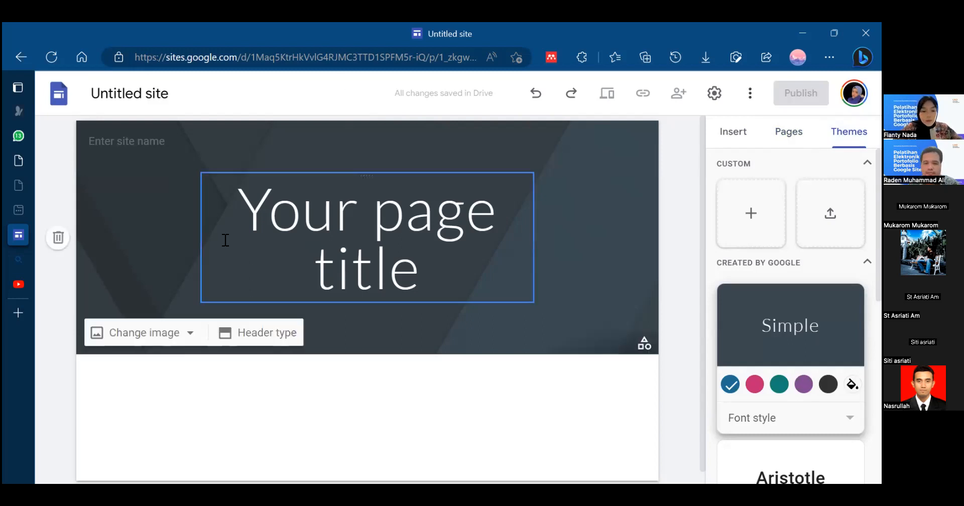
{"action": "left_click", "coordinate": [689, 235]}
{"action": "scroll", "coordinate": [688, 369], "scroll_direction": "down", "scroll_amount": 1}
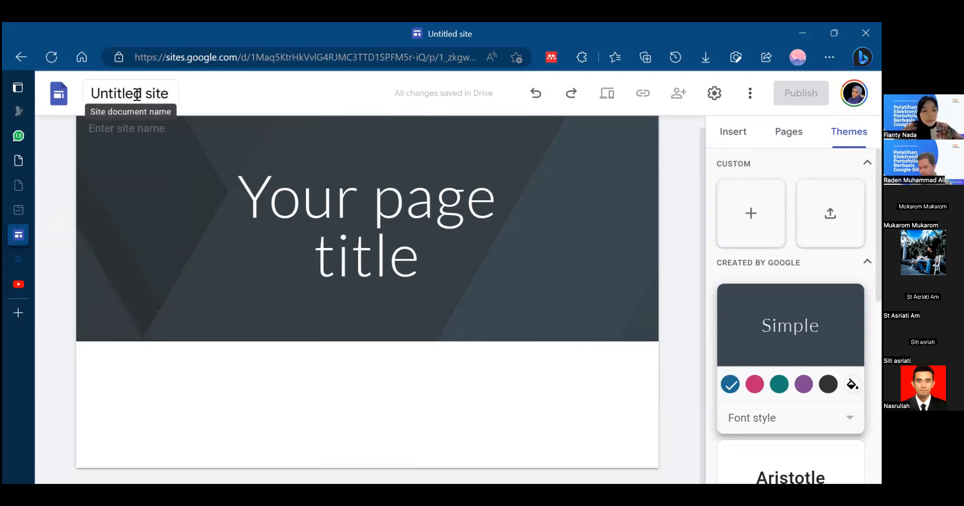
- Rename the untitled site document with the site owner's name
{"action": "left_click", "coordinate": [155, 97]}
{"action": "left_click", "coordinate": [185, 98]}
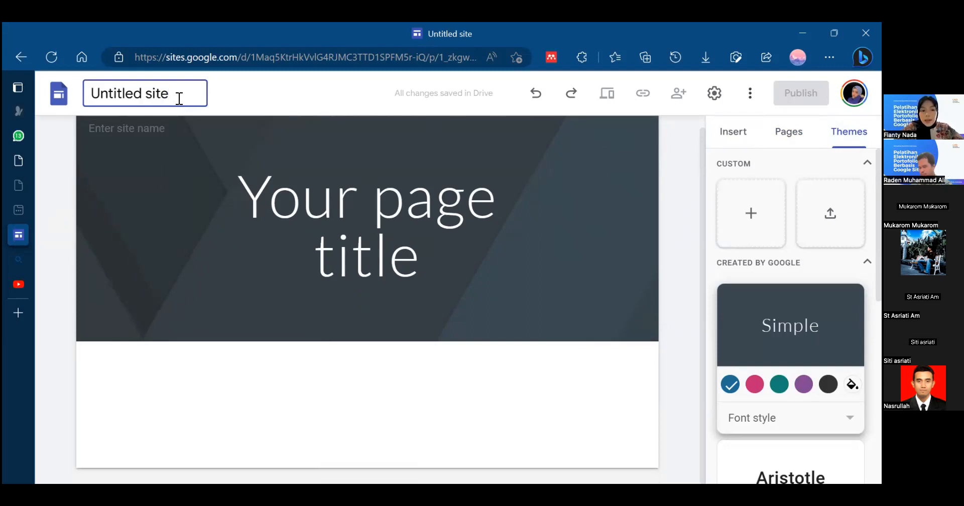
{"action": "key", "text": "BackSpace"}
{"action": "key", "text": "BackSpace"}
{"action": "key", "text": "BackSpace"}
{"action": "key", "text": "BackSpace"}
{"action": "key", "text": "BackSpace"}
{"action": "key", "text": "BackSpace"}
{"action": "key", "text": "BackSpace"}
{"action": "key", "text": "BackSpace"}
{"action": "key", "text": "BackSpace"}
{"action": "key", "text": "BackSpace"}
{"action": "key", "text": "BackSpace"}
{"action": "key", "text": "BackSpace"}
{"action": "key", "text": "BackSpace"}
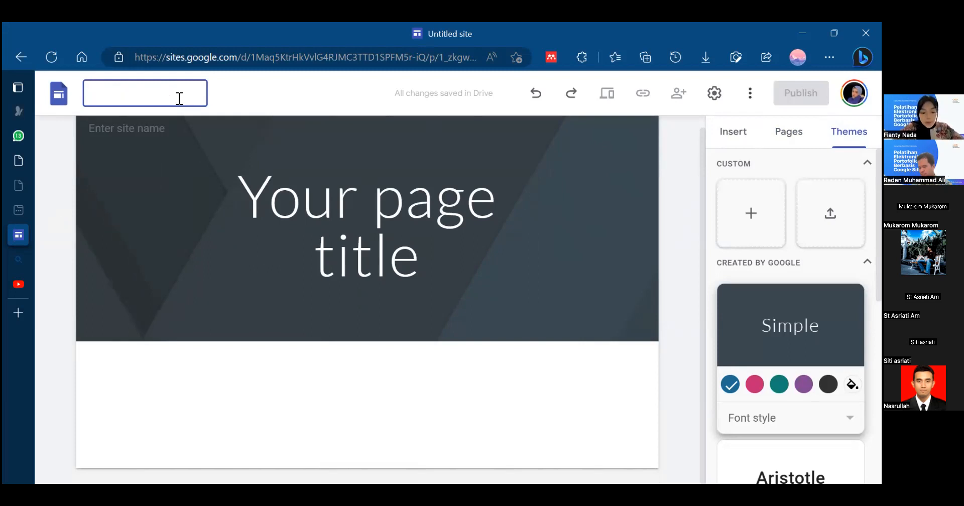
{"action": "type", "text": "Fianty Nada"}
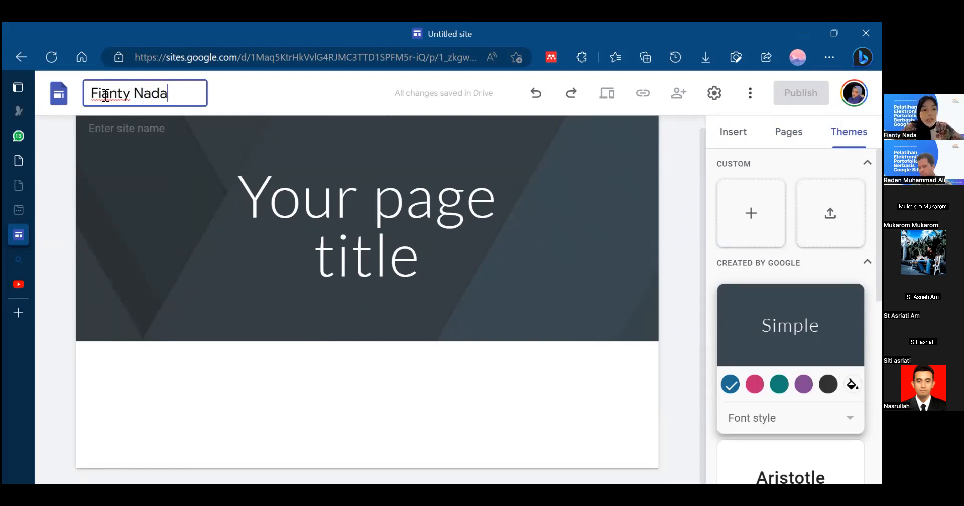
{"action": "left_click", "coordinate": [52, 140]}
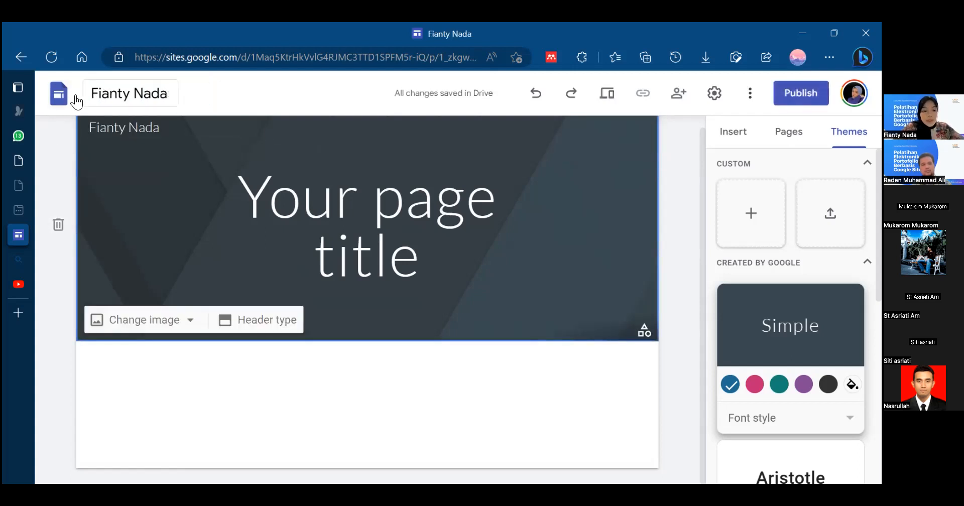
- Select the site name in the header and open the settings for adding a logo
{"action": "left_click", "coordinate": [127, 126]}
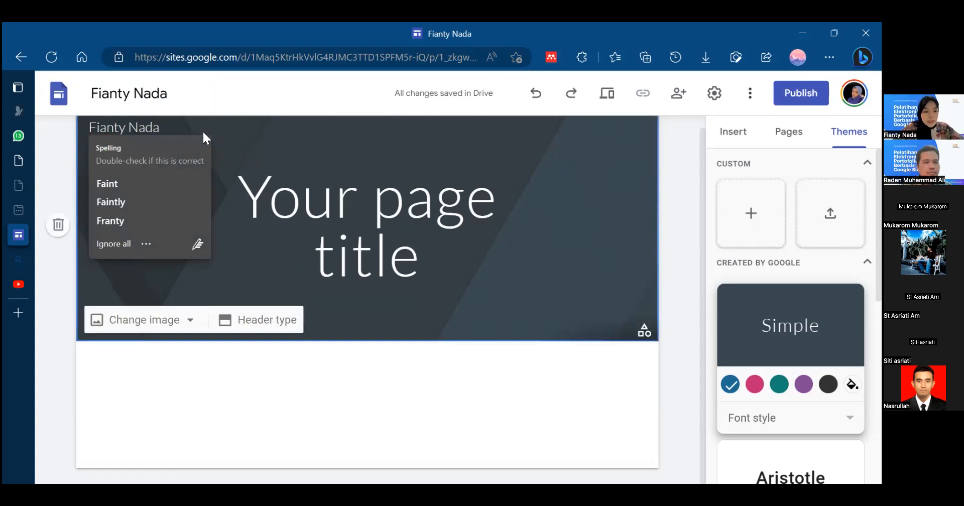
{"action": "left_click", "coordinate": [173, 129]}
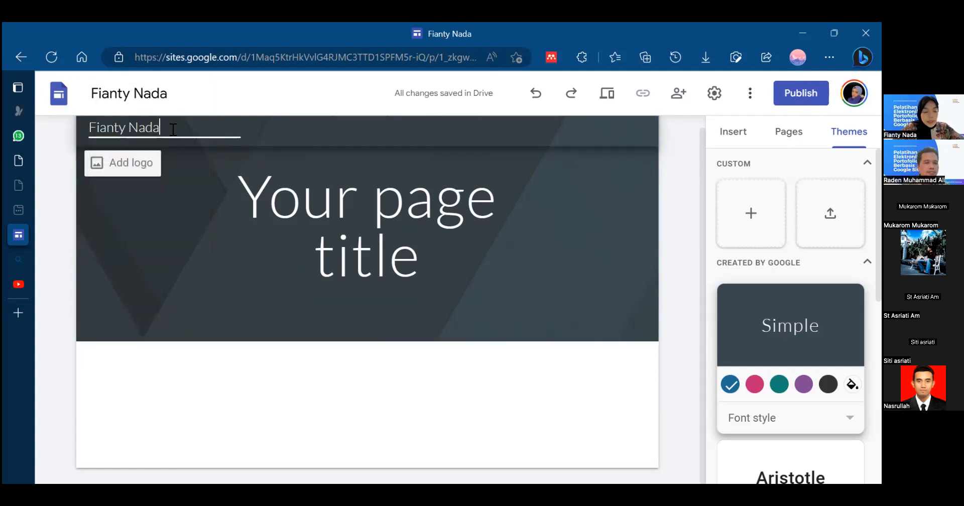
{"action": "left_click", "coordinate": [145, 169]}
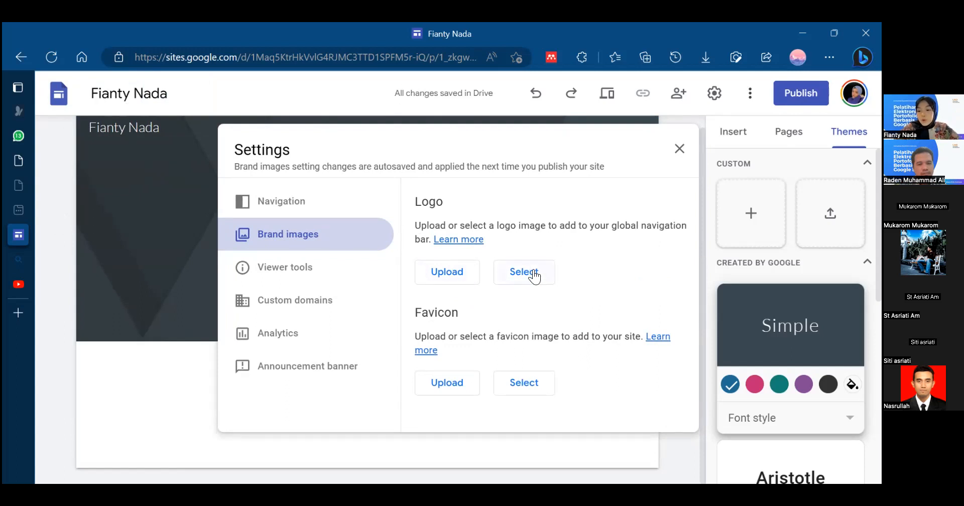
{"action": "left_click", "coordinate": [449, 274]}
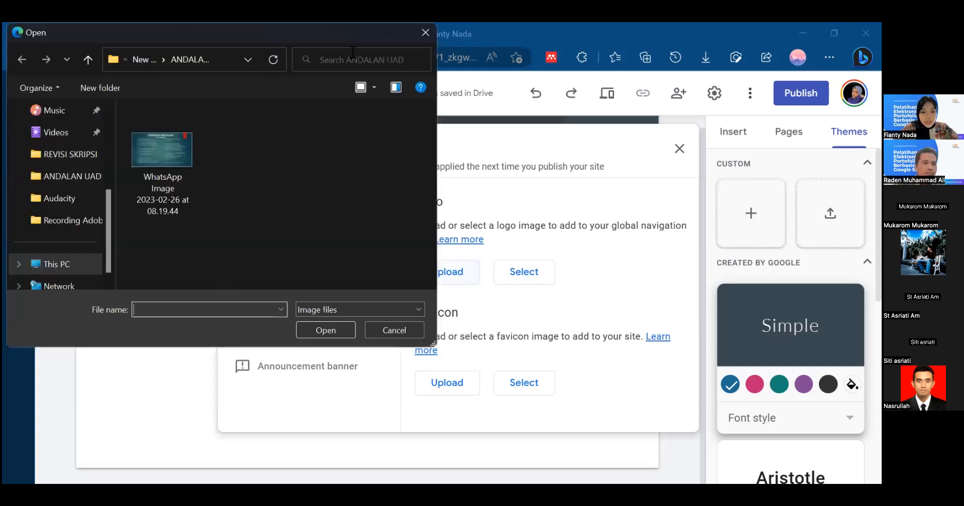
{"action": "left_click", "coordinate": [409, 330]}
{"action": "left_click", "coordinate": [541, 277]}
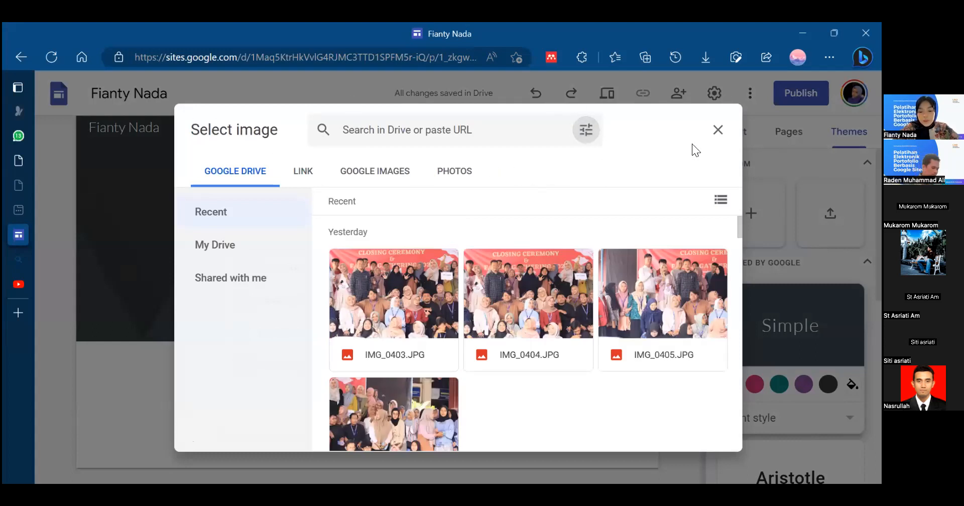
{"action": "key", "text": "alt+Left"}
- Upload the image MY GARDEN BG 1 from the Downloads folder as the site's logo
{"action": "left_click", "coordinate": [440, 276]}
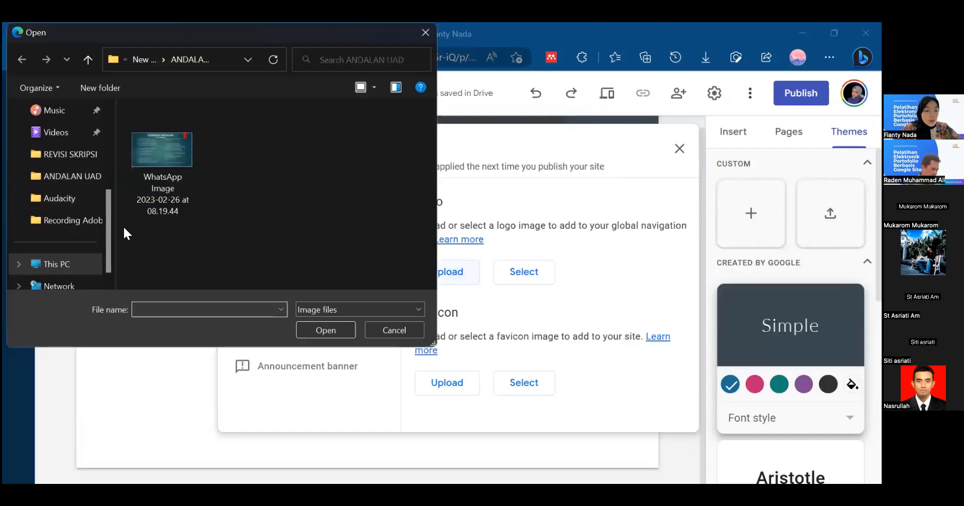
{"action": "scroll", "coordinate": [95, 175], "scroll_direction": "up", "scroll_amount": 5}
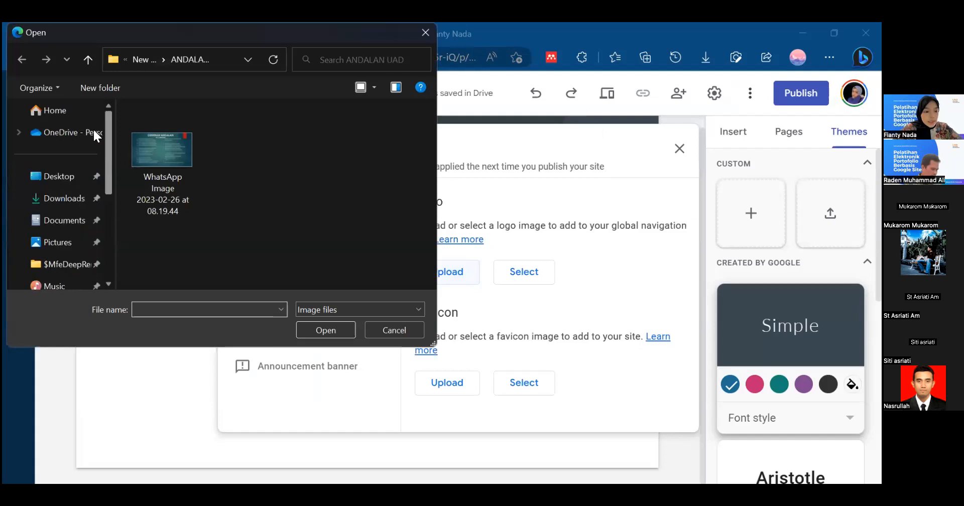
{"action": "left_click", "coordinate": [78, 179]}
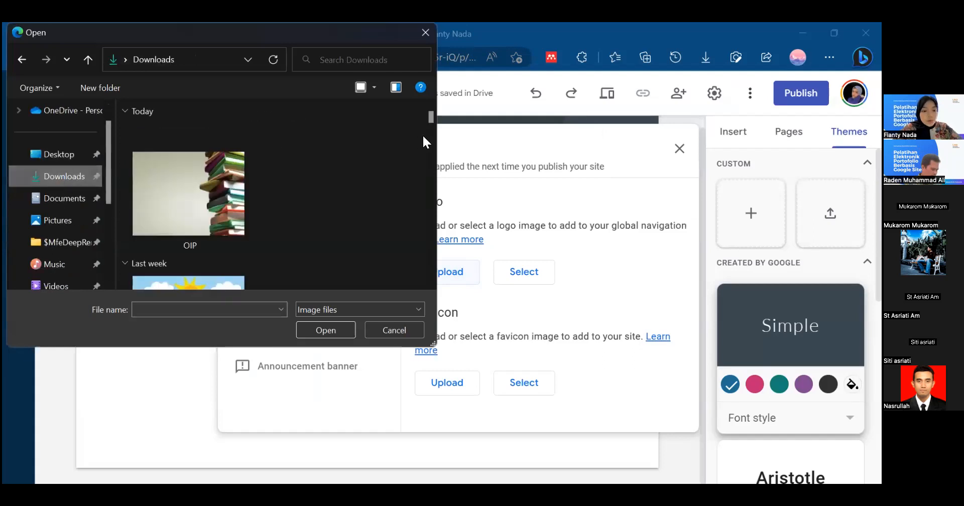
{"action": "mouse_move", "coordinate": [430, 116]}
{"action": "left_mouse_down"}
{"action": "mouse_move", "coordinate": [446, 219]}
{"action": "mouse_move", "coordinate": [430, 105]}
{"action": "left_mouse_up"}
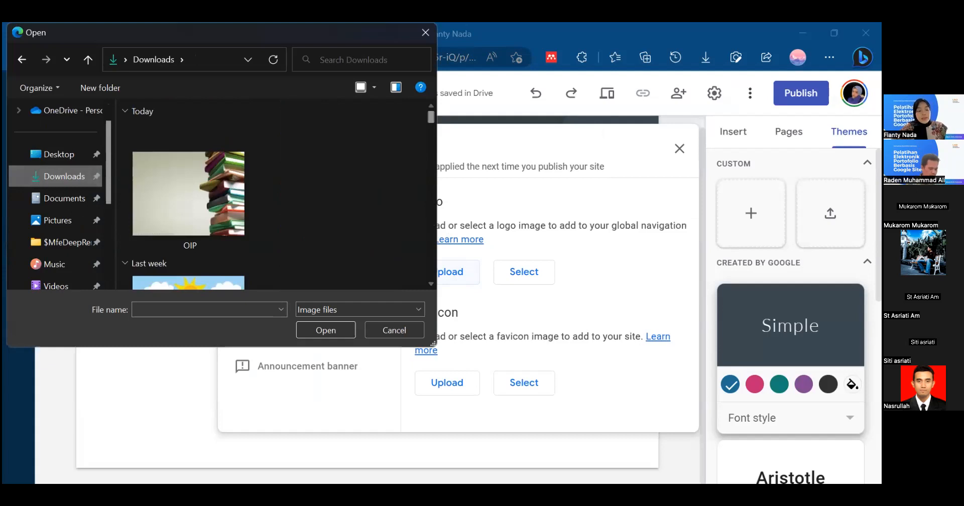
{"action": "left_click", "coordinate": [170, 282]}
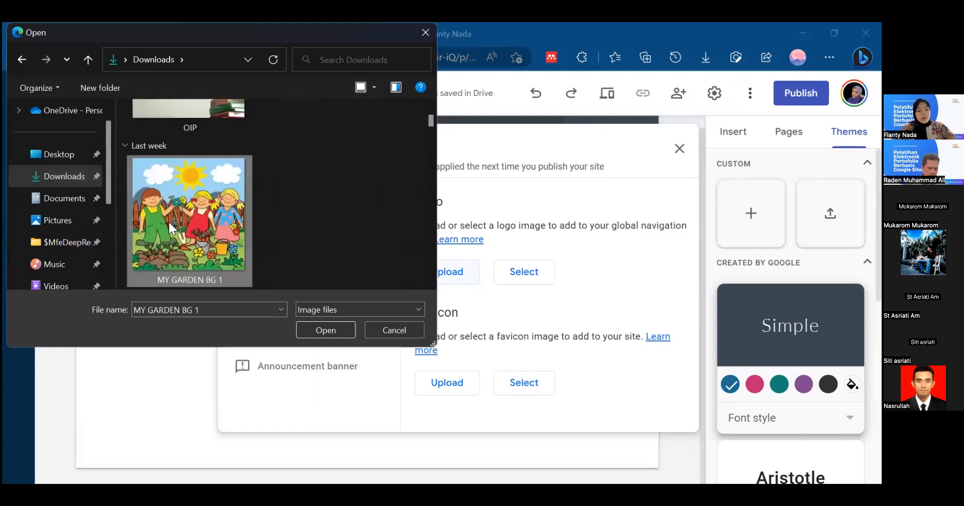
{"action": "left_click", "coordinate": [345, 330]}
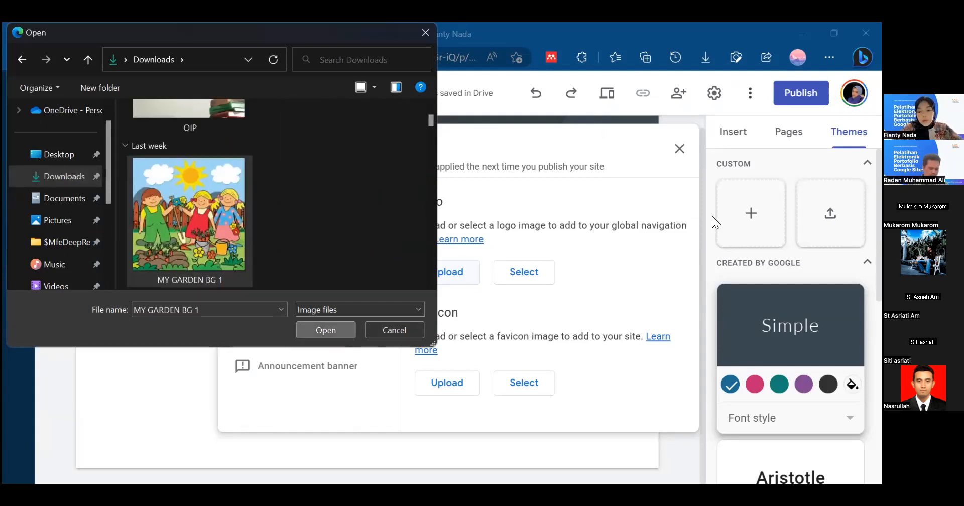
- Review the logo's alt text and theme color options and the favicon section, and close the settings
{"action": "scroll", "coordinate": [691, 212], "scroll_direction": "down", "scroll_amount": 1}
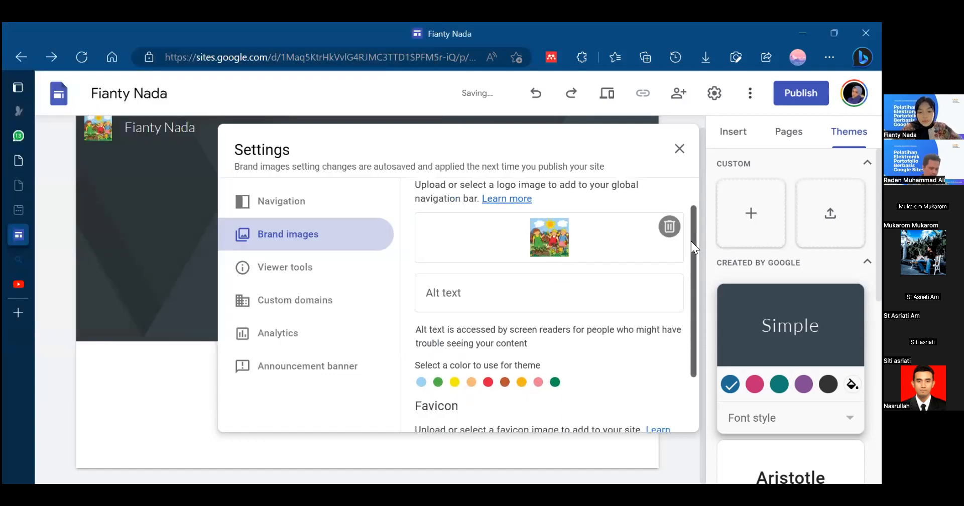
{"action": "scroll", "coordinate": [691, 241], "scroll_direction": "down", "scroll_amount": 2}
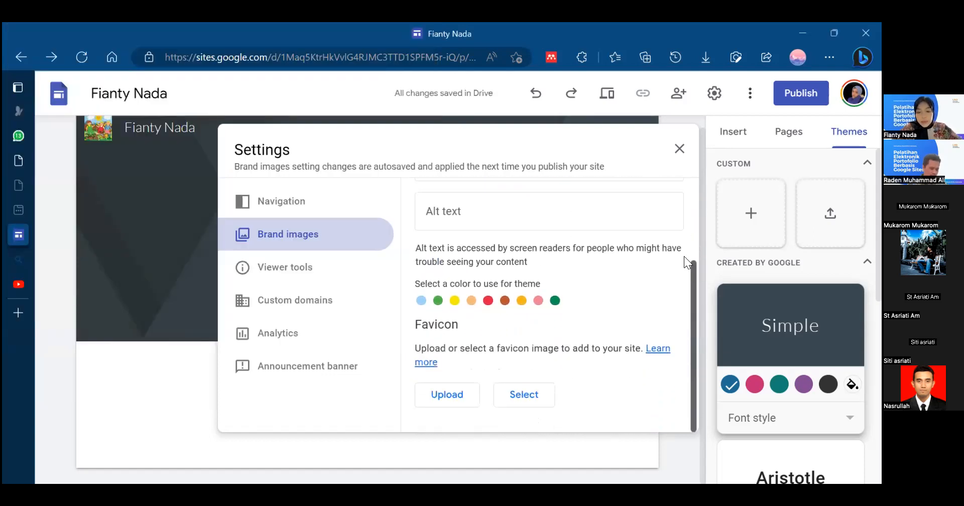
{"action": "scroll", "coordinate": [678, 226], "scroll_direction": "up", "scroll_amount": 3}
{"action": "scroll", "coordinate": [552, 362], "scroll_direction": "down", "scroll_amount": 2}
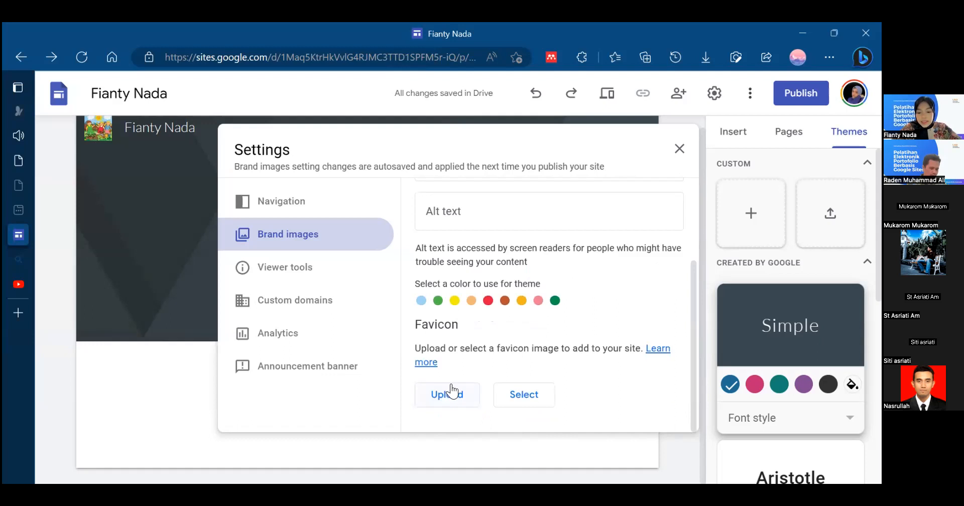
{"action": "left_click", "coordinate": [681, 149]}
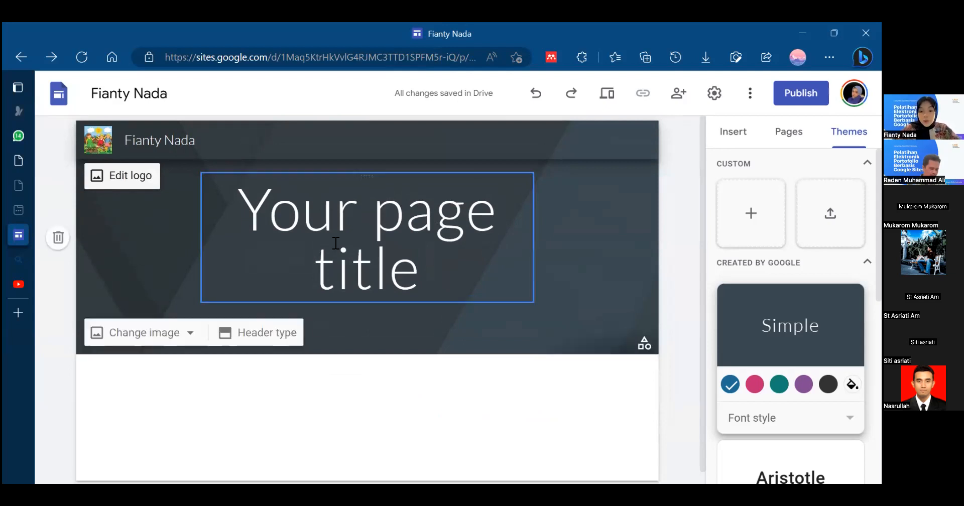
- Replace the placeholder page title in the header with "Elektronik Portofolio"
{"action": "left_click", "coordinate": [440, 264]}
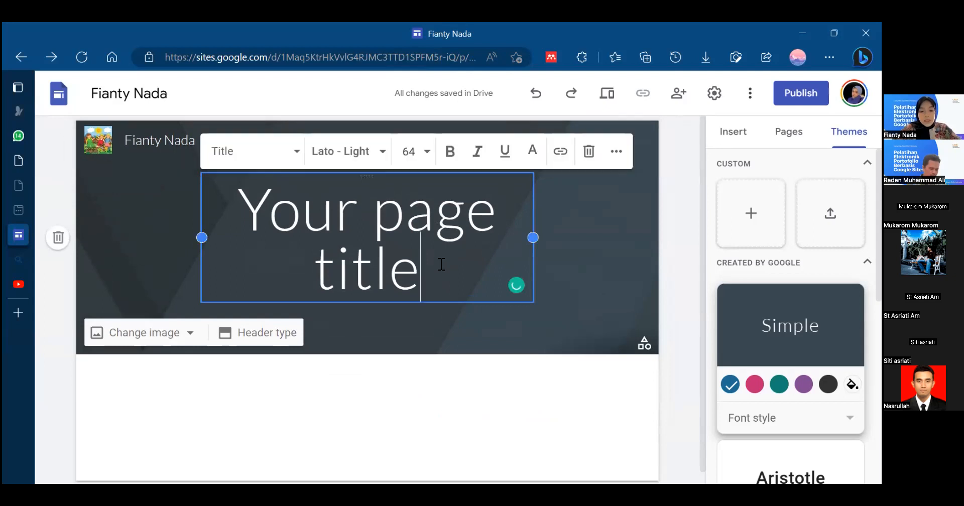
{"action": "key", "text": "ctrl+shift+Left"}
{"action": "key", "text": "ctrl+shift+Left"}
{"action": "key", "text": "BackSpace"}
{"action": "key", "text": "BackSpace"}
{"action": "key", "text": "BackSpace"}
{"action": "key", "text": "BackSpace"}
{"action": "key", "text": "BackSpace"}
{"action": "key", "text": "BackSpace"}
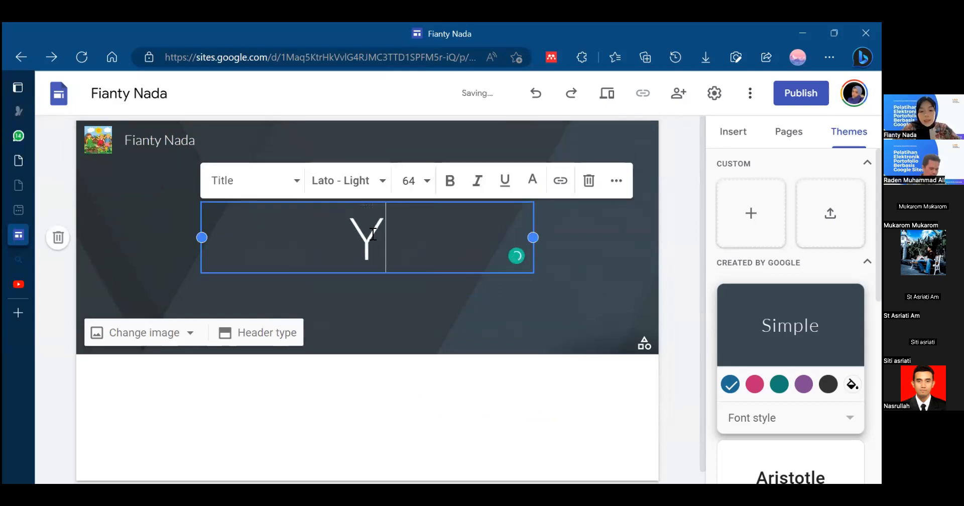
{"action": "type", "text": "Elektronik Po"}
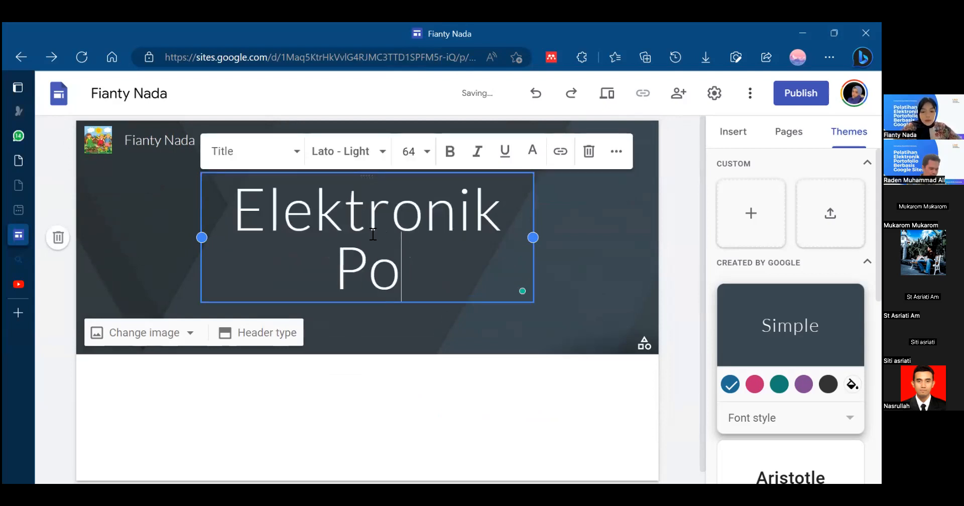
{"action": "type", "text": "rtofolio "}
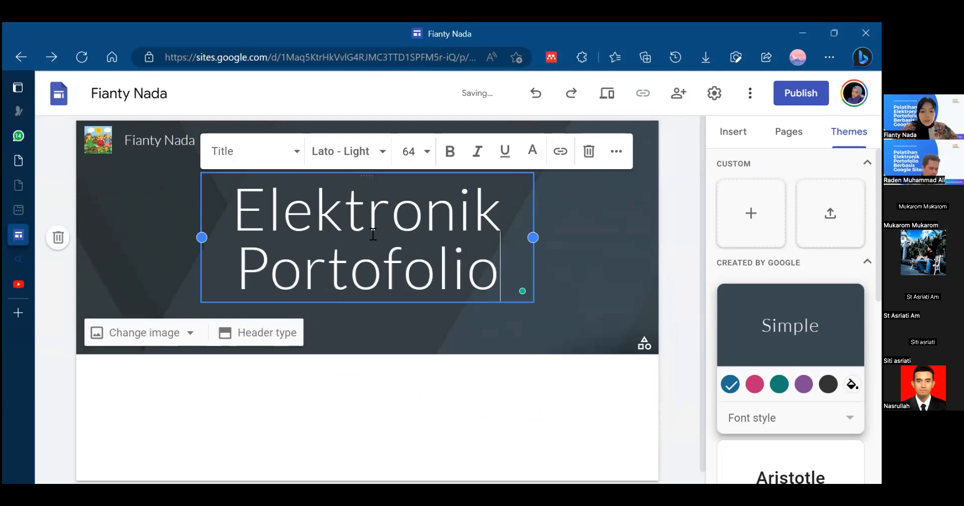
{"action": "type", "text": "Mahasiswa"}
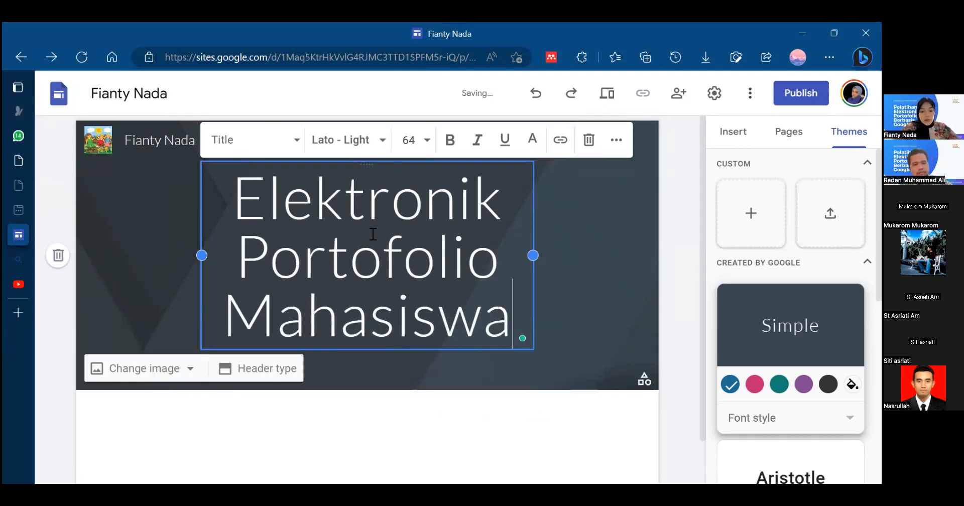
- Add the word "Mahasiswa" to the end of the page title in the header
{"action": "left_click", "coordinate": [432, 432]}
{"action": "left_click", "coordinate": [369, 342]}
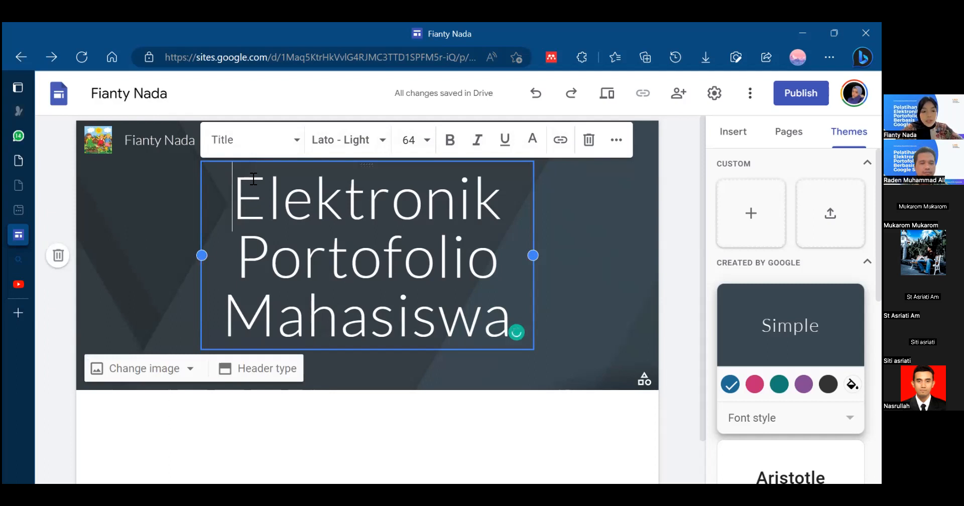
- Try the Heading and Subheading text styles on the page title, and return it to the Title style
{"action": "left_click", "coordinate": [297, 142]}
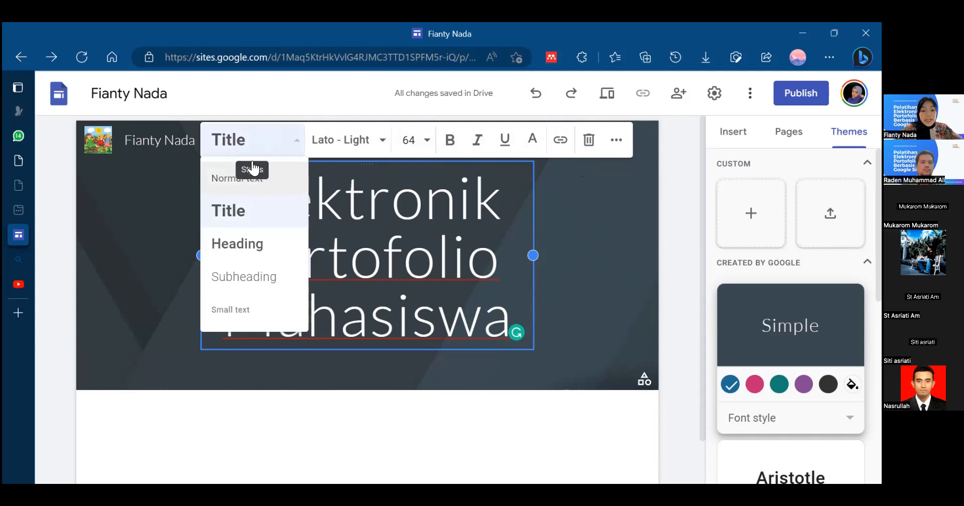
{"action": "left_click", "coordinate": [252, 259]}
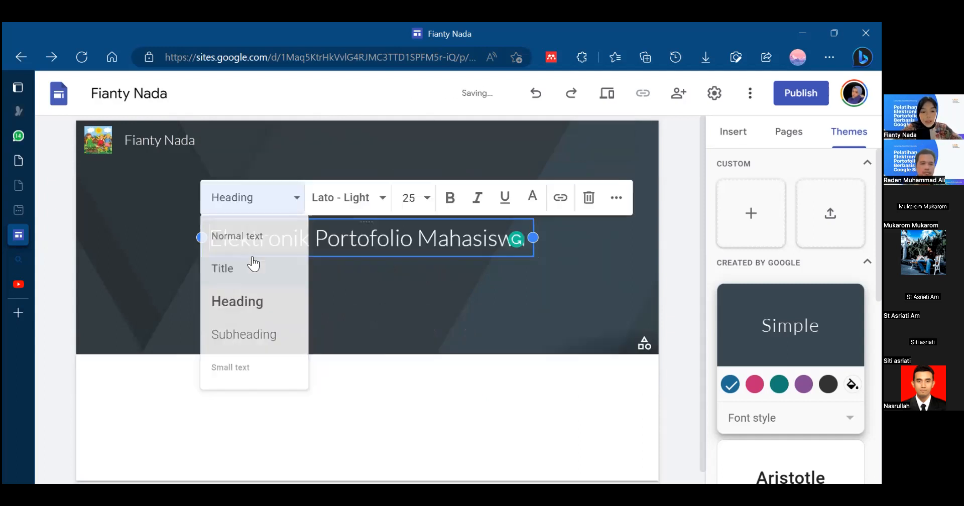
{"action": "left_click", "coordinate": [280, 209]}
{"action": "left_click", "coordinate": [259, 346]}
{"action": "left_click", "coordinate": [284, 214]}
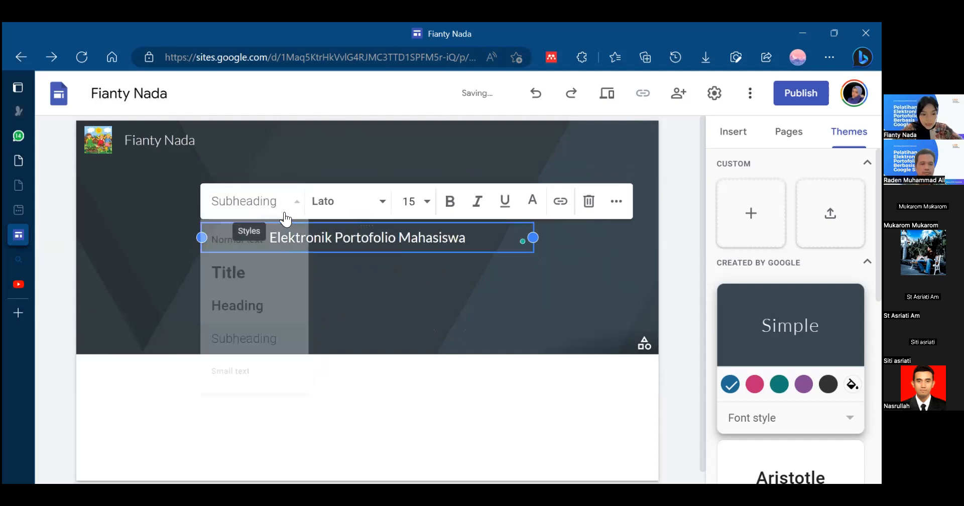
{"action": "left_click", "coordinate": [269, 274]}
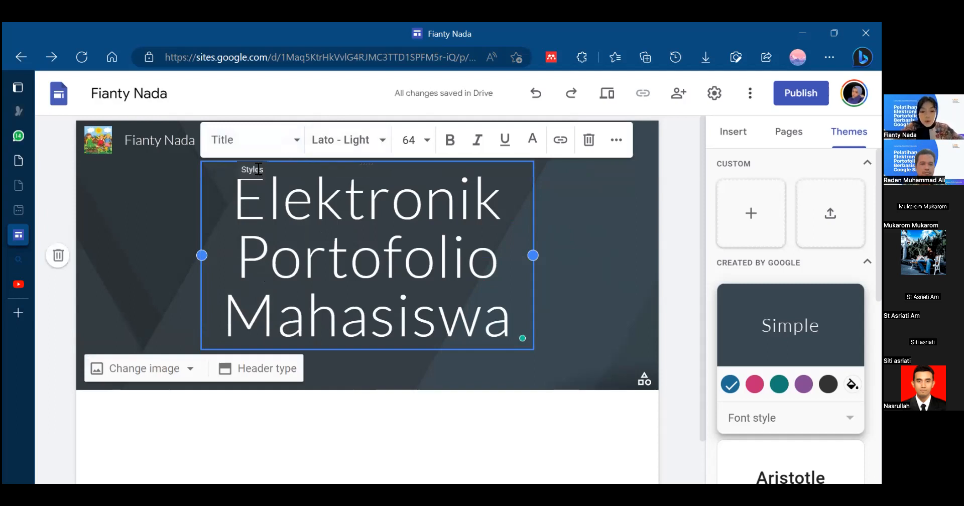
- Select the whole page title and change its font to Impact
{"action": "left_click_drag", "start_coordinate": [234, 187], "coordinate": [522, 338]}
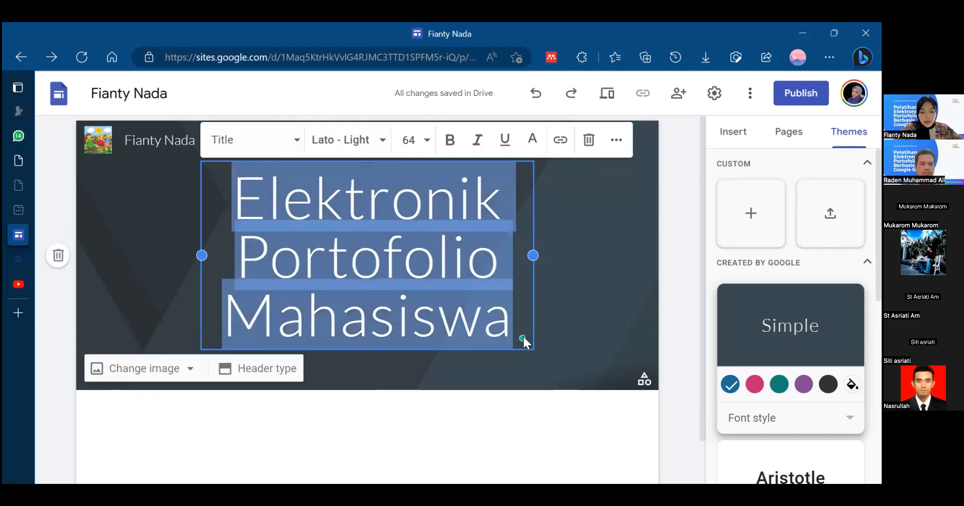
{"action": "left_click", "coordinate": [384, 143]}
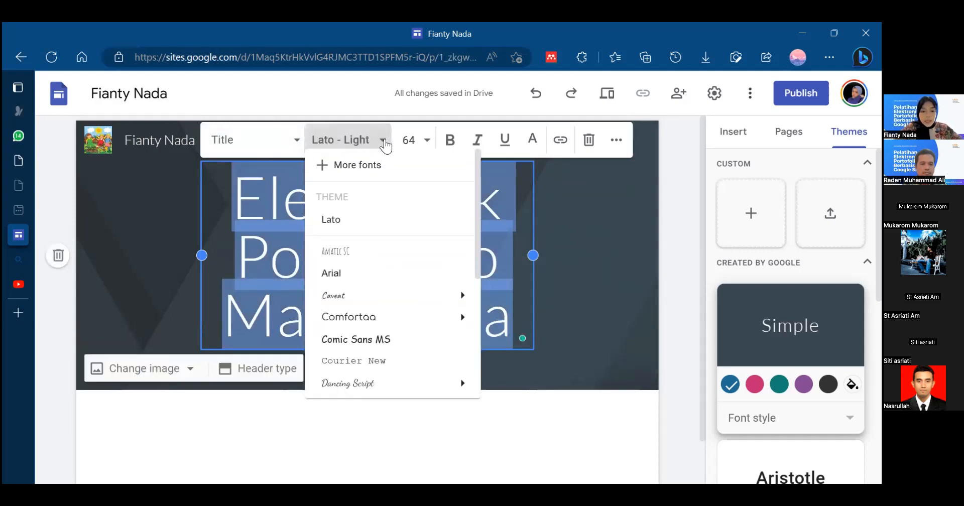
{"action": "left_click_drag", "start_coordinate": [475, 192], "coordinate": [475, 279]}
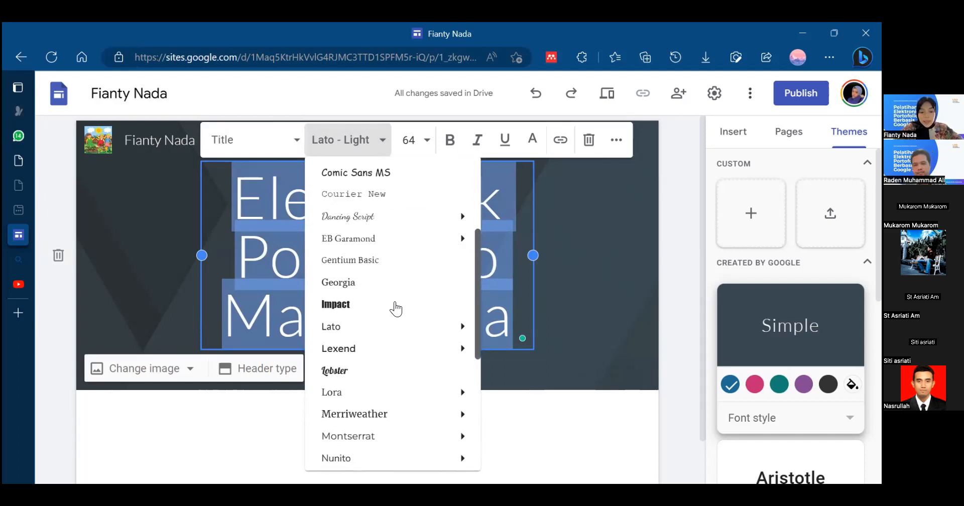
{"action": "left_click", "coordinate": [336, 305]}
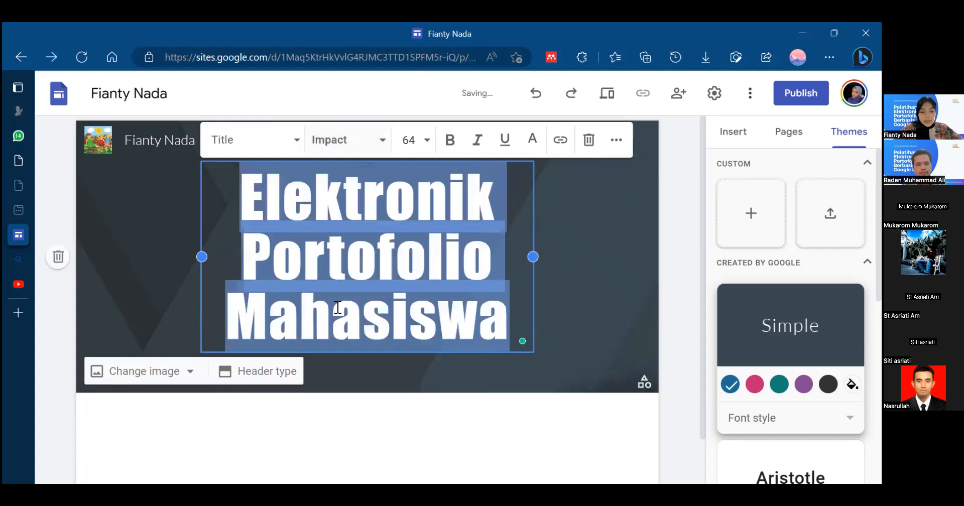
{"action": "left_click", "coordinate": [500, 239]}
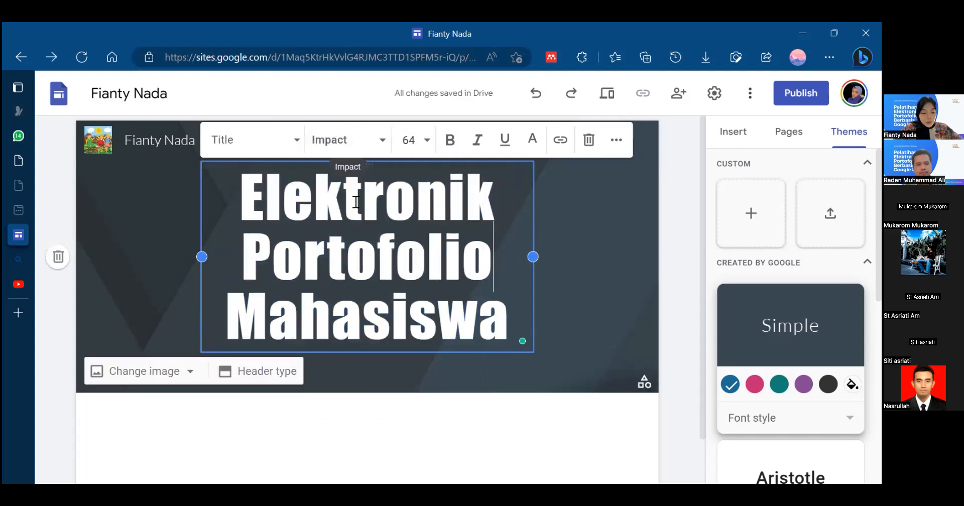
- Reduce the page title's font size, trying 18 before settling on 24
{"action": "key", "text": "ctrl+a"}
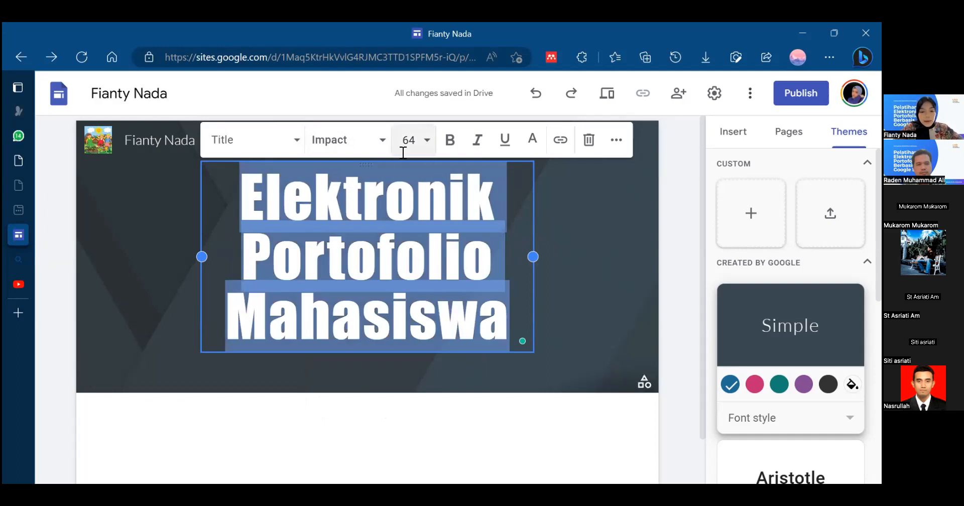
{"action": "left_click", "coordinate": [427, 140]}
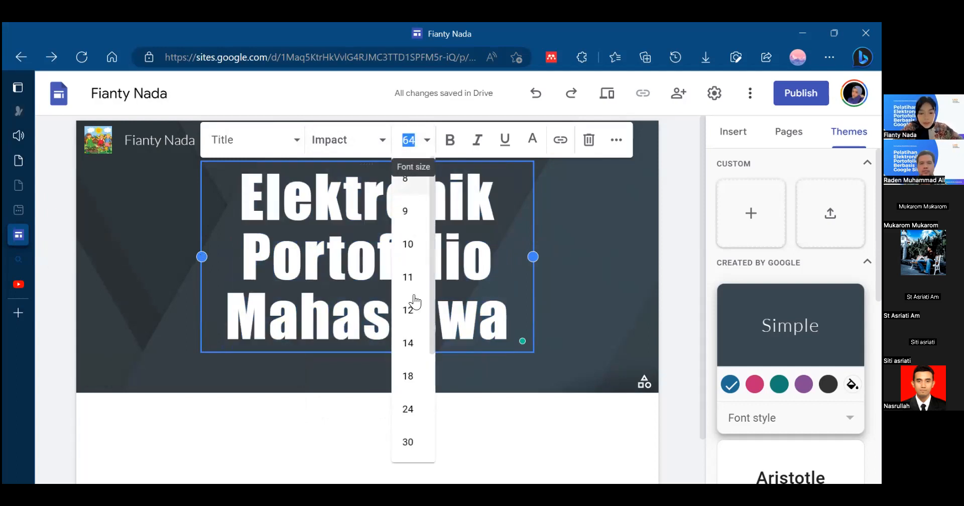
{"action": "left_click", "coordinate": [412, 382]}
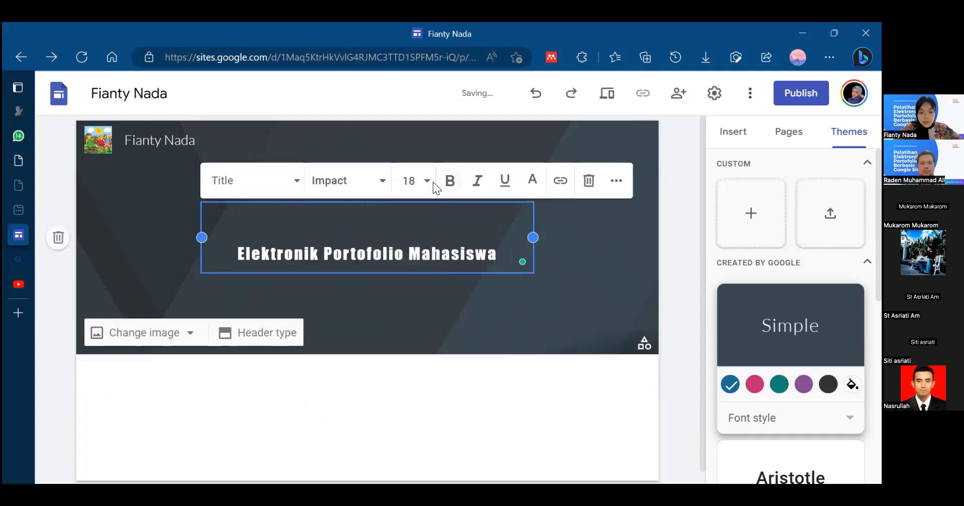
{"action": "triple_click", "coordinate": [372, 217]}
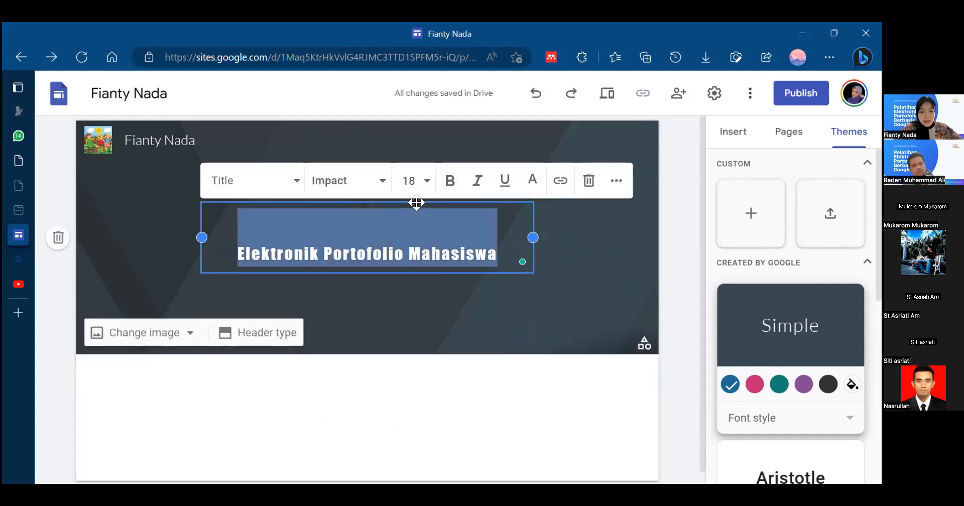
{"action": "left_click", "coordinate": [429, 191]}
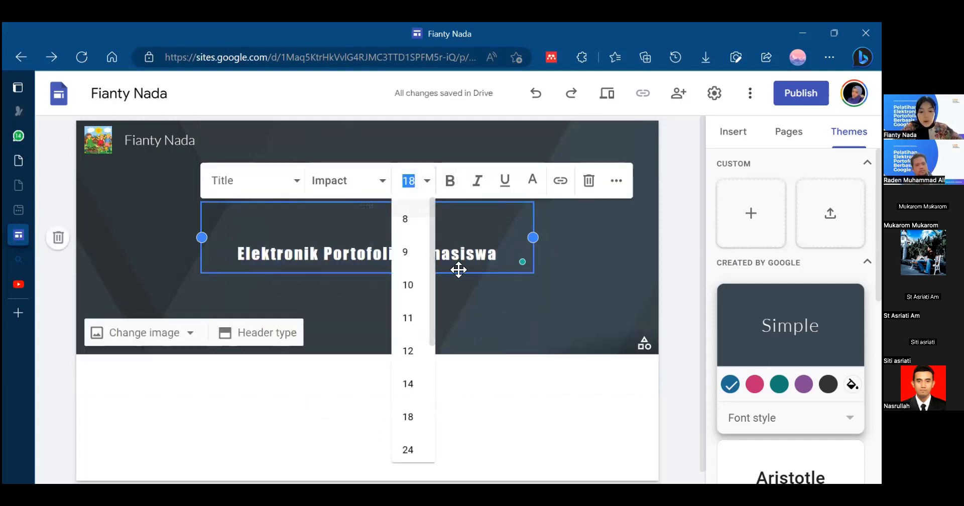
{"action": "left_click", "coordinate": [407, 450]}
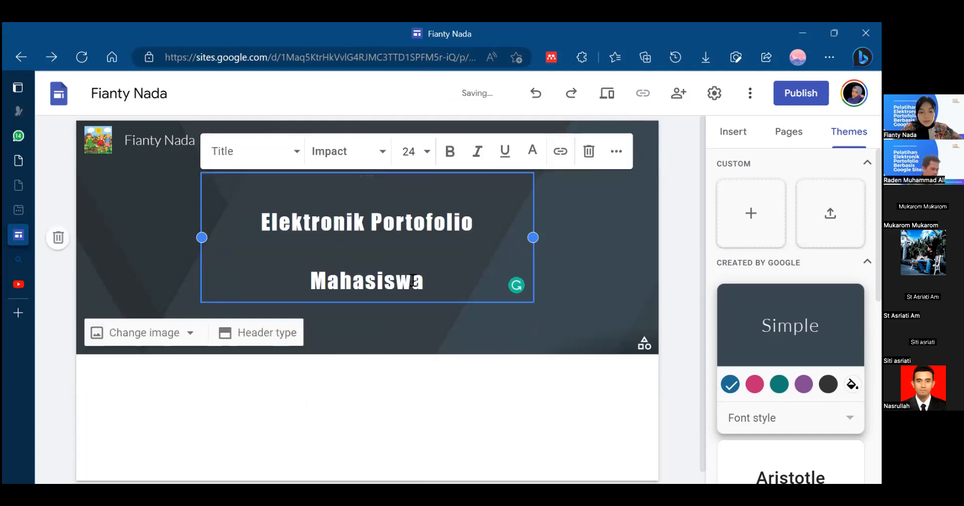
{"action": "left_click", "coordinate": [543, 239]}
- Try italic and bold formatting on the page title, and turn both off again
{"action": "triple_click", "coordinate": [398, 229]}
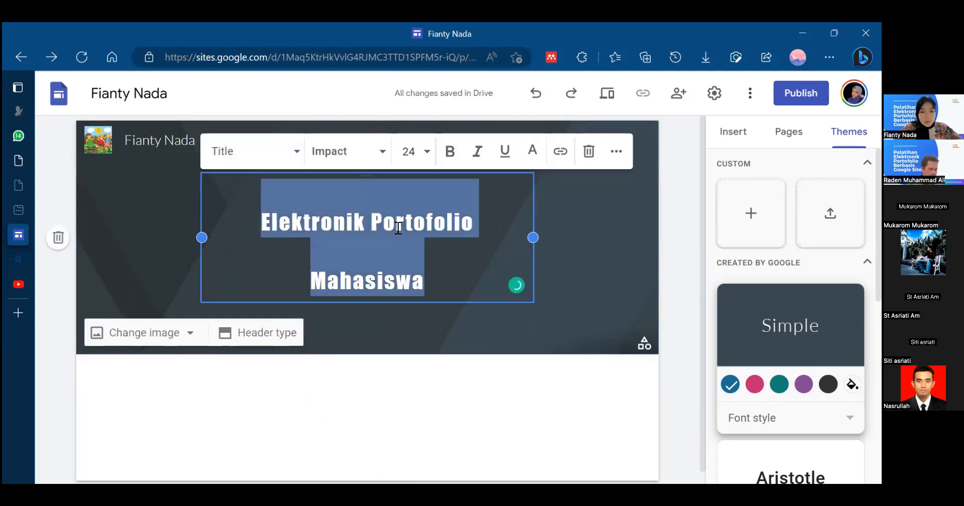
{"action": "left_click", "coordinate": [478, 153]}
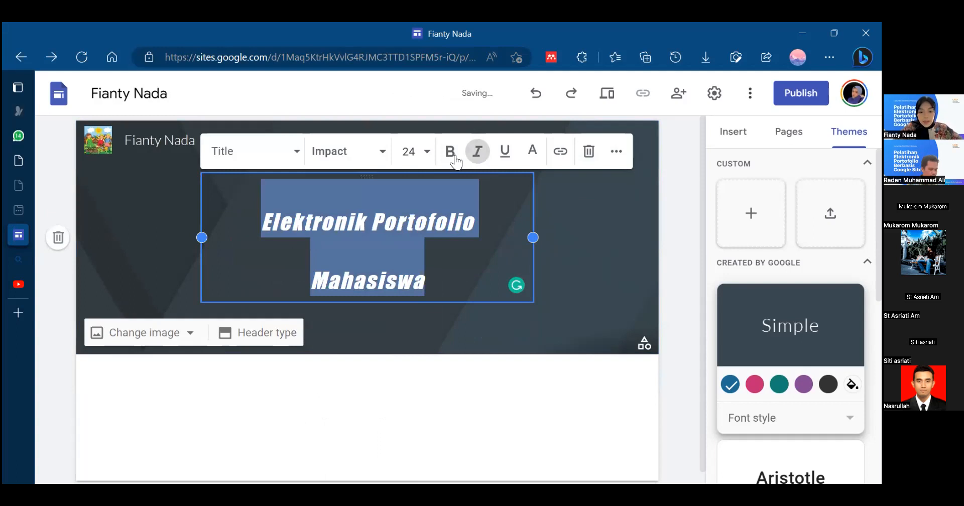
{"action": "left_click", "coordinate": [456, 160]}
{"action": "left_click", "coordinate": [451, 157]}
{"action": "left_click", "coordinate": [478, 153]}
{"action": "left_click", "coordinate": [590, 244]}
{"action": "left_click", "coordinate": [281, 254]}
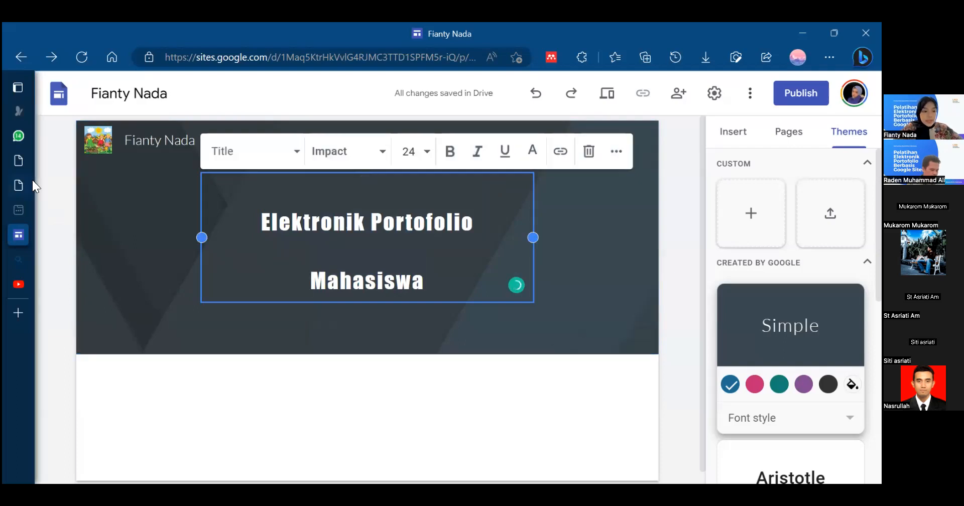
{"action": "right_click", "coordinate": [35, 133]}
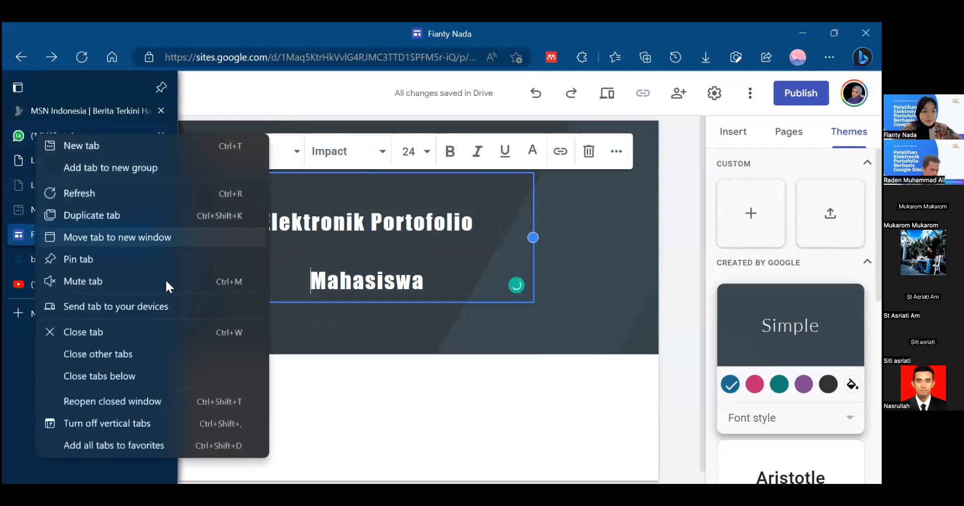
{"action": "left_click", "coordinate": [655, 279]}
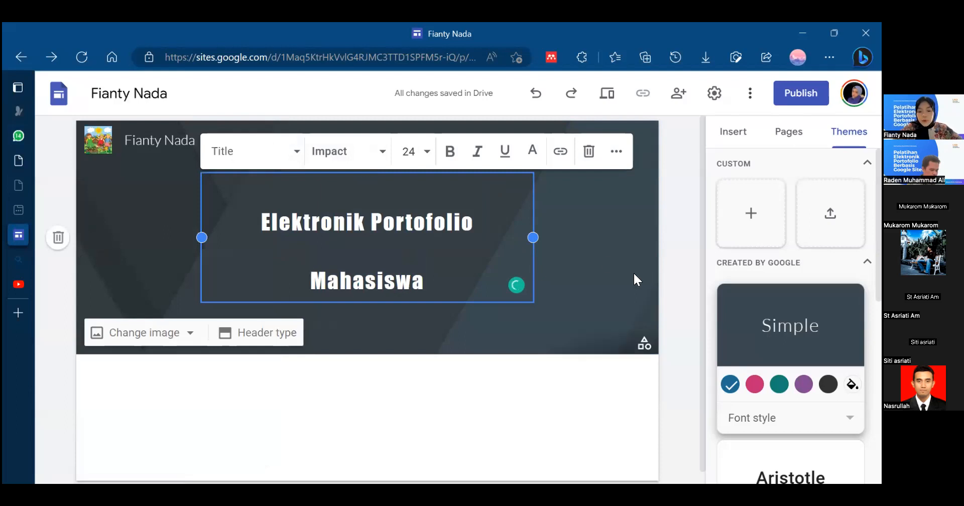
- Replace the header background by uploading the image OIP from the Downloads folder
{"action": "left_click", "coordinate": [634, 275]}
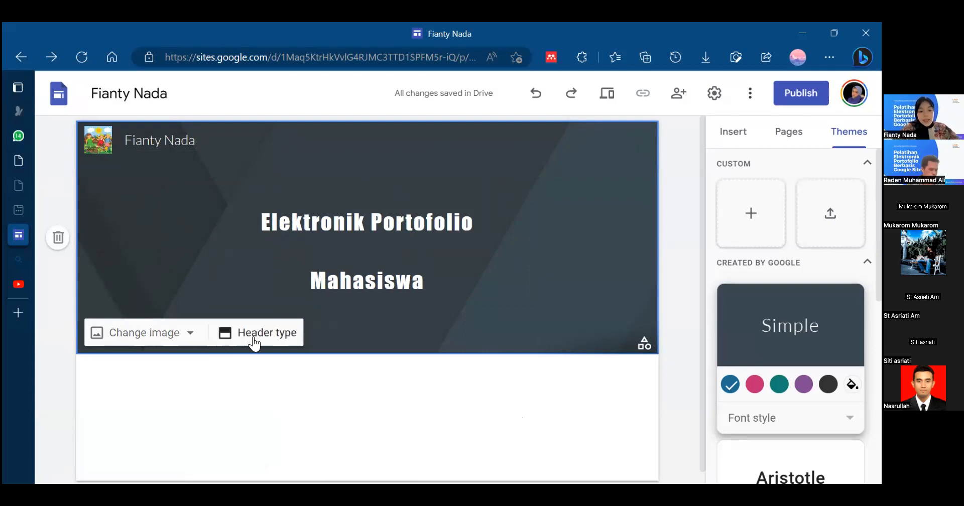
{"action": "left_click", "coordinate": [168, 339]}
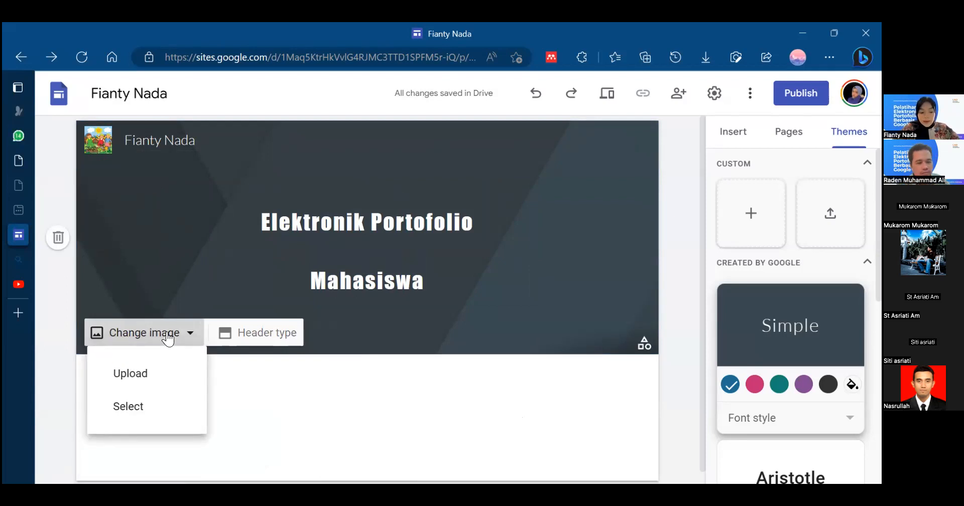
{"action": "left_click", "coordinate": [143, 381]}
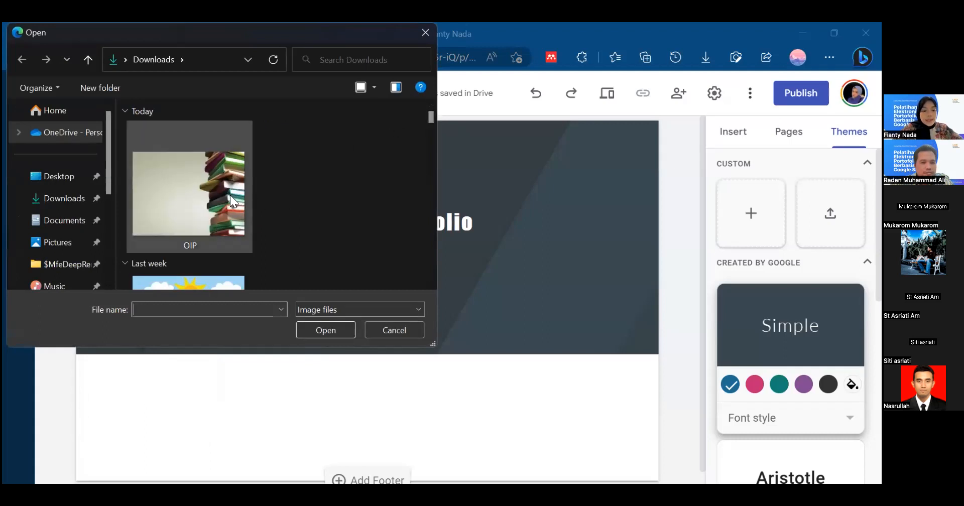
{"action": "left_click", "coordinate": [225, 158]}
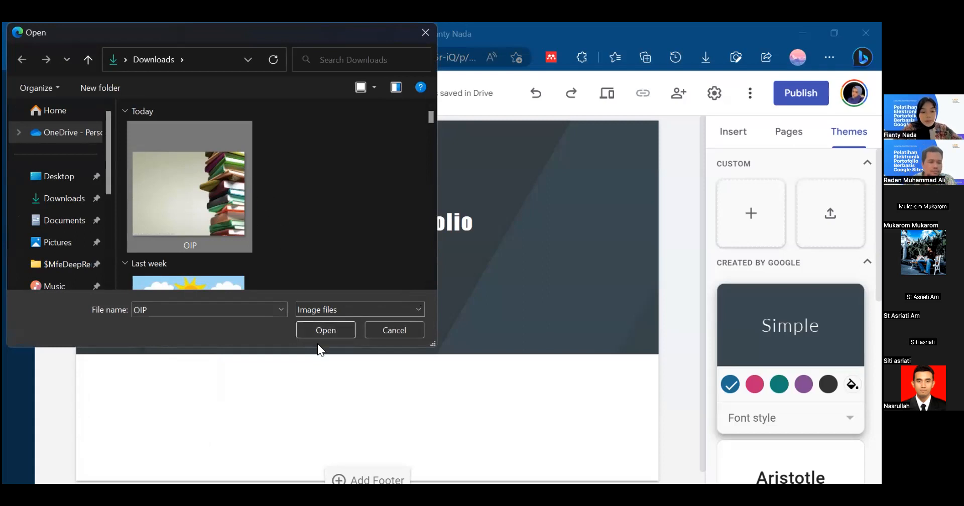
{"action": "left_click", "coordinate": [315, 327]}
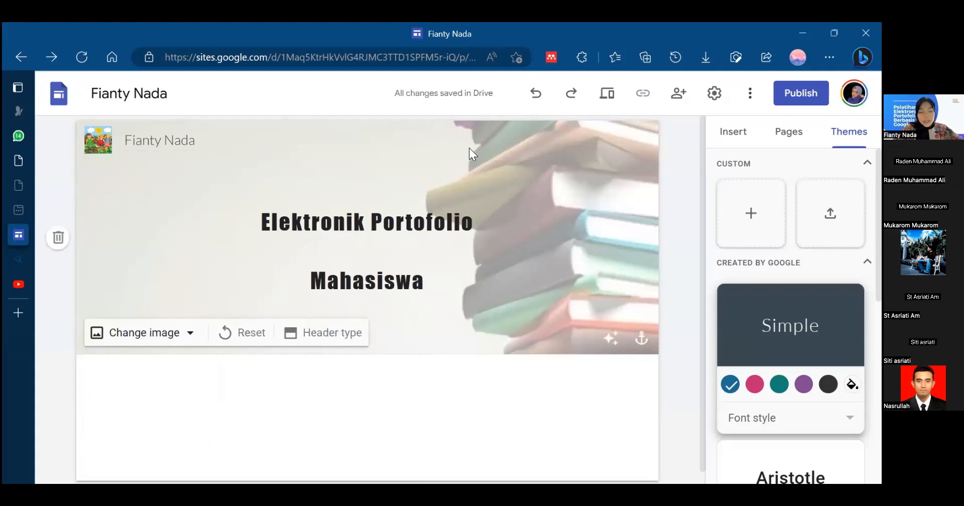
- Compare the header image with and without the readability adjustment, and leave the adjustment off
{"action": "left_click", "coordinate": [609, 339]}
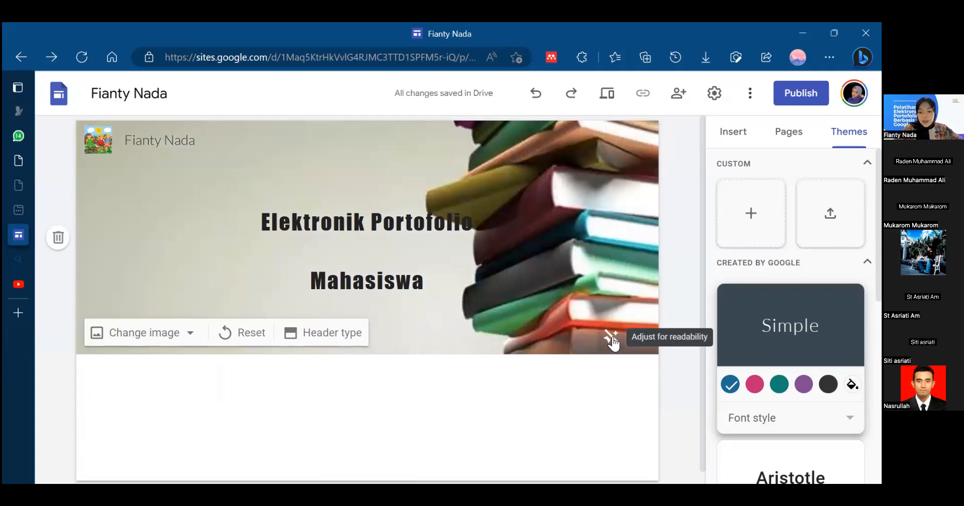
{"action": "left_click", "coordinate": [611, 338]}
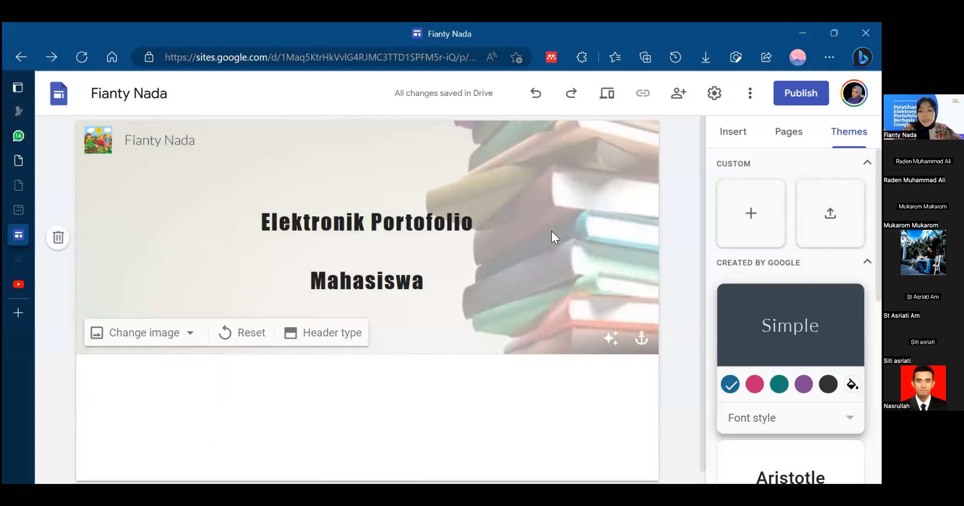
{"action": "left_click", "coordinate": [613, 347]}
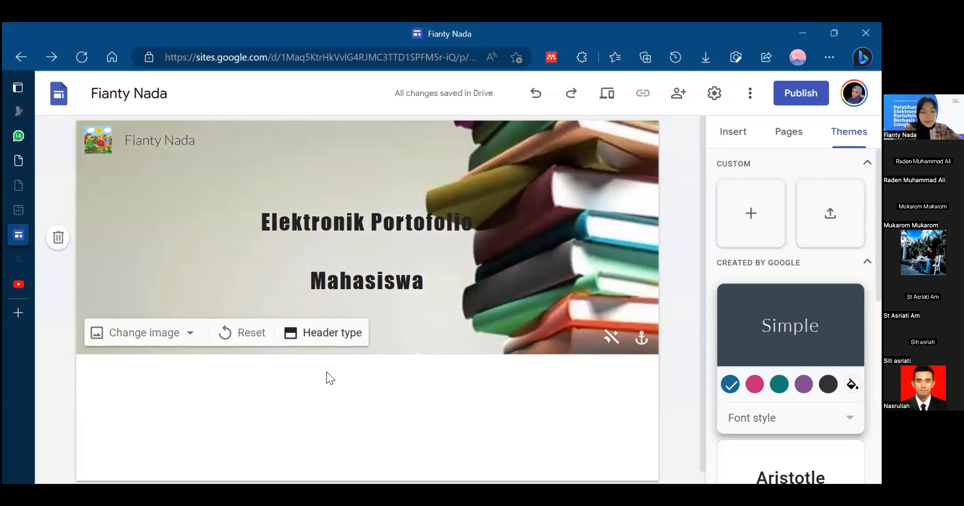
- Try the Cover and Large banner header types, and set the header back to Banner
{"action": "left_click", "coordinate": [331, 339]}
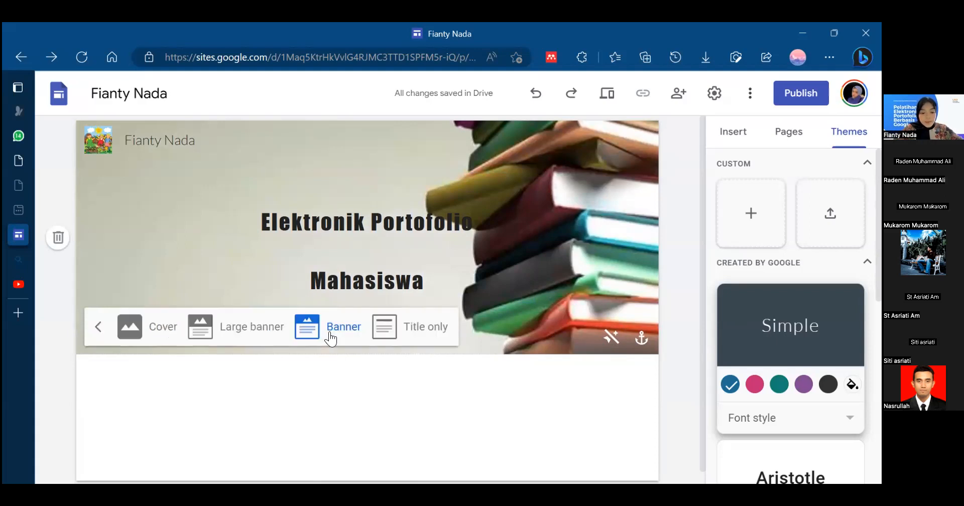
{"action": "left_click", "coordinate": [129, 327]}
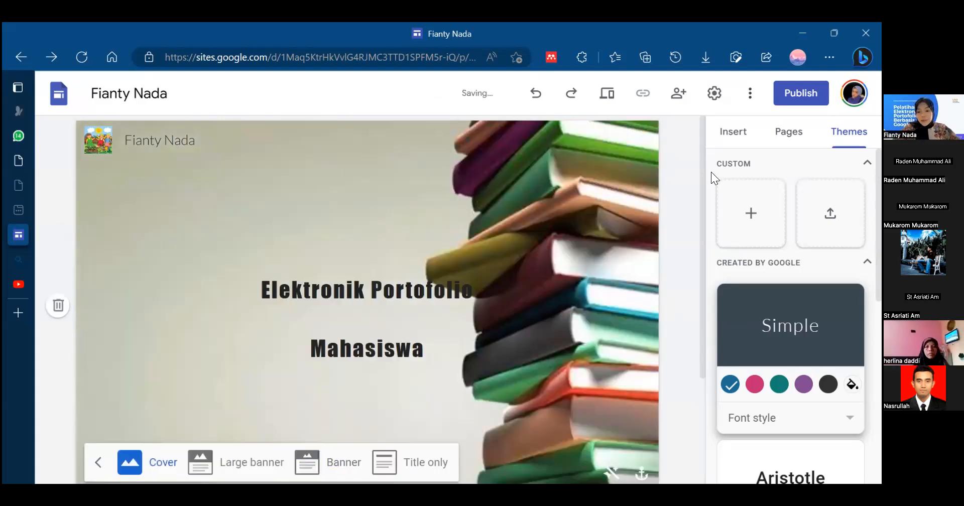
{"action": "left_click_drag", "start_coordinate": [705, 172], "coordinate": [700, 219]}
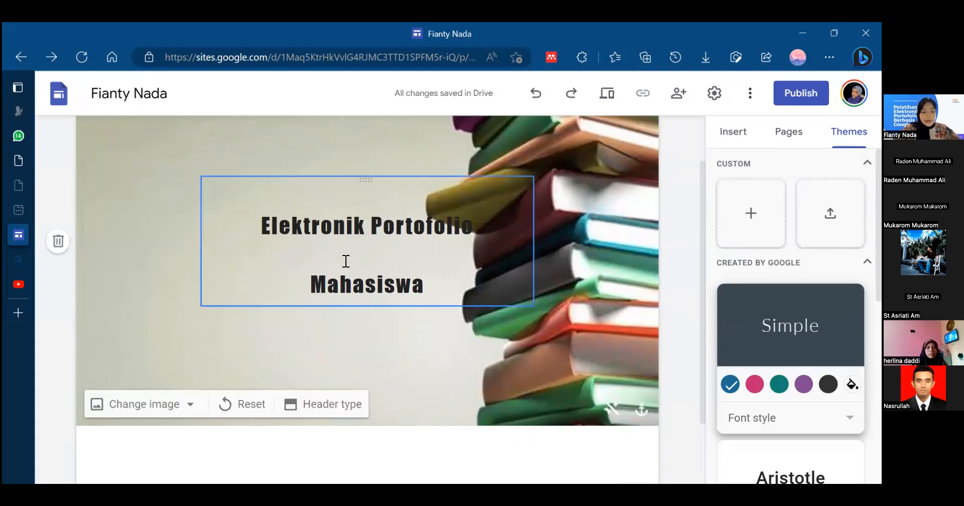
{"action": "left_click", "coordinate": [318, 409]}
{"action": "left_click", "coordinate": [260, 412]}
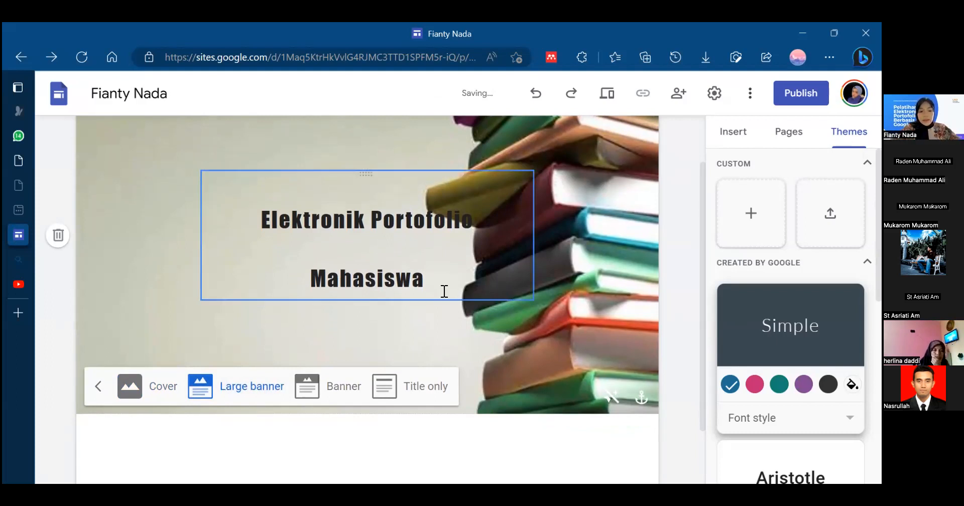
{"action": "left_click", "coordinate": [343, 396]}
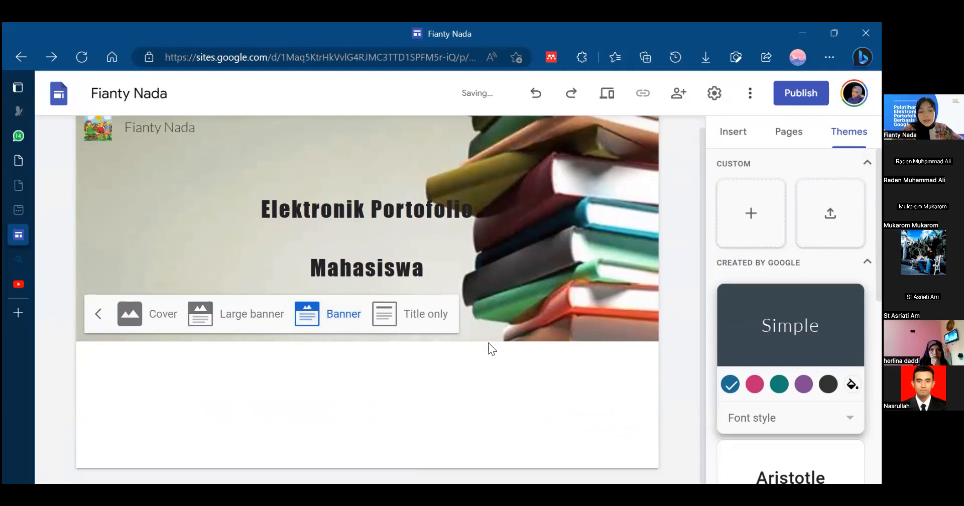
- Try the Title only header type, and set the header to Large banner
{"action": "left_click", "coordinate": [417, 323]}
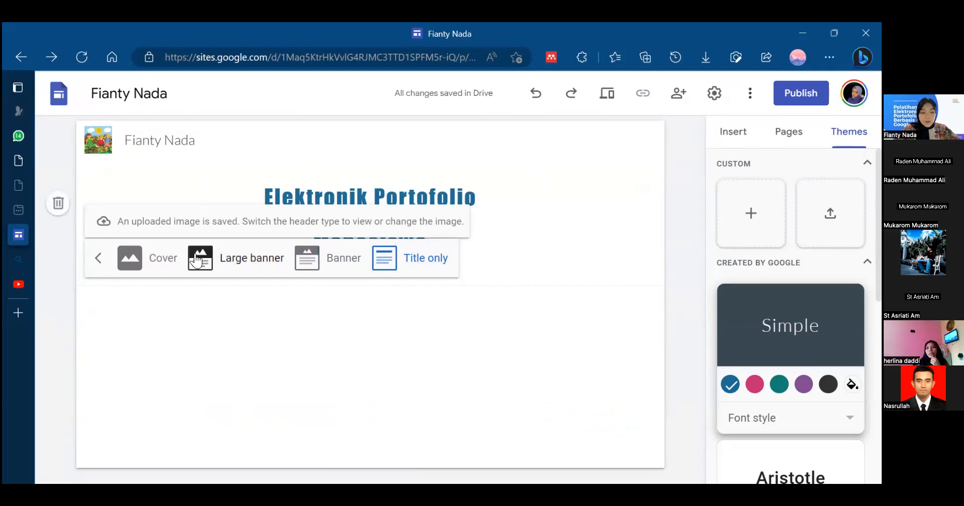
{"action": "left_click", "coordinate": [220, 261]}
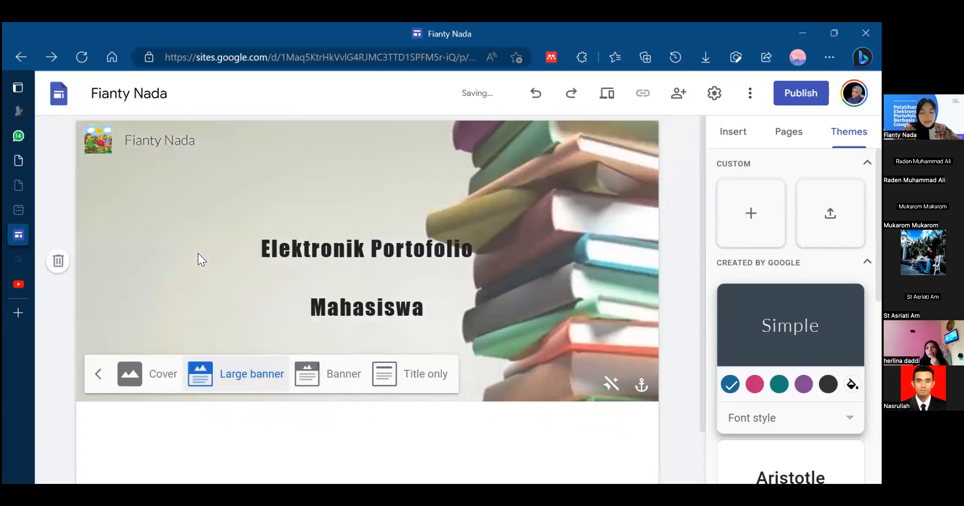
{"action": "left_click_drag", "start_coordinate": [701, 146], "coordinate": [706, 190]}
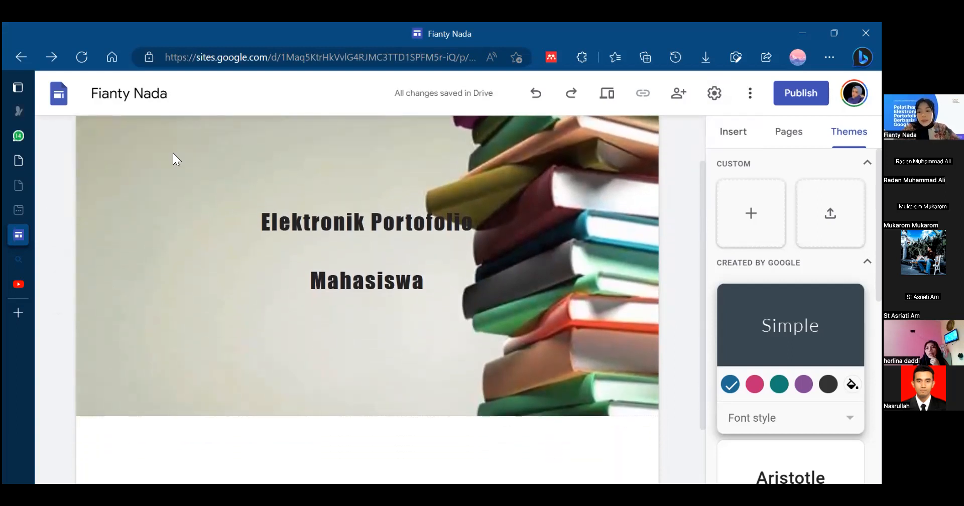
- Insert a text box below the header and enter "Perkenalan Materi Public Speaking" in it
{"action": "left_click", "coordinate": [729, 140]}
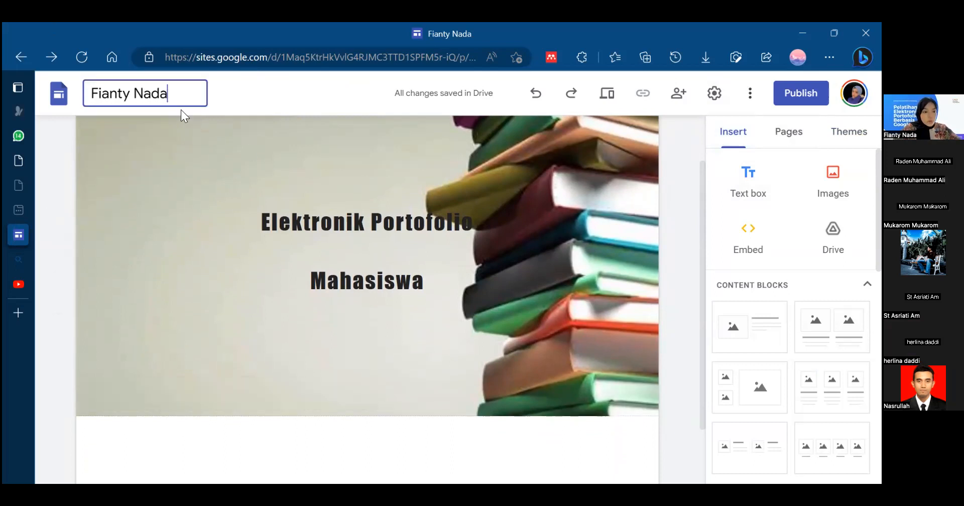
{"action": "left_click", "coordinate": [218, 149]}
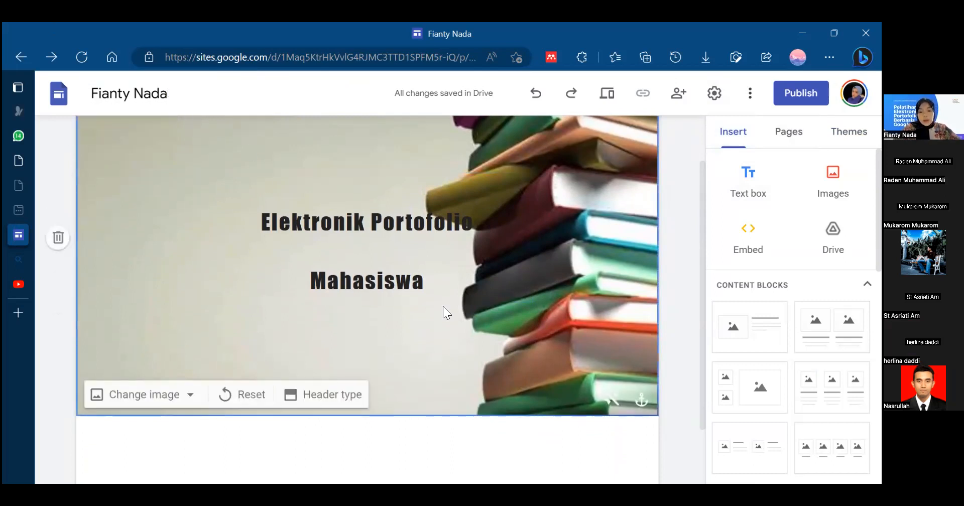
{"action": "left_click_drag", "start_coordinate": [700, 202], "coordinate": [702, 272]}
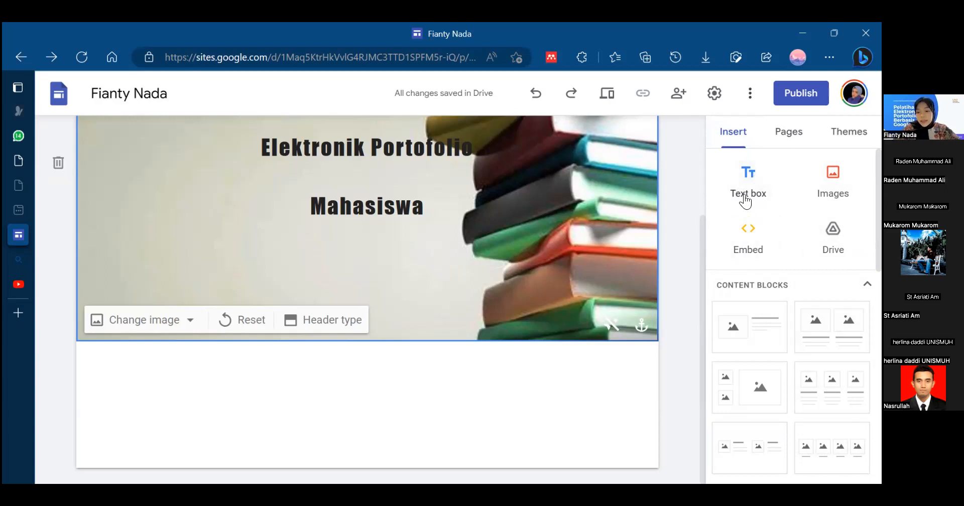
{"action": "left_click", "coordinate": [748, 174]}
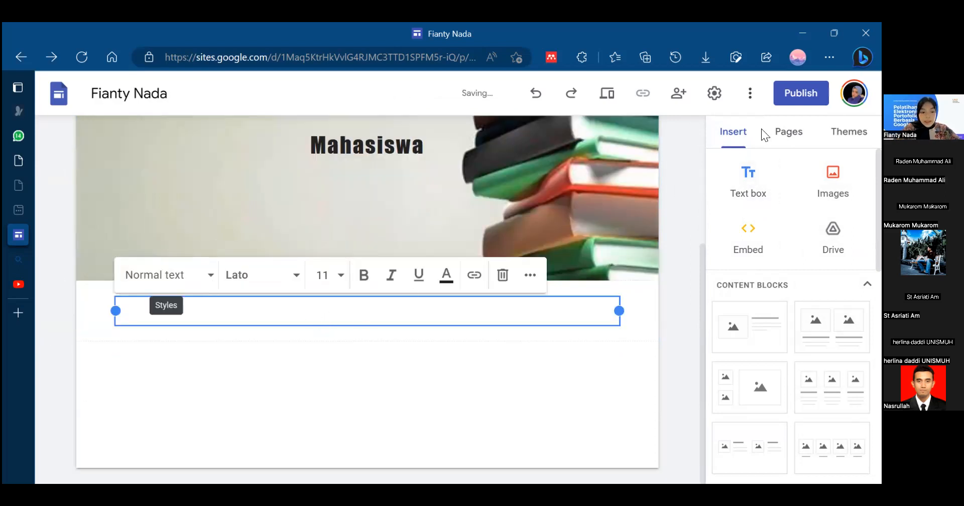
{"action": "left_click", "coordinate": [213, 319]}
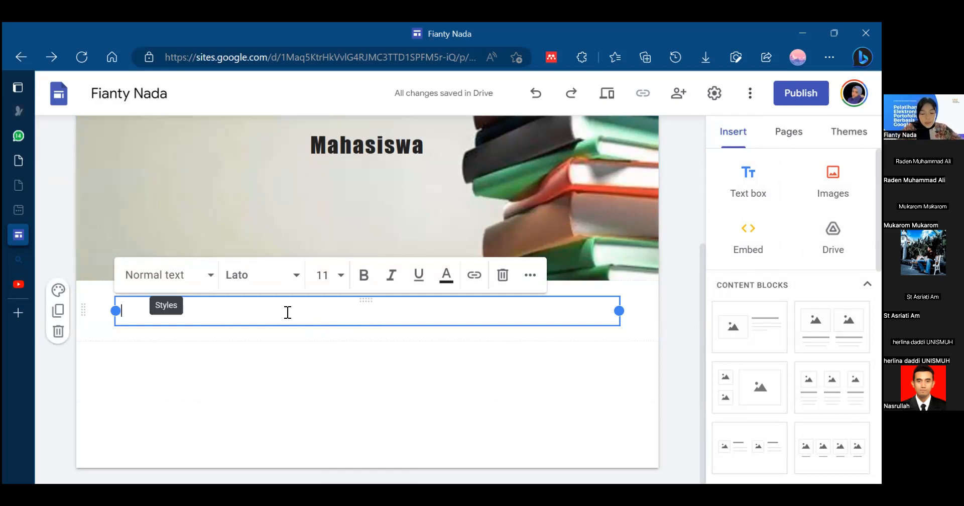
{"action": "type", "text": "P"}
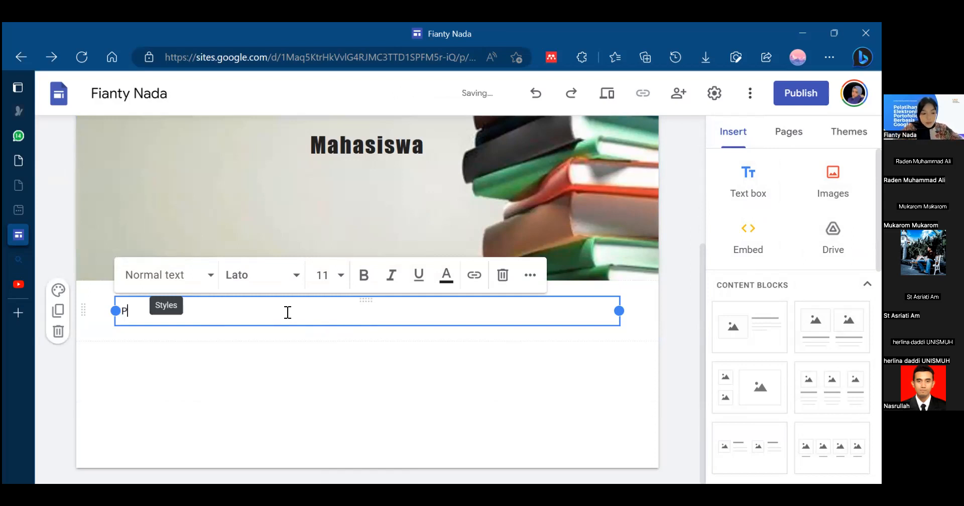
{"action": "type", "text": "erke"}
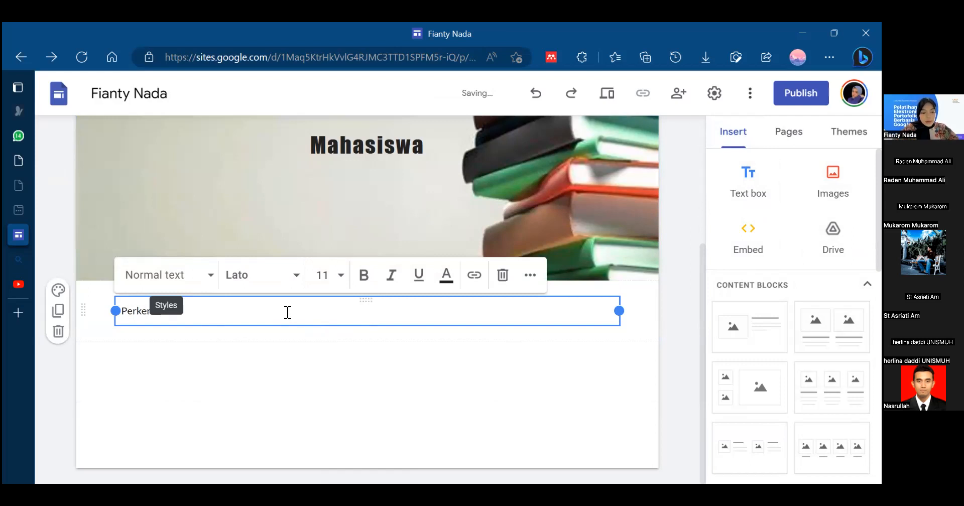
{"action": "type", "text": "…ateri Public Speaking"}
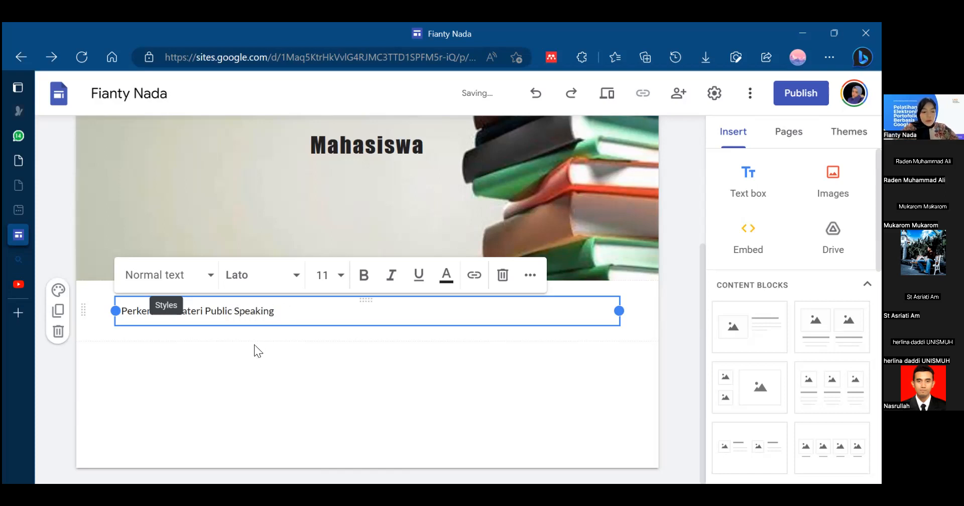
{"action": "left_click", "coordinate": [246, 353]}
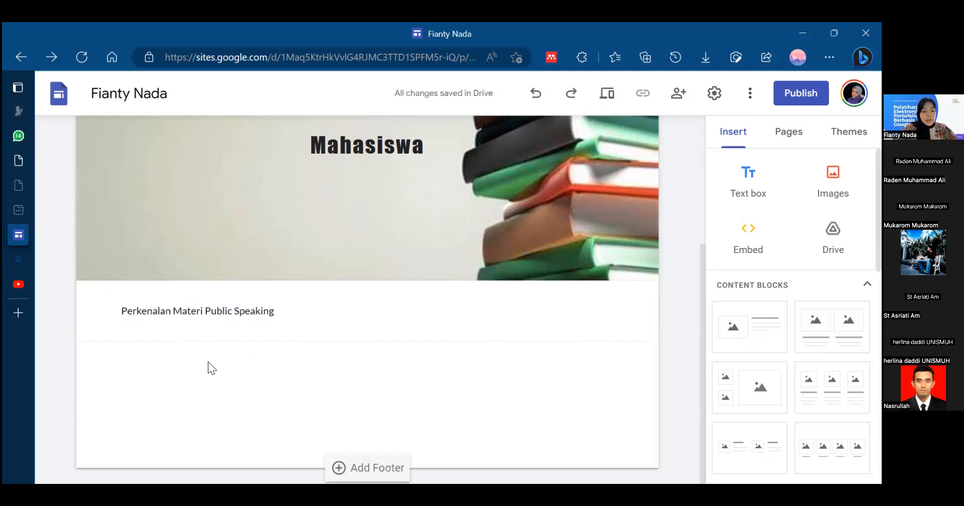
- Center the text "Perkenalan Materi Public Speaking" in its text box
{"action": "mouse_move", "coordinate": [617, 277]}
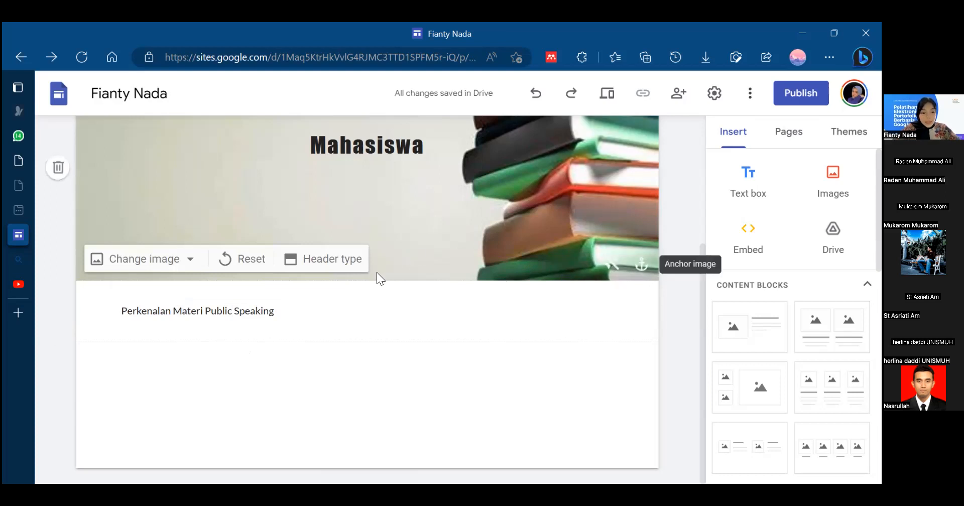
{"action": "left_click", "coordinate": [207, 314]}
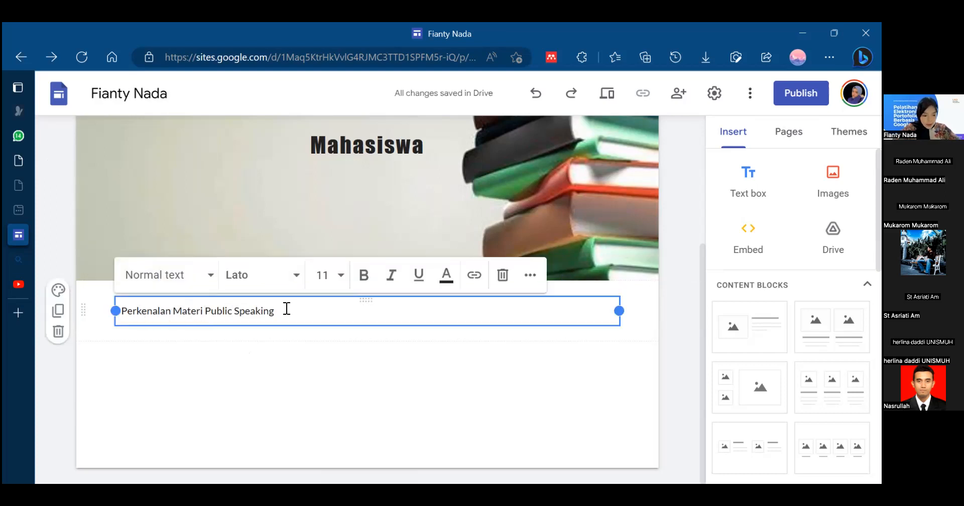
{"action": "left_click_drag", "start_coordinate": [293, 312], "coordinate": [125, 305]}
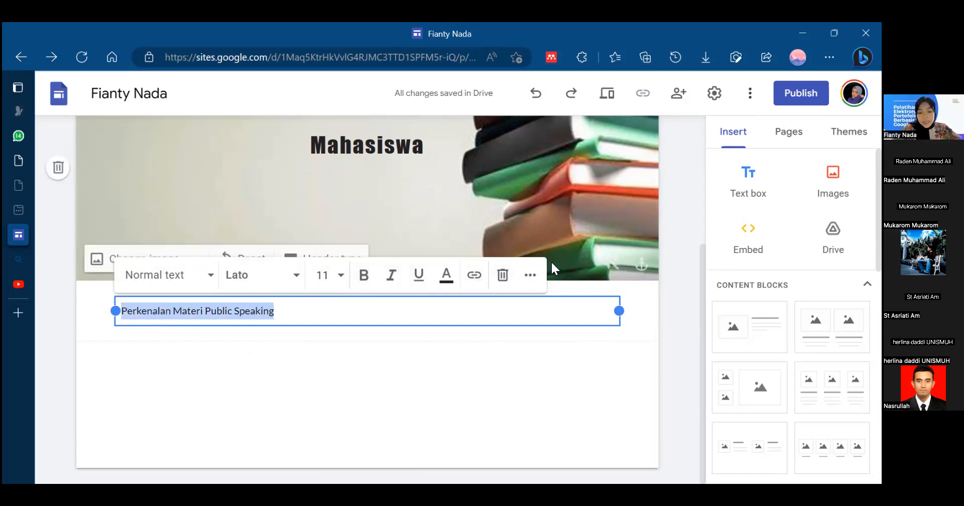
{"action": "left_click", "coordinate": [532, 279]}
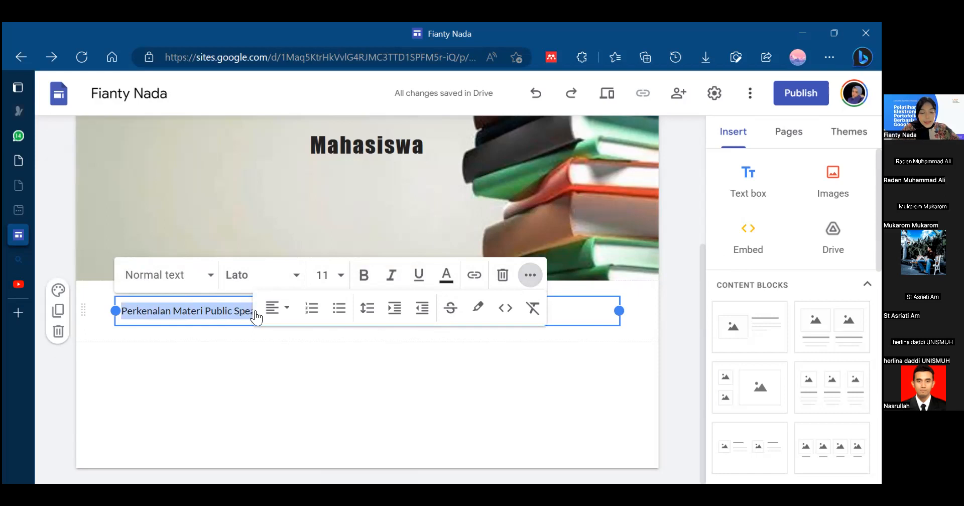
{"action": "left_click", "coordinate": [287, 314]}
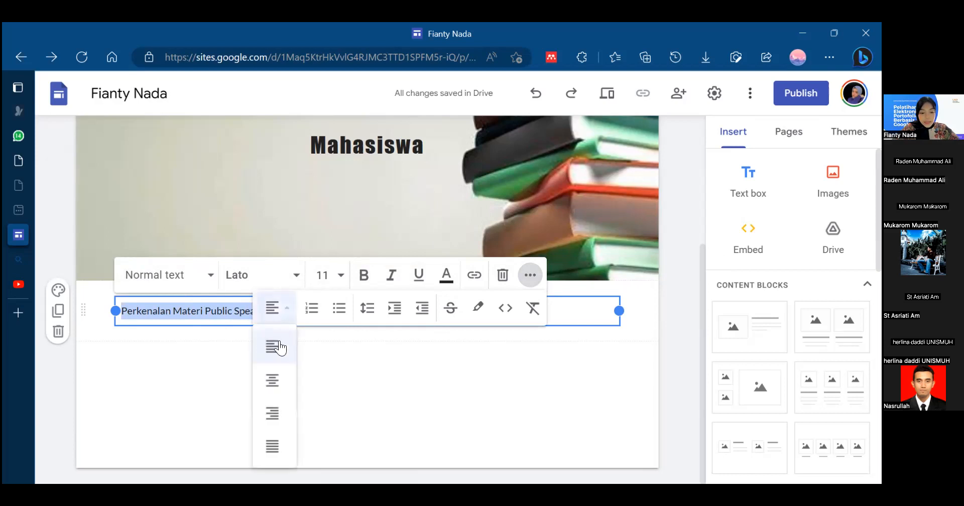
{"action": "left_click", "coordinate": [274, 382]}
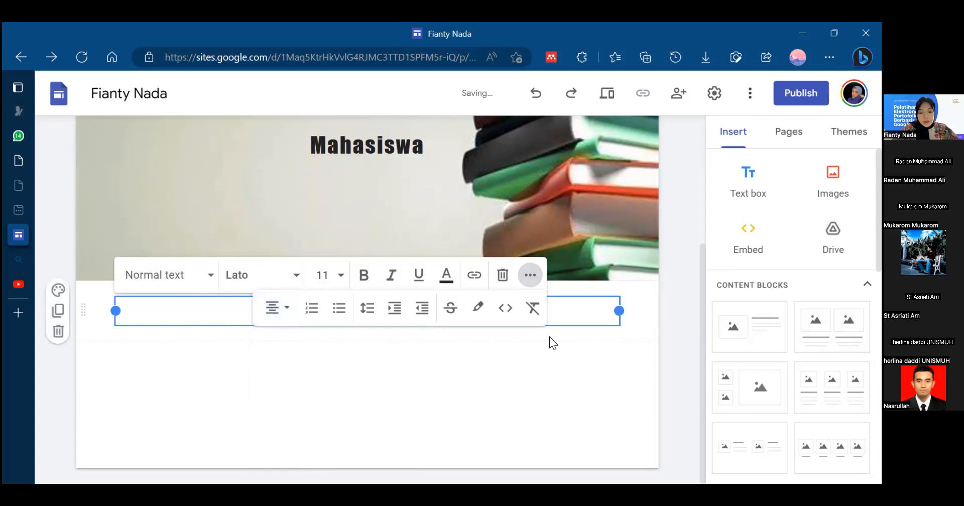
{"action": "left_click", "coordinate": [243, 371]}
- Apply the Heading style and bold formatting to the text "Perkenalan Materi Public Speaking"
{"action": "left_click", "coordinate": [280, 313]}
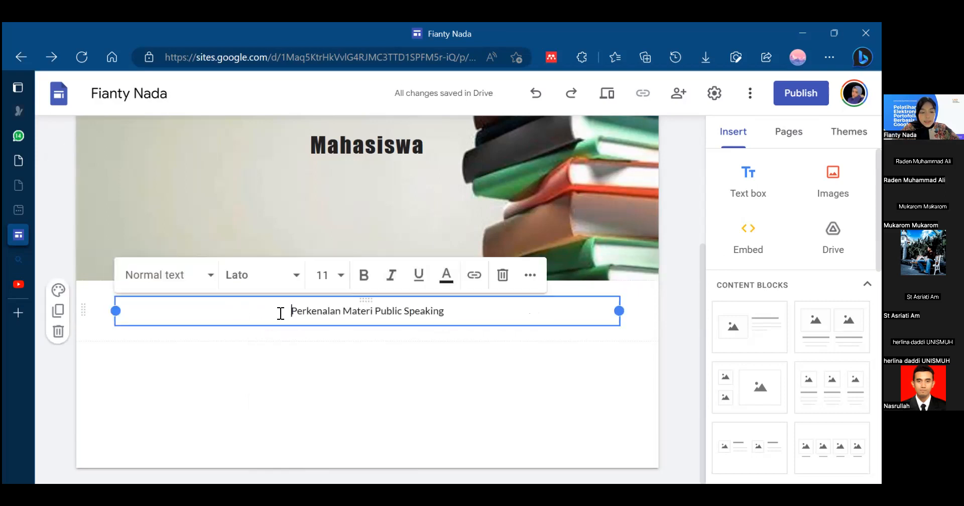
{"action": "left_click_drag", "start_coordinate": [288, 312], "coordinate": [445, 312]}
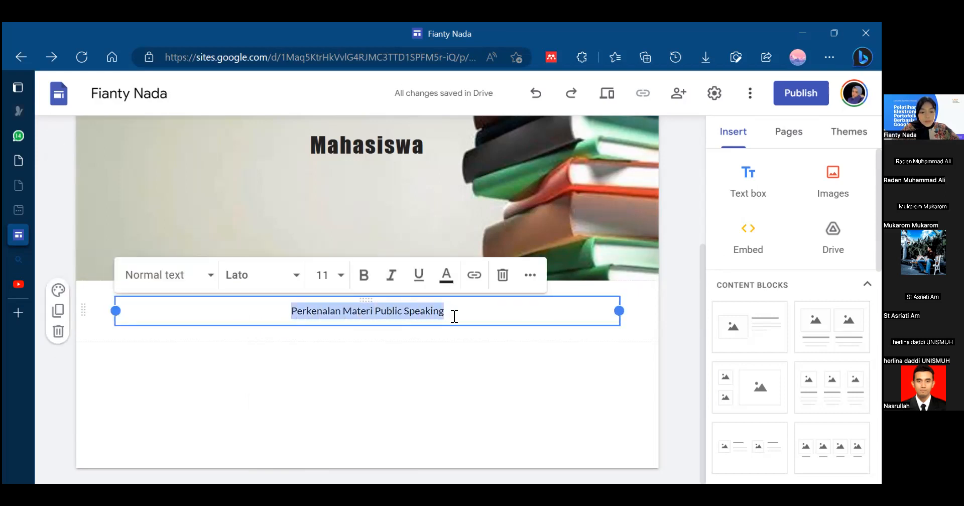
{"action": "left_click", "coordinate": [209, 277]}
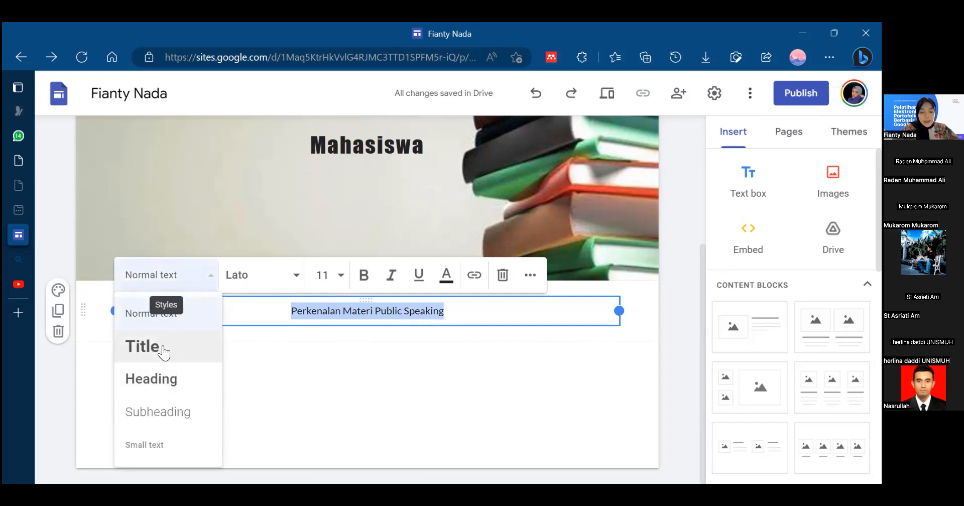
{"action": "left_click", "coordinate": [170, 380]}
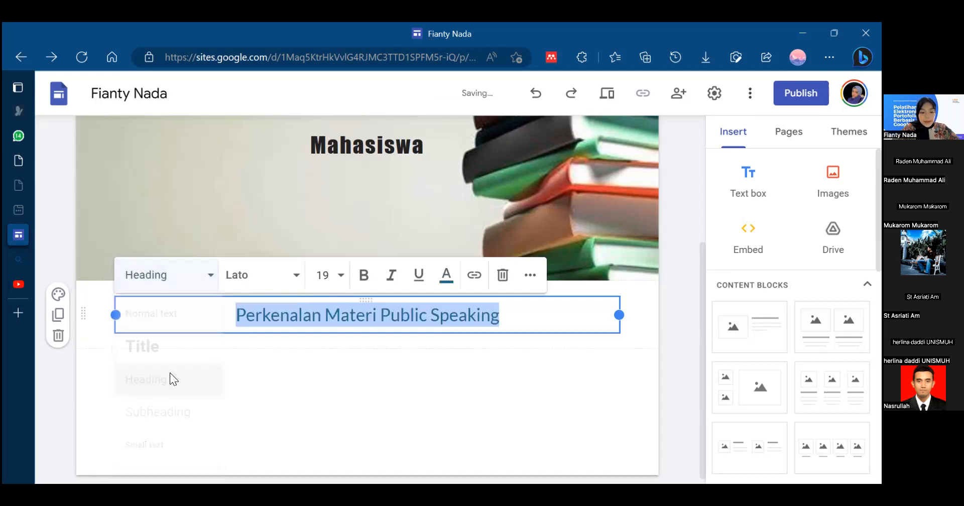
{"action": "left_click", "coordinate": [364, 275]}
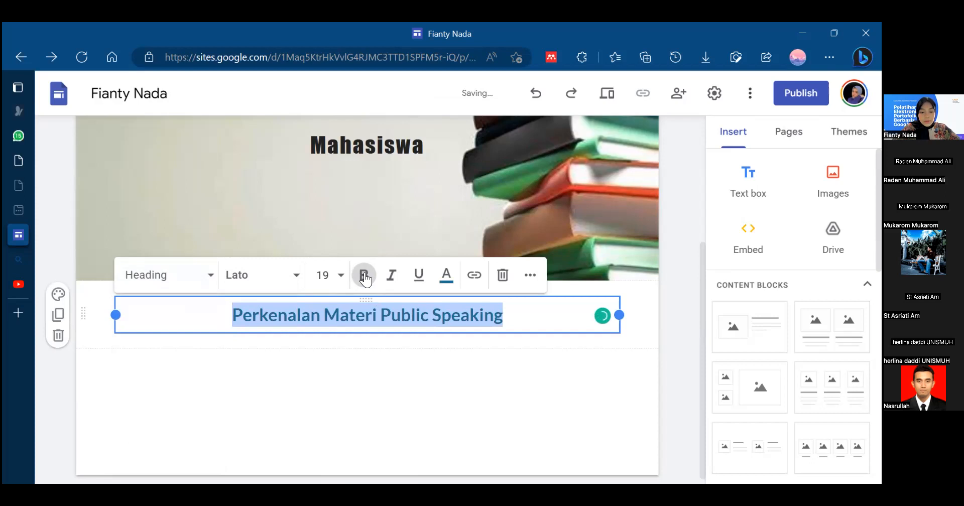
{"action": "left_click", "coordinate": [516, 314]}
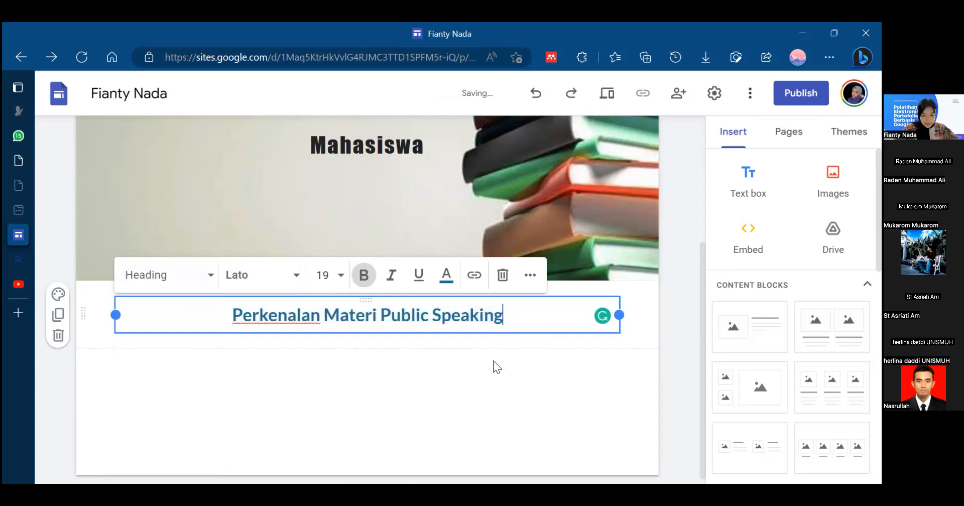
{"action": "left_click", "coordinate": [483, 417]}
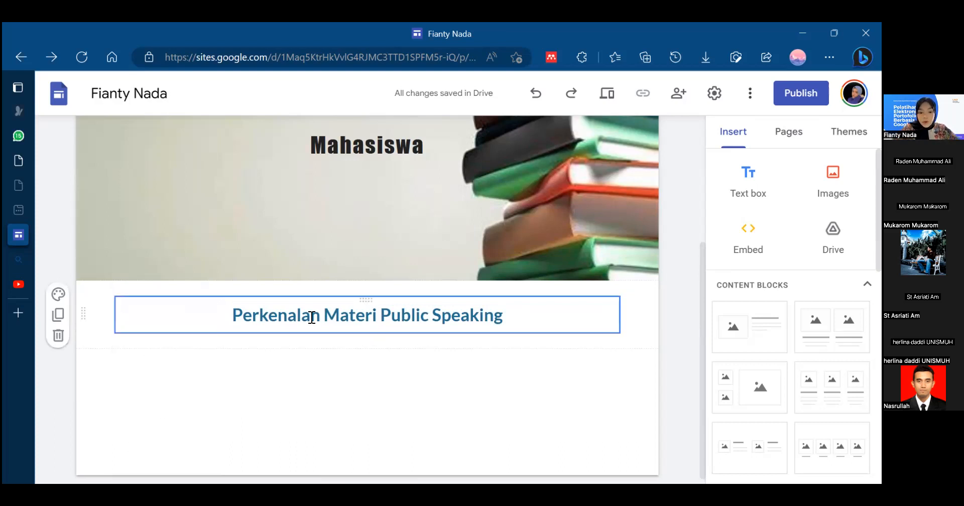
- Try section colors Style 2 and Style 3 on the "Perkenalan Materi Public Speaking" section
{"action": "left_click", "coordinate": [58, 296]}
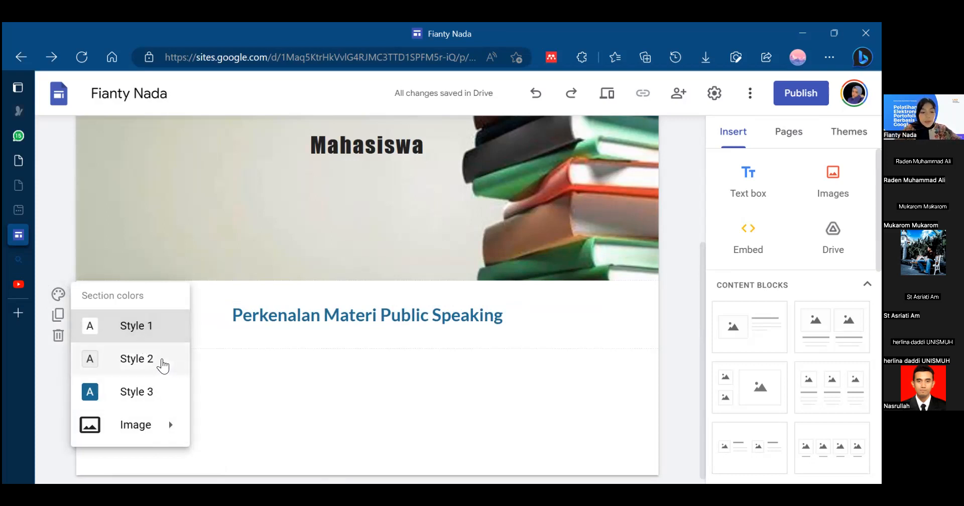
{"action": "left_click", "coordinate": [142, 359]}
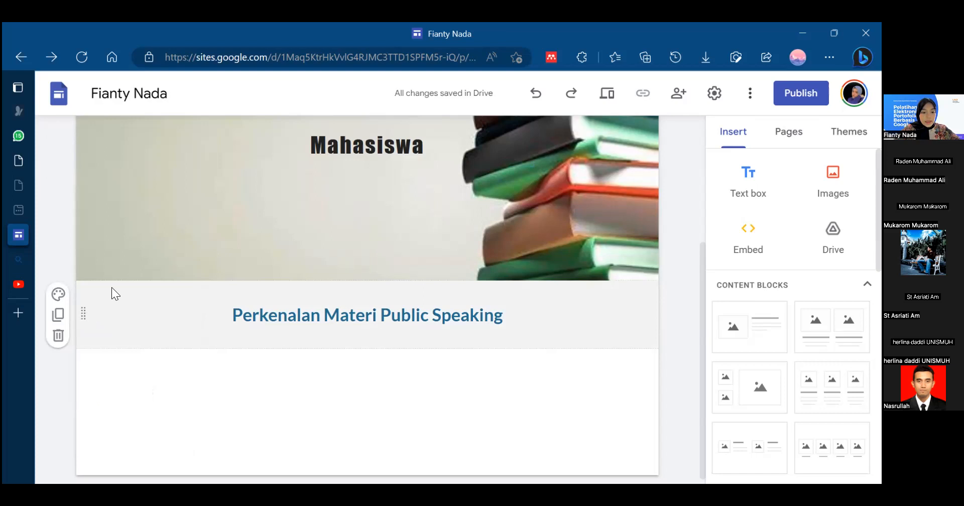
{"action": "left_click", "coordinate": [67, 300]}
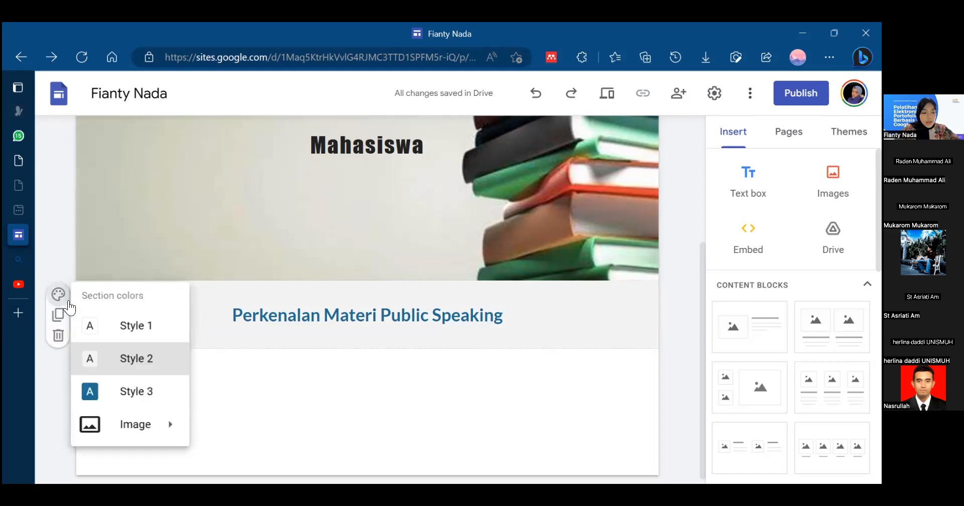
{"action": "left_click", "coordinate": [128, 390]}
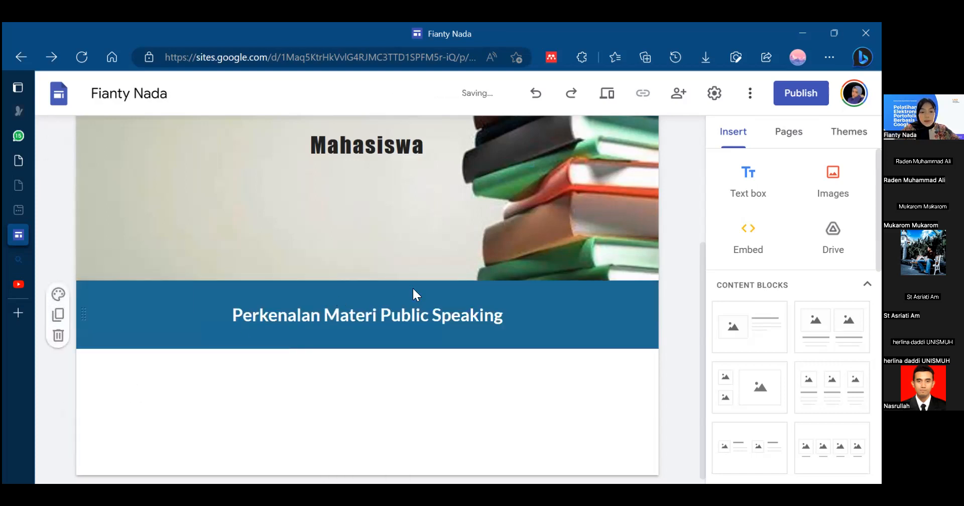
- Set the background of the "Perkenalan Materi Public Speaking" section to the image OIP uploaded from the Downloads folder
{"action": "left_click", "coordinate": [59, 294]}
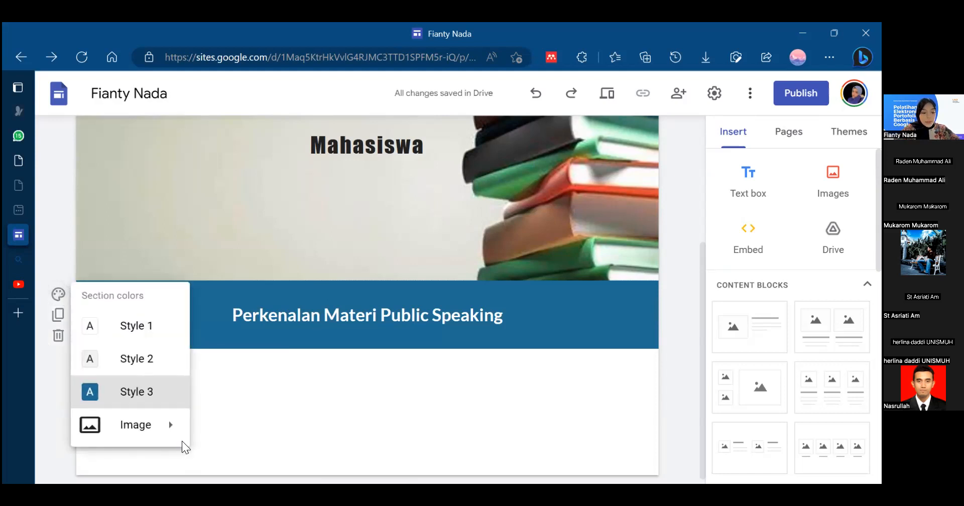
{"action": "mouse_move", "coordinate": [106, 431]}
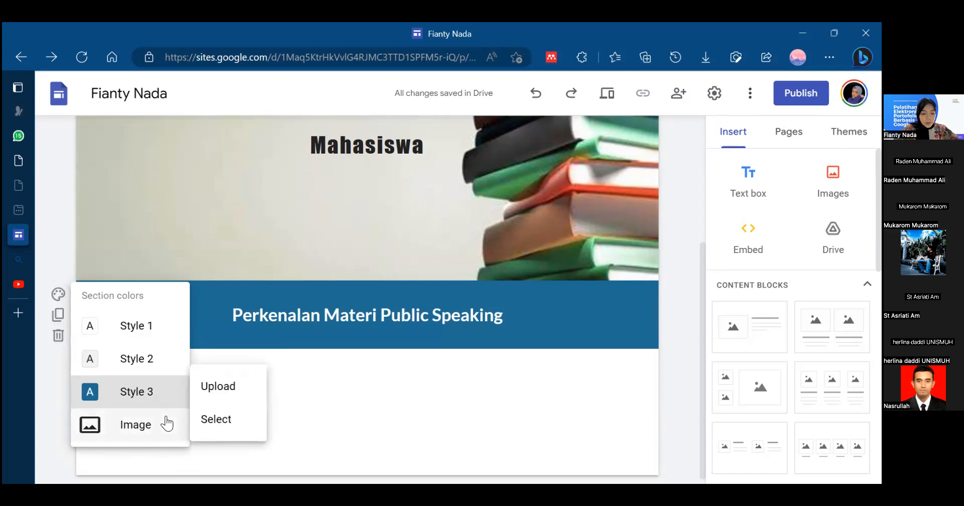
{"action": "mouse_move", "coordinate": [172, 429]}
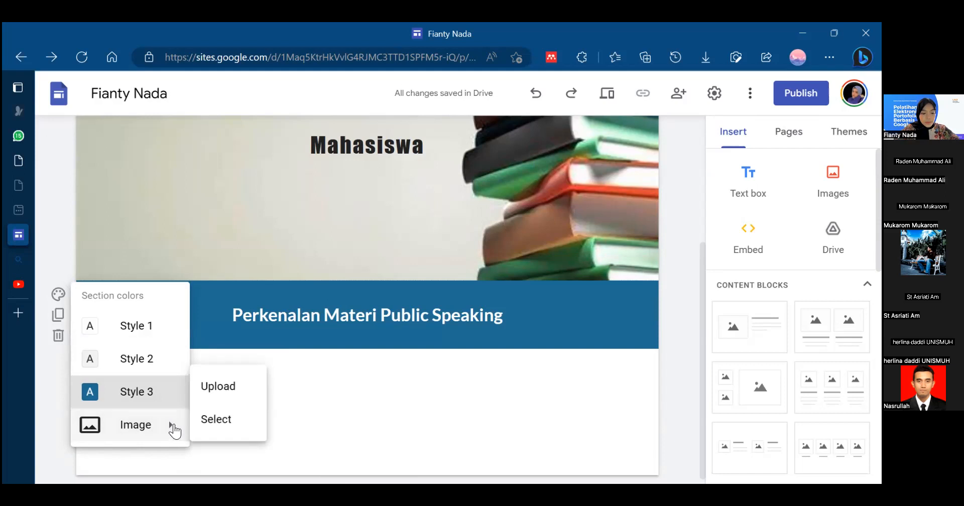
{"action": "left_click", "coordinate": [230, 385]}
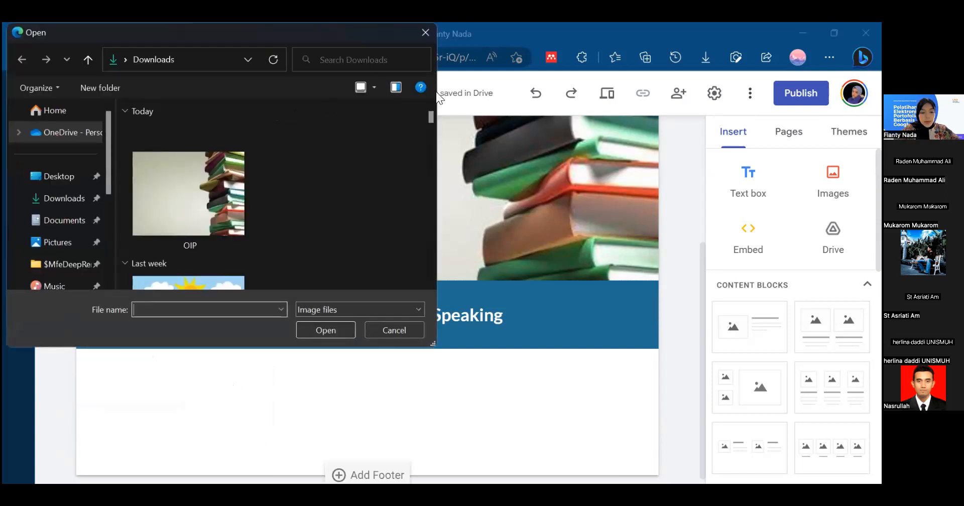
{"action": "left_click_drag", "start_coordinate": [432, 117], "coordinate": [415, 50]}
{"action": "left_click", "coordinate": [174, 207]}
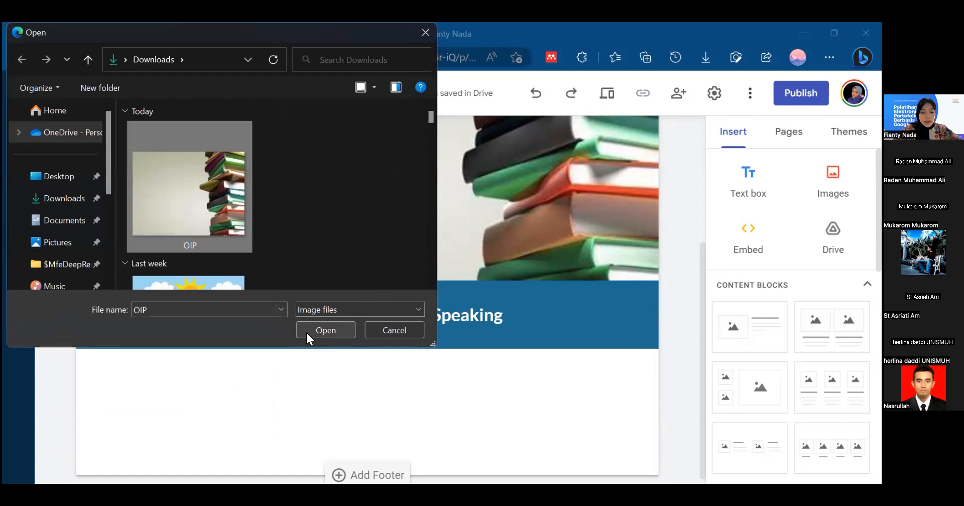
{"action": "left_click", "coordinate": [306, 332]}
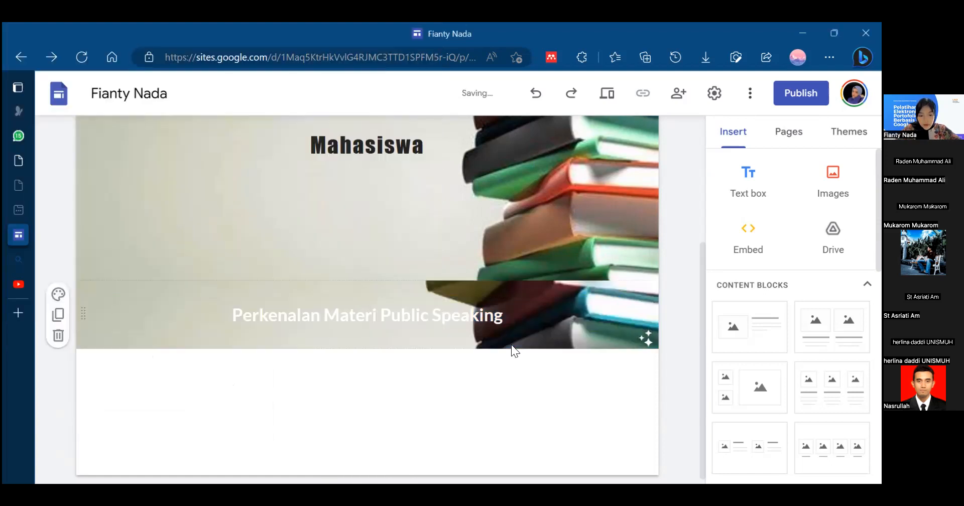
- Review the page header and the "Perkenalan Materi Public Speaking" section with its background image
{"action": "left_click", "coordinate": [256, 322]}
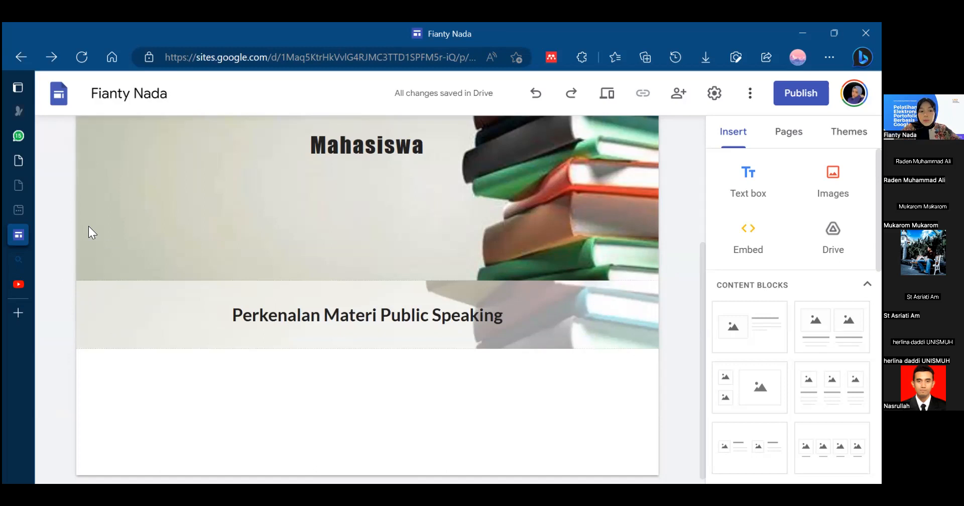
{"action": "mouse_move", "coordinate": [702, 277]}
{"action": "left_mouse_down"}
{"action": "mouse_move", "coordinate": [697, 264]}
{"action": "mouse_move", "coordinate": [704, 292]}
{"action": "left_mouse_up"}
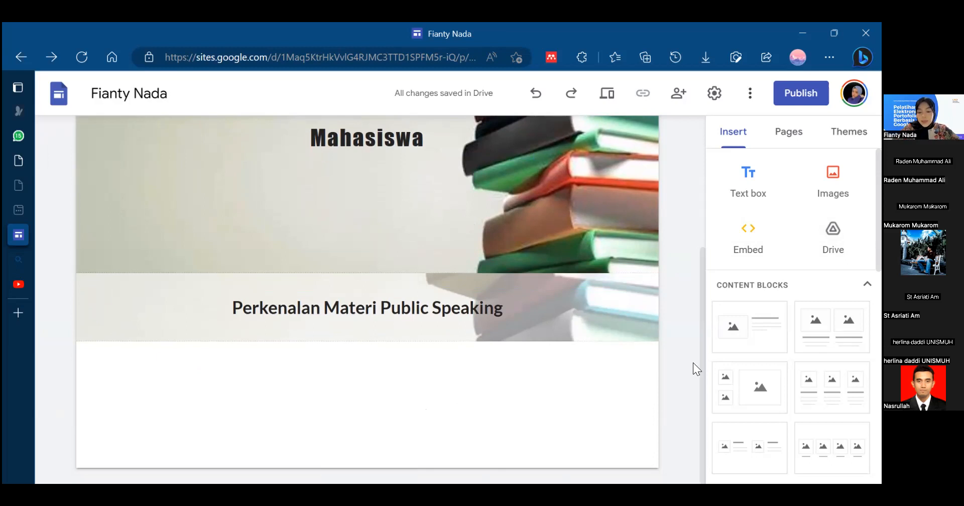
{"action": "left_click_drag", "start_coordinate": [702, 365], "coordinate": [705, 257]}
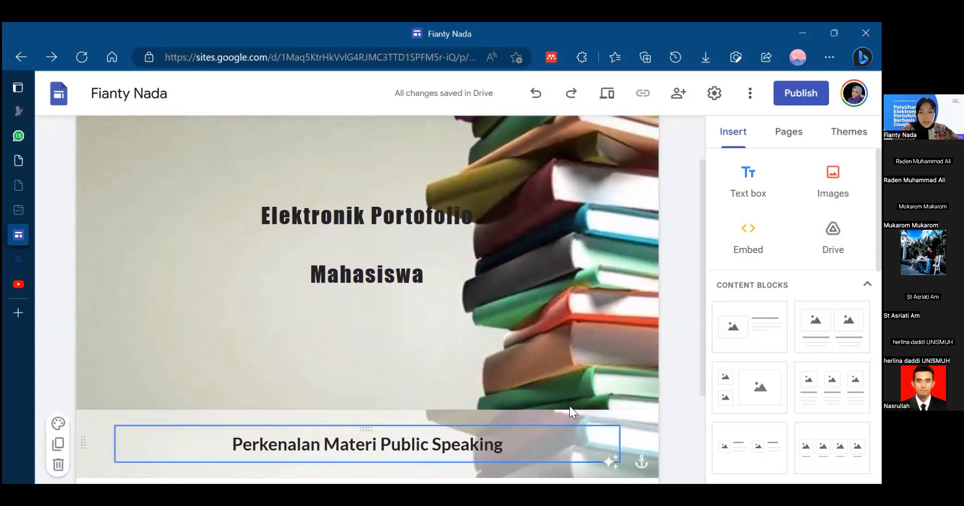
{"action": "mouse_move", "coordinate": [328, 405]}
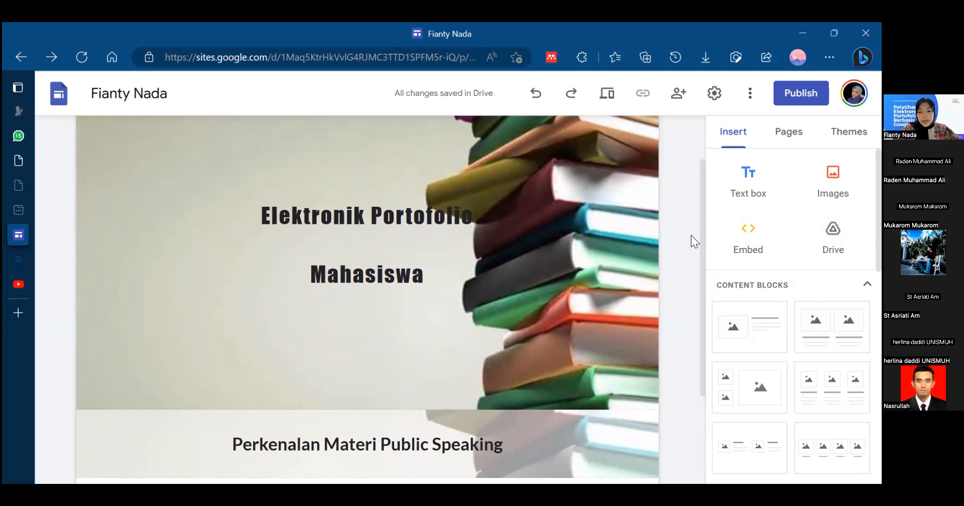
{"action": "mouse_move", "coordinate": [705, 238]}
{"action": "left_mouse_down"}
{"action": "mouse_move", "coordinate": [706, 205]}
{"action": "mouse_move", "coordinate": [711, 277]}
{"action": "mouse_move", "coordinate": [713, 244]}
{"action": "left_mouse_up"}
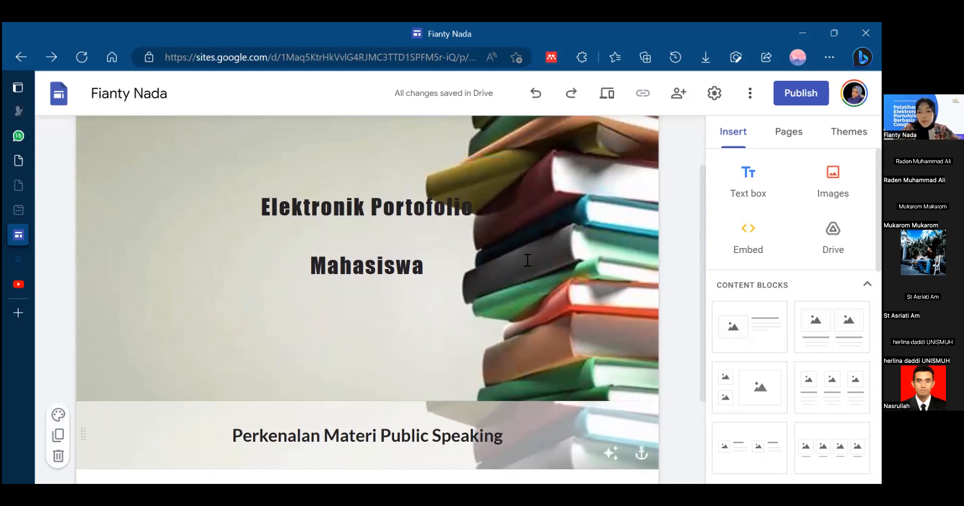
{"action": "scroll", "coordinate": [690, 168], "scroll_direction": "up", "scroll_amount": 1}
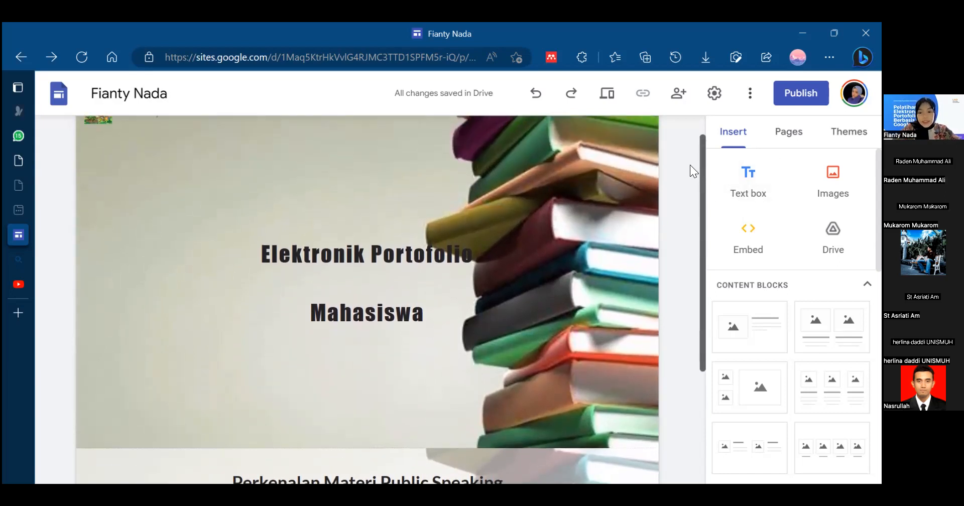
{"action": "scroll", "coordinate": [693, 197], "scroll_direction": "down", "scroll_amount": 1}
{"action": "scroll", "coordinate": [693, 198], "scroll_direction": "up", "scroll_amount": 1}
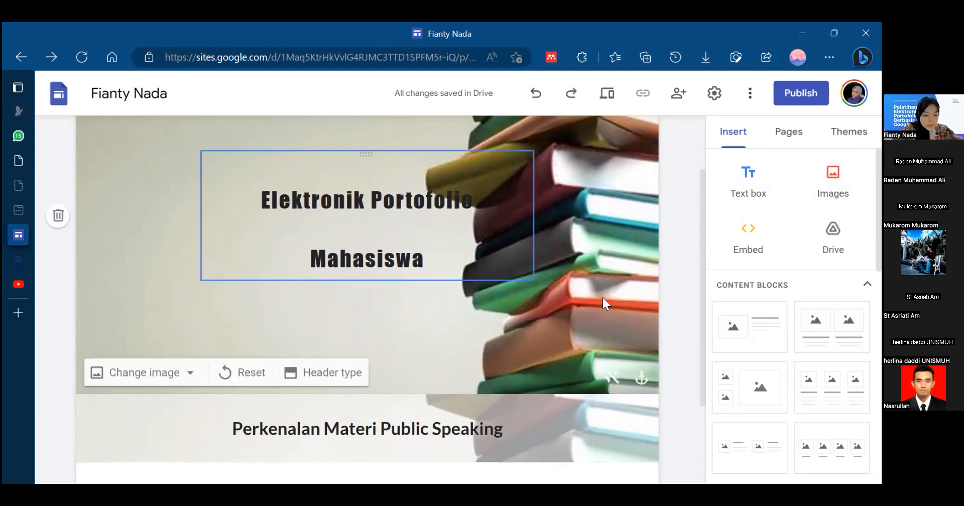
{"action": "left_click_drag", "start_coordinate": [703, 245], "coordinate": [701, 186]}
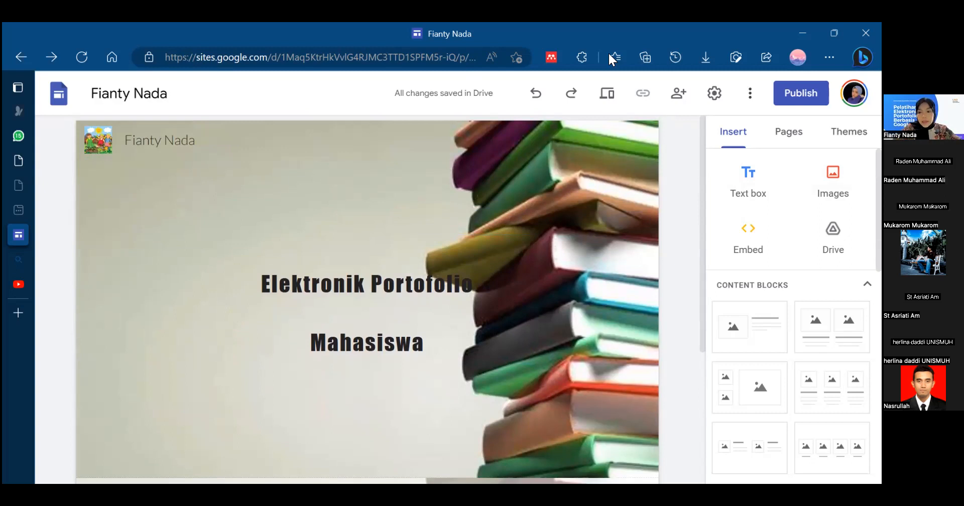
- Set the text color of "Perkenalan Materi Public Speaking" to dark maroon #4c1130
{"action": "left_click_drag", "start_coordinate": [702, 230], "coordinate": [701, 351]}
{"action": "left_click", "coordinate": [349, 308]}
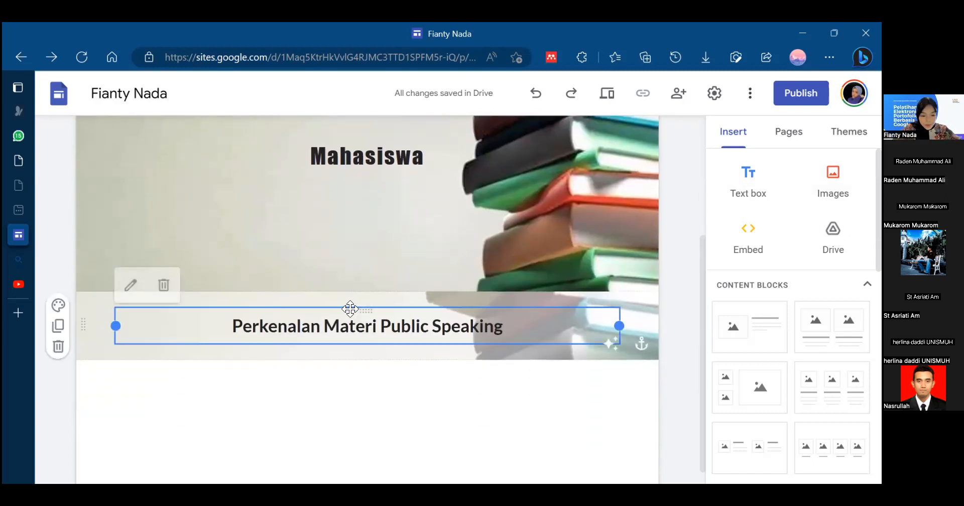
{"action": "left_click", "coordinate": [301, 325]}
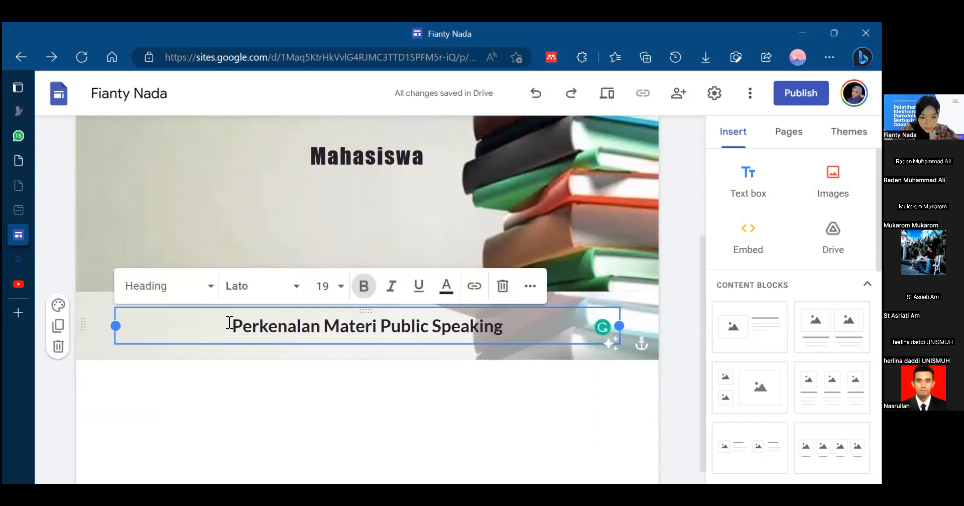
{"action": "left_click", "coordinate": [222, 325]}
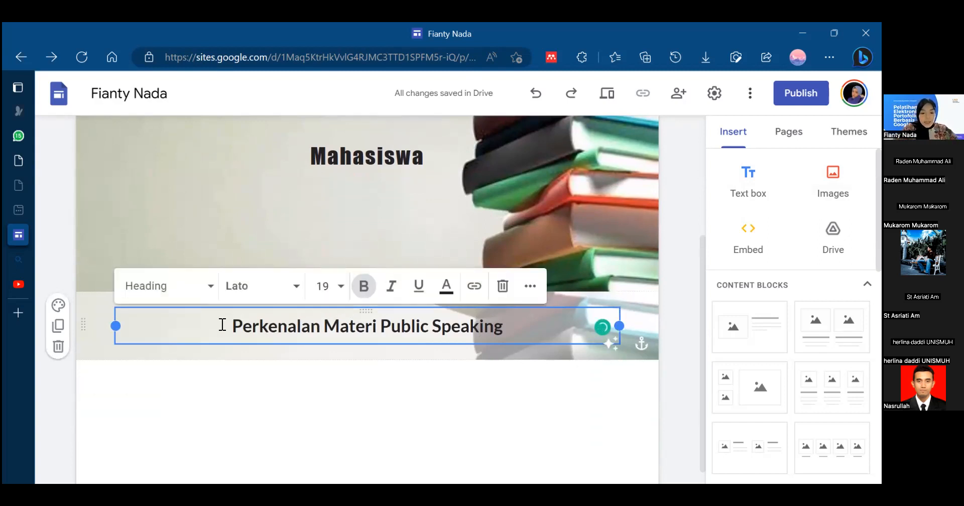
{"action": "left_click_drag", "start_coordinate": [232, 326], "coordinate": [513, 333]}
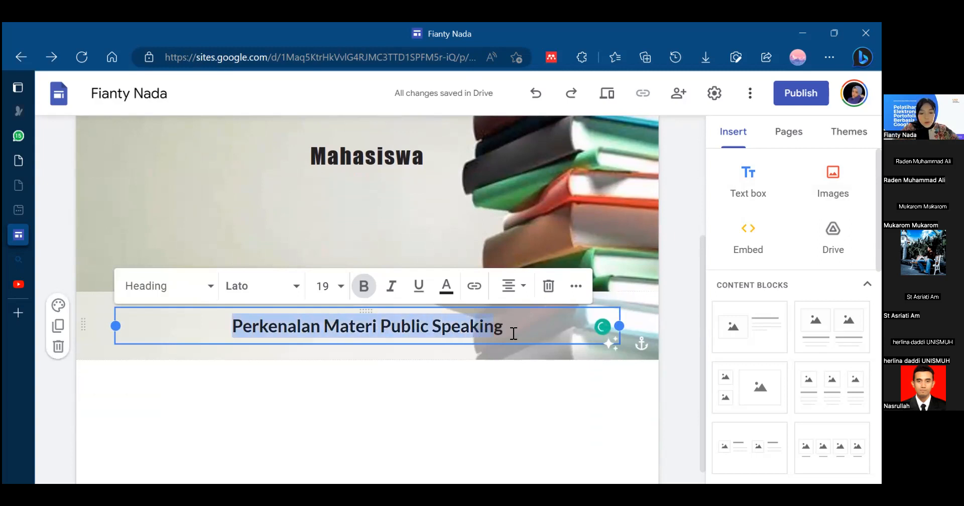
{"action": "left_click", "coordinate": [446, 287]}
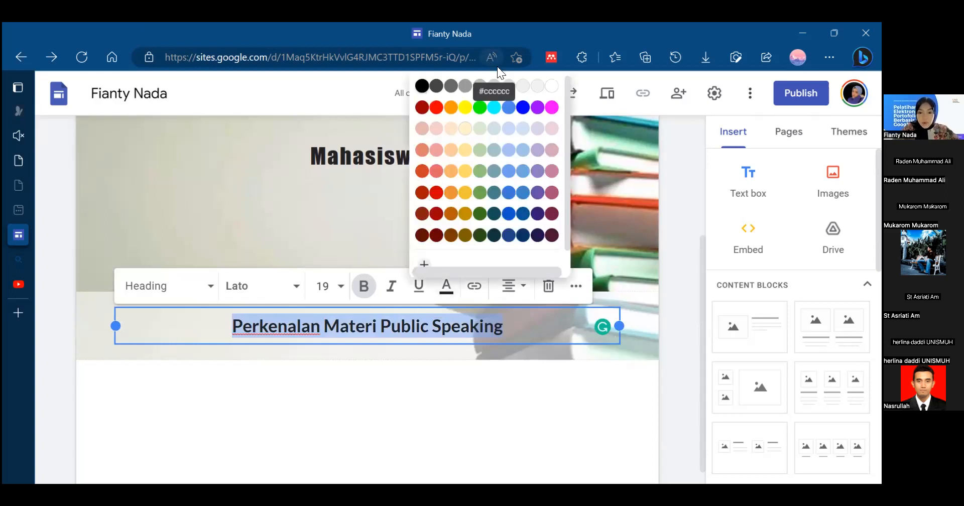
{"action": "left_click", "coordinate": [551, 242]}
{"action": "left_click", "coordinate": [452, 326]}
{"action": "left_click", "coordinate": [447, 381]}
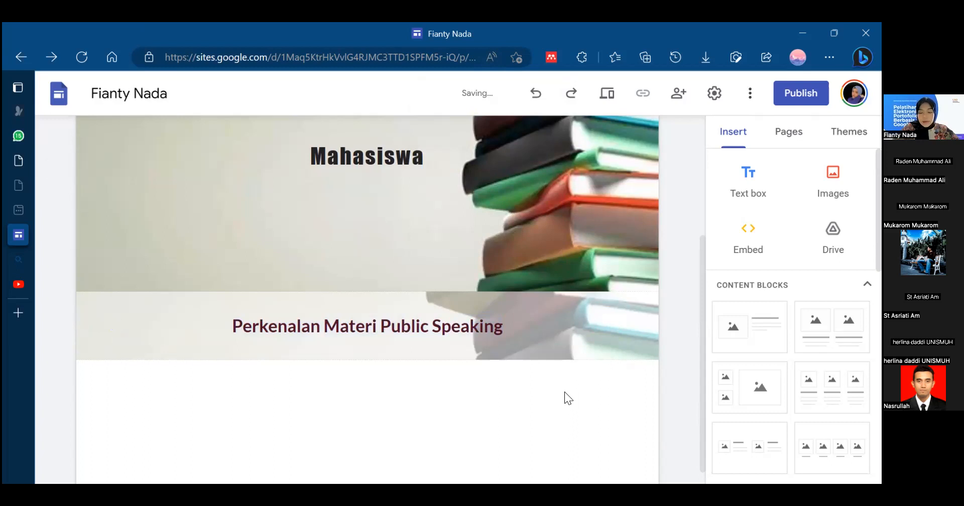
{"action": "left_click", "coordinate": [502, 338]}
{"action": "triple_click", "coordinate": [466, 333]}
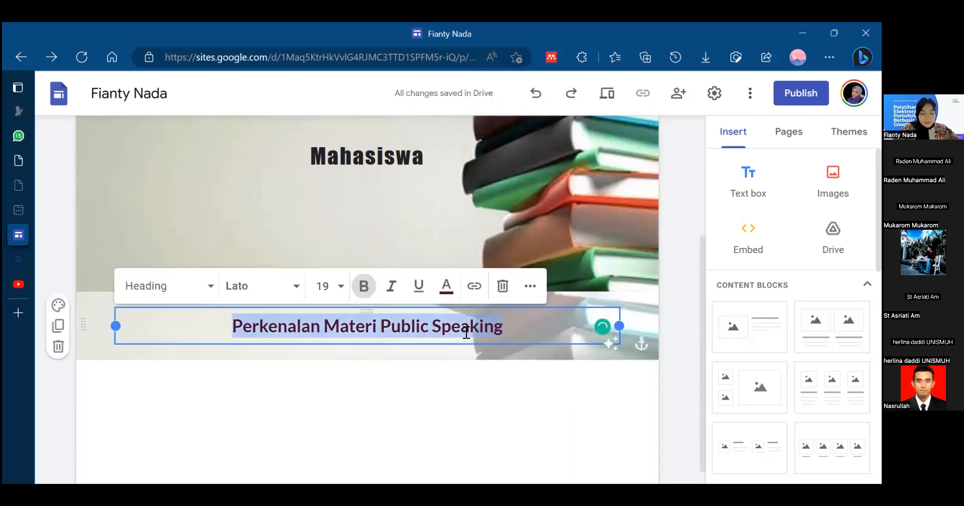
{"action": "left_click", "coordinate": [445, 287]}
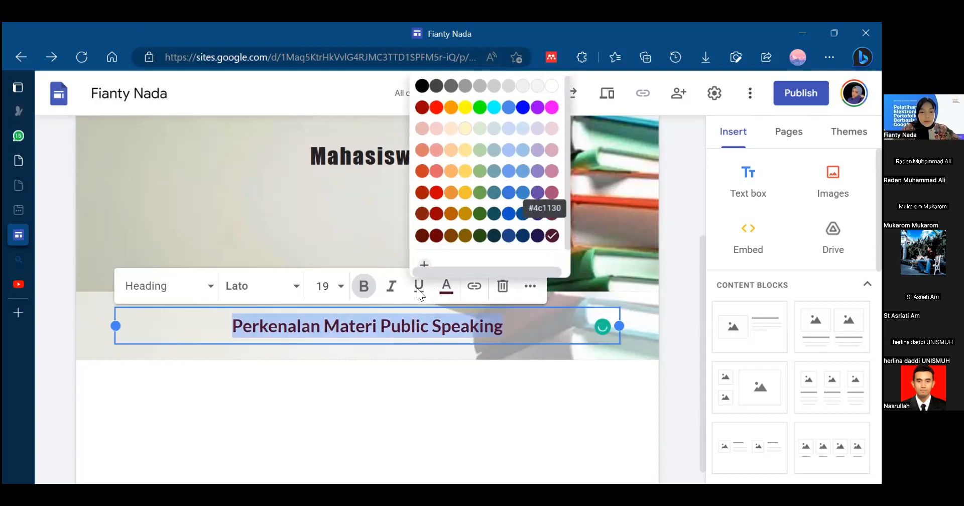
{"action": "left_click", "coordinate": [160, 289]}
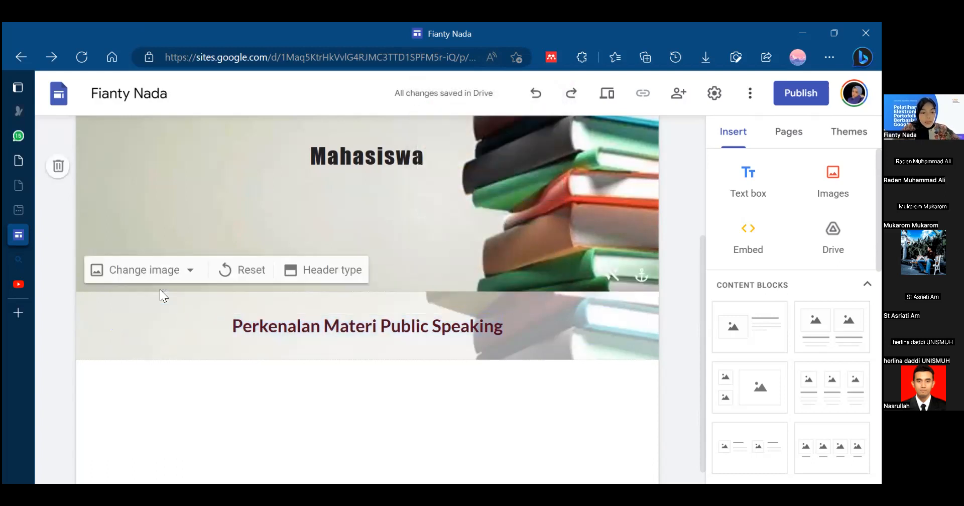
- Try the Title style on the text "Perkenalan Materi Public Speaking" and set it back to Heading
{"action": "left_click", "coordinate": [258, 324]}
{"action": "triple_click", "coordinate": [234, 323]}
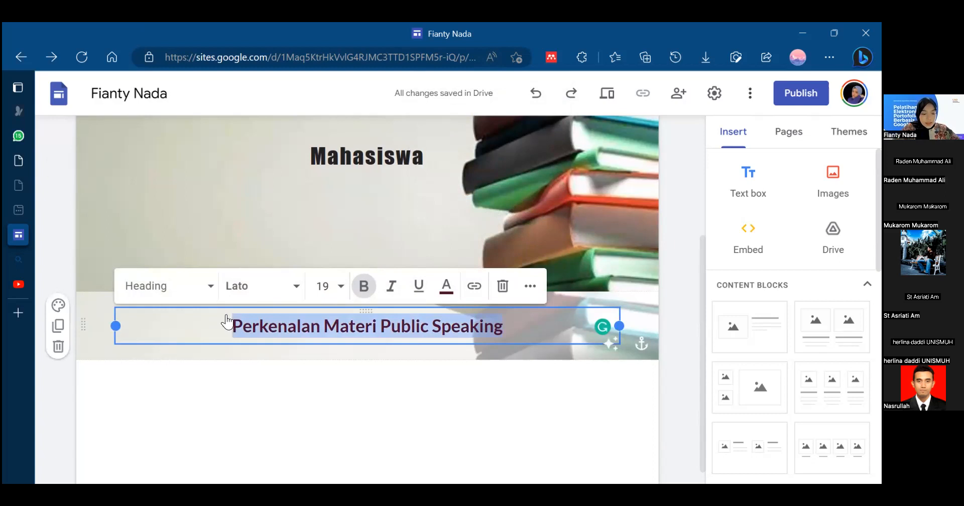
{"action": "left_click", "coordinate": [210, 286]}
{"action": "left_click", "coordinate": [170, 371]}
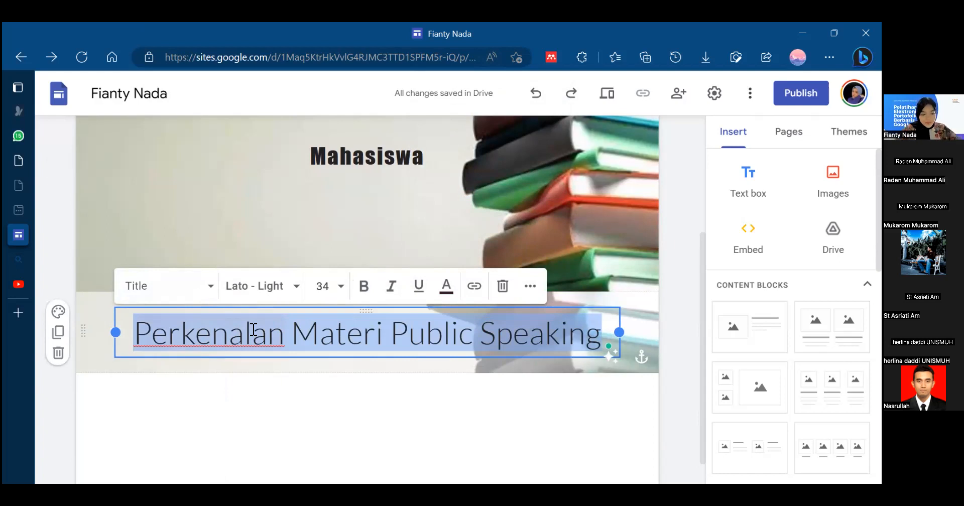
{"action": "left_click", "coordinate": [214, 301]}
{"action": "left_click", "coordinate": [199, 389]}
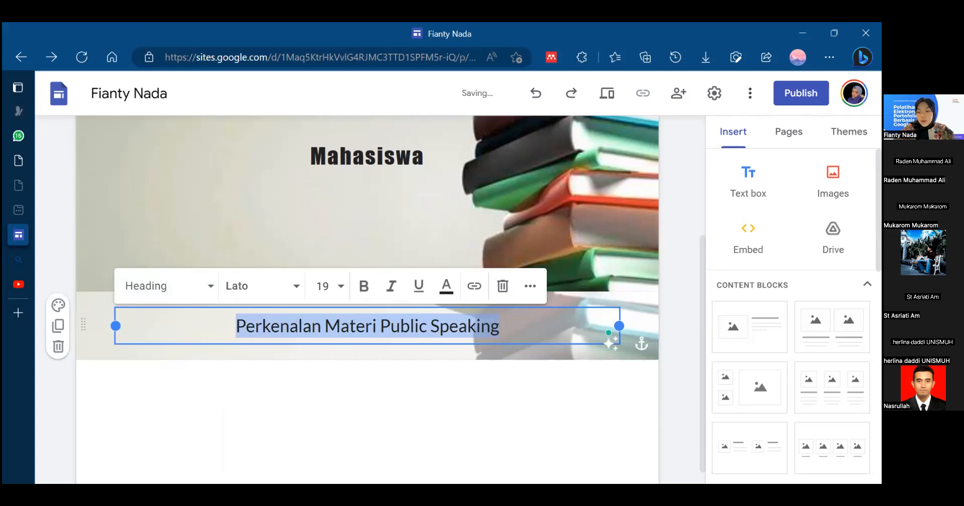
- Start inserting an existing image and look through the Google Drive, link and Google Images sources
{"action": "left_click", "coordinate": [833, 181]}
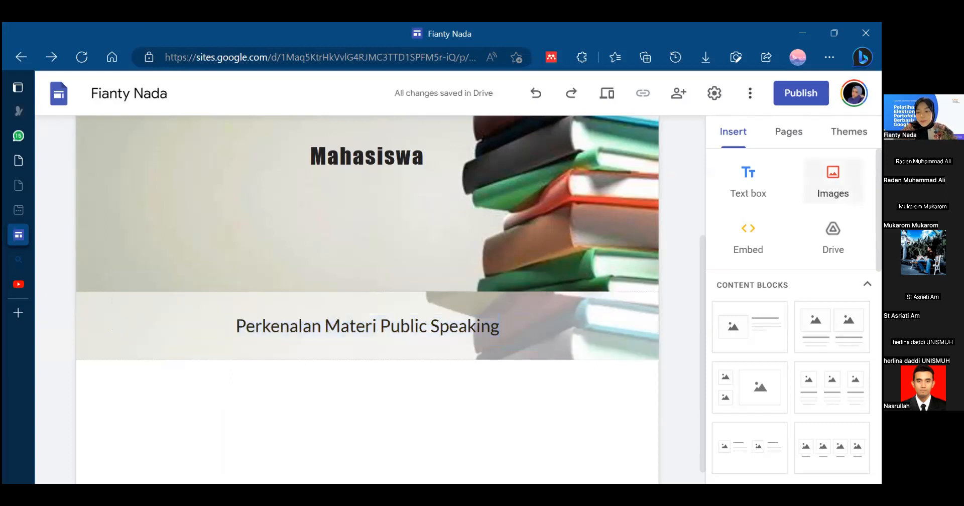
{"action": "left_click", "coordinate": [832, 181]}
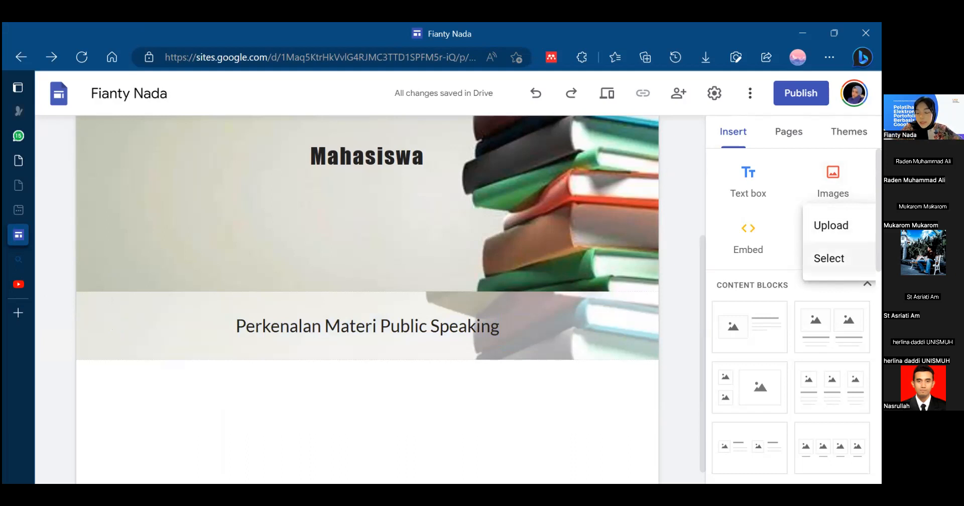
{"action": "left_click", "coordinate": [828, 258]}
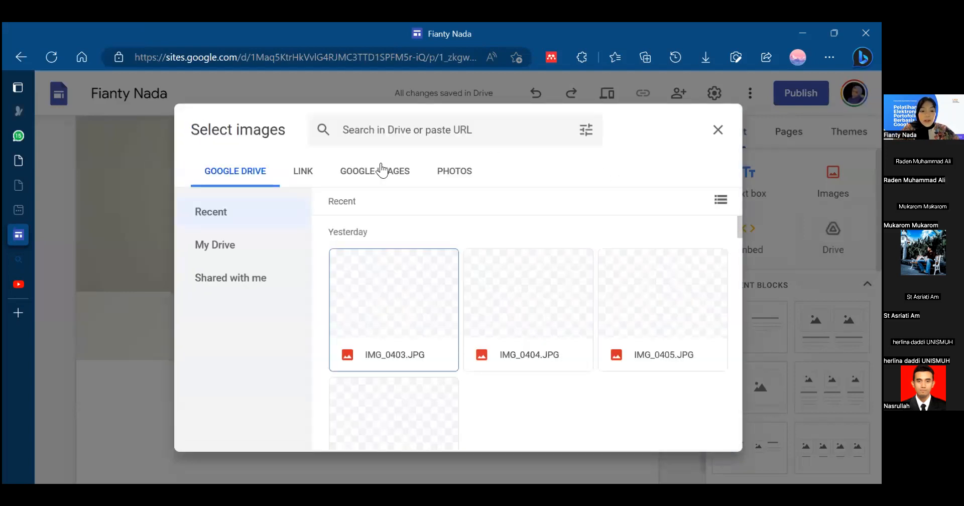
{"action": "mouse_move", "coordinate": [740, 222]}
{"action": "left_mouse_down"}
{"action": "mouse_move", "coordinate": [735, 312]}
{"action": "mouse_move", "coordinate": [733, 237]}
{"action": "left_mouse_up"}
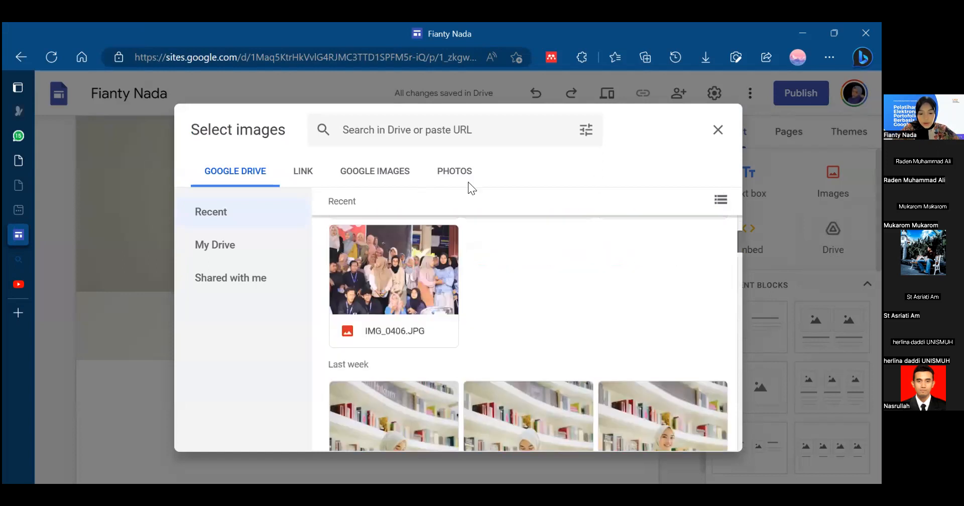
{"action": "left_click", "coordinate": [301, 174]}
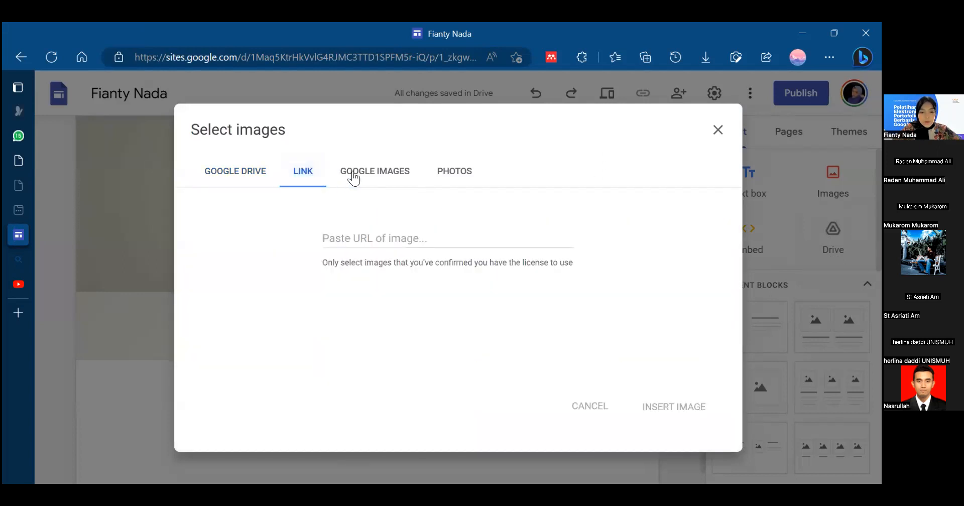
{"action": "left_click", "coordinate": [354, 176]}
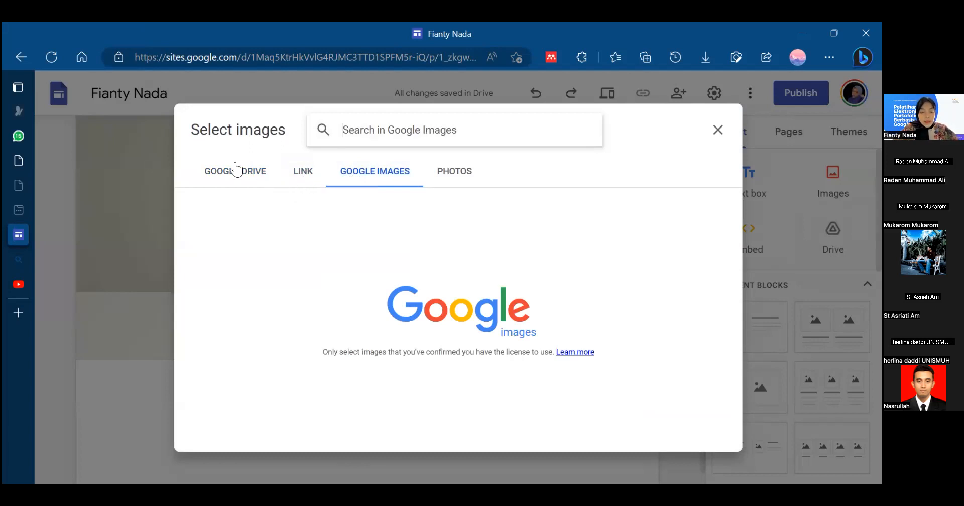
{"action": "left_click", "coordinate": [234, 171]}
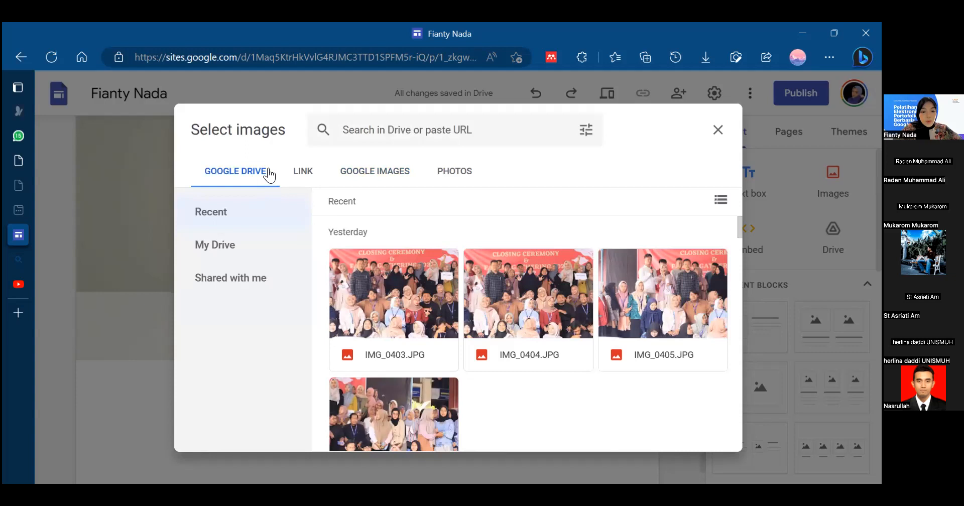
- Search Google Images for "foto speaker" in the image selection dialog
{"action": "left_click", "coordinate": [372, 176]}
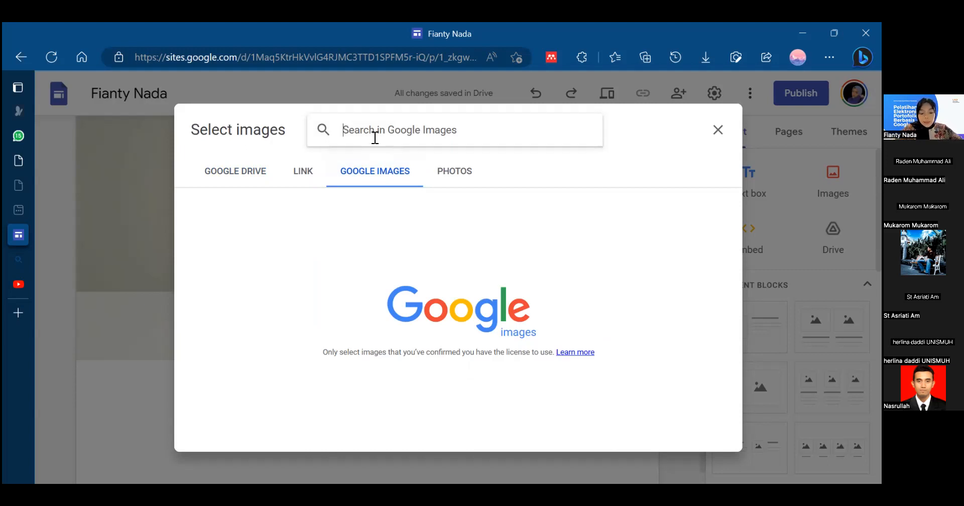
{"action": "type", "text": "fo"}
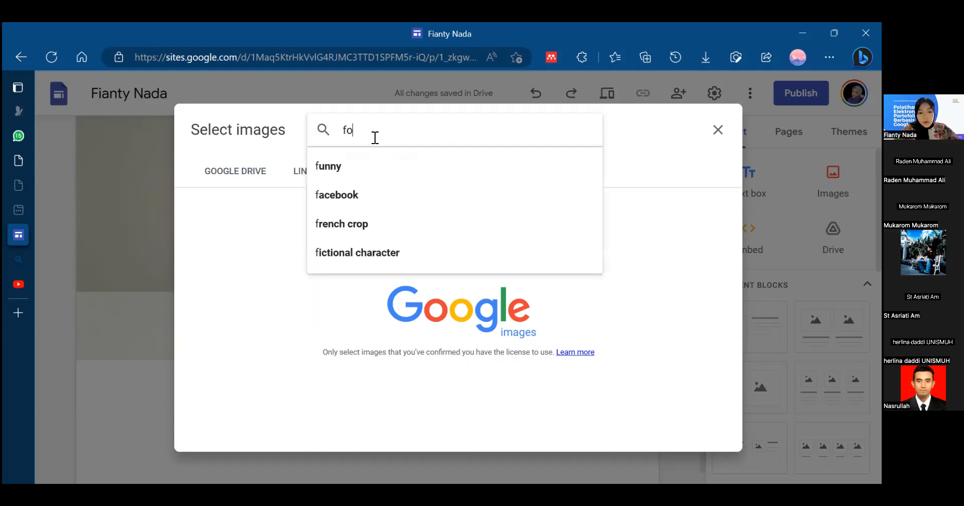
{"action": "type", "text": "eak"}
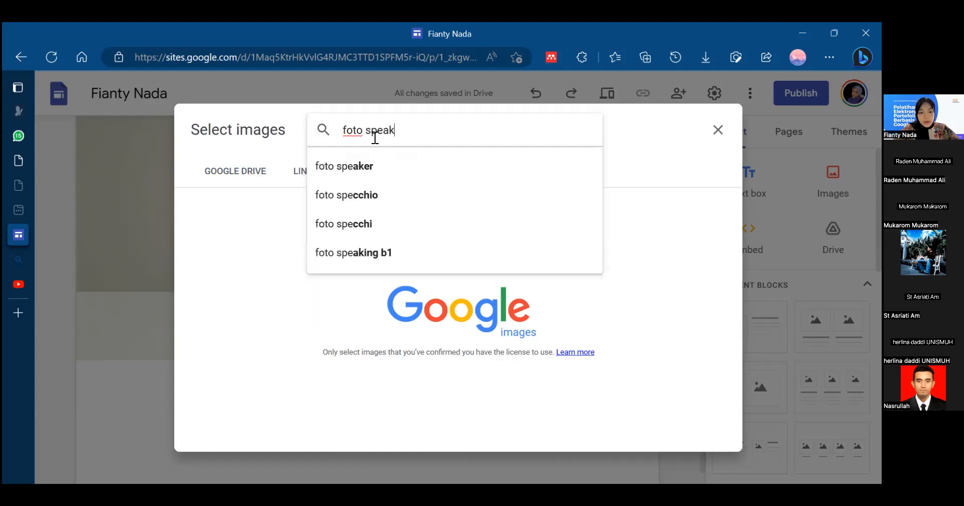
{"action": "left_click", "coordinate": [361, 166]}
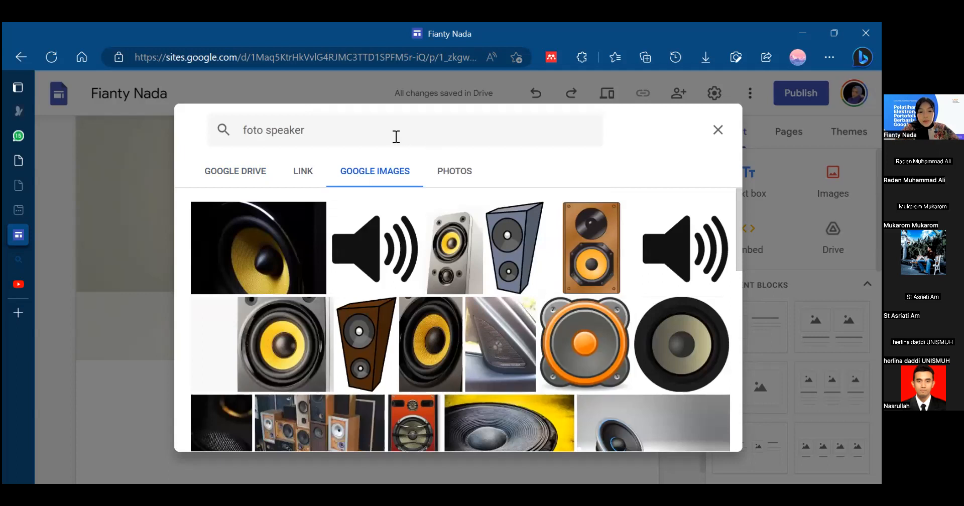
- Replace the image search text and search Google Images for "speaker public speaking"
{"action": "left_click", "coordinate": [300, 130]}
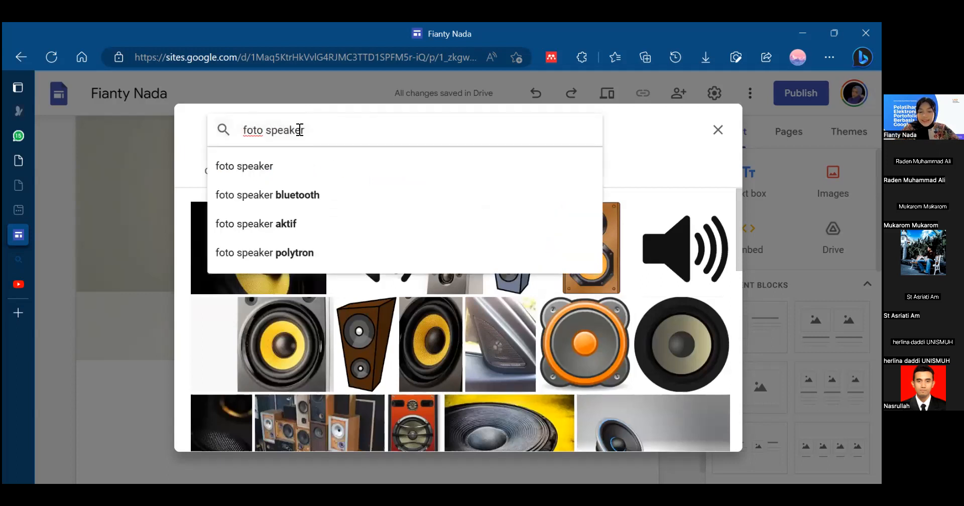
{"action": "key", "text": "BackSpace"}
{"action": "key", "text": "BackSpace"}
{"action": "key", "text": "BackSpace"}
{"action": "key", "text": "BackSpace"}
{"action": "key", "text": "BackSpace"}
{"action": "key", "text": "BackSpace"}
{"action": "key", "text": "BackSpace"}
{"action": "key", "text": "BackSpace"}
{"action": "key", "text": "BackSpace"}
{"action": "key", "text": "BackSpace"}
{"action": "key", "text": "BackSpace"}
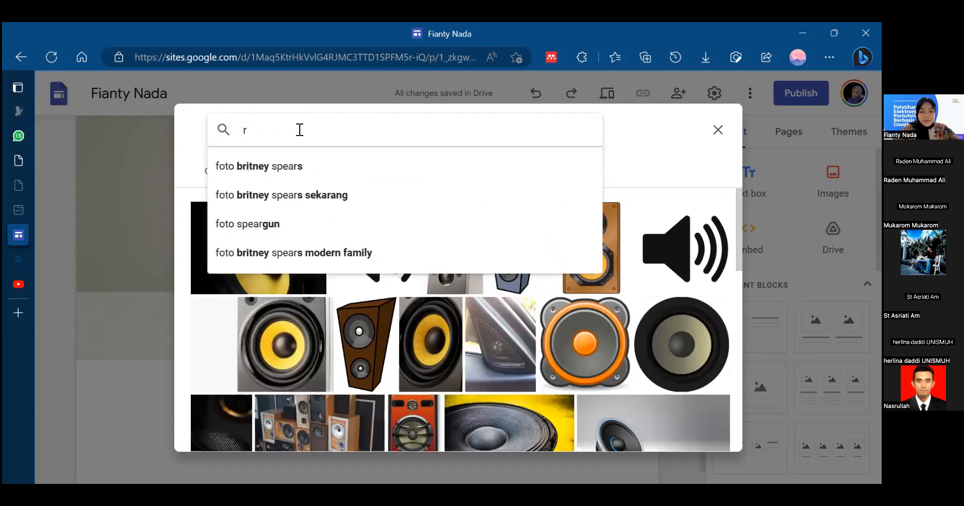
{"action": "key", "text": "Delete"}
{"action": "type", "text": "spe"}
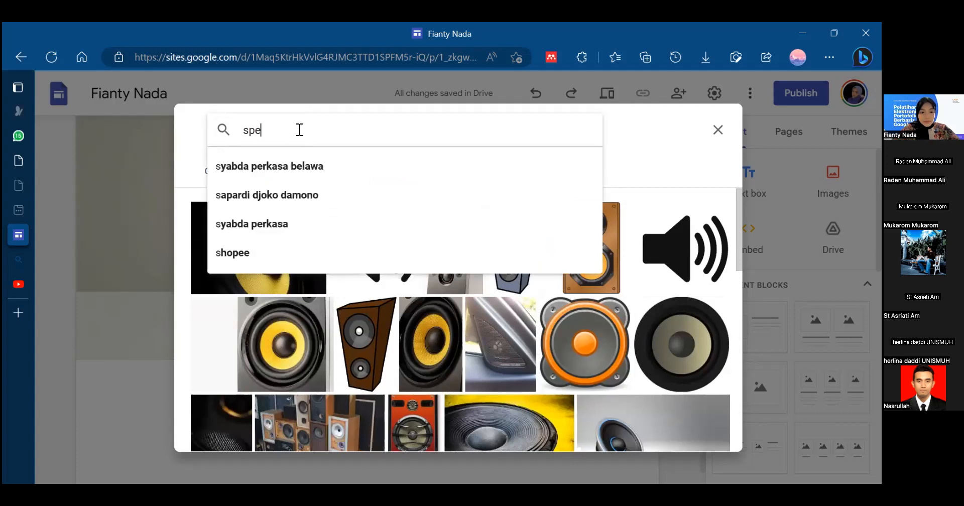
{"action": "type", "text": "aker publi"}
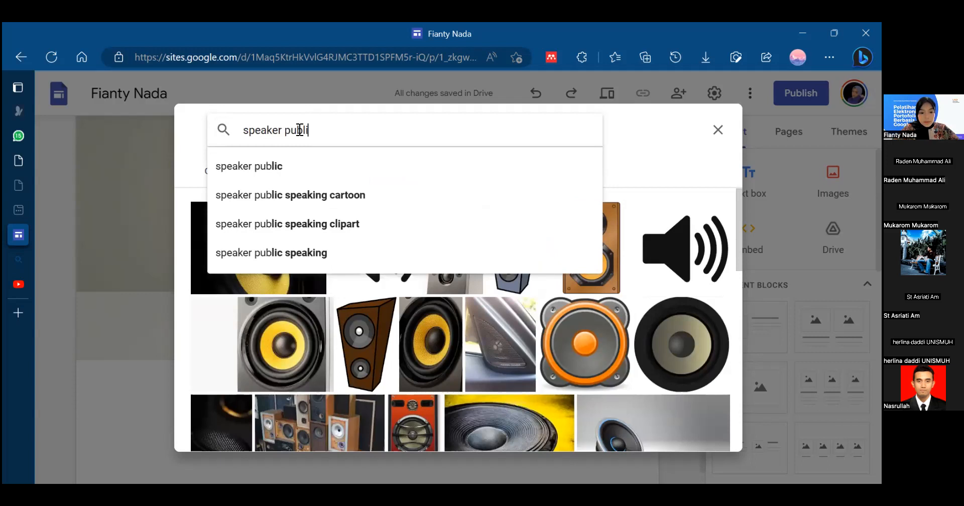
{"action": "left_click", "coordinate": [311, 251]}
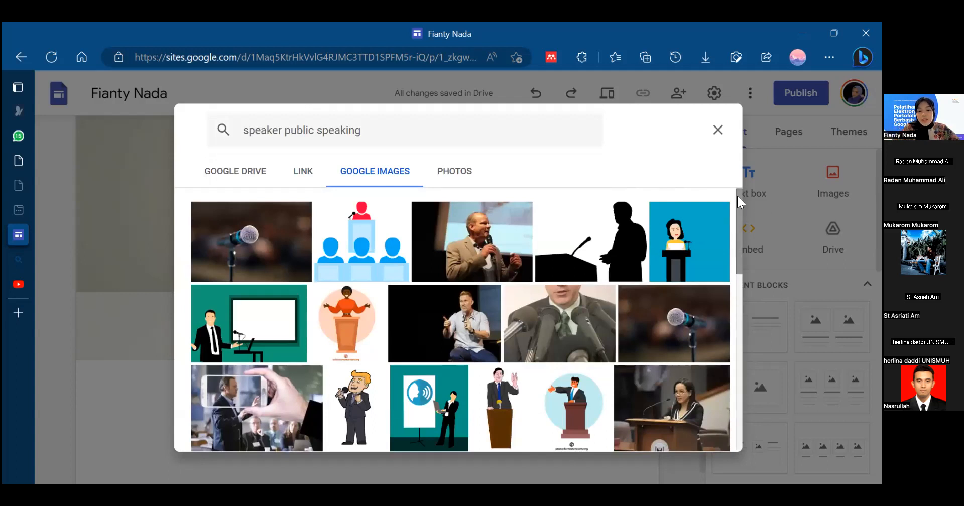
- Insert the photo of the man in a beige jacket speaking into a microphone from the image results
{"action": "mouse_move", "coordinate": [736, 196]}
{"action": "left_mouse_down"}
{"action": "mouse_move", "coordinate": [737, 210]}
{"action": "mouse_move", "coordinate": [730, 185]}
{"action": "mouse_move", "coordinate": [731, 212]}
{"action": "left_mouse_up"}
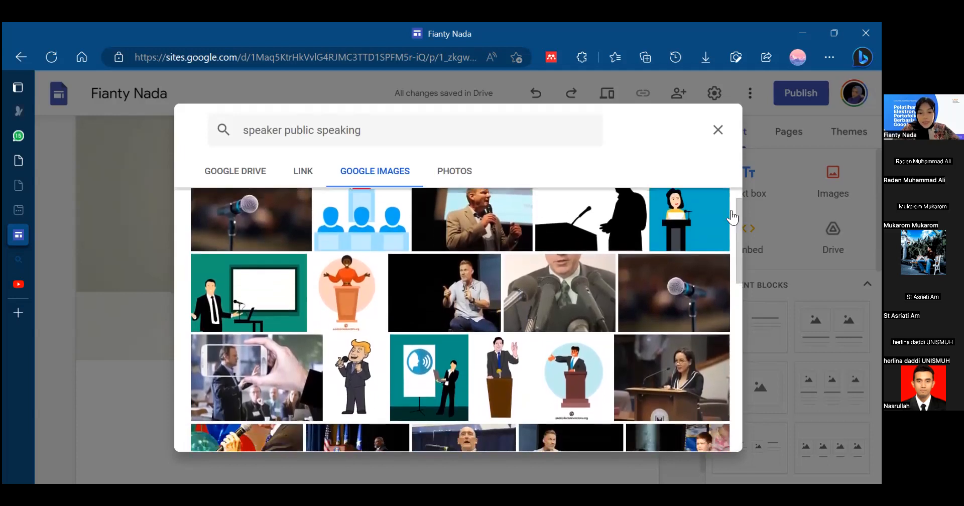
{"action": "scroll", "coordinate": [458, 245], "scroll_direction": "up", "scroll_amount": 1}
{"action": "left_click", "coordinate": [460, 240]}
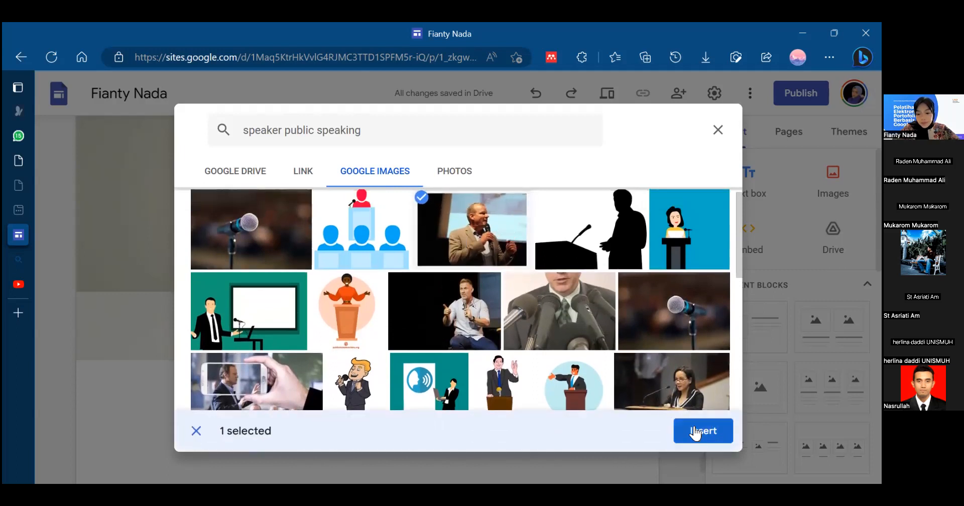
{"action": "left_click", "coordinate": [704, 440]}
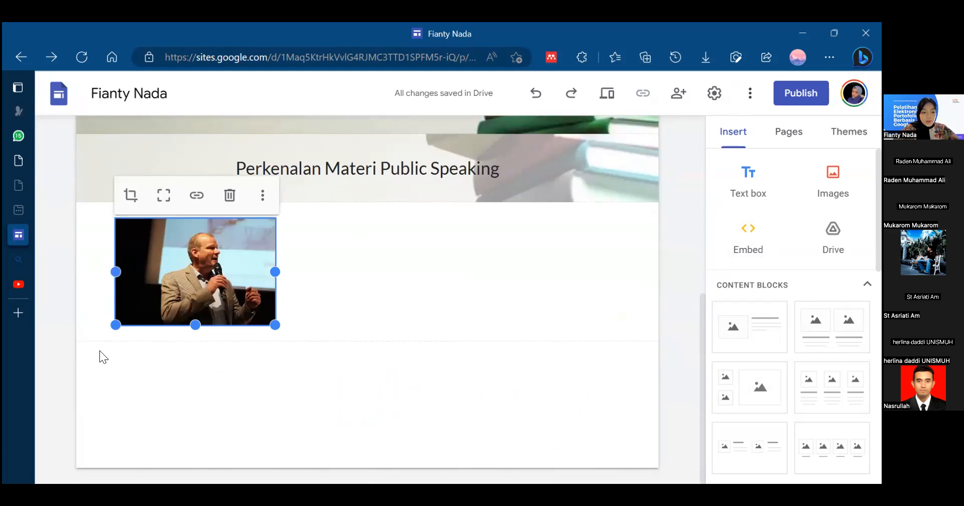
- Try enlarging the speaker photo in its own section and bring it back to a small size
{"action": "left_click_drag", "start_coordinate": [274, 326], "coordinate": [398, 372]}
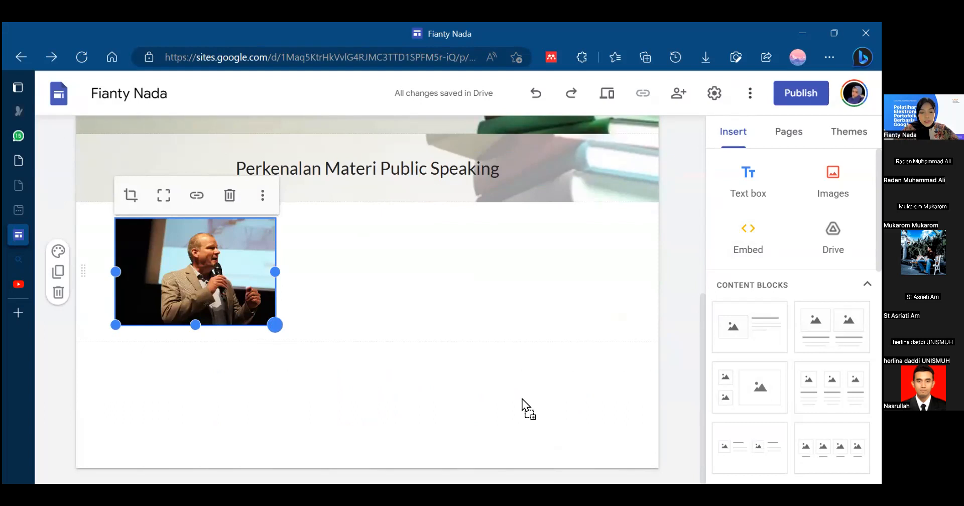
{"action": "left_click_drag", "start_coordinate": [345, 347], "coordinate": [283, 366]}
{"action": "left_click_drag", "start_coordinate": [359, 435], "coordinate": [363, 429]}
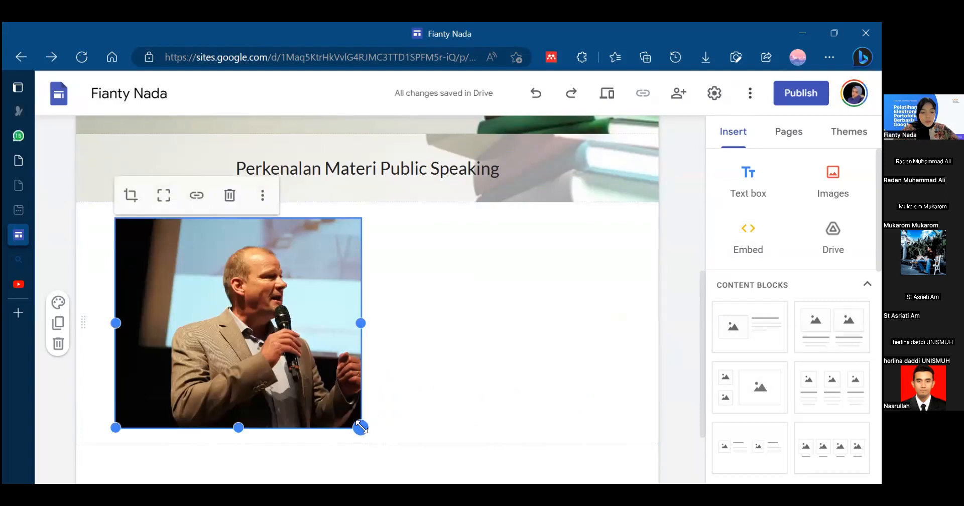
{"action": "key", "text": "ctrl+z"}
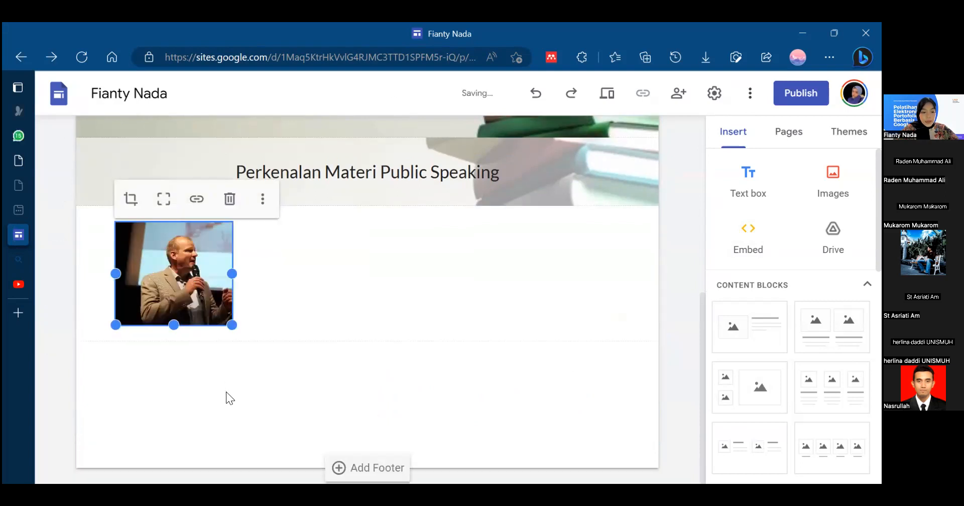
- Move the speaker photo into the "Perkenalan Materi Public Speaking" section, to the left of the heading, and enlarge it there
{"action": "left_click_drag", "start_coordinate": [173, 262], "coordinate": [150, 253]}
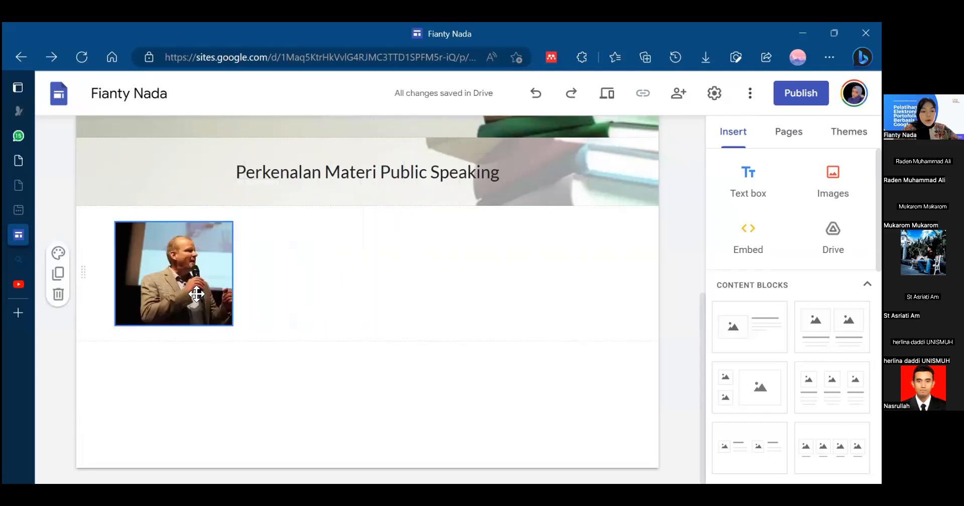
{"action": "left_click_drag", "start_coordinate": [196, 294], "coordinate": [125, 166]}
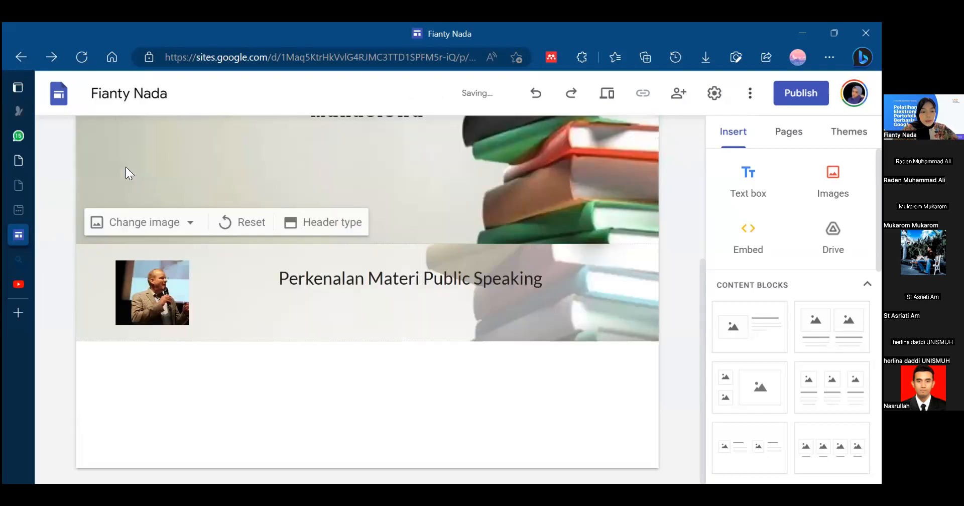
{"action": "left_click", "coordinate": [178, 294]}
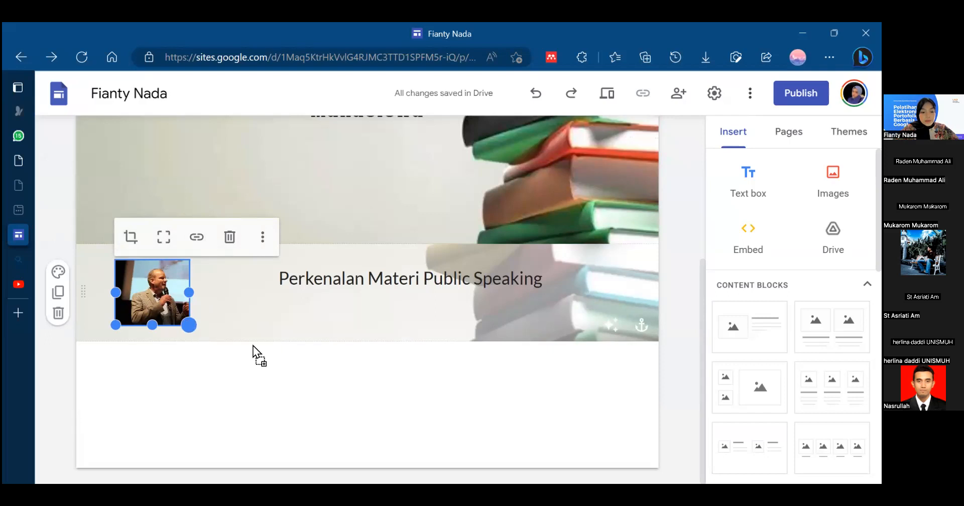
{"action": "left_click_drag", "start_coordinate": [265, 384], "coordinate": [264, 382]}
{"action": "left_click", "coordinate": [324, 406]}
{"action": "left_click", "coordinate": [242, 338]}
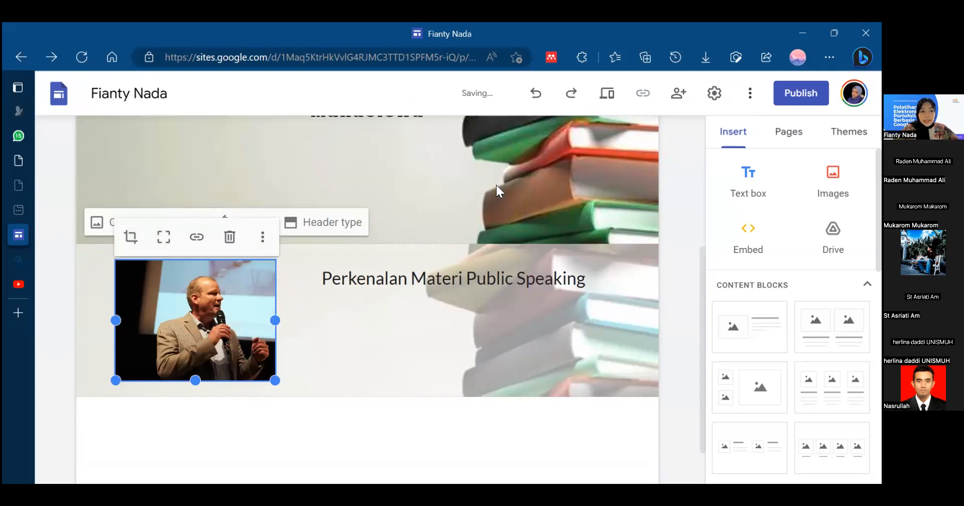
{"action": "left_click", "coordinate": [696, 293]}
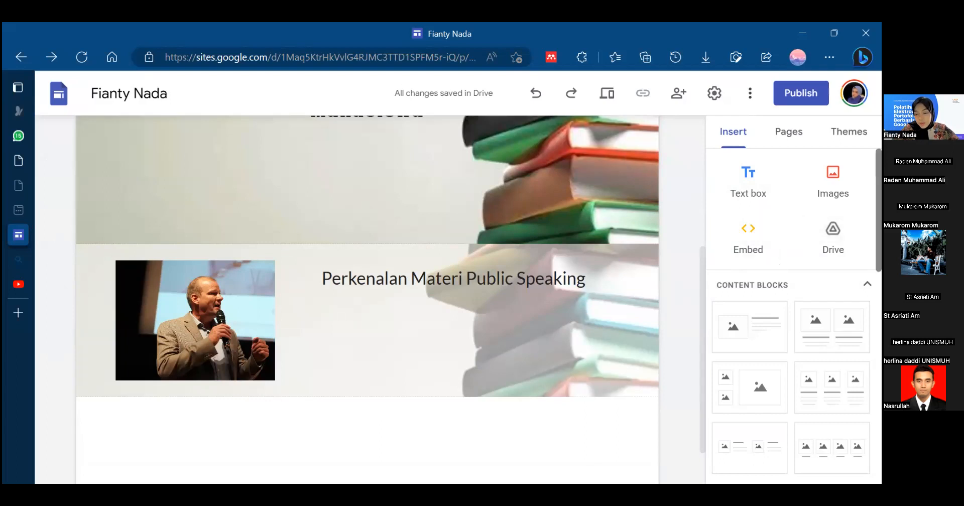
- View the options for embedding from the web, cancel without inserting anything, and look through the content block layouts
{"action": "left_click", "coordinate": [755, 240]}
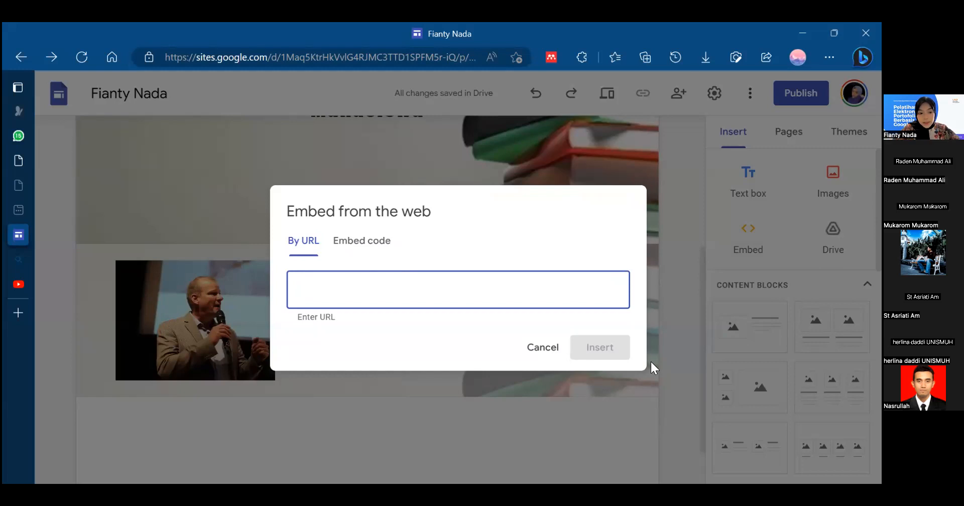
{"action": "left_click", "coordinate": [553, 354]}
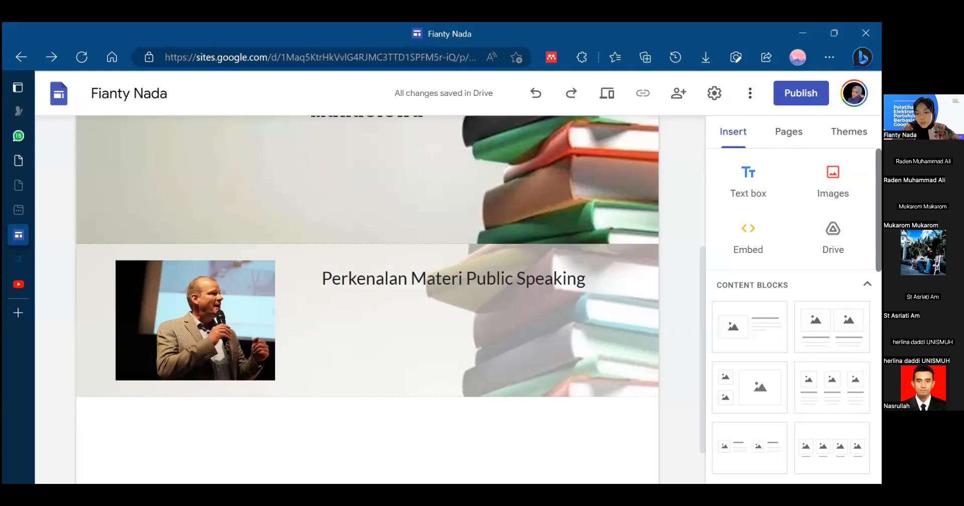
{"action": "scroll", "coordinate": [793, 316], "scroll_direction": "down", "scroll_amount": 3}
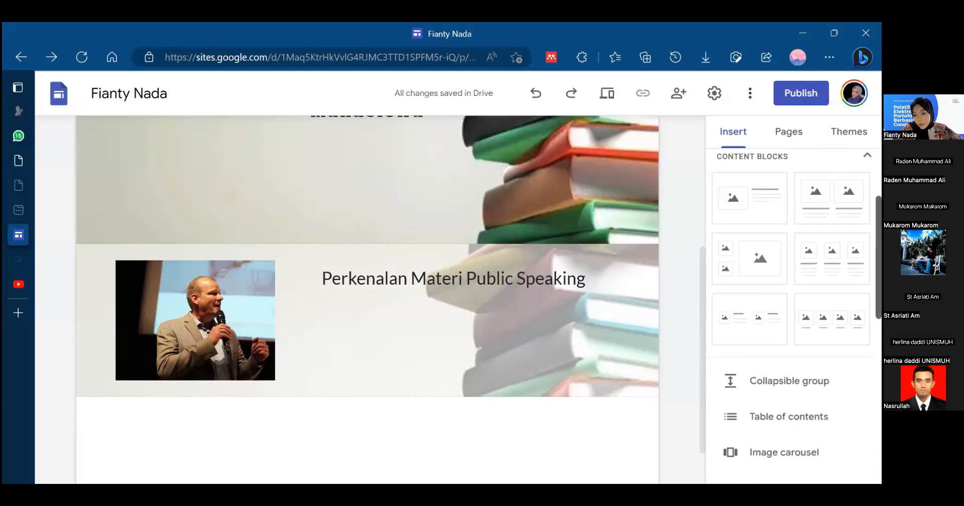
{"action": "left_click_drag", "start_coordinate": [878, 257], "coordinate": [878, 255]}
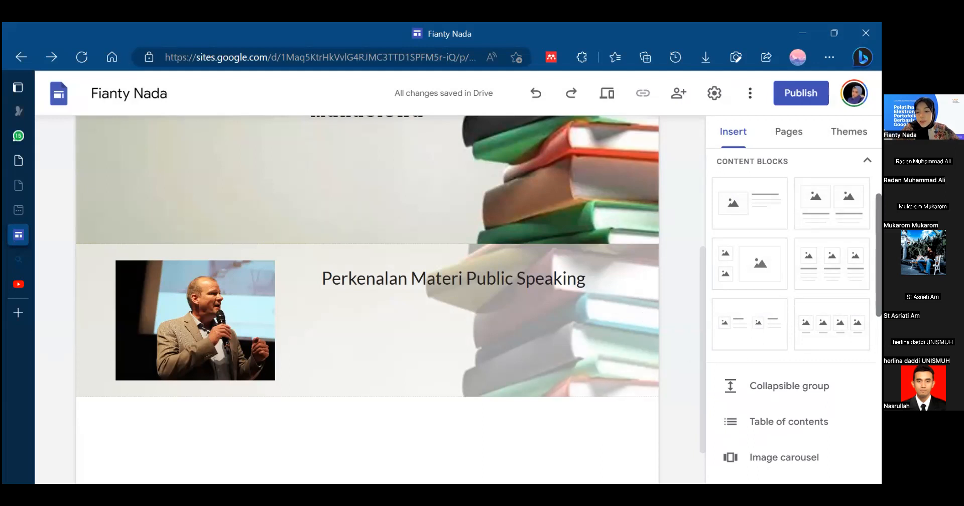
- Add the content block with one image placeholder beside a title and body text below the speaker section
{"action": "left_click", "coordinate": [745, 203]}
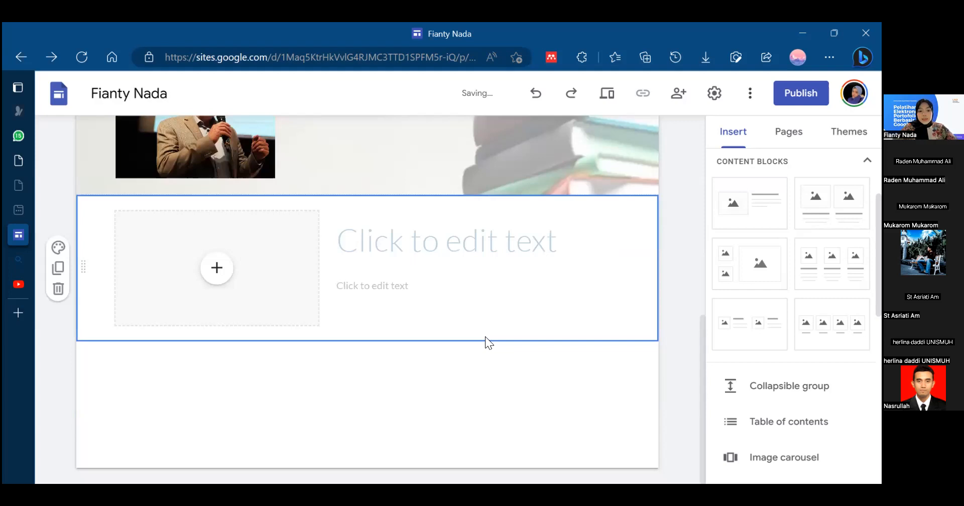
{"action": "scroll", "coordinate": [485, 336], "scroll_direction": "up", "scroll_amount": 1}
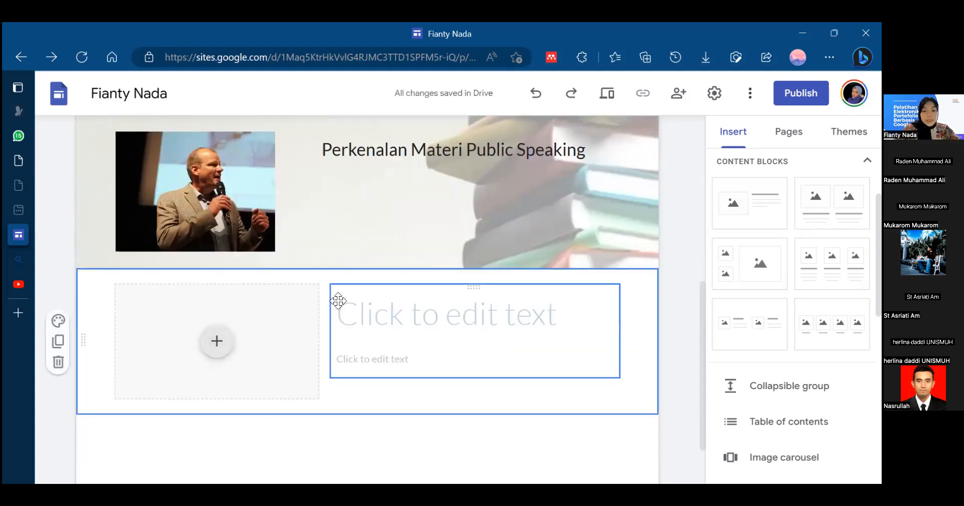
{"action": "left_click", "coordinate": [393, 452]}
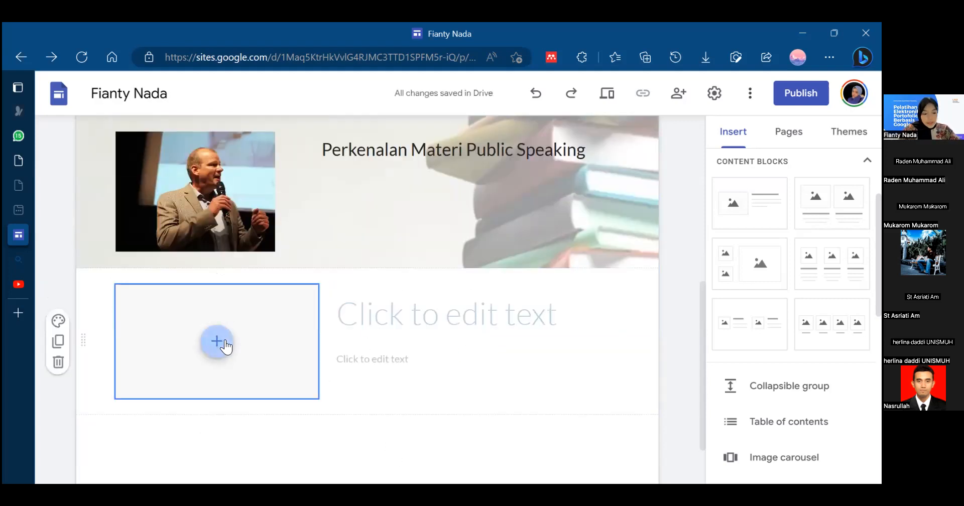
{"action": "left_click", "coordinate": [491, 322]}
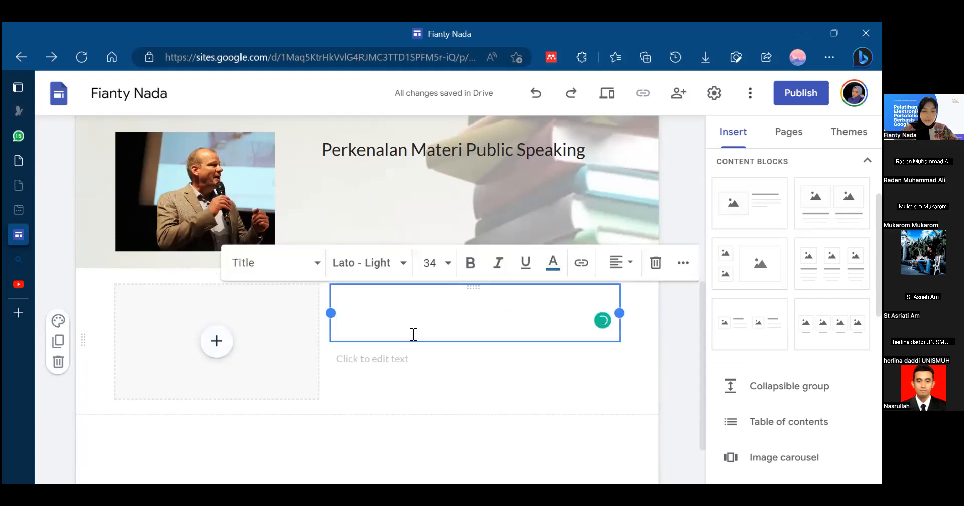
{"action": "left_click", "coordinate": [276, 409]}
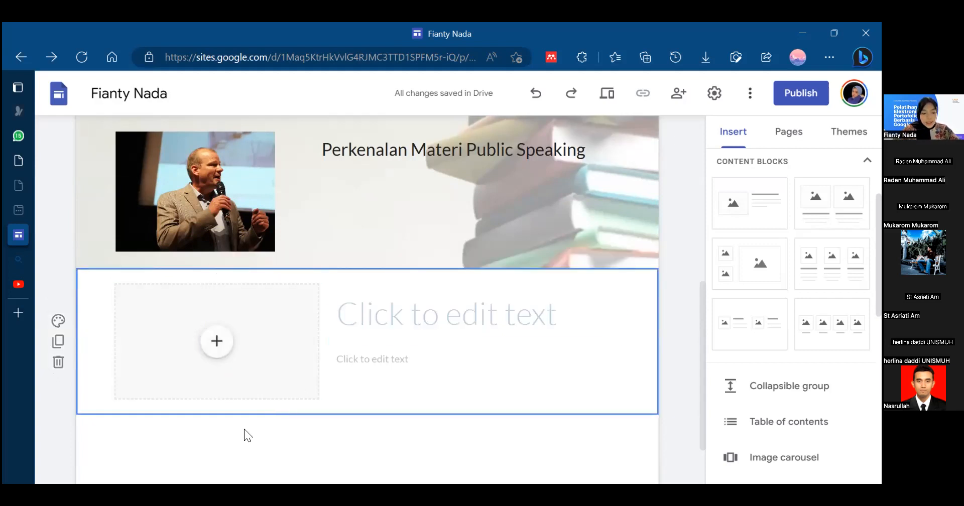
{"action": "left_click", "coordinate": [245, 443]}
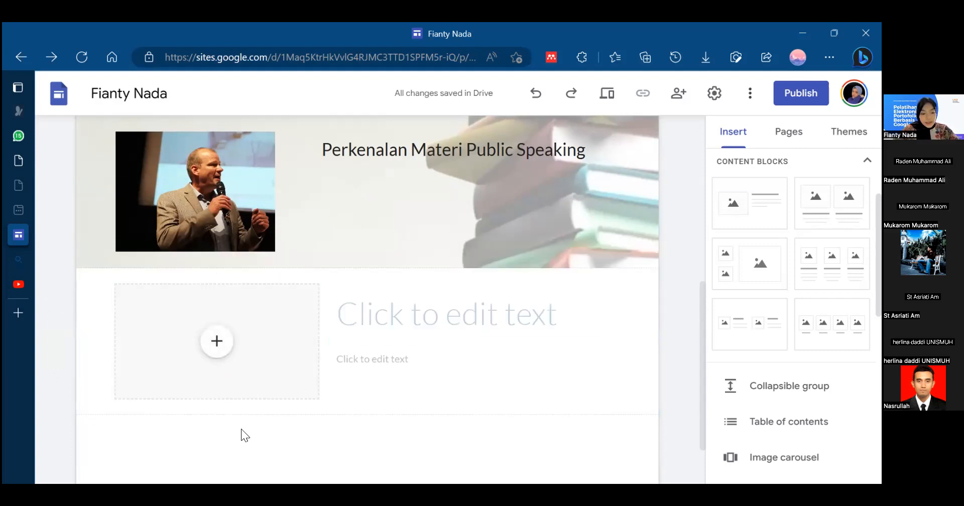
- Fill the content block's image placeholder with the academic-writing document from Google Drive and make the embedded document taller
{"action": "left_click", "coordinate": [217, 346]}
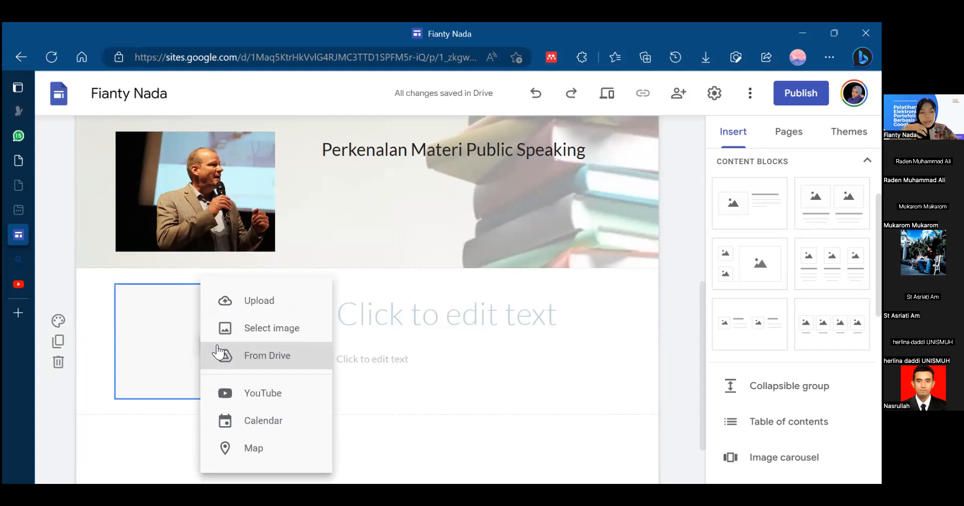
{"action": "left_click", "coordinate": [271, 355]}
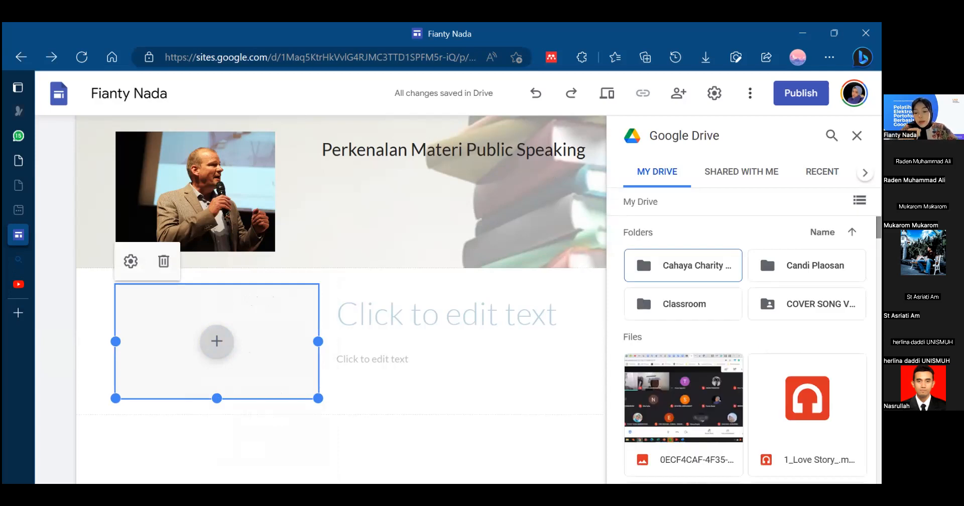
{"action": "scroll", "coordinate": [643, 289], "scroll_direction": "down", "scroll_amount": 6}
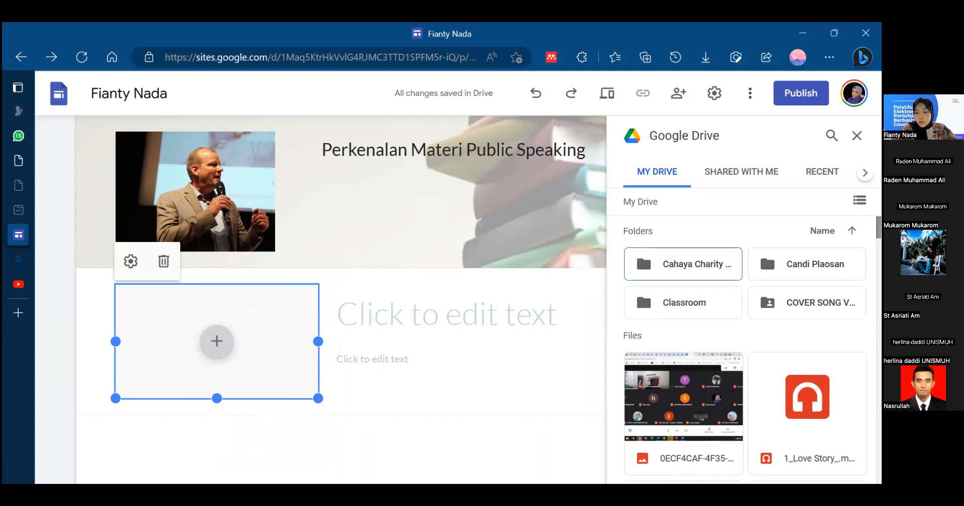
{"action": "scroll", "coordinate": [745, 350], "scroll_direction": "down", "scroll_amount": 10}
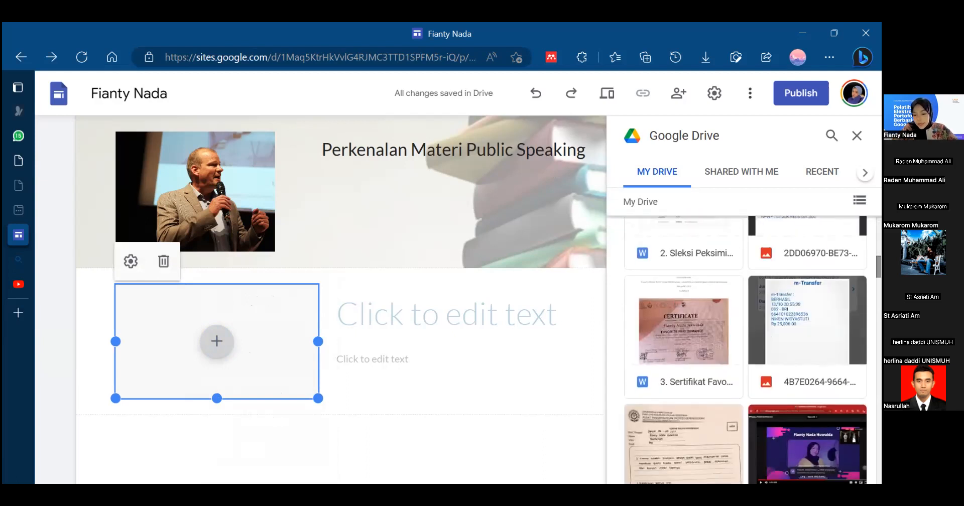
{"action": "scroll", "coordinate": [746, 350], "scroll_direction": "down", "scroll_amount": 10}
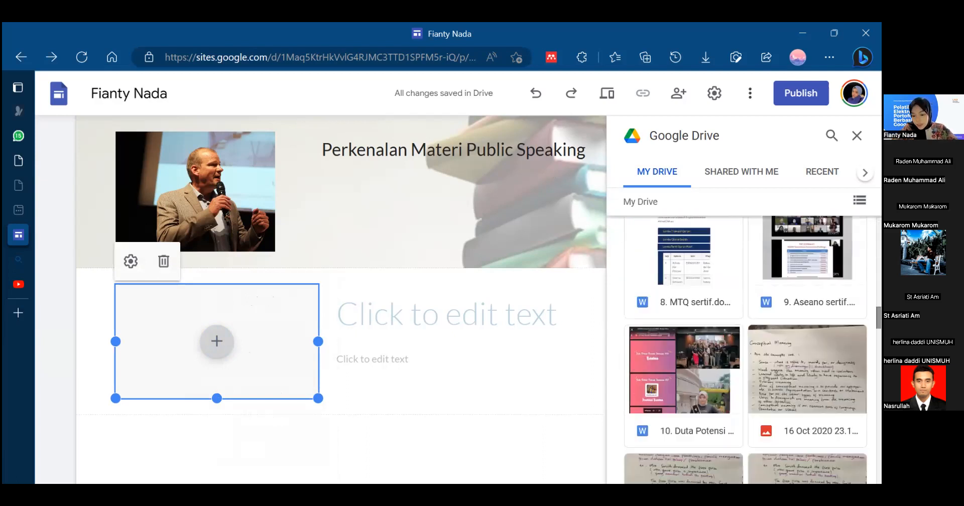
{"action": "scroll", "coordinate": [745, 350], "scroll_direction": "down", "scroll_amount": 10}
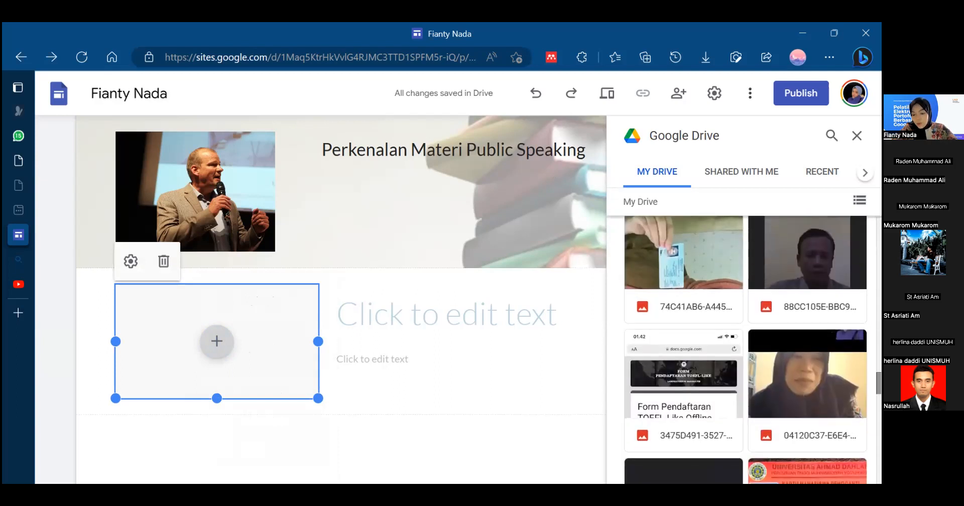
{"action": "scroll", "coordinate": [745, 349], "scroll_direction": "down", "scroll_amount": 5}
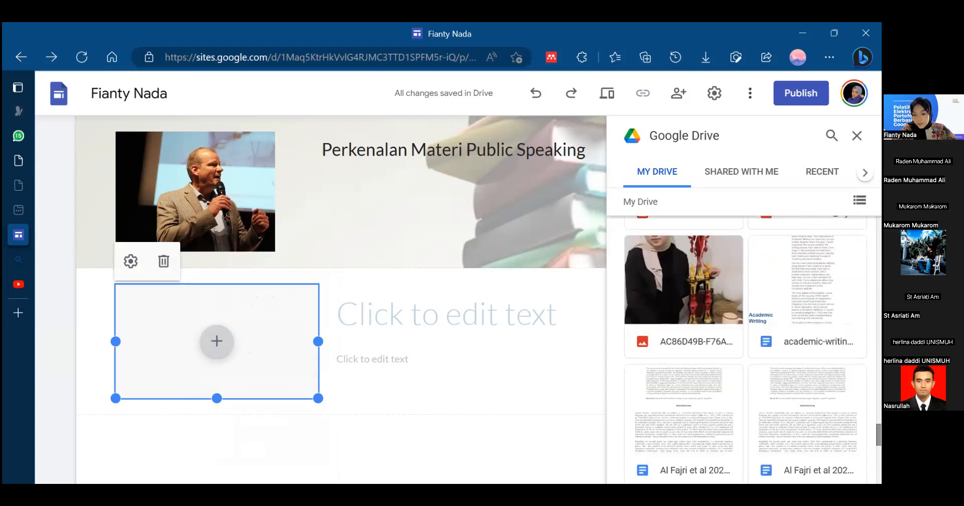
{"action": "scroll", "coordinate": [745, 350], "scroll_direction": "up", "scroll_amount": 10}
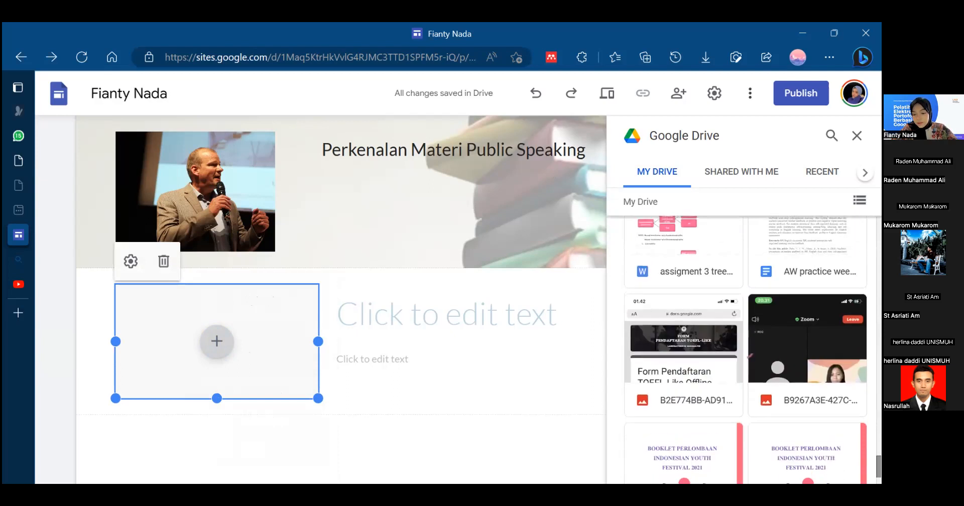
{"action": "scroll", "coordinate": [745, 350], "scroll_direction": "down", "scroll_amount": 3}
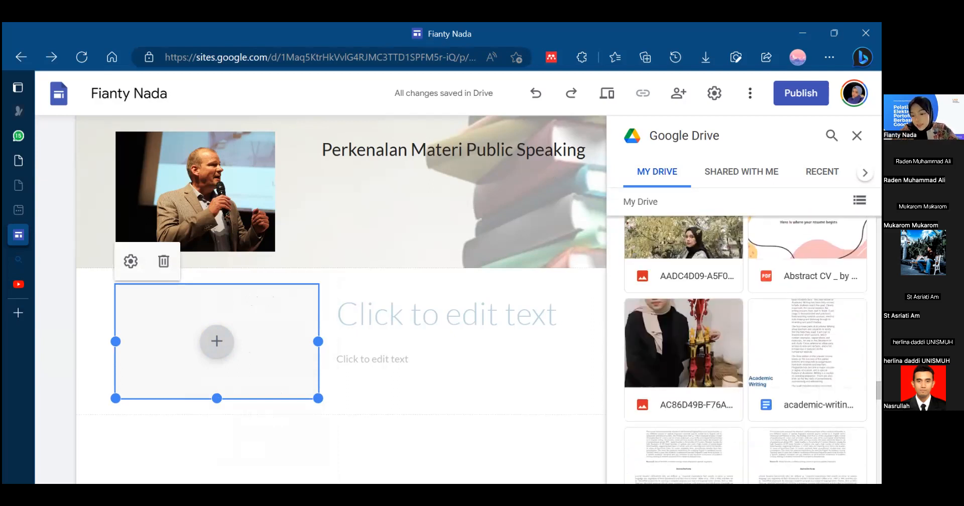
{"action": "left_click", "coordinate": [807, 360]}
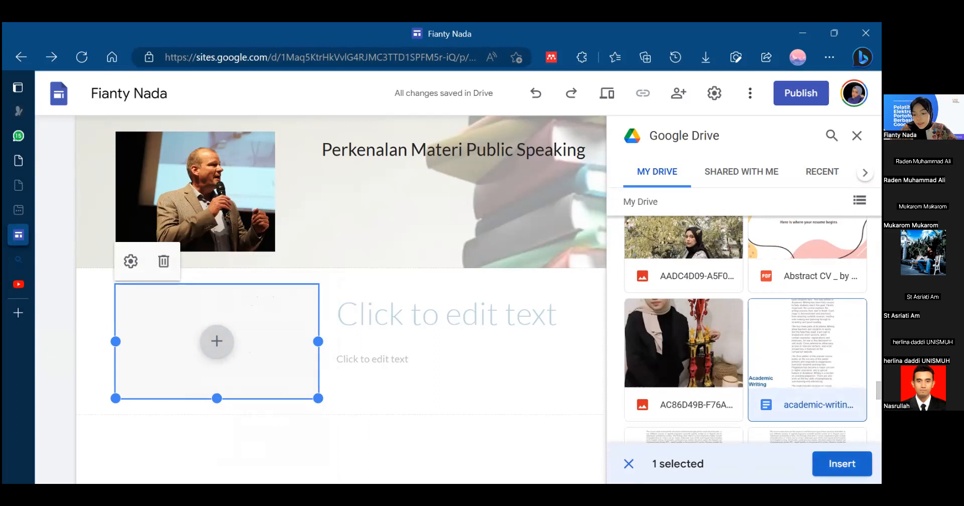
{"action": "left_click", "coordinate": [841, 463]}
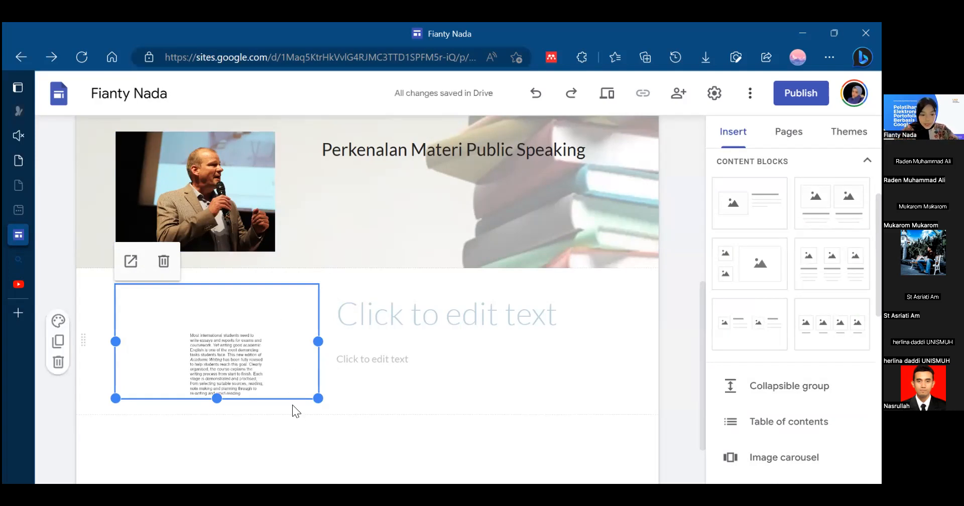
{"action": "left_click_drag", "start_coordinate": [317, 398], "coordinate": [317, 400]}
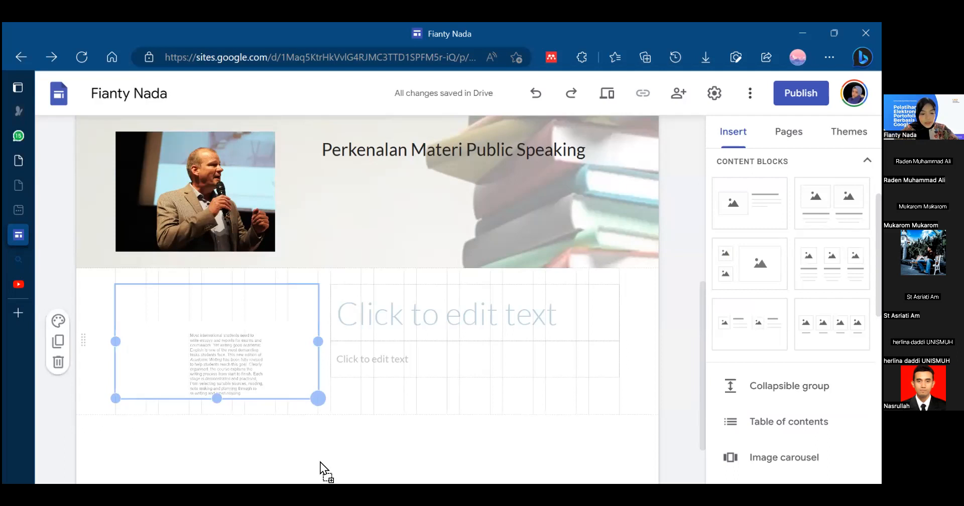
{"action": "left_click_drag", "start_coordinate": [315, 455], "coordinate": [387, 441]}
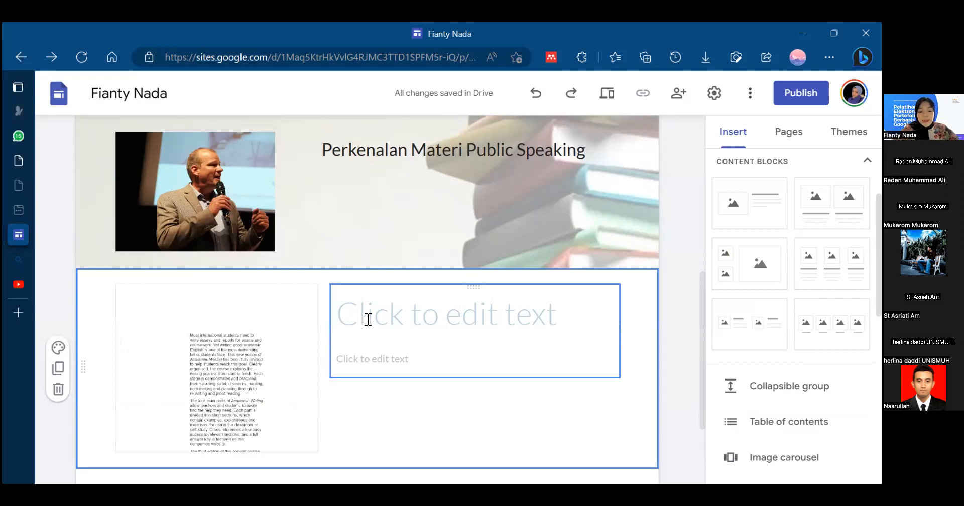
- Enter "Materi Public Speaking" as the title text beside the embedded document
{"action": "left_click", "coordinate": [366, 304]}
{"action": "left_click", "coordinate": [400, 152]}
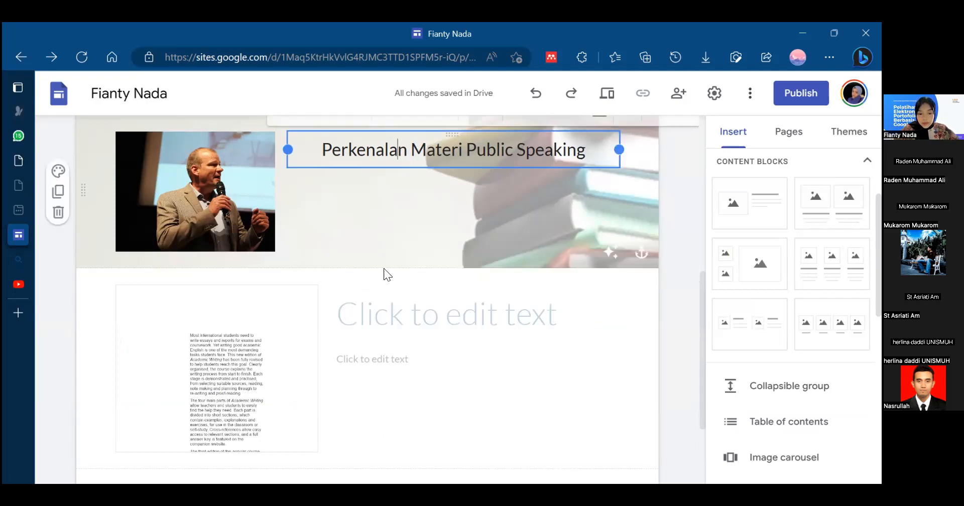
{"action": "left_click", "coordinate": [386, 304]}
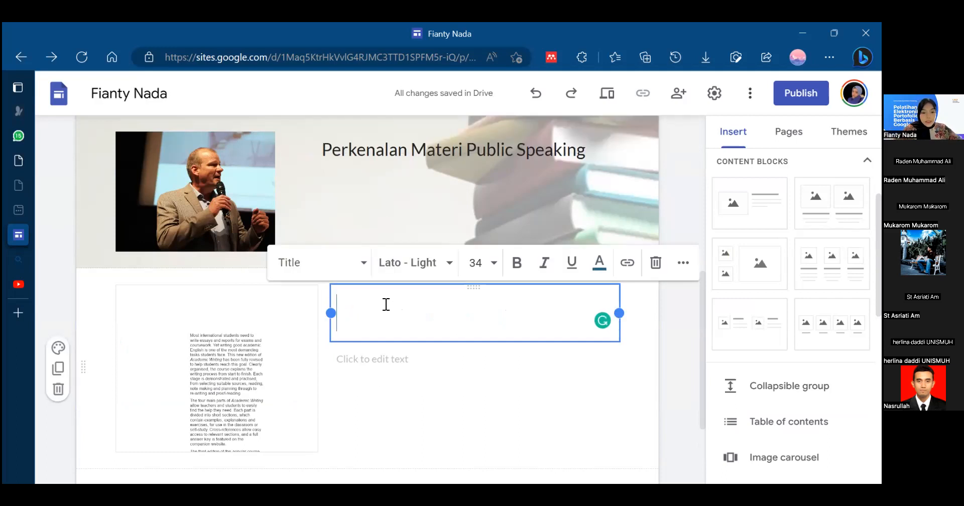
{"action": "type", "text": "M"}
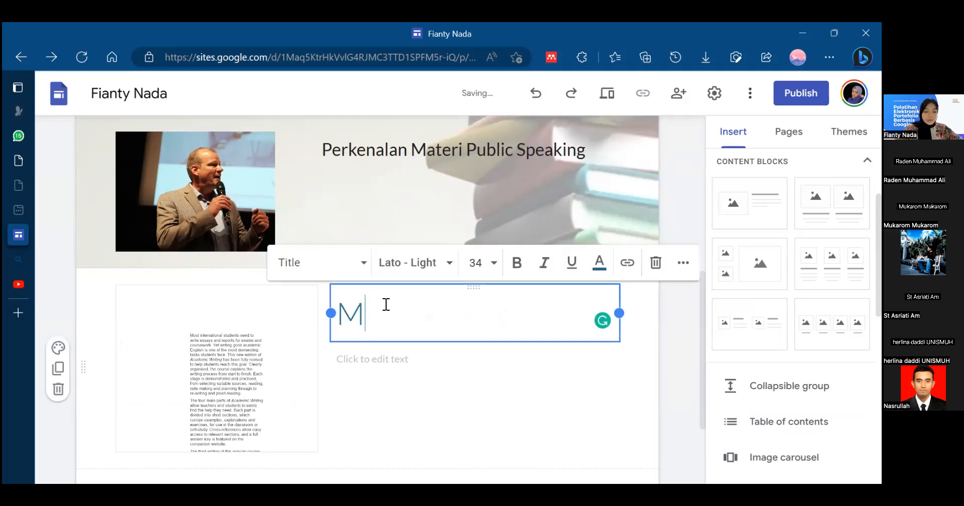
{"action": "type", "text": "ateri "}
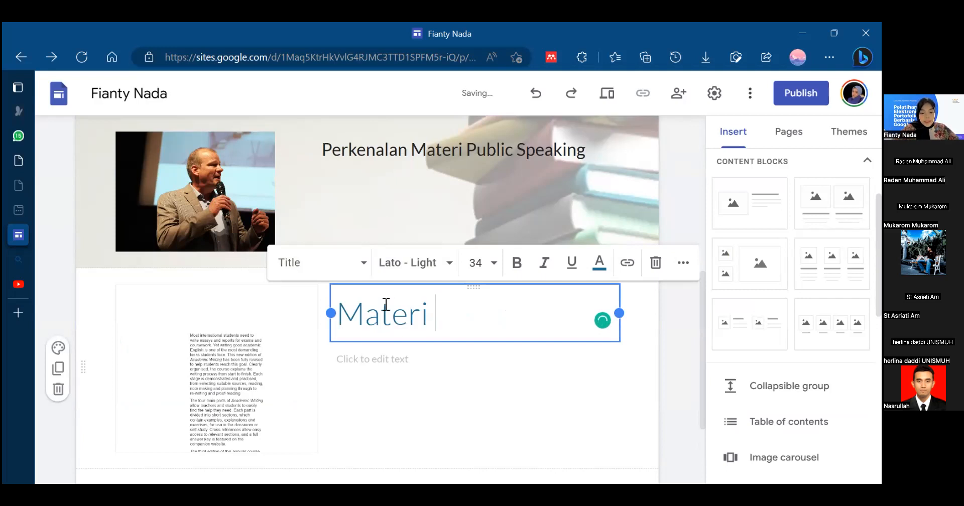
{"action": "type", "text": "Pu"}
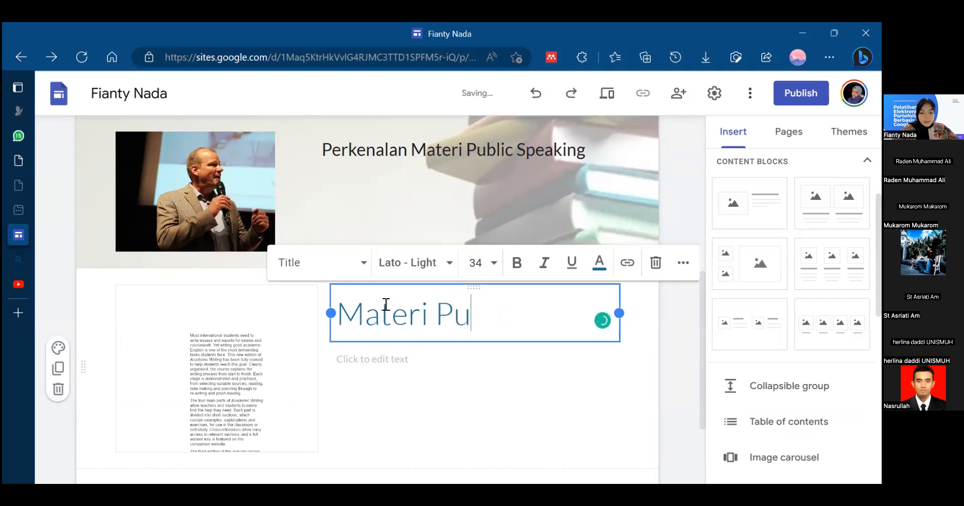
{"action": "type", "text": "bli"}
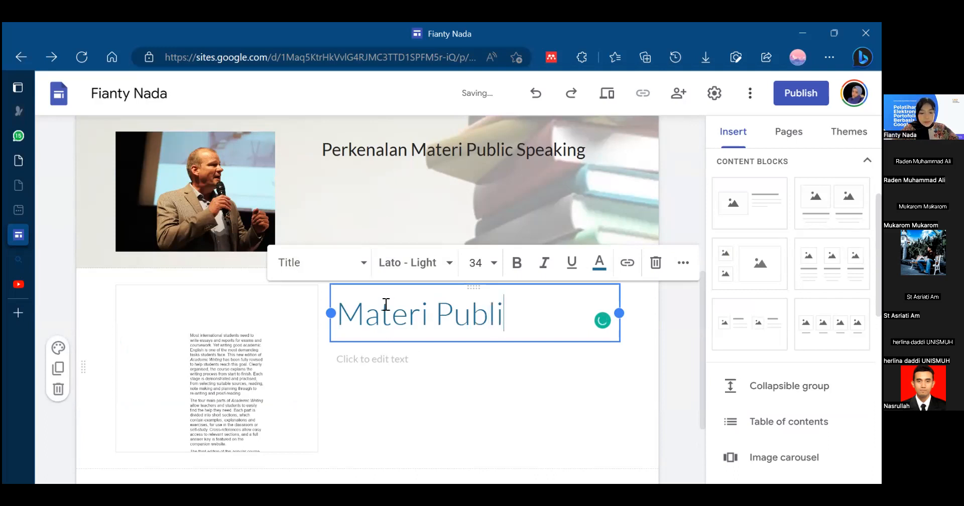
{"action": "type", "text": "c Speaking"}
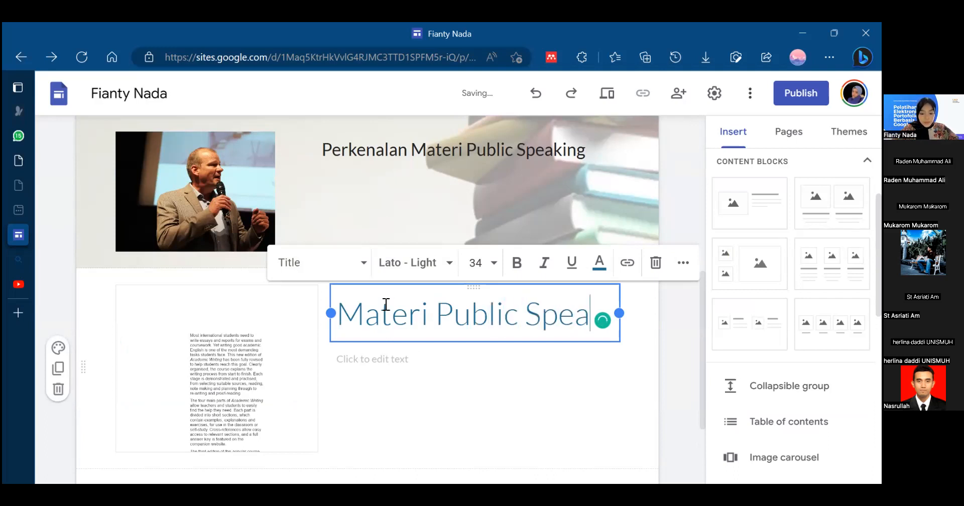
{"action": "left_click", "coordinate": [544, 437]}
- Format the "Materi Public Speaking" title beside the document with the Heading style and the Arial font
{"action": "left_click", "coordinate": [460, 355]}
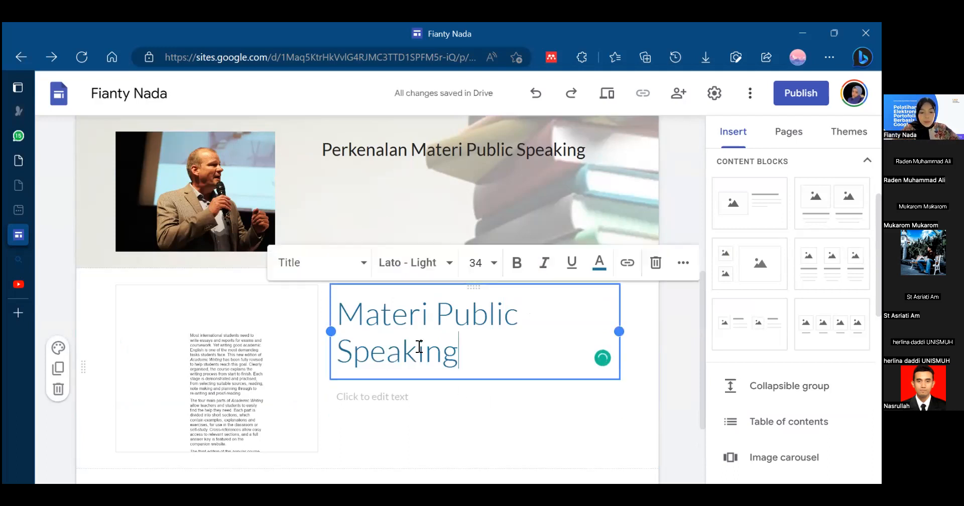
{"action": "left_click_drag", "start_coordinate": [458, 355], "coordinate": [338, 307]}
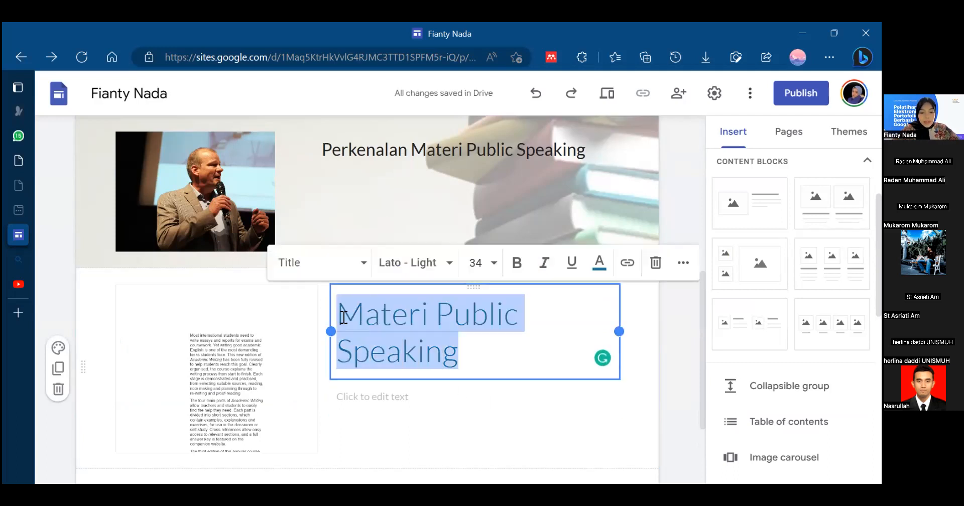
{"action": "left_click", "coordinate": [357, 265]}
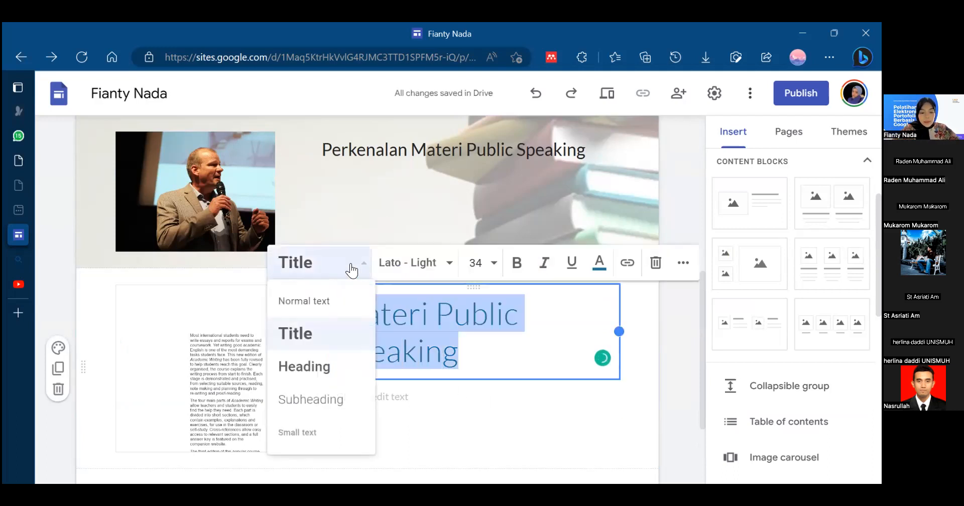
{"action": "left_click", "coordinate": [318, 375]}
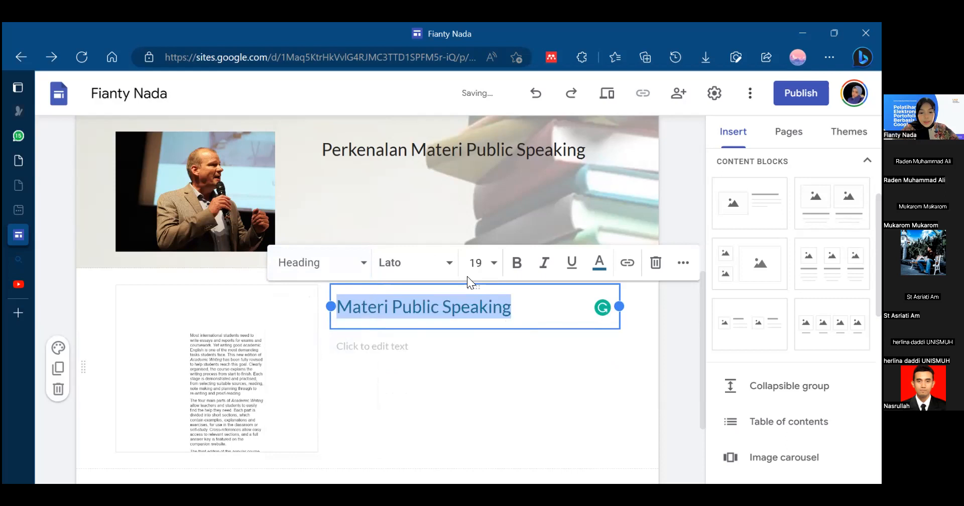
{"action": "left_click", "coordinate": [446, 263]}
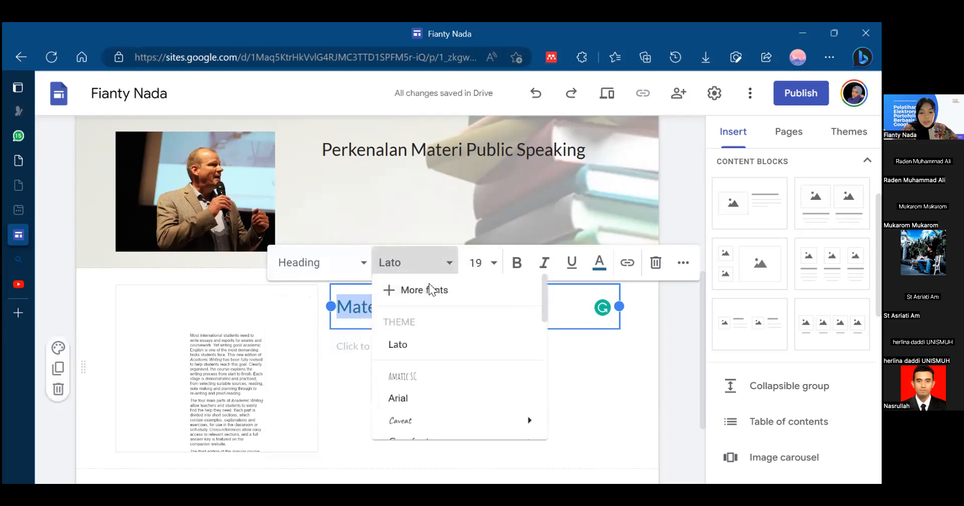
{"action": "left_click", "coordinate": [416, 408]}
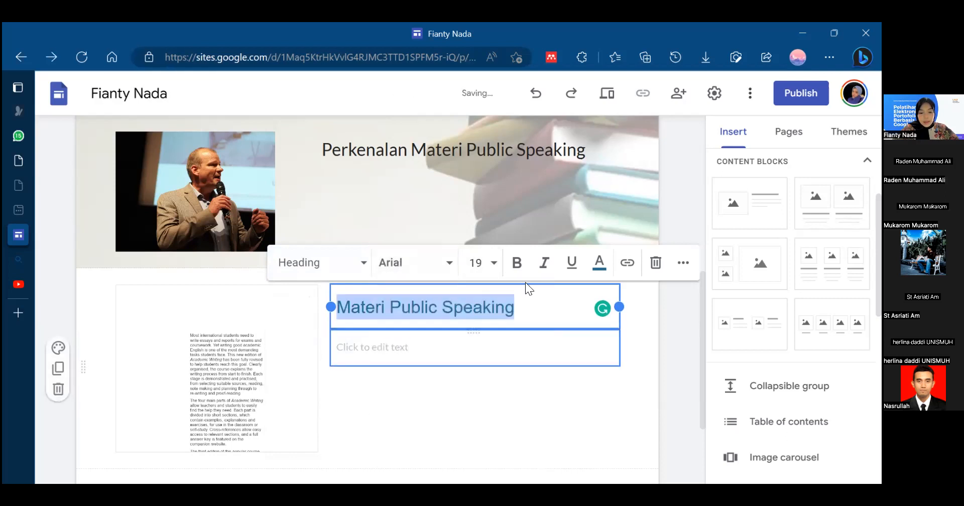
- Try font size 12 on the title beside the embedded document
{"action": "left_click", "coordinate": [490, 263]}
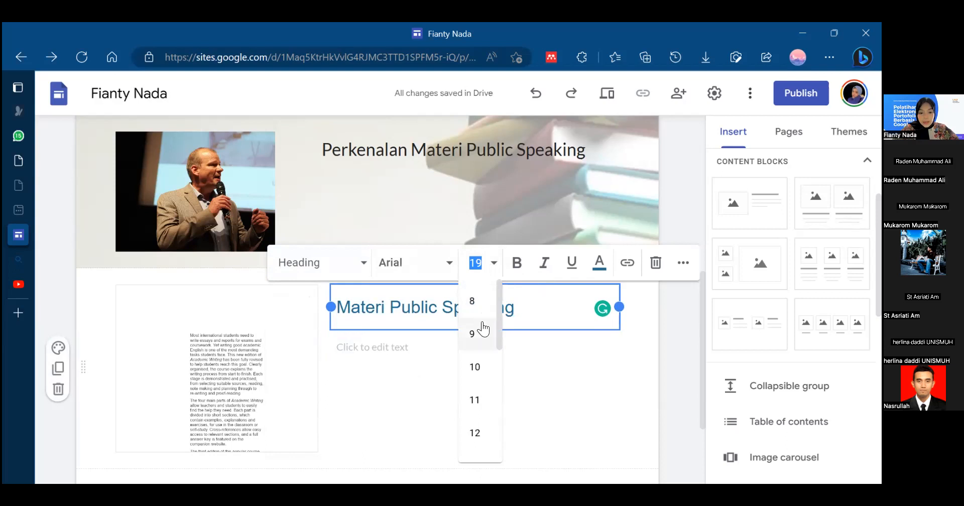
{"action": "left_click_drag", "start_coordinate": [498, 325], "coordinate": [493, 318]}
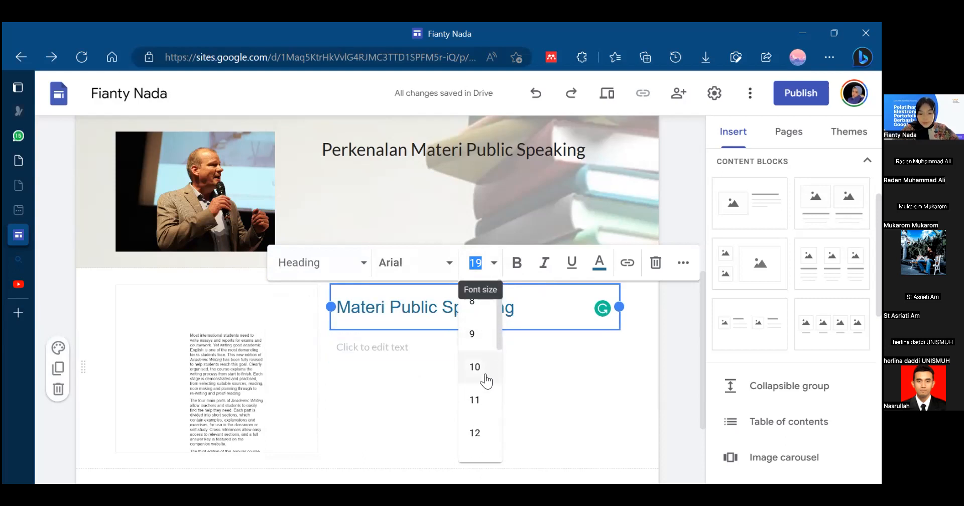
{"action": "left_click", "coordinate": [482, 435]}
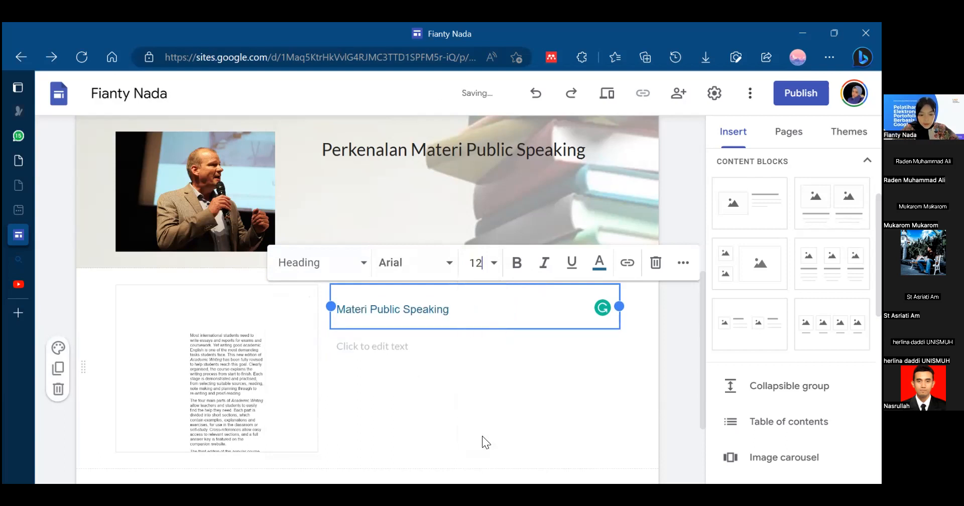
- Set the font size of the "Materi Public Speaking" title beside the document to 14
{"action": "triple_click", "coordinate": [470, 315]}
{"action": "left_click", "coordinate": [488, 262]}
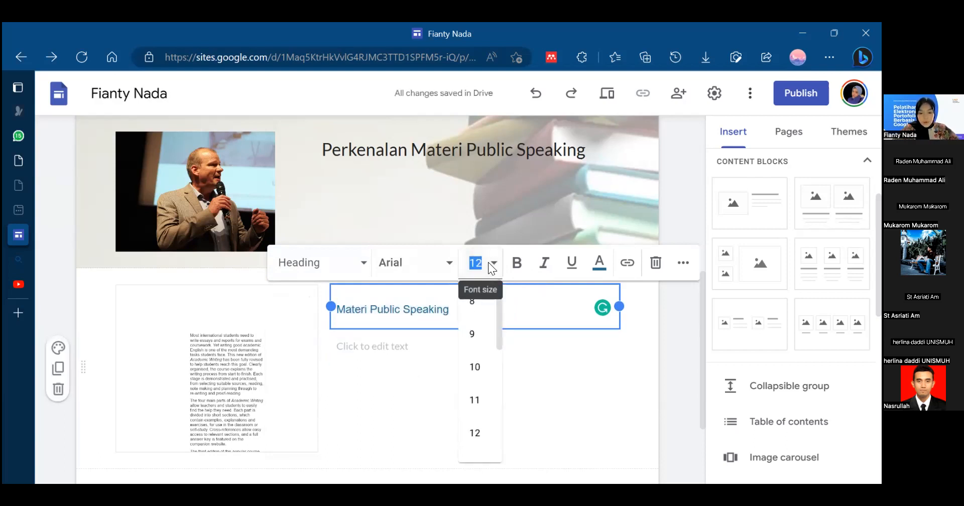
{"action": "left_click", "coordinate": [381, 303]}
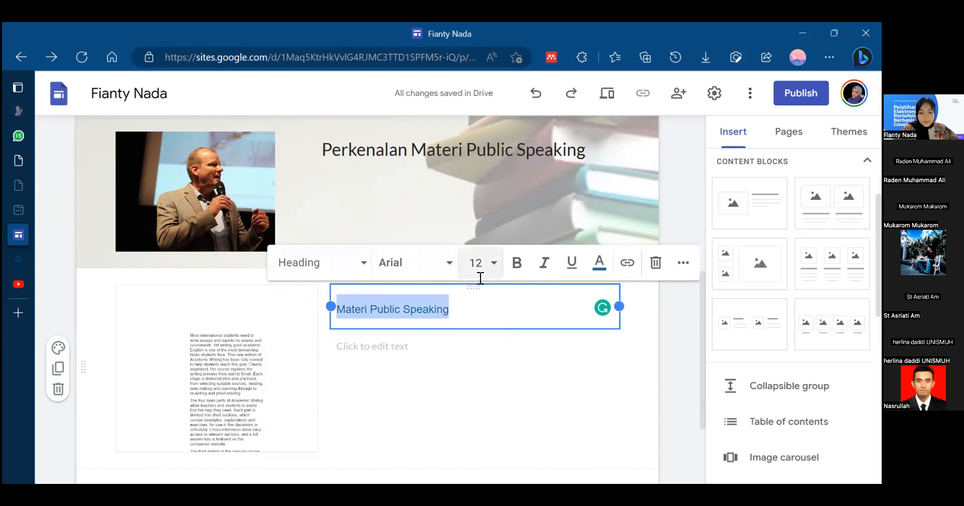
{"action": "left_click", "coordinate": [493, 262]}
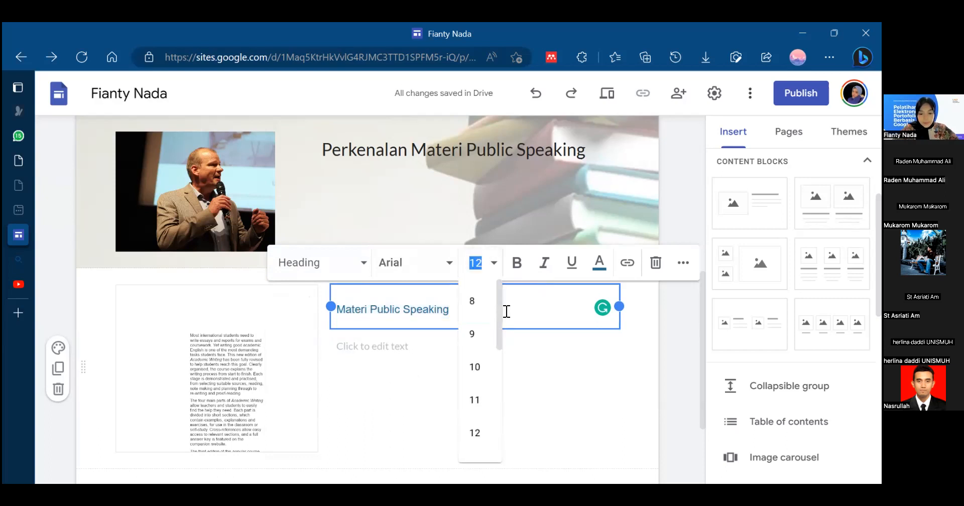
{"action": "left_click_drag", "start_coordinate": [500, 299], "coordinate": [495, 345]}
{"action": "left_click", "coordinate": [479, 356]}
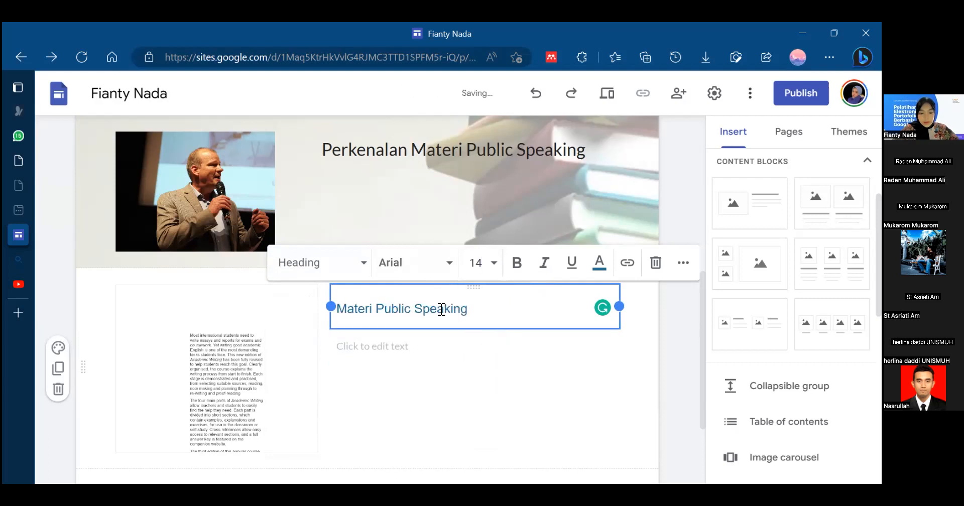
- Color the "Materi Public Speaking" title beside the embedded document dark red
{"action": "triple_click", "coordinate": [441, 308]}
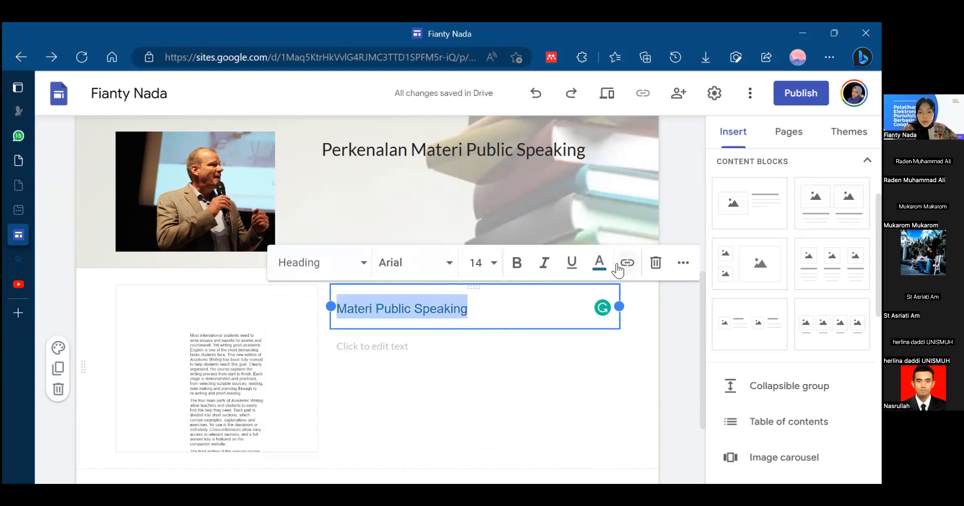
{"action": "left_click", "coordinate": [599, 262]}
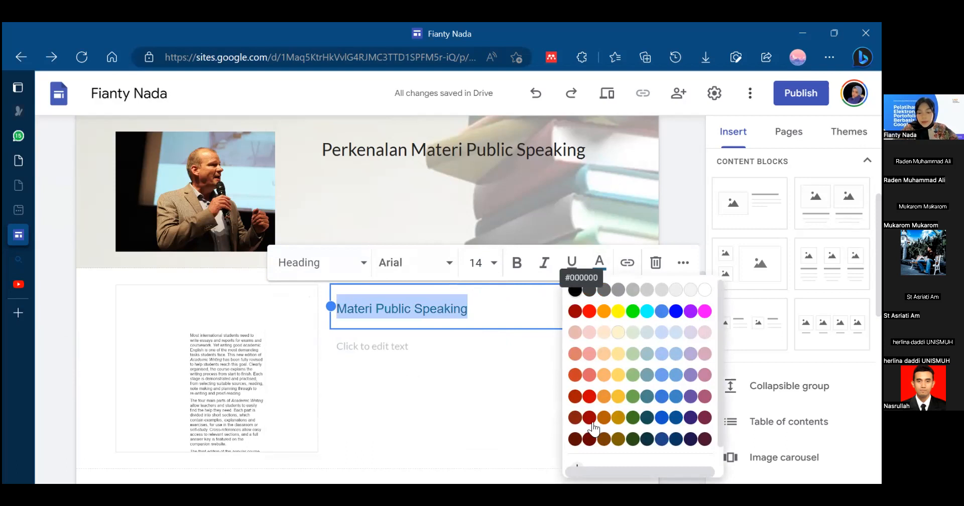
{"action": "left_click", "coordinate": [585, 437]}
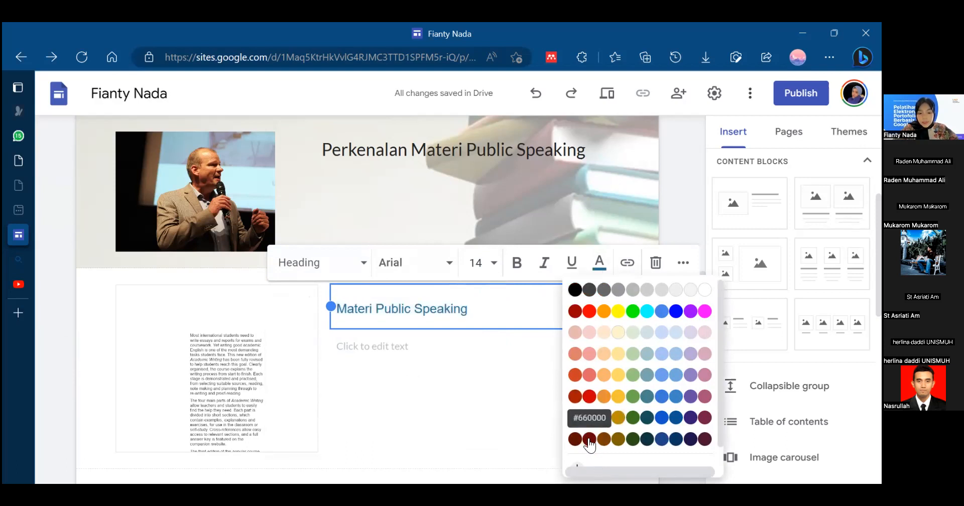
{"action": "left_click", "coordinate": [492, 382]}
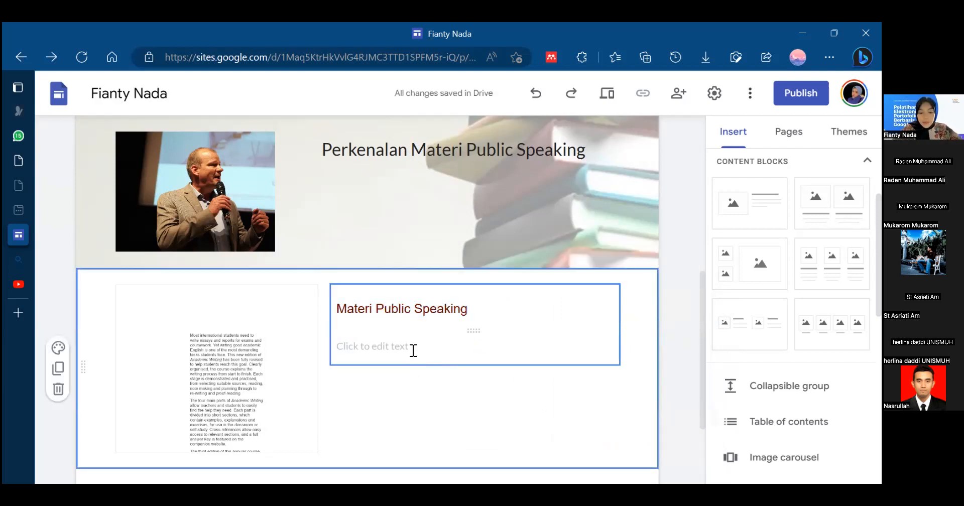
- Enter "Materi ini merupakan perkenalan mengenai apa itu public speaking......." as the description below the "Materi Public Speaking" title
{"action": "left_click", "coordinate": [391, 352]}
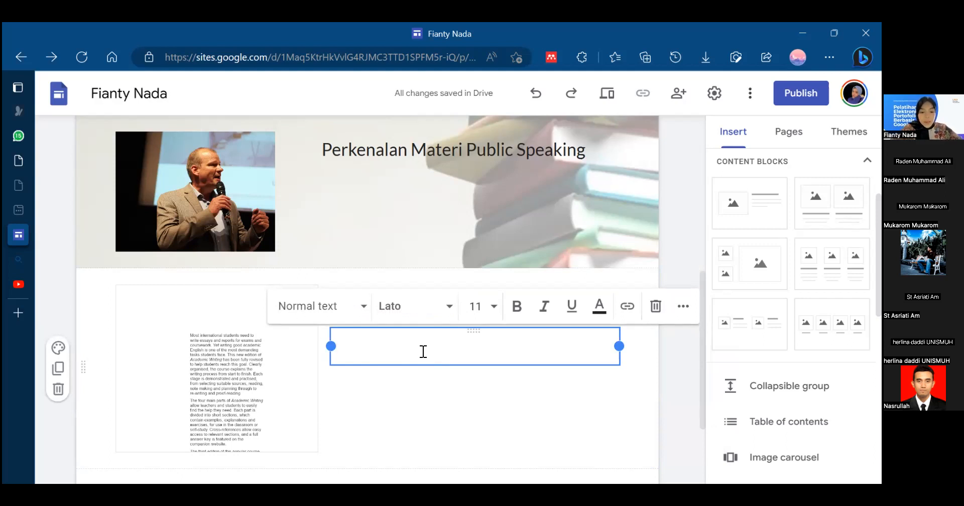
{"action": "type", "text": "M"}
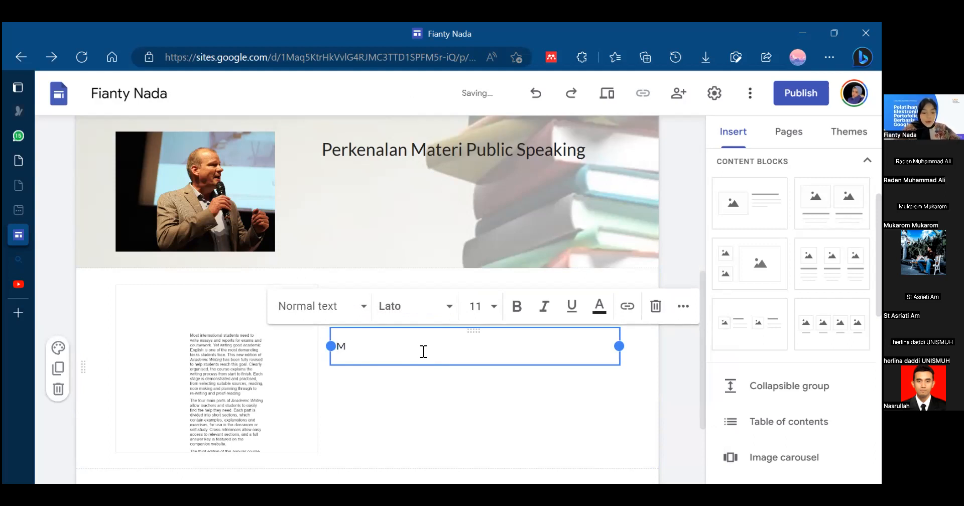
{"action": "type", "text": "ateri ini merupakan pe"}
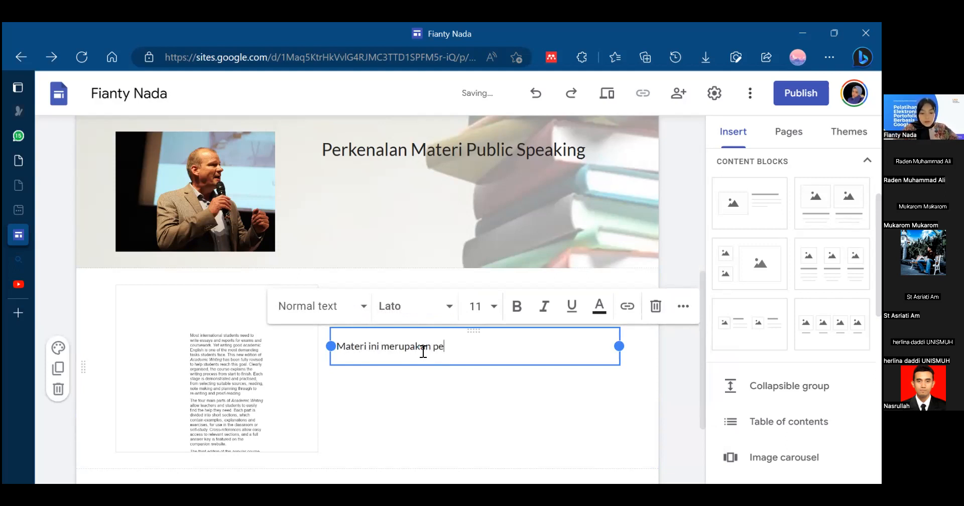
{"action": "type", "text": "rkenalan mengenai apa itu"}
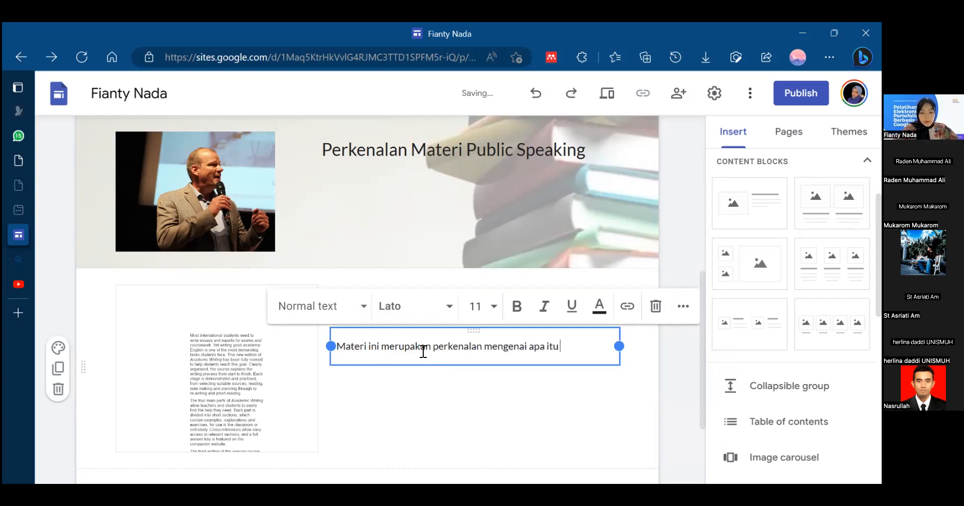
{"action": "type", "text": " public speaking......."}
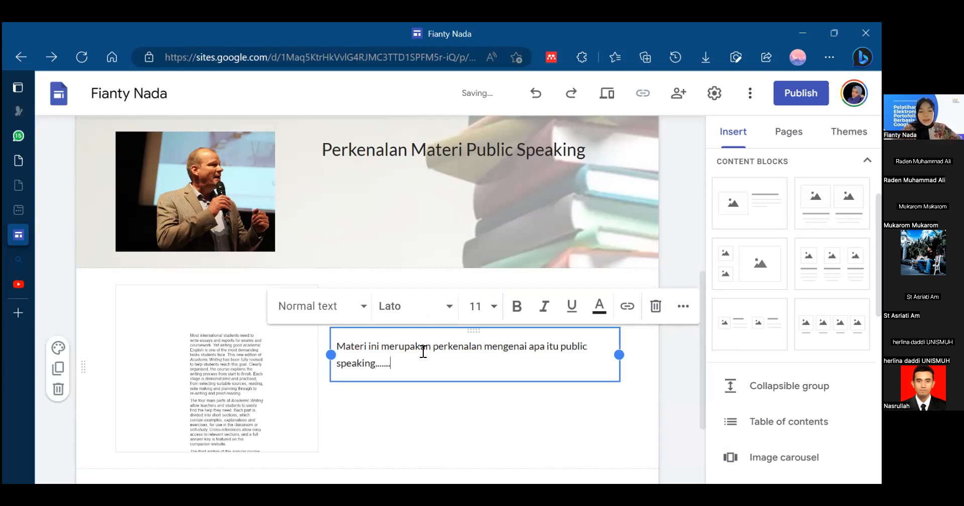
{"action": "left_click", "coordinate": [458, 416]}
- Apply the Style 2 section color to the section holding the embedded document
{"action": "scroll", "coordinate": [458, 415], "scroll_direction": "down", "scroll_amount": 2}
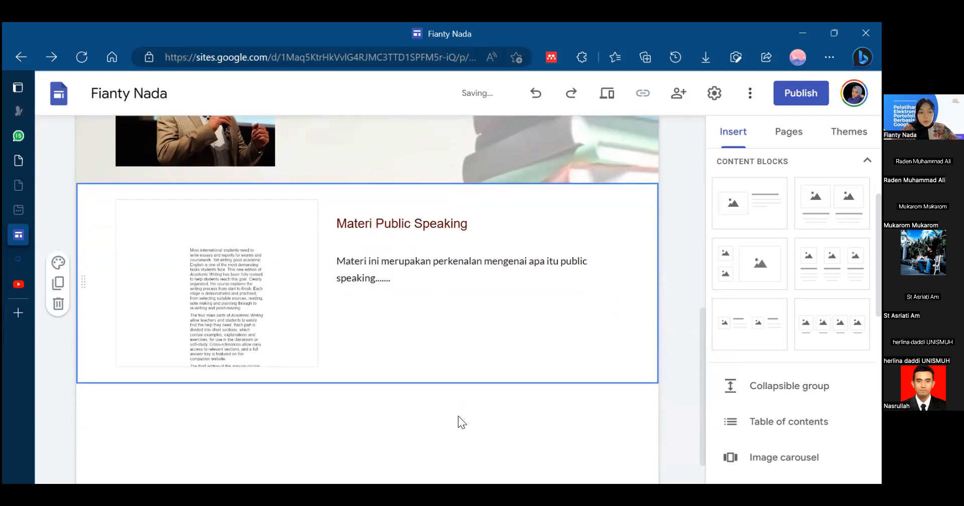
{"action": "left_click", "coordinate": [59, 263]}
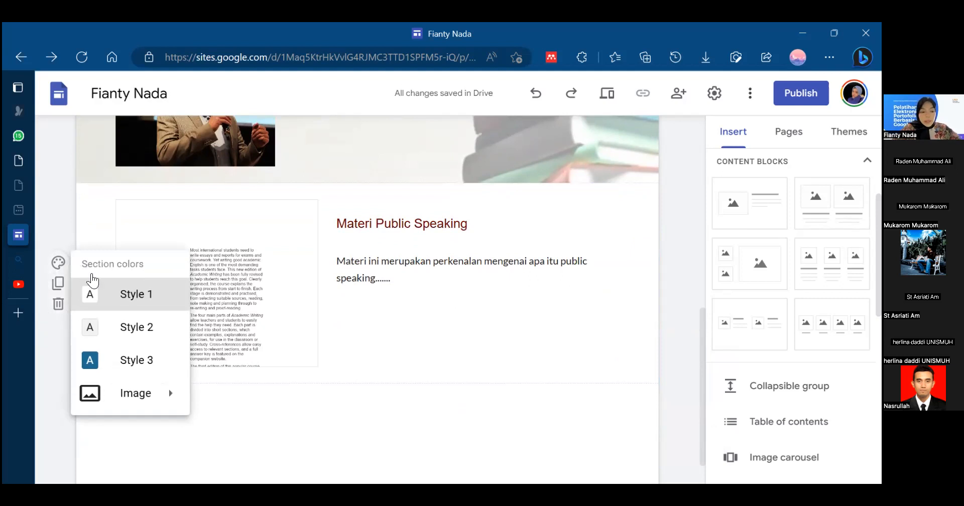
{"action": "left_click", "coordinate": [140, 331]}
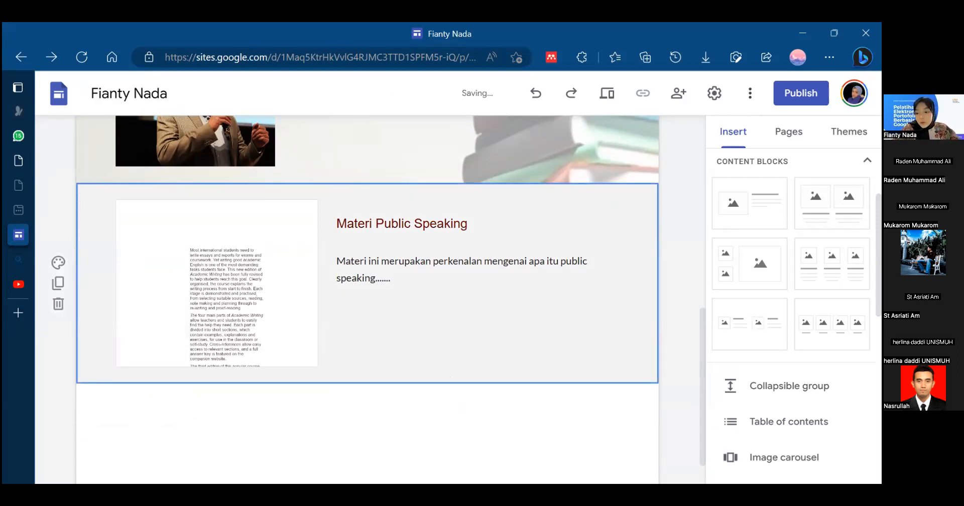
{"action": "scroll", "coordinate": [751, 253], "scroll_direction": "up", "scroll_amount": 3}
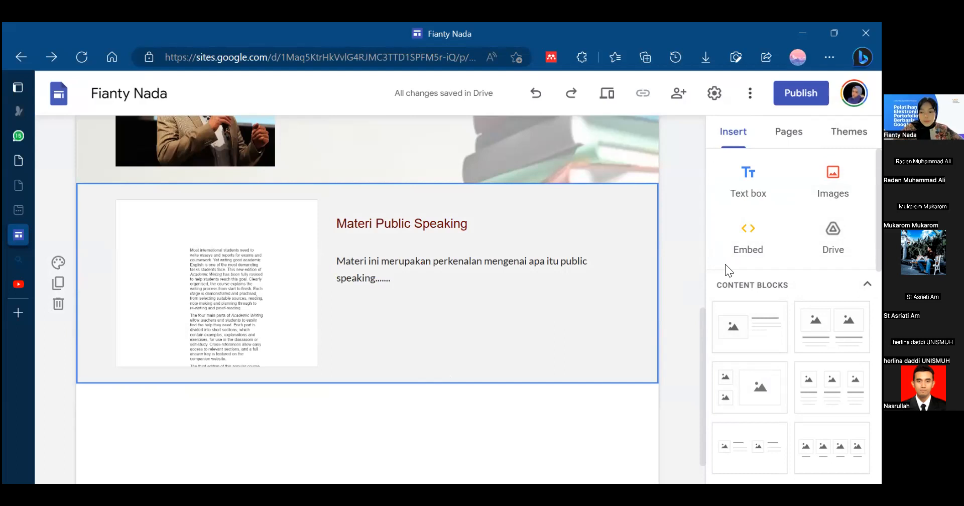
{"action": "scroll", "coordinate": [725, 264], "scroll_direction": "down", "scroll_amount": 3}
{"action": "scroll", "coordinate": [725, 264], "scroll_direction": "up", "scroll_amount": 3}
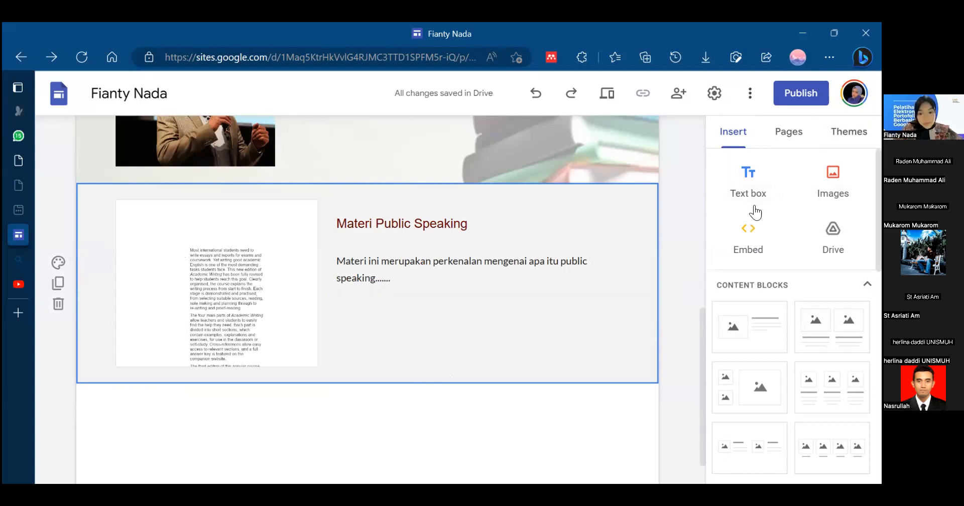
{"action": "left_click_drag", "start_coordinate": [705, 357], "coordinate": [698, 358]}
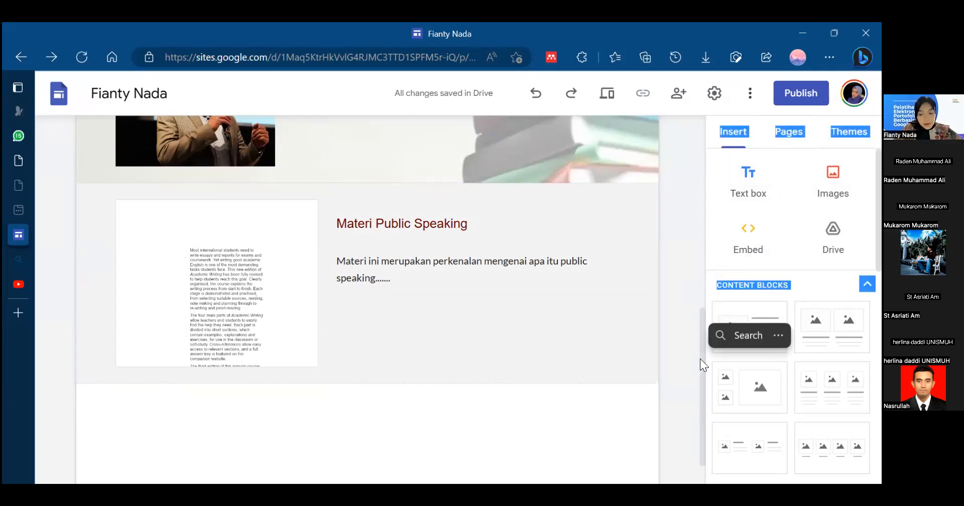
{"action": "left_click", "coordinate": [598, 266]}
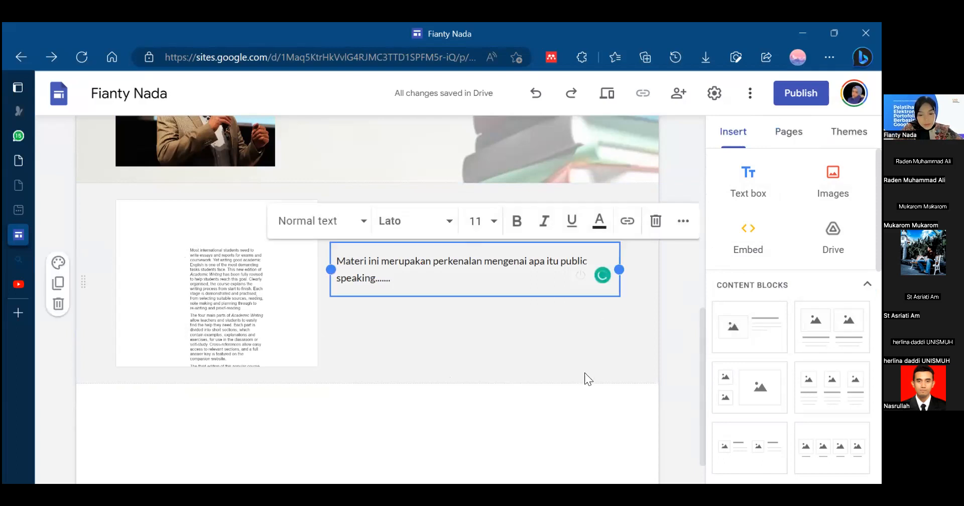
{"action": "left_click", "coordinate": [576, 429]}
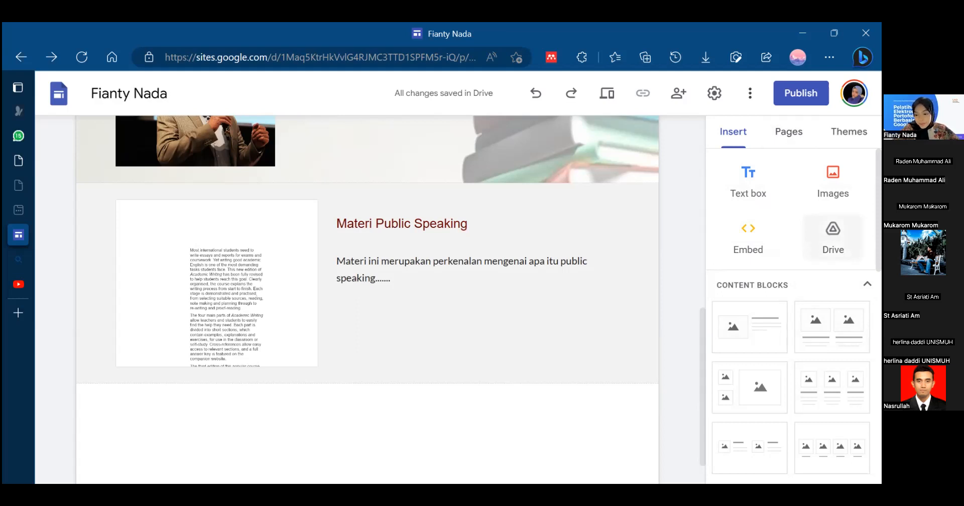
{"action": "scroll", "coordinate": [793, 301], "scroll_direction": "down", "scroll_amount": 1}
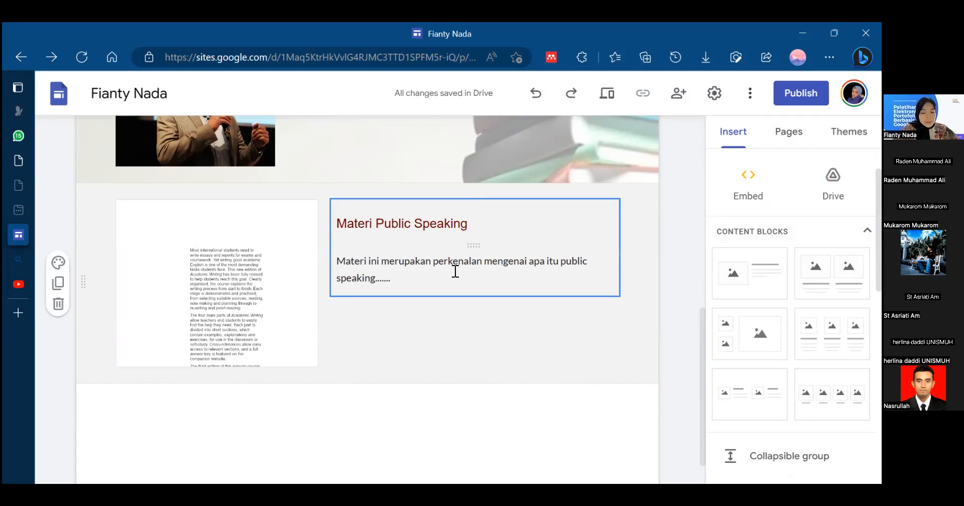
- Move the title and description from beside the embedded document to directly beneath it
{"action": "left_click", "coordinate": [410, 215]}
{"action": "left_click_drag", "start_coordinate": [411, 242], "coordinate": [358, 333]}
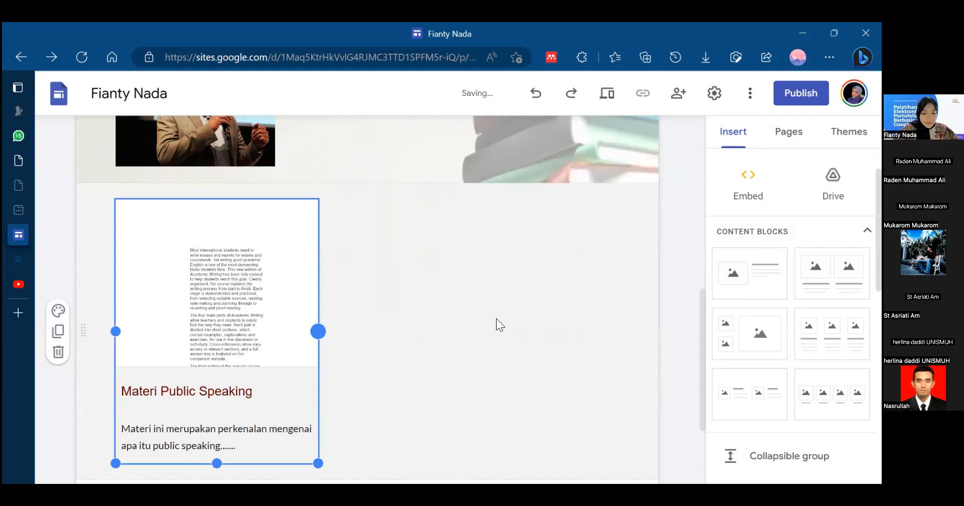
{"action": "left_click", "coordinate": [485, 396]}
{"action": "left_click", "coordinate": [684, 265]}
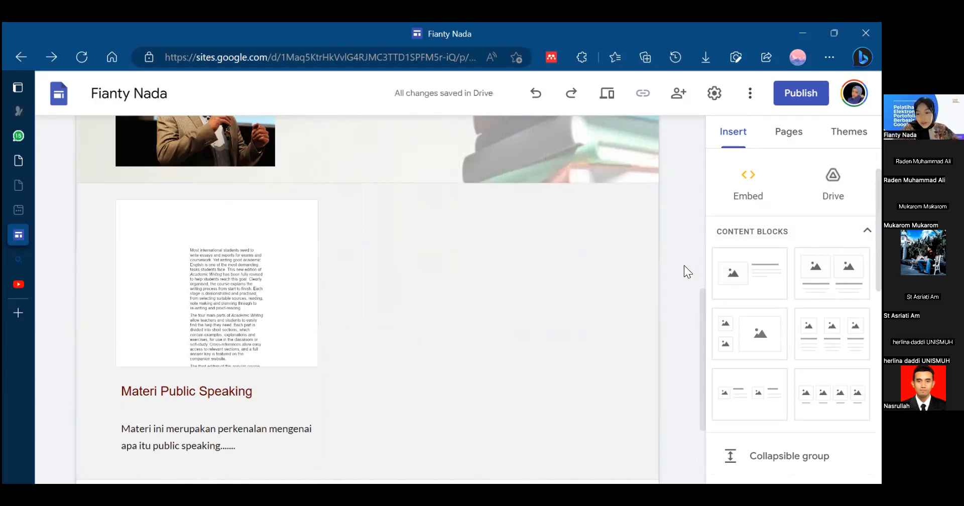
- Insert a collapsible group below the embedded document's section
{"action": "scroll", "coordinate": [795, 318], "scroll_direction": "up", "scroll_amount": 1}
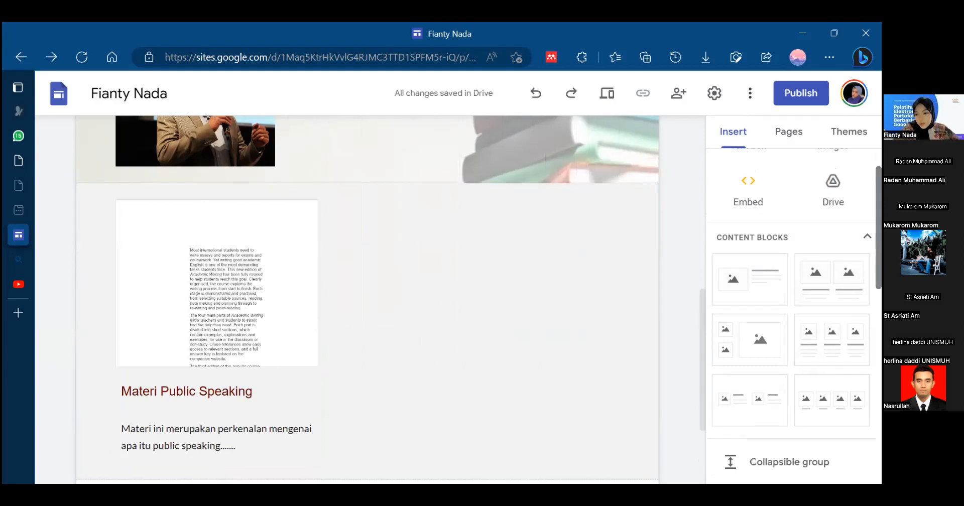
{"action": "scroll", "coordinate": [793, 316], "scroll_direction": "down", "scroll_amount": 5}
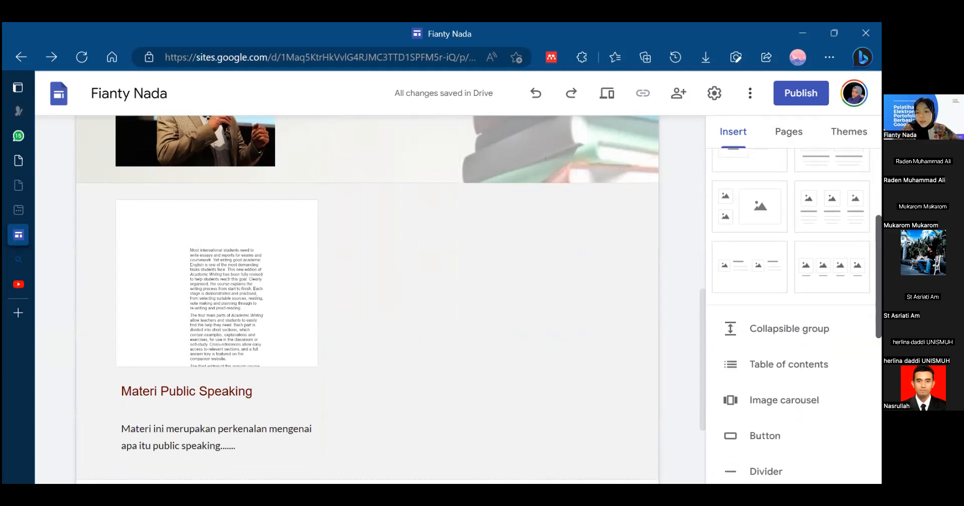
{"action": "scroll", "coordinate": [793, 317], "scroll_direction": "down", "scroll_amount": 1}
{"action": "scroll", "coordinate": [793, 317], "scroll_direction": "down", "scroll_amount": 1}
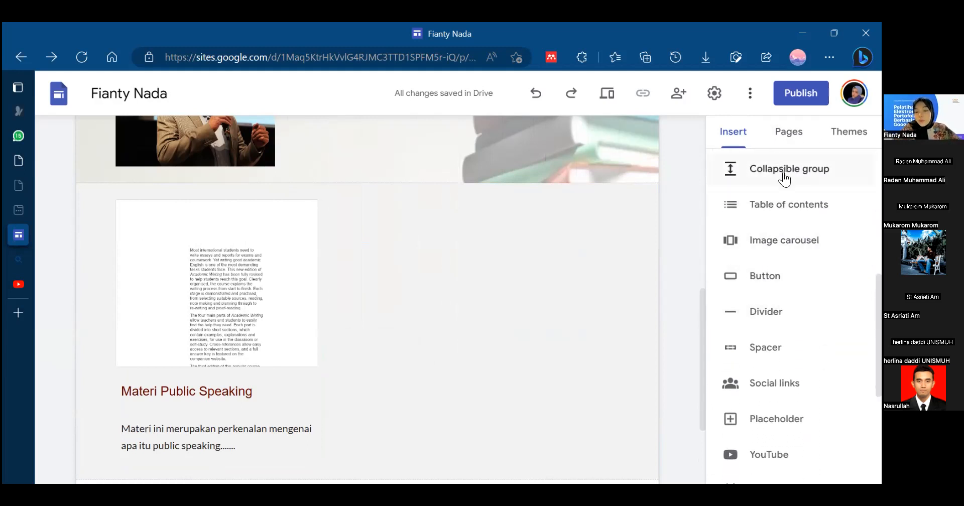
{"action": "left_click_drag", "start_coordinate": [704, 313], "coordinate": [705, 381]}
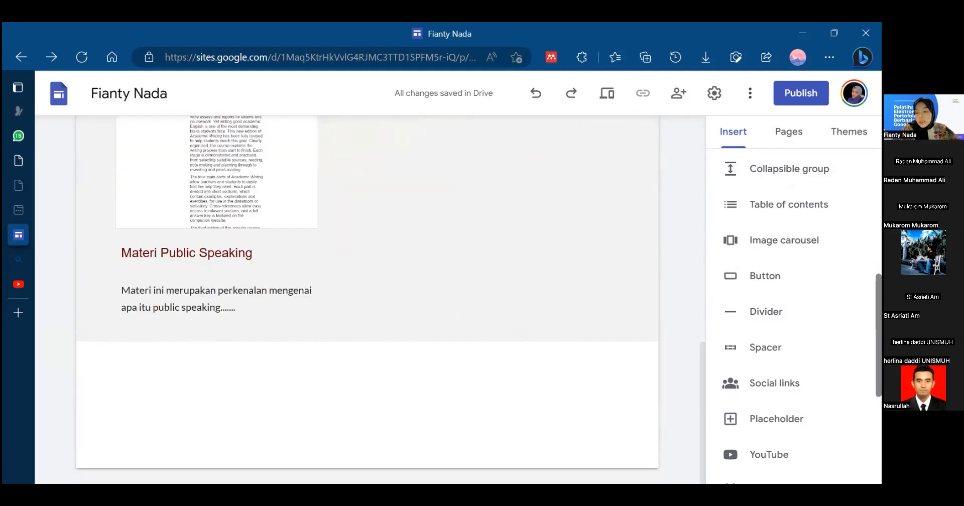
{"action": "left_click", "coordinate": [733, 176]}
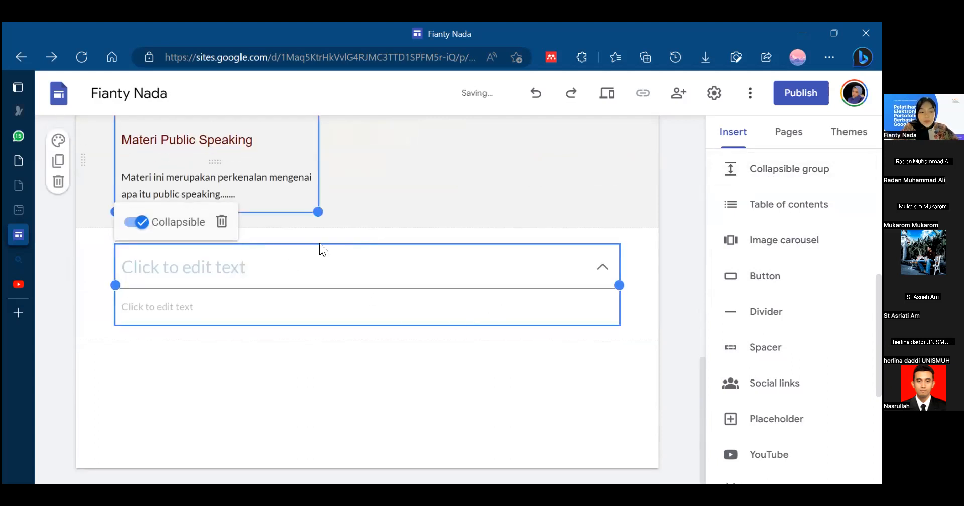
- Enter the placeholder heading "blalalallalalalalla" and the body text "blalalllalalallla" in the collapsible group
{"action": "left_click", "coordinate": [284, 261]}
{"action": "type", "text": "blalalal"}
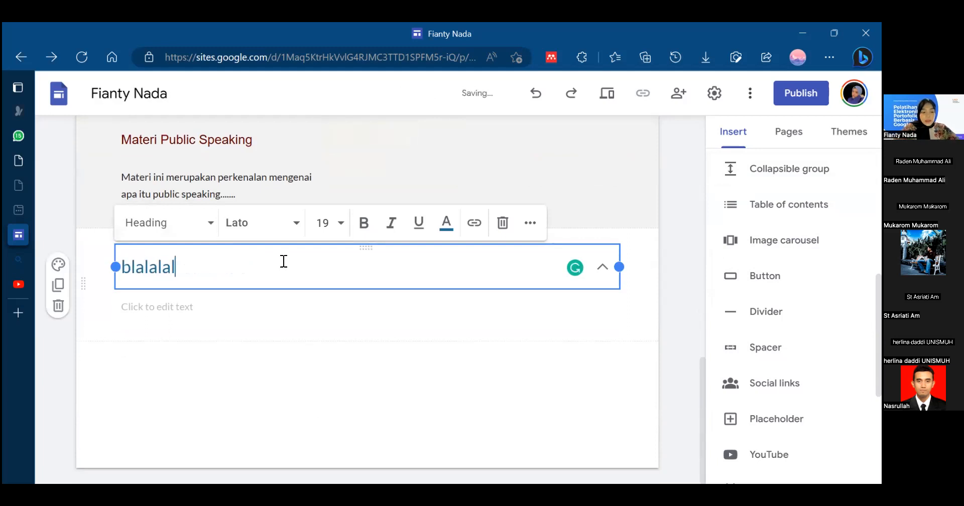
{"action": "type", "text": "lalalalla"}
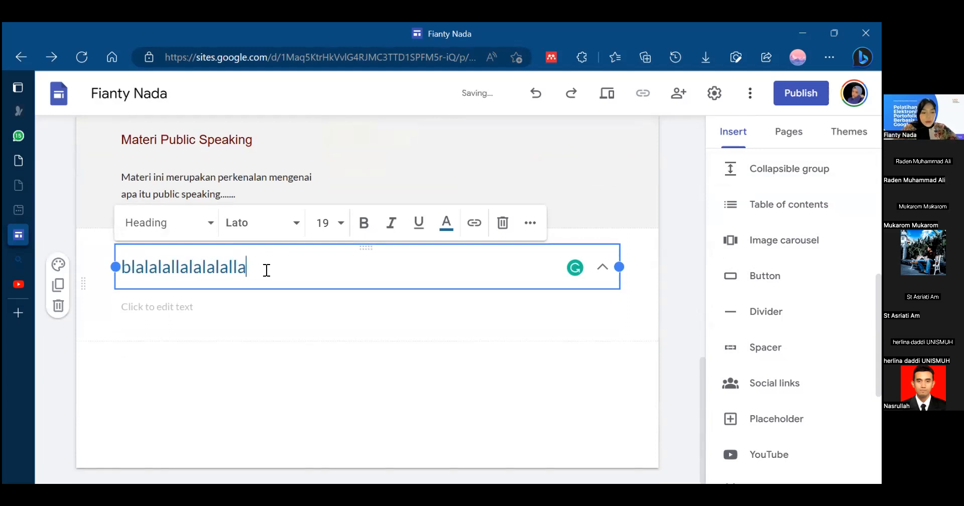
{"action": "left_click", "coordinate": [206, 301]}
{"action": "type", "text": "blalalllalalllla"}
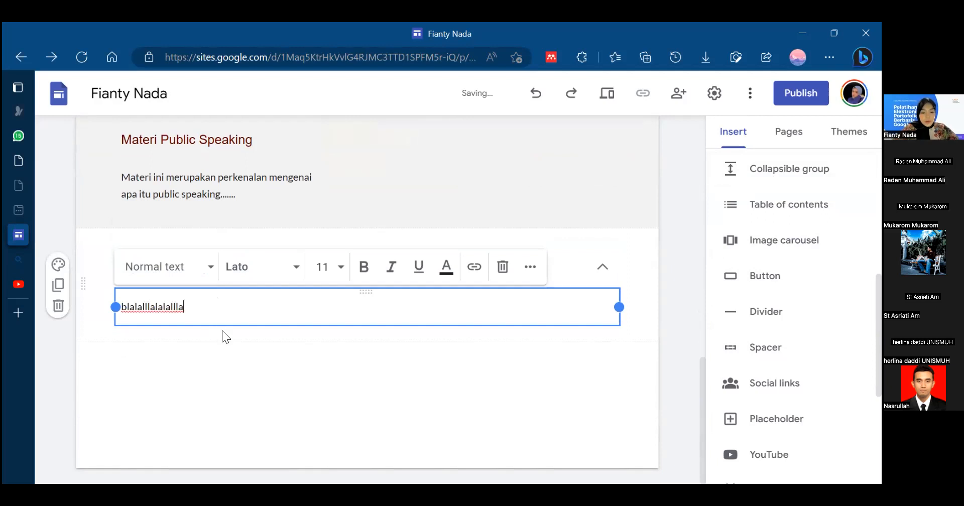
{"action": "left_click", "coordinate": [240, 362]}
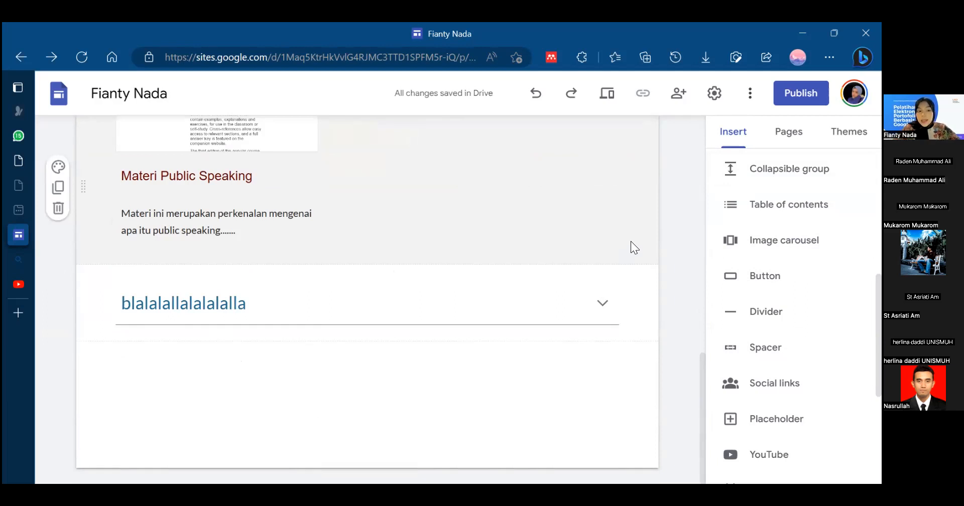
- Expand and collapse the new collapsible group to check how its body text shows and hides
{"action": "left_click", "coordinate": [559, 304]}
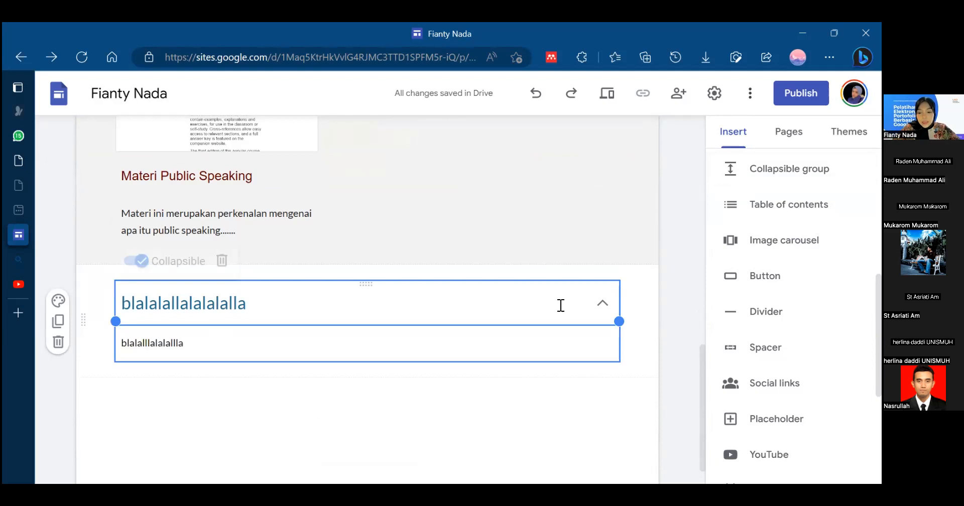
{"action": "left_click", "coordinate": [599, 324]}
{"action": "left_click", "coordinate": [583, 301]}
{"action": "left_click", "coordinate": [585, 378]}
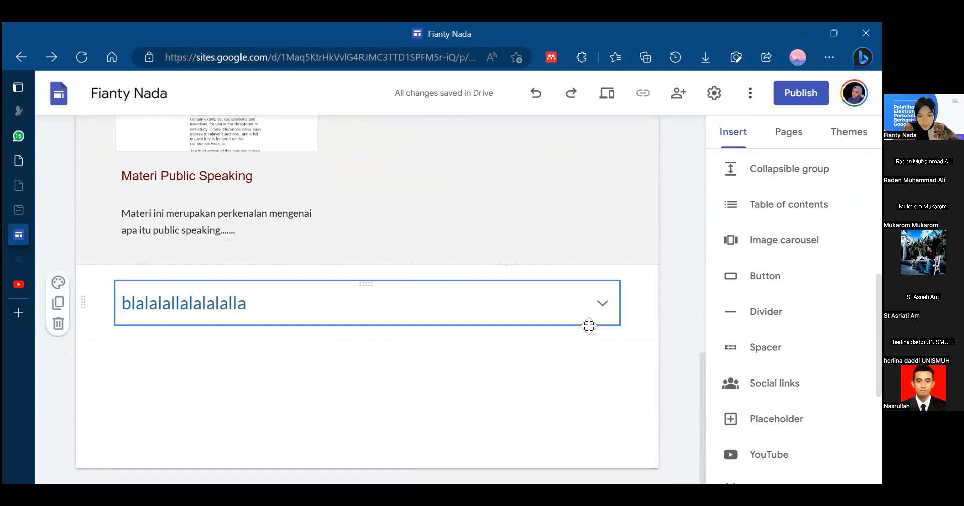
{"action": "left_click", "coordinate": [600, 302]}
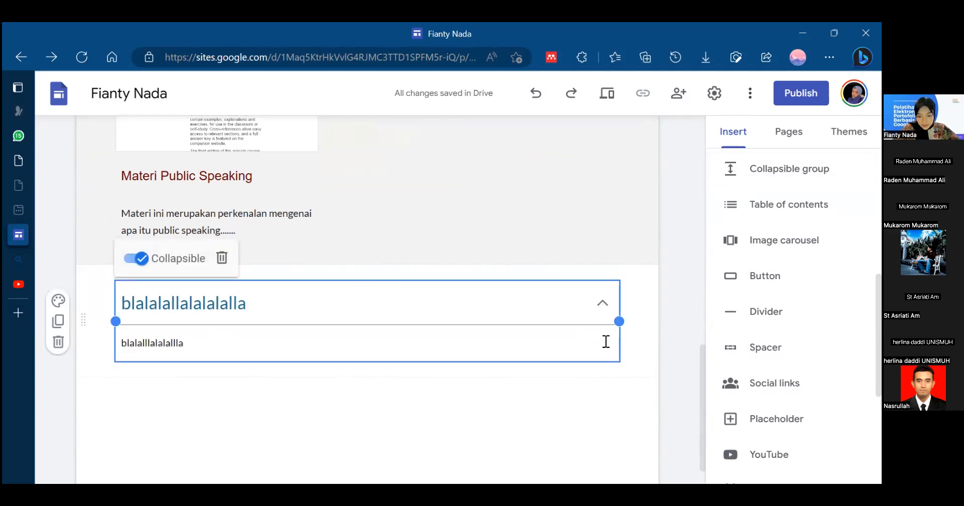
{"action": "left_click", "coordinate": [607, 397]}
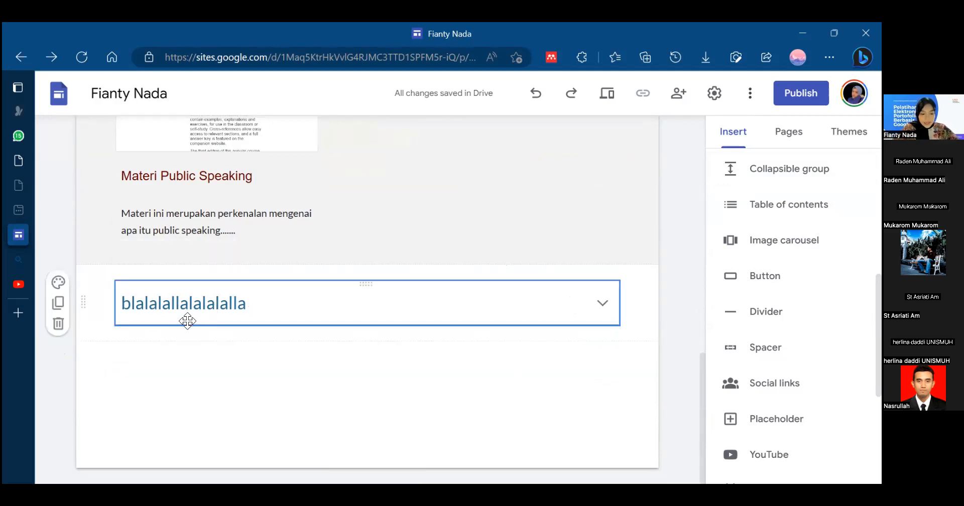
{"action": "left_click", "coordinate": [603, 303]}
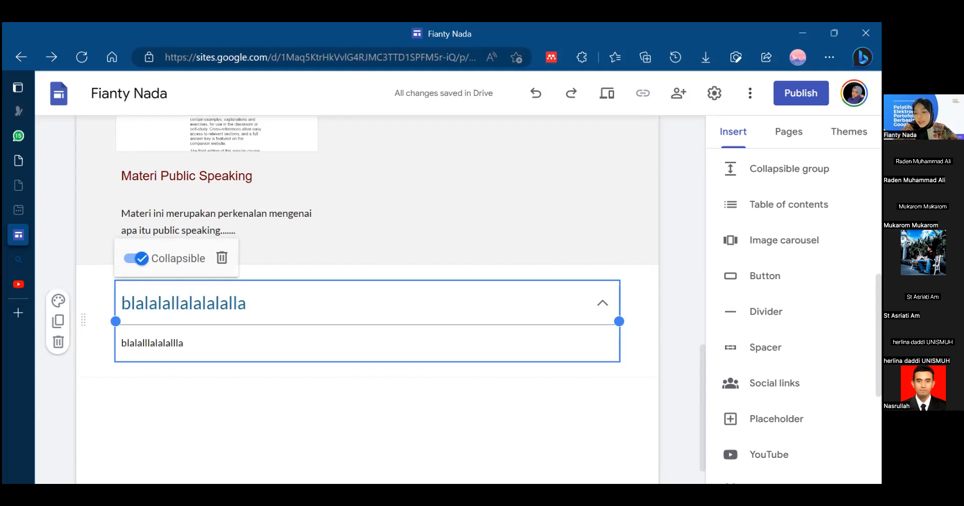
- Insert a table of contents listing the page's headings
{"action": "left_click", "coordinate": [770, 211]}
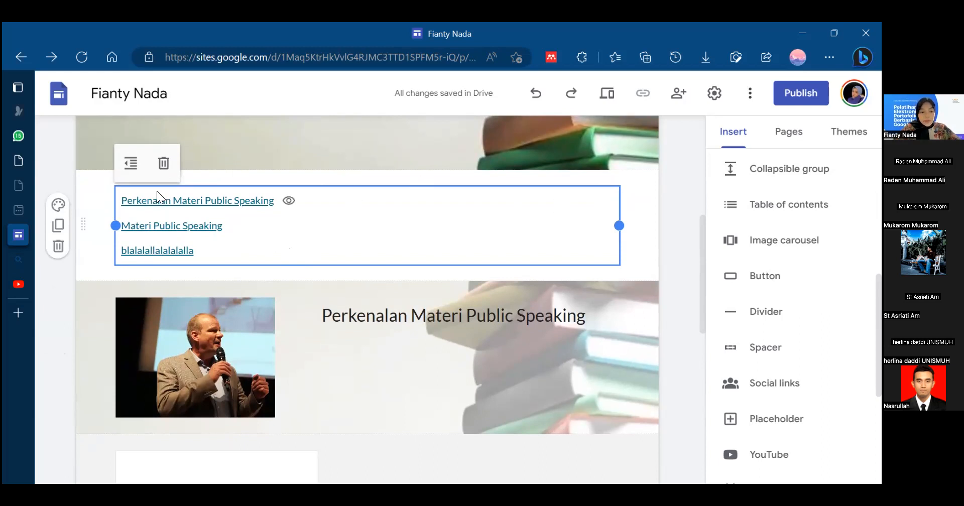
- Start a new image carousel below the table of contents and choose to upload its images from the computer
{"action": "left_click", "coordinate": [300, 332]}
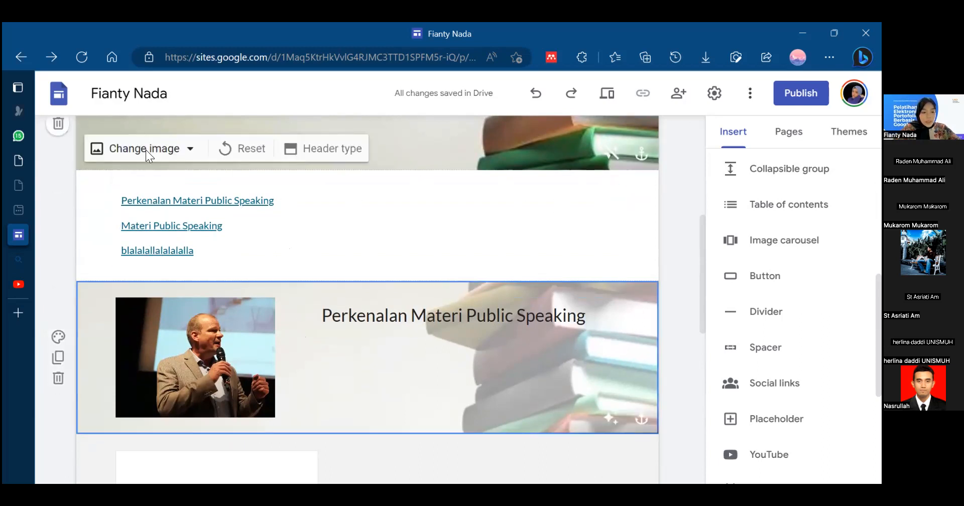
{"action": "left_click", "coordinate": [200, 214]}
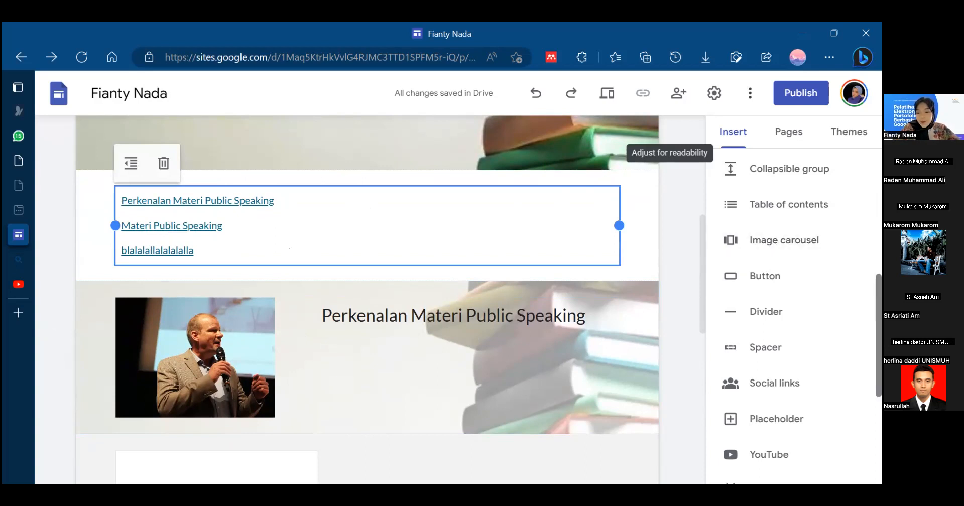
{"action": "left_click", "coordinate": [733, 245]}
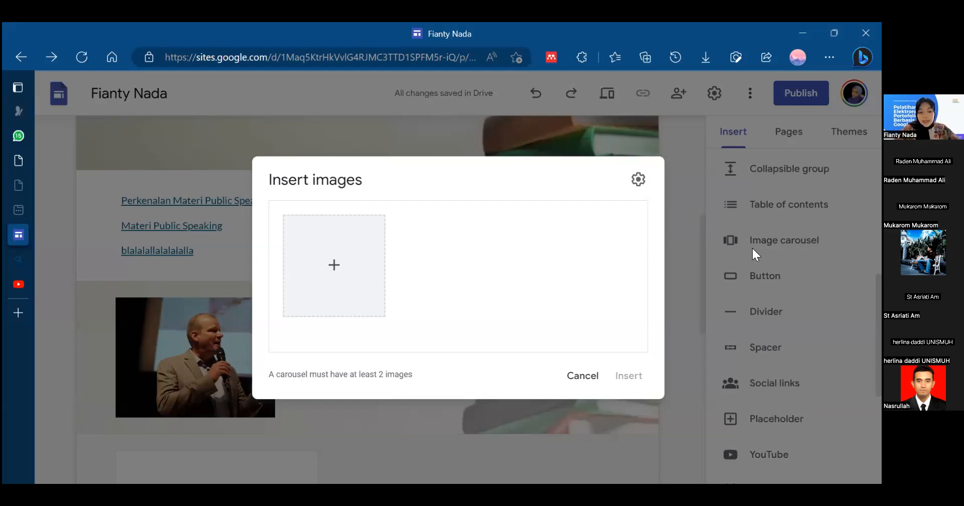
{"action": "left_click", "coordinate": [332, 269]}
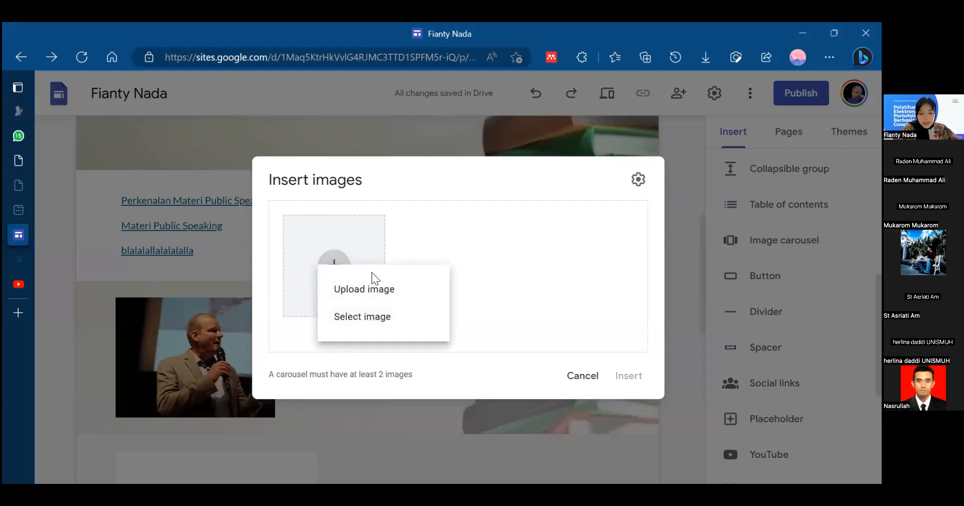
{"action": "left_click", "coordinate": [373, 287]}
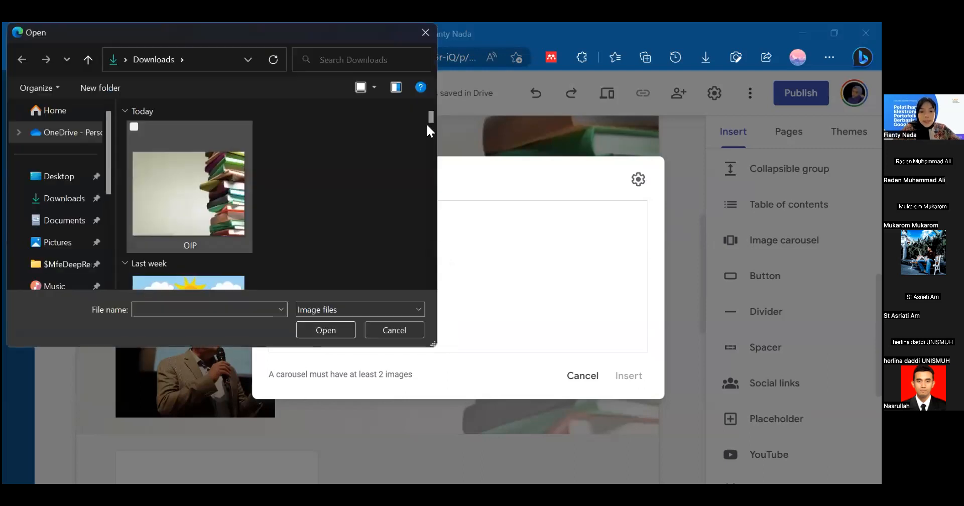
{"action": "left_click_drag", "start_coordinate": [427, 124], "coordinate": [436, 159]}
{"action": "scroll", "coordinate": [155, 108], "scroll_direction": "up", "scroll_amount": 1}
{"action": "left_click", "coordinate": [134, 131]}
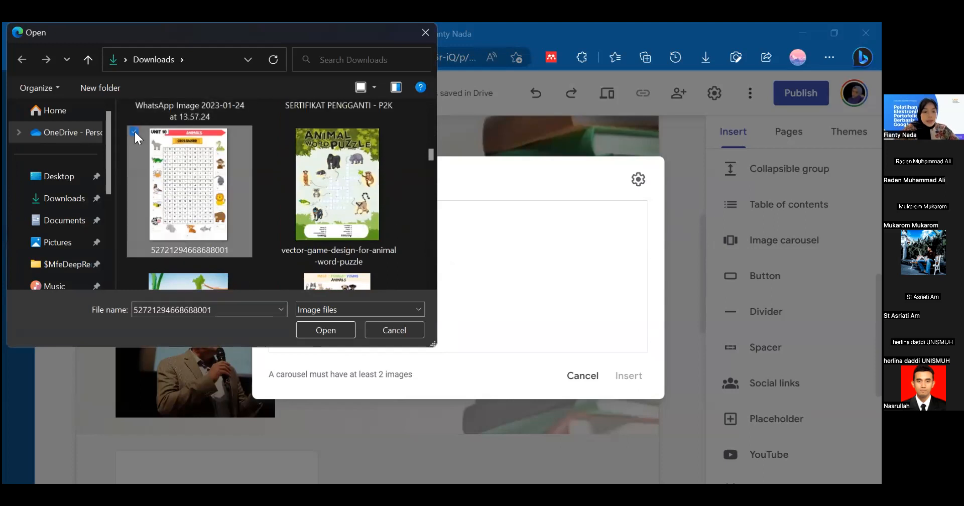
{"action": "left_click", "coordinate": [280, 128], "text": "ctrl"}
{"action": "scroll", "coordinate": [280, 130], "scroll_direction": "down", "scroll_amount": 2}
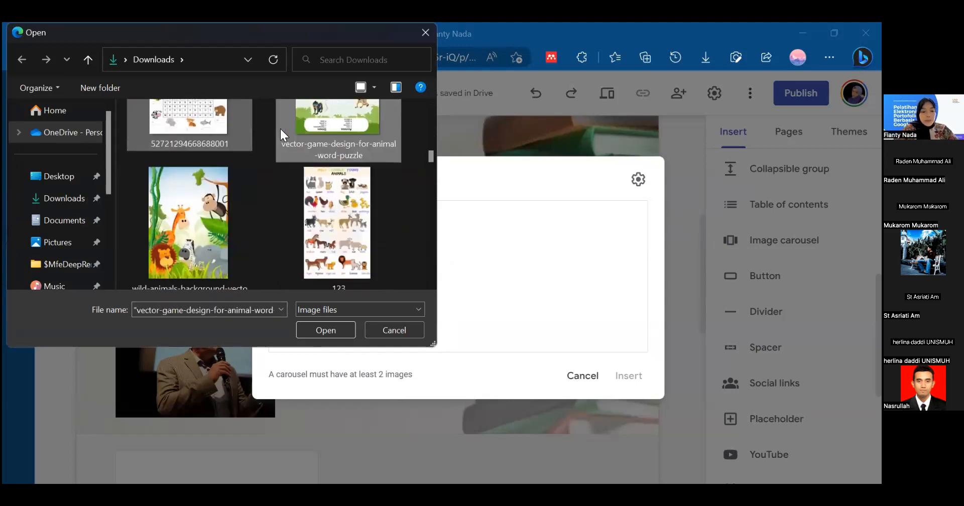
{"action": "left_click", "coordinate": [134, 169]}
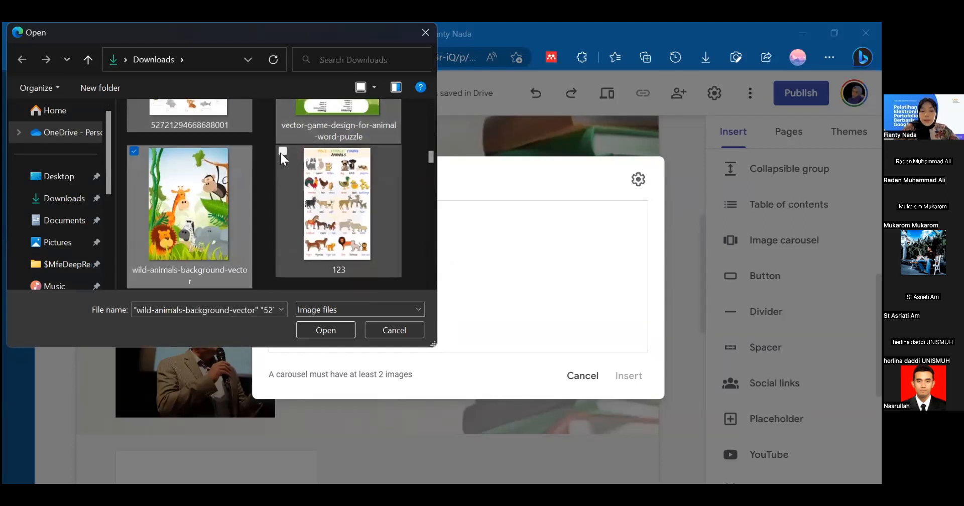
{"action": "left_click", "coordinate": [280, 152]}
{"action": "scroll", "coordinate": [146, 241], "scroll_direction": "down", "scroll_amount": 3}
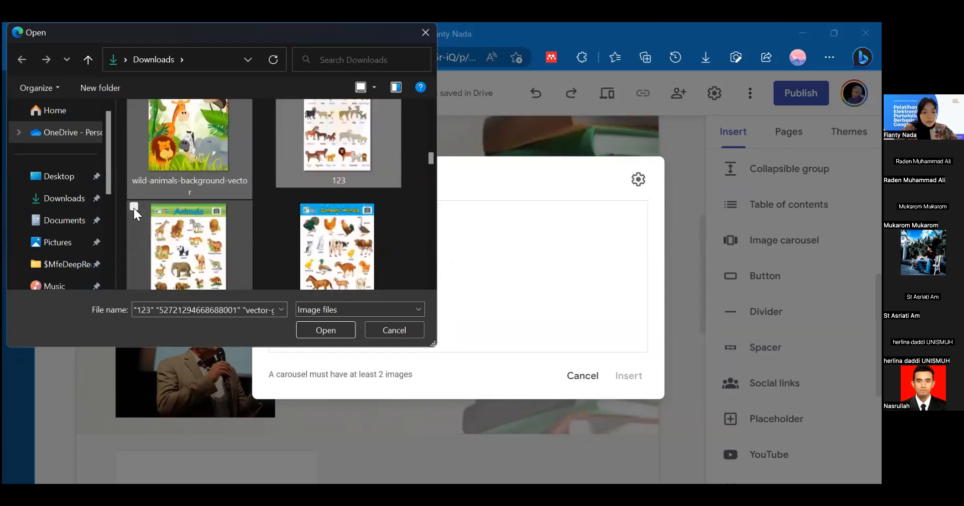
{"action": "left_click", "coordinate": [134, 206]}
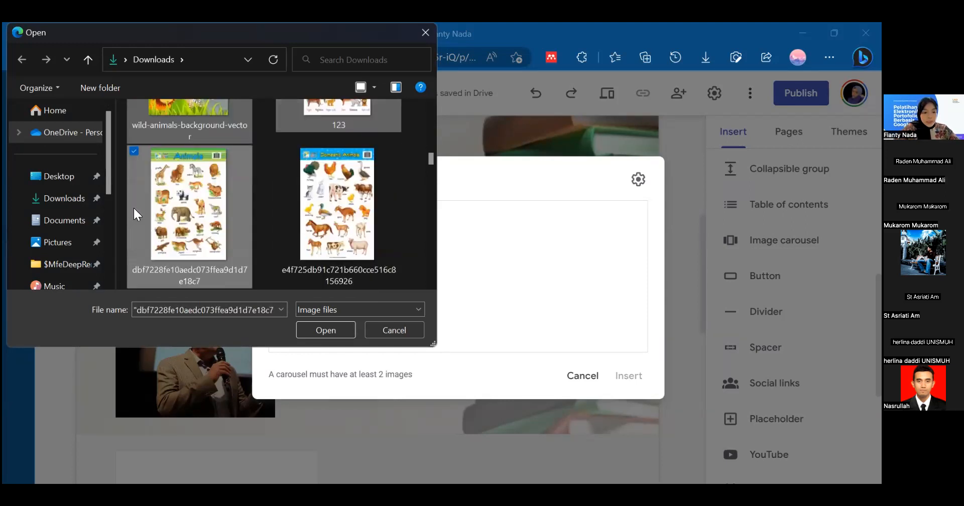
{"action": "left_click", "coordinate": [283, 148]}
{"action": "scroll", "coordinate": [149, 249], "scroll_direction": "down", "scroll_amount": 2}
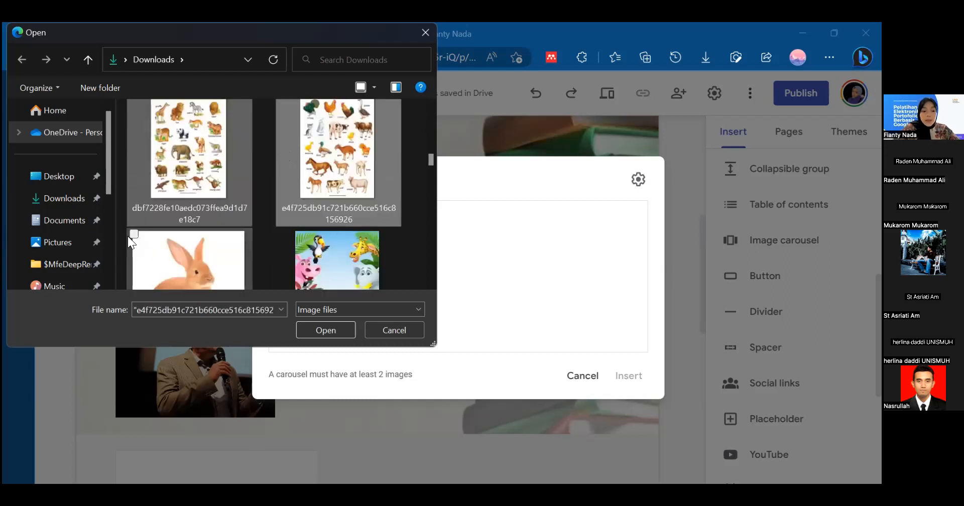
{"action": "left_click", "coordinate": [134, 233]}
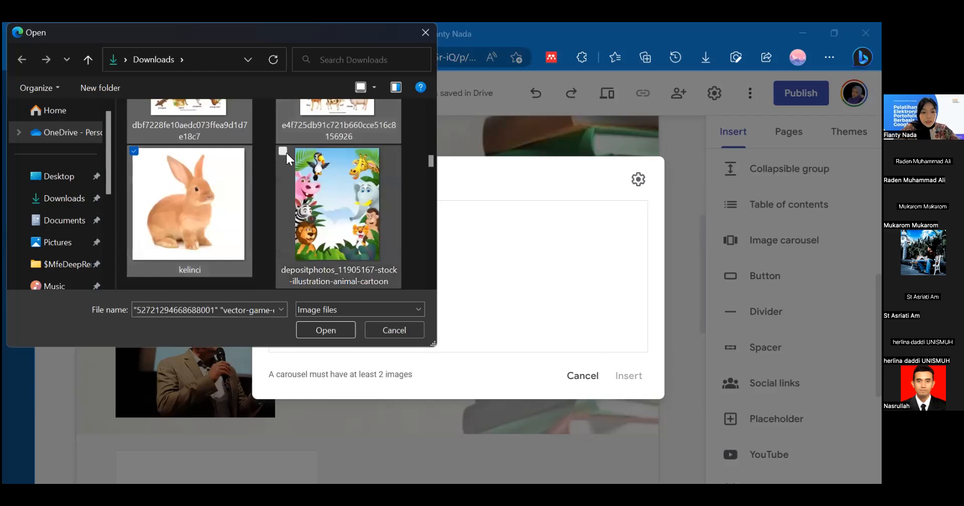
{"action": "left_click", "coordinate": [284, 151]}
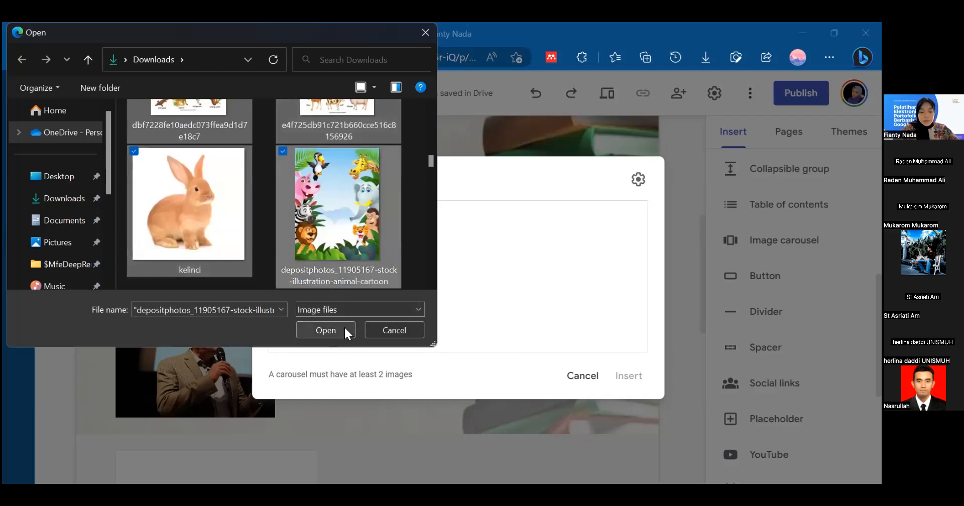
{"action": "left_click", "coordinate": [344, 331]}
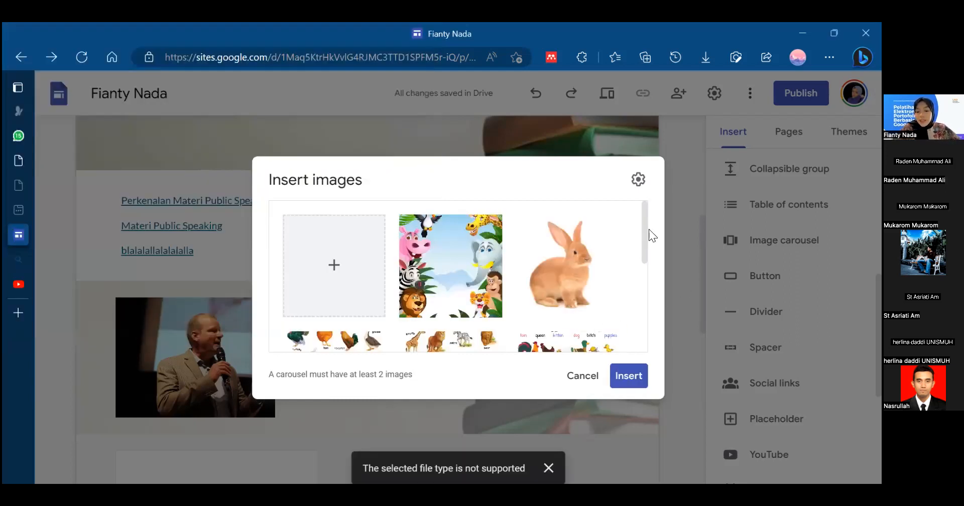
- Review the uploaded animal pictures and insert the image carousel into the page
{"action": "scroll", "coordinate": [622, 313], "scroll_direction": "down", "scroll_amount": 5}
{"action": "scroll", "coordinate": [614, 249], "scroll_direction": "up", "scroll_amount": 4}
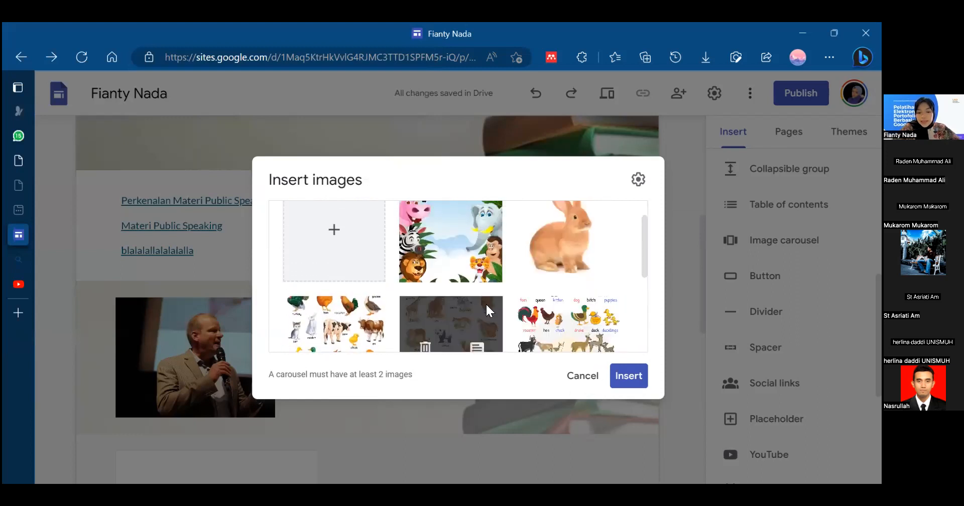
{"action": "scroll", "coordinate": [643, 219], "scroll_direction": "up", "scroll_amount": 1}
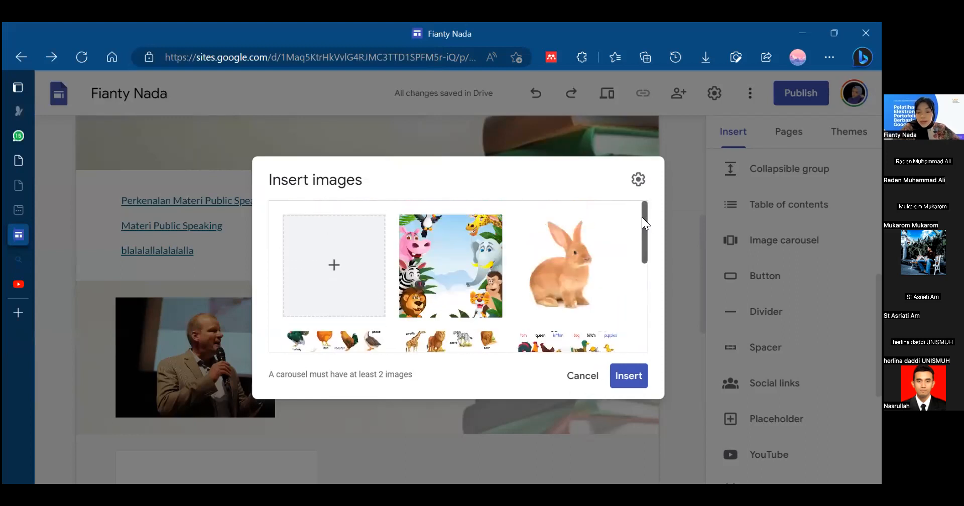
{"action": "scroll", "coordinate": [645, 277], "scroll_direction": "down", "scroll_amount": 3}
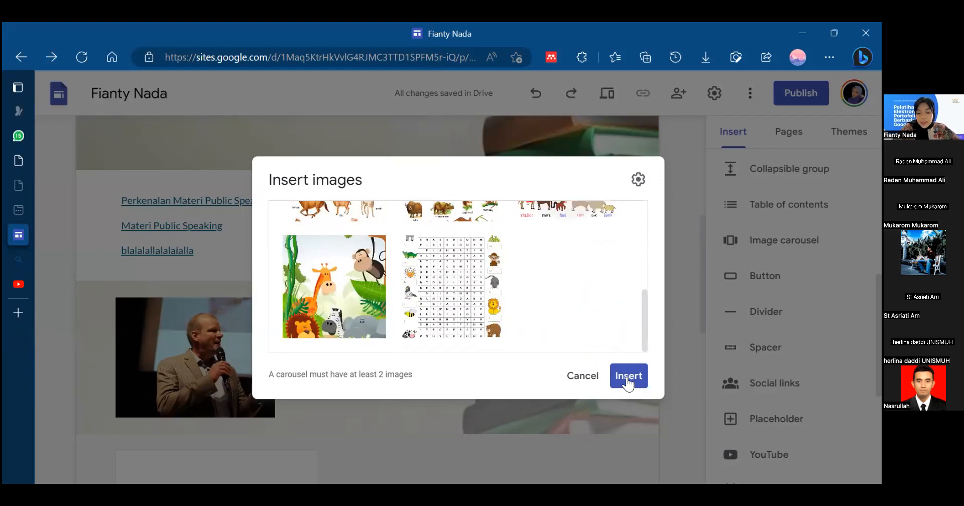
{"action": "left_click", "coordinate": [627, 381]}
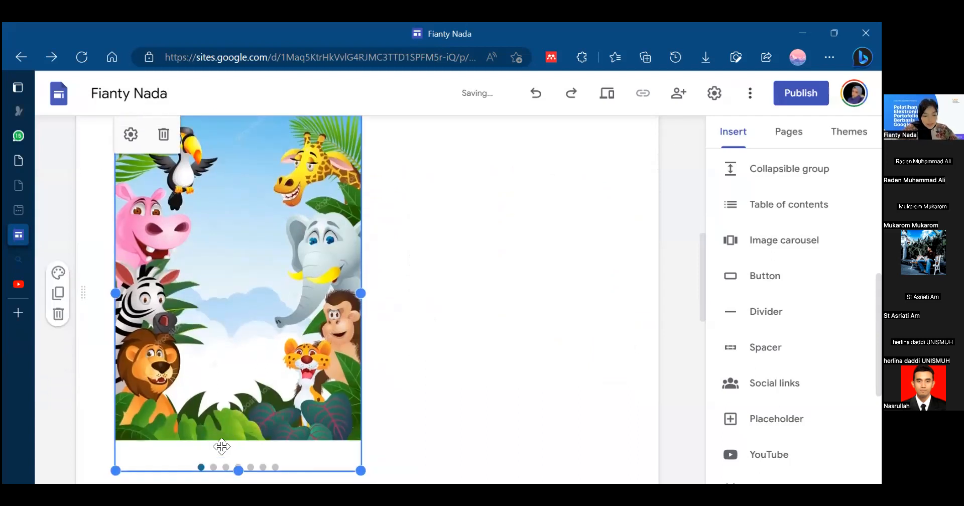
{"action": "scroll", "coordinate": [426, 400], "scroll_direction": "down", "scroll_amount": 1}
{"action": "left_click", "coordinate": [396, 339]}
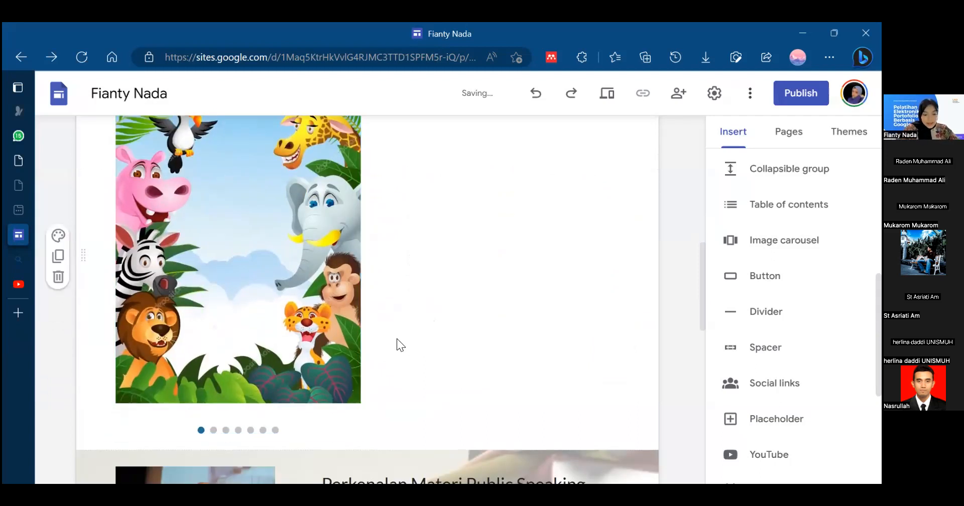
{"action": "left_click", "coordinate": [261, 282]}
{"action": "left_click", "coordinate": [431, 259]}
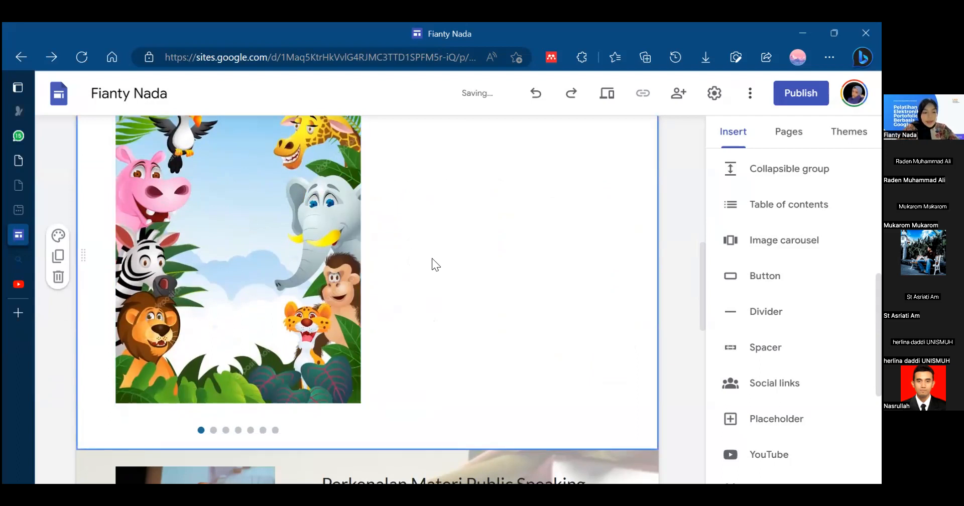
{"action": "left_click", "coordinate": [346, 274]}
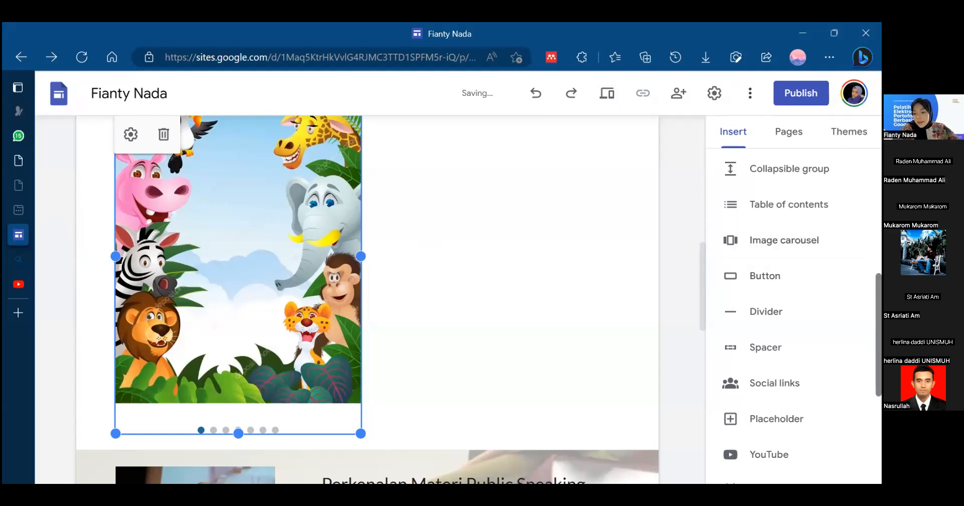
{"action": "scroll", "coordinate": [790, 312], "scroll_direction": "down", "scroll_amount": 1}
{"action": "scroll", "coordinate": [790, 217], "scroll_direction": "down", "scroll_amount": 1}
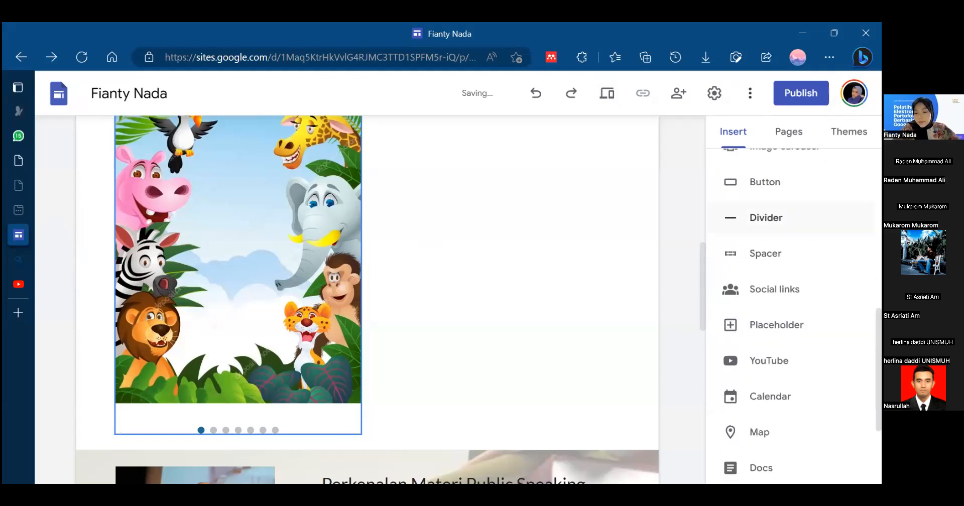
{"action": "left_click", "coordinate": [768, 190]}
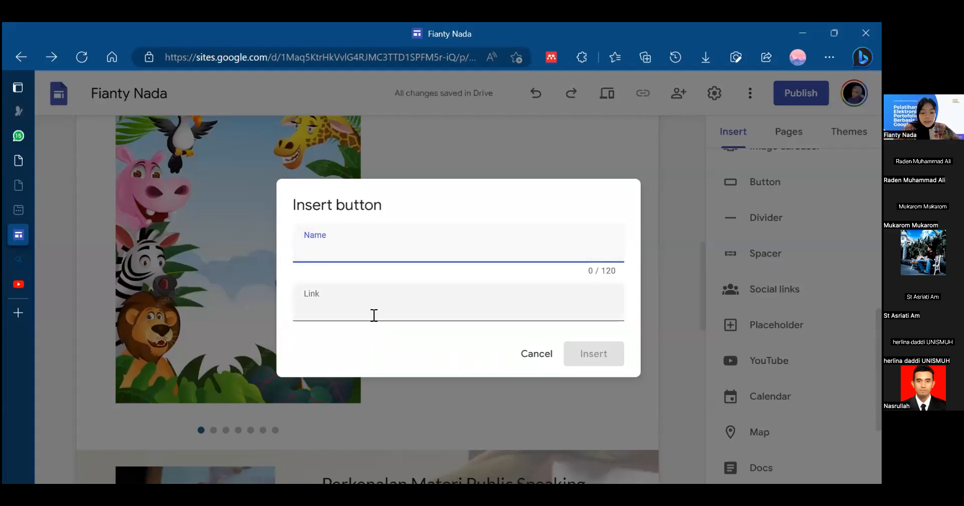
{"action": "type", "text": "Materi"}
{"action": "left_click", "coordinate": [339, 320]}
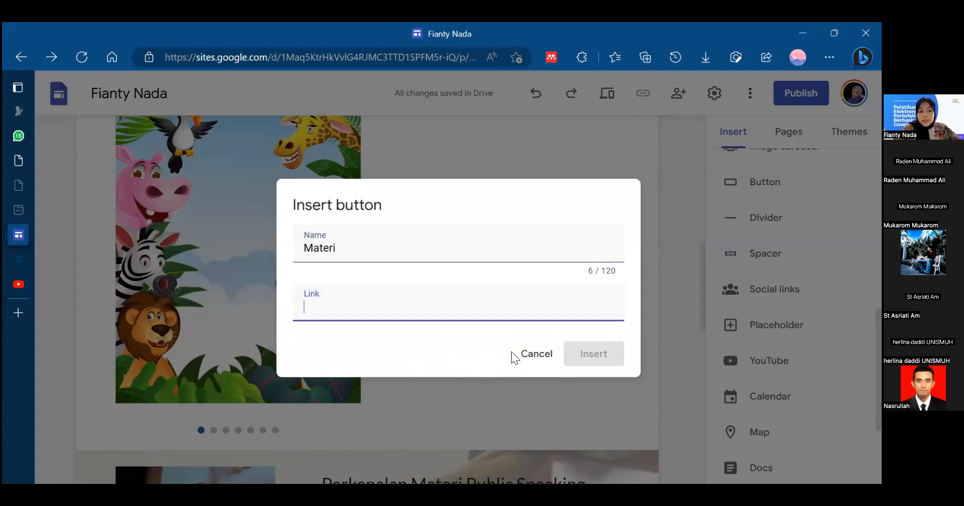
{"action": "left_click", "coordinate": [544, 360]}
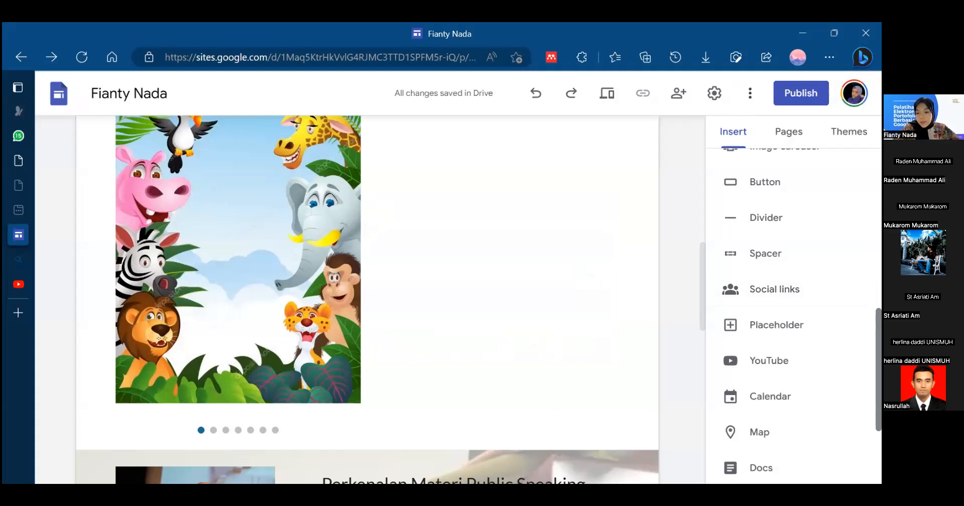
- Insert a spacer between the image carousel and the "Perkenalan Materi Public Speaking" section and check how it looks
{"action": "scroll", "coordinate": [772, 191], "scroll_direction": "down", "scroll_amount": 1}
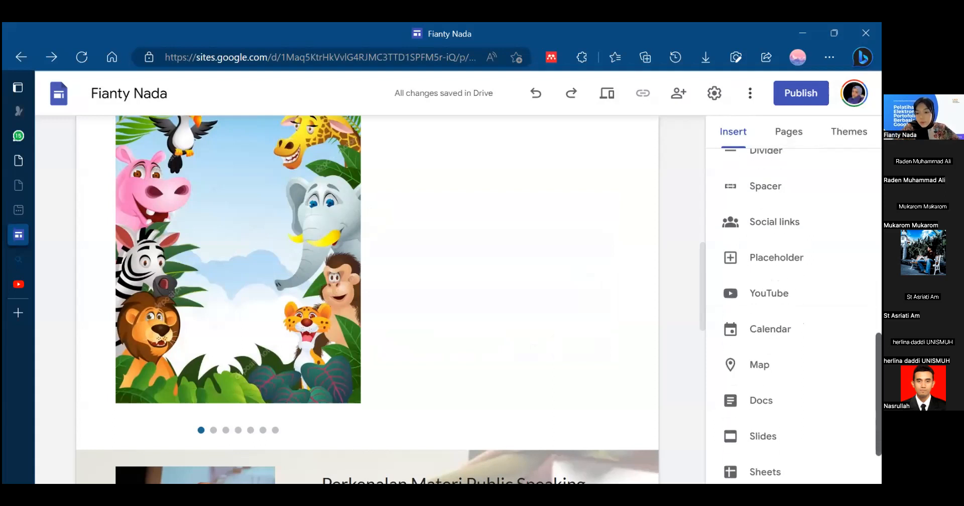
{"action": "left_click", "coordinate": [772, 190]}
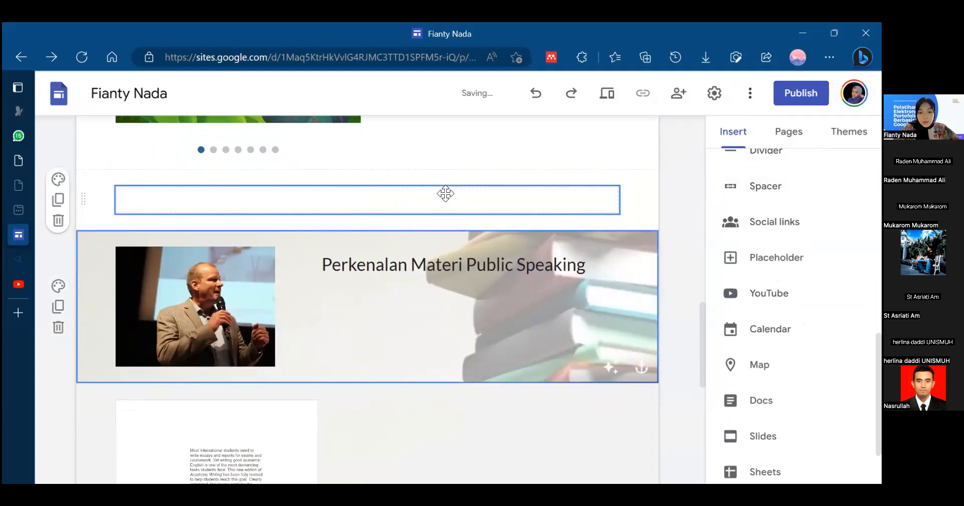
{"action": "left_click", "coordinate": [441, 192]}
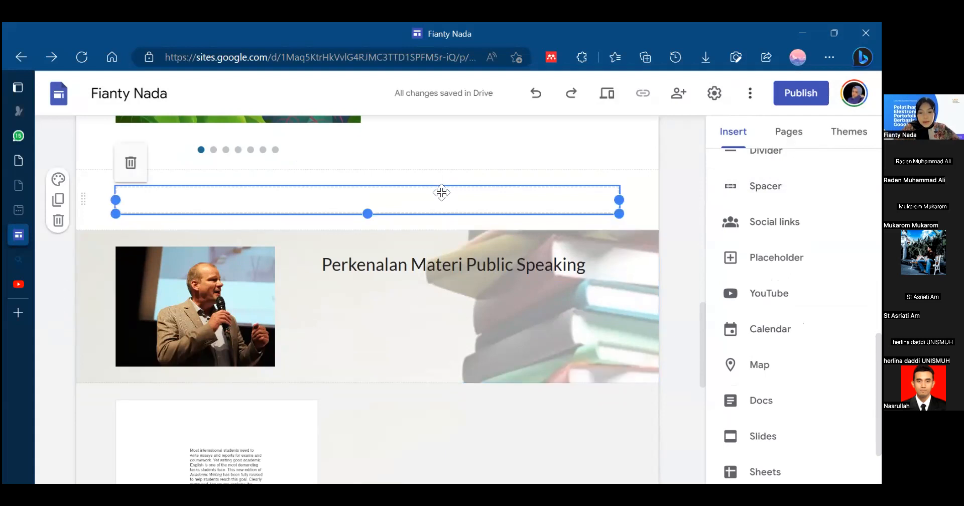
{"action": "left_click", "coordinate": [488, 162]}
{"action": "left_click", "coordinate": [475, 342]}
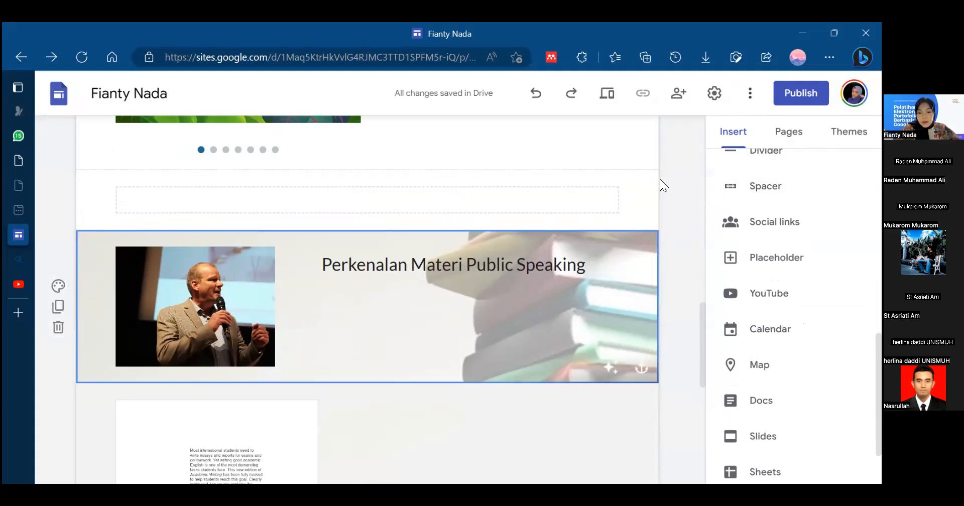
{"action": "left_click", "coordinate": [650, 180]}
{"action": "left_click", "coordinate": [535, 402]}
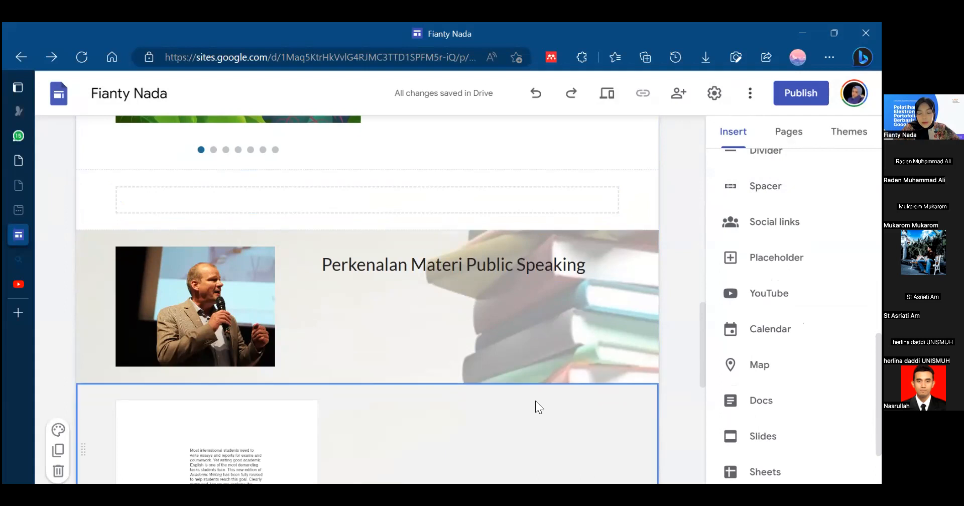
{"action": "left_click", "coordinate": [557, 187]}
{"action": "left_click", "coordinate": [641, 214]}
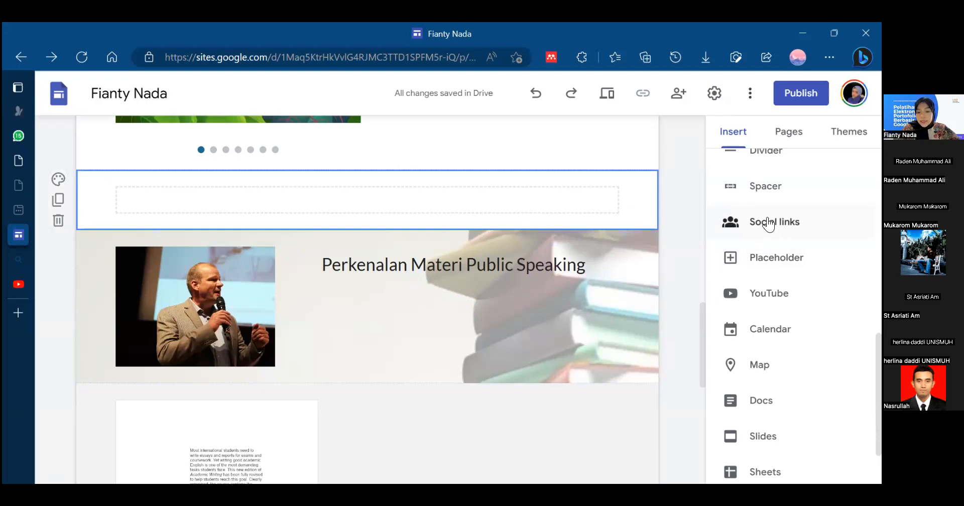
{"action": "left_click", "coordinate": [737, 223]}
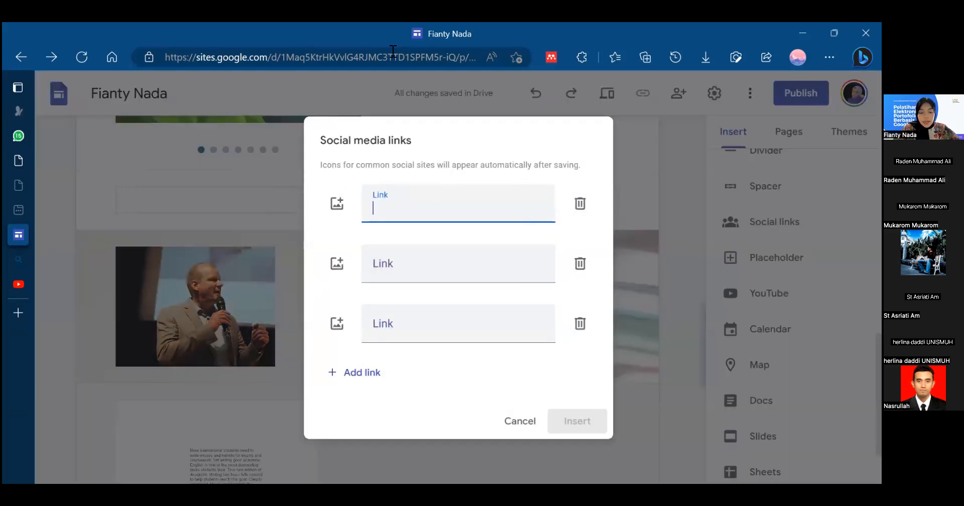
{"action": "left_click", "coordinate": [338, 213]}
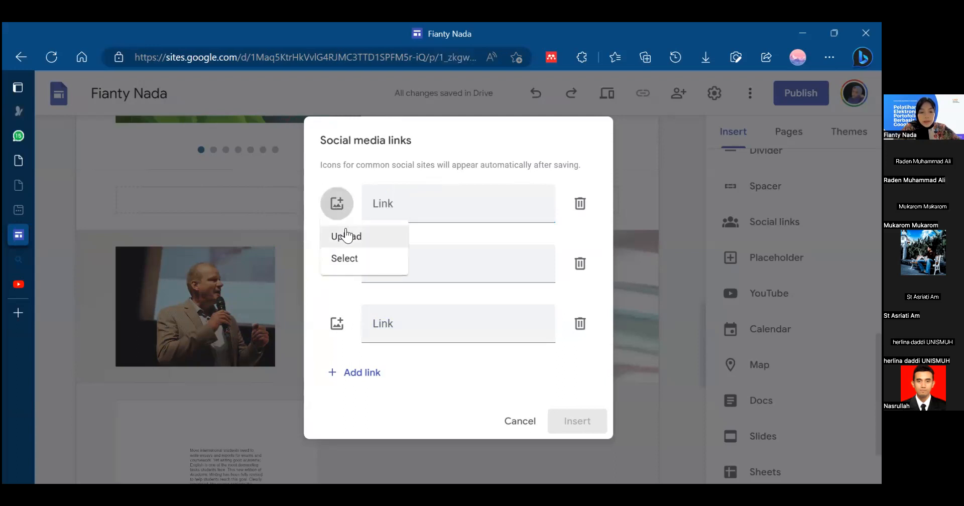
{"action": "left_click", "coordinate": [348, 236]}
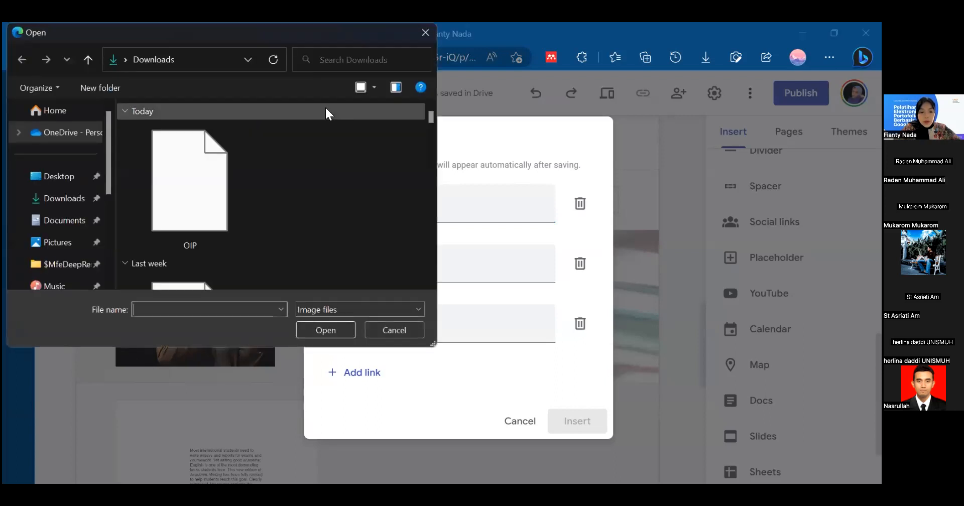
{"action": "left_click", "coordinate": [384, 327]}
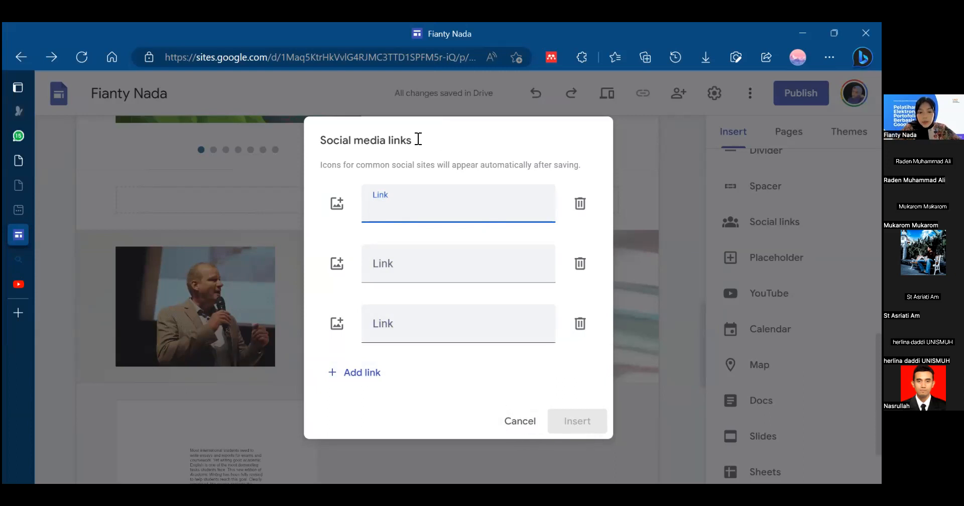
{"action": "left_click", "coordinate": [520, 424]}
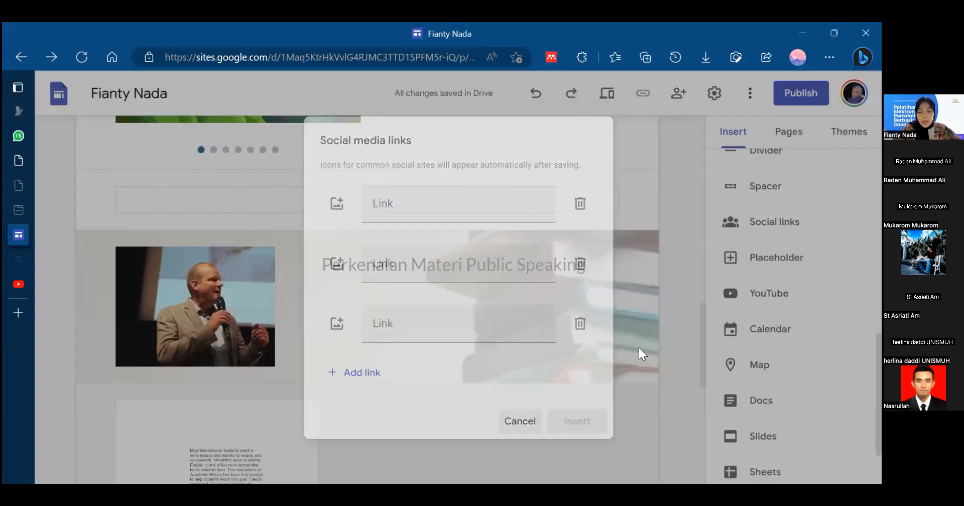
- Insert a placeholder below the "Perkenalan Materi Public Speaking" section and look through the content types it can hold
{"action": "left_click_drag", "start_coordinate": [703, 352], "coordinate": [703, 395]}
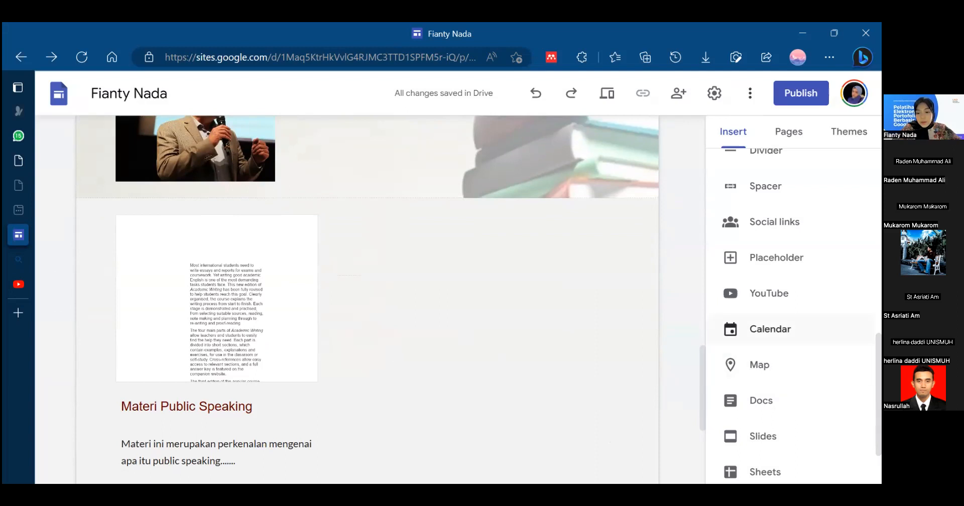
{"action": "scroll", "coordinate": [793, 351], "scroll_direction": "down", "scroll_amount": 2}
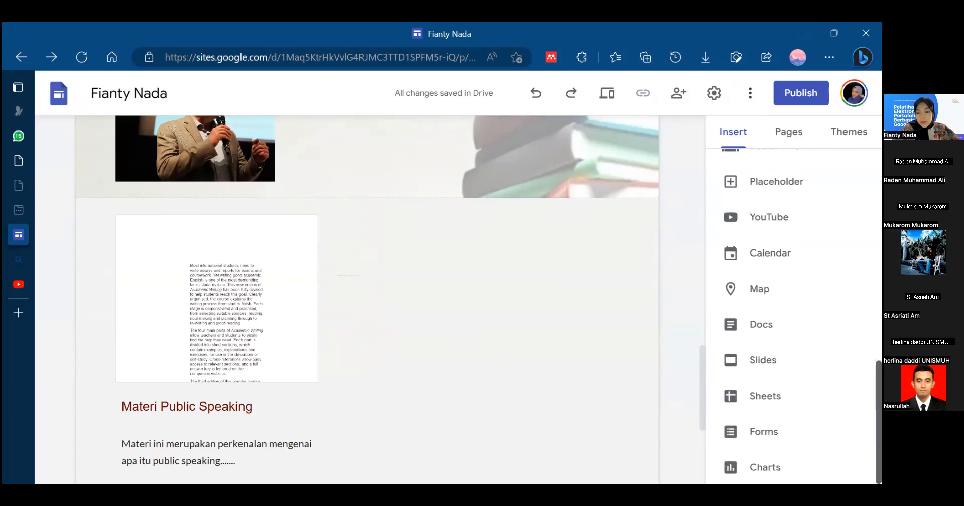
{"action": "left_click", "coordinate": [769, 186]}
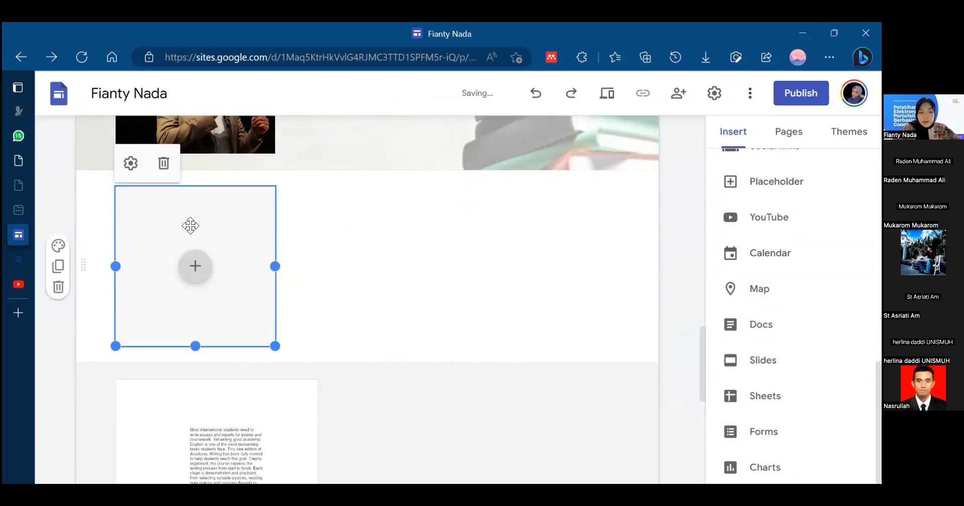
{"action": "left_click", "coordinate": [195, 266]}
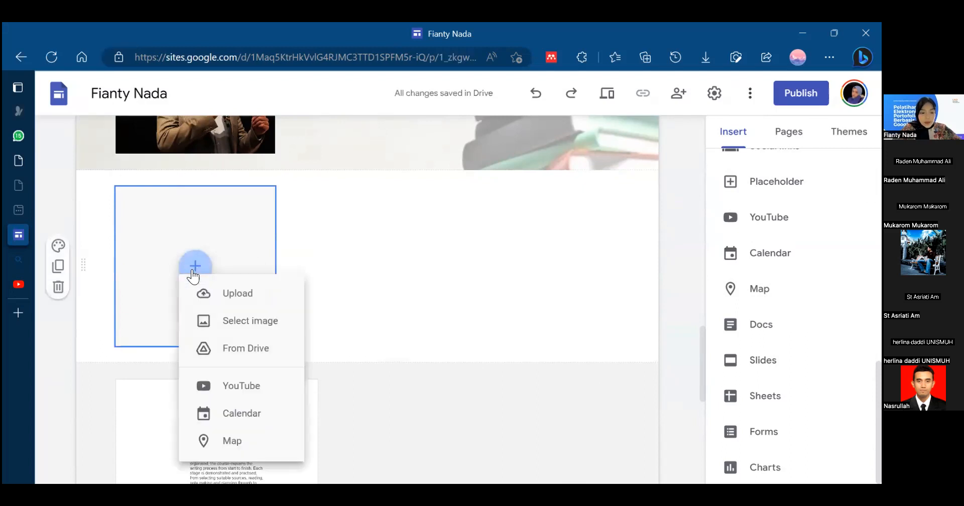
{"action": "left_click", "coordinate": [603, 268]}
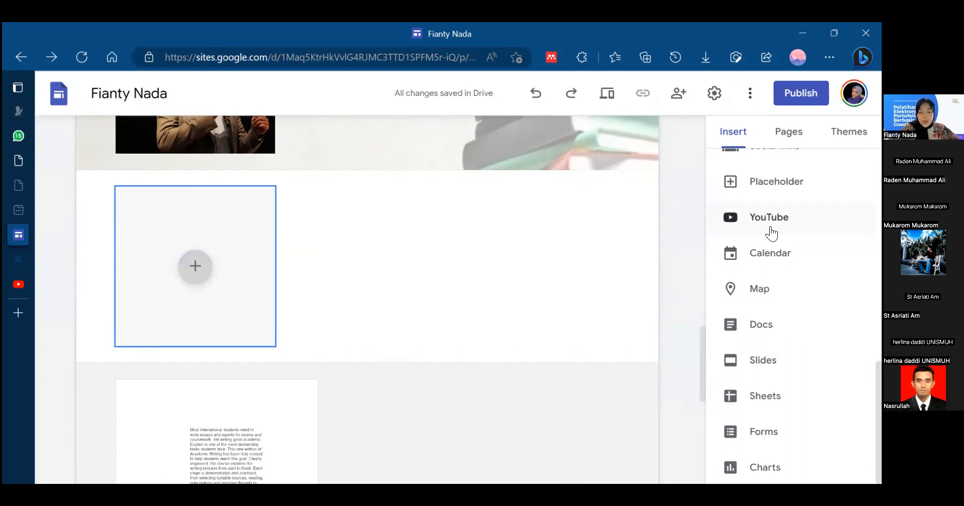
- Start adding a YouTube video at the end of the page and search for "materi public speaking kuliah semester 1"
{"action": "left_click_drag", "start_coordinate": [703, 372], "coordinate": [700, 459]}
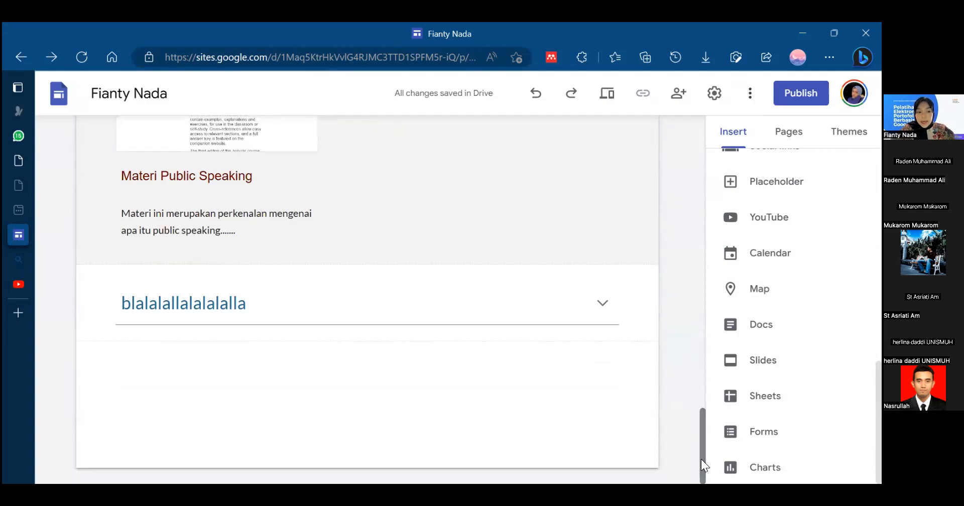
{"action": "left_click", "coordinate": [757, 213]}
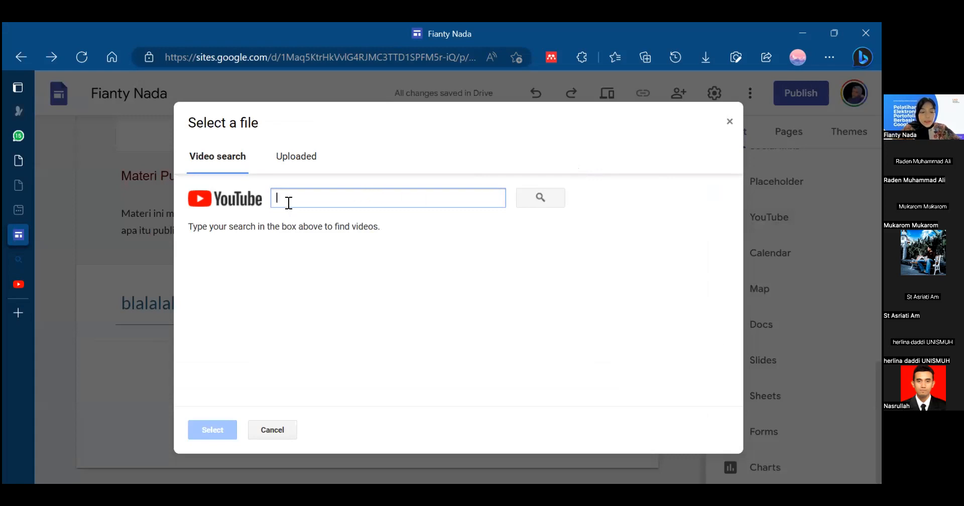
{"action": "type", "text": "materi public speaking semester 1"}
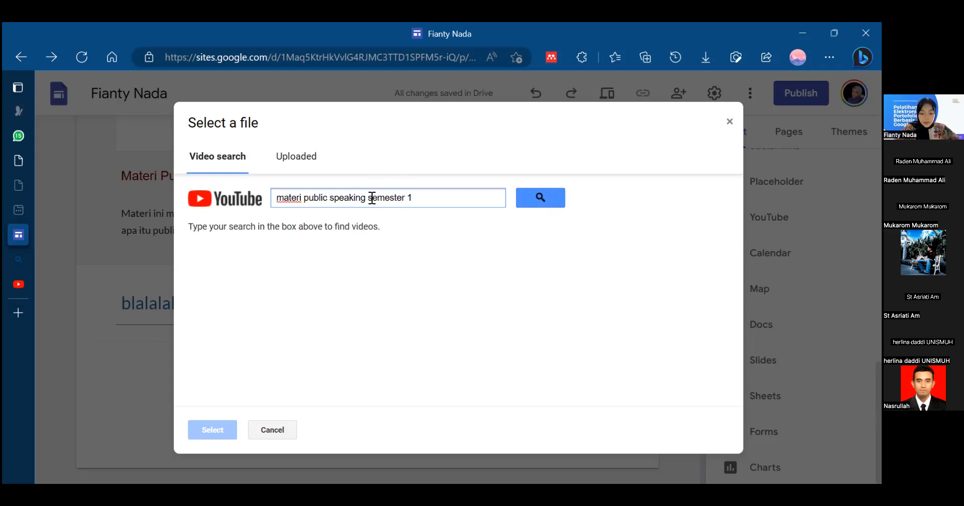
{"action": "left_click", "coordinate": [372, 197]}
{"action": "type", "text": "kuliah"}
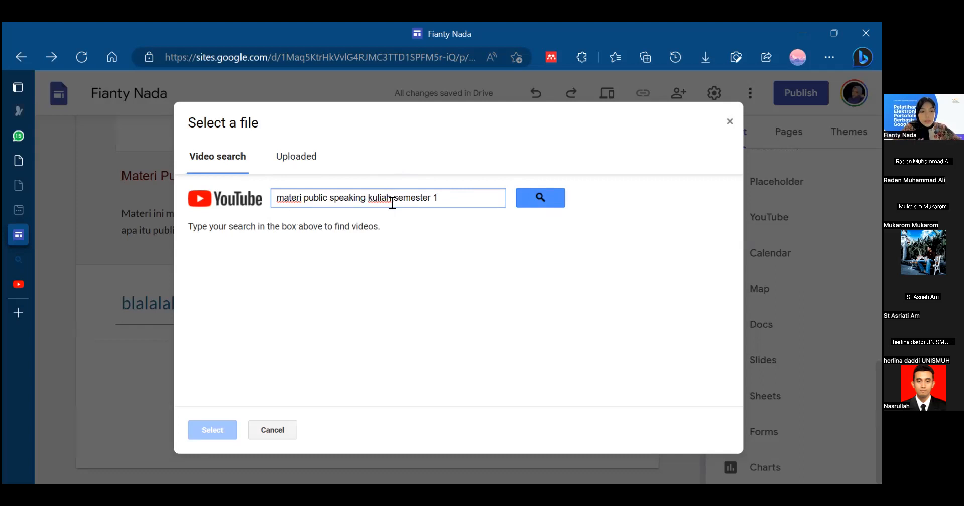
{"action": "left_click", "coordinate": [282, 198]}
{"action": "left_click", "coordinate": [484, 197]}
{"action": "left_click", "coordinate": [544, 197]}
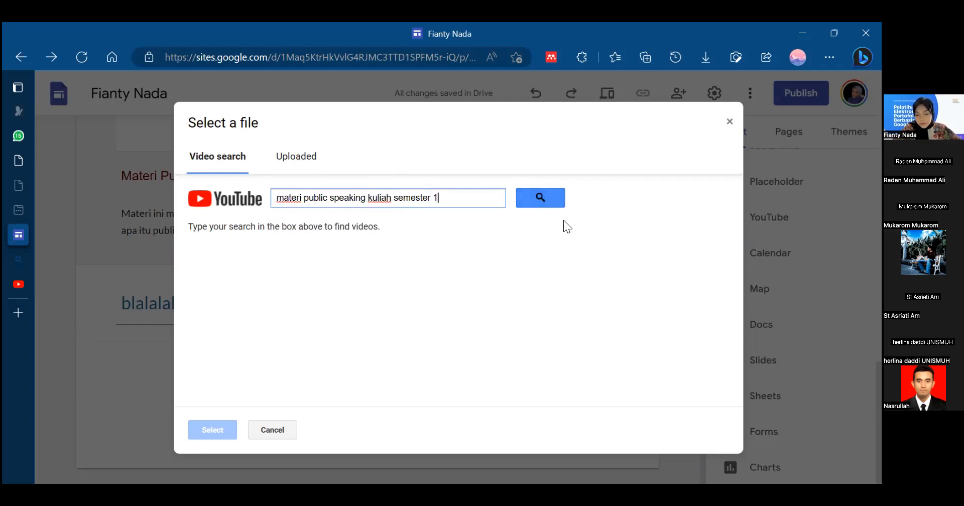
{"action": "left_click", "coordinate": [532, 197]}
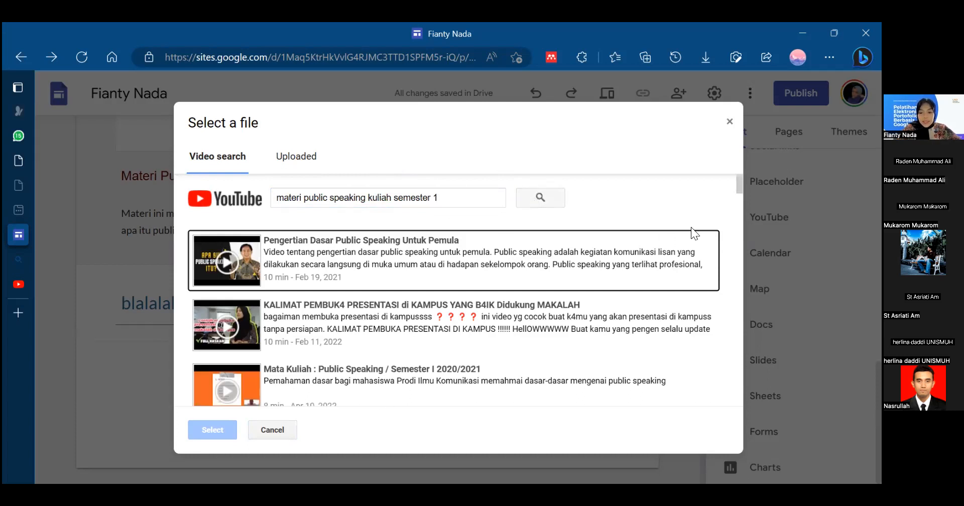
- Browse the video results and insert "Pengertian Dasar Public Speaking Untuk Pemula" below the collapsible group
{"action": "scroll", "coordinate": [733, 233], "scroll_direction": "down", "scroll_amount": 15}
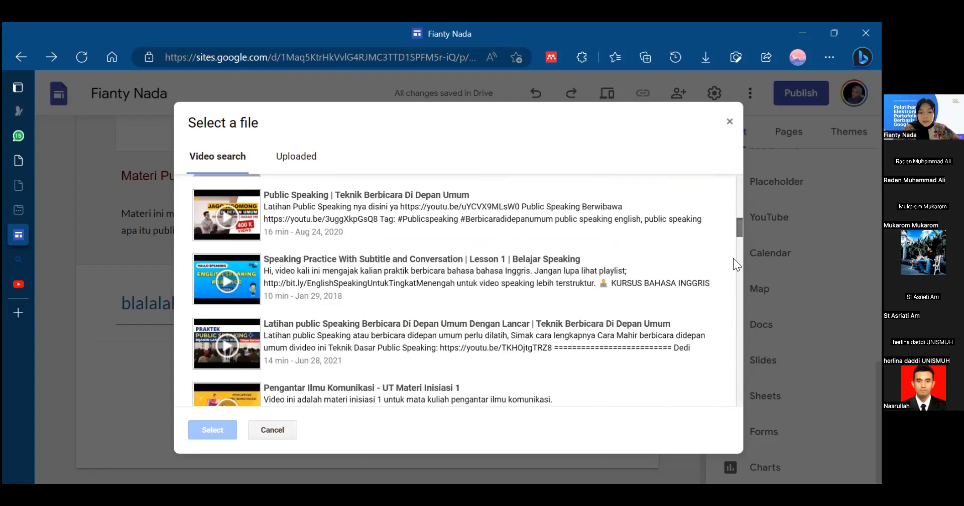
{"action": "scroll", "coordinate": [713, 201], "scroll_direction": "up", "scroll_amount": 15}
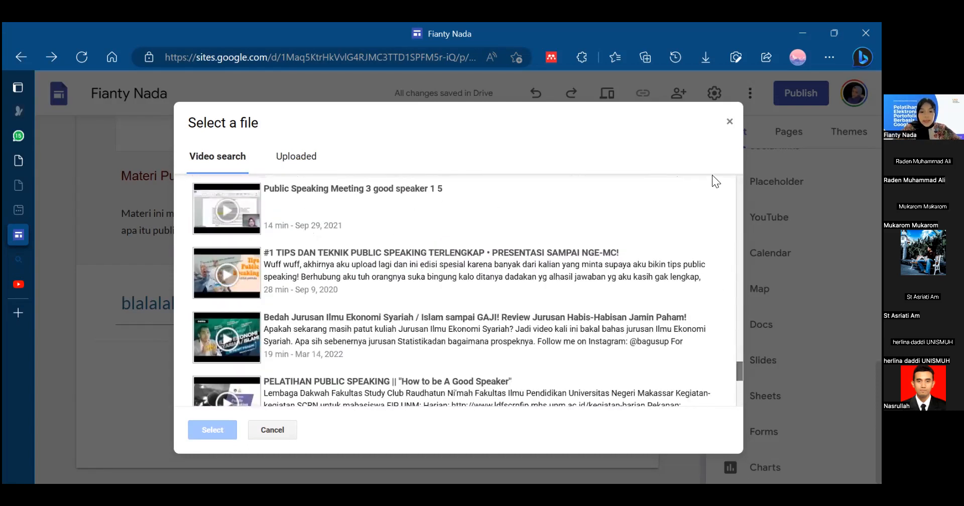
{"action": "scroll", "coordinate": [306, 285], "scroll_direction": "up", "scroll_amount": 1}
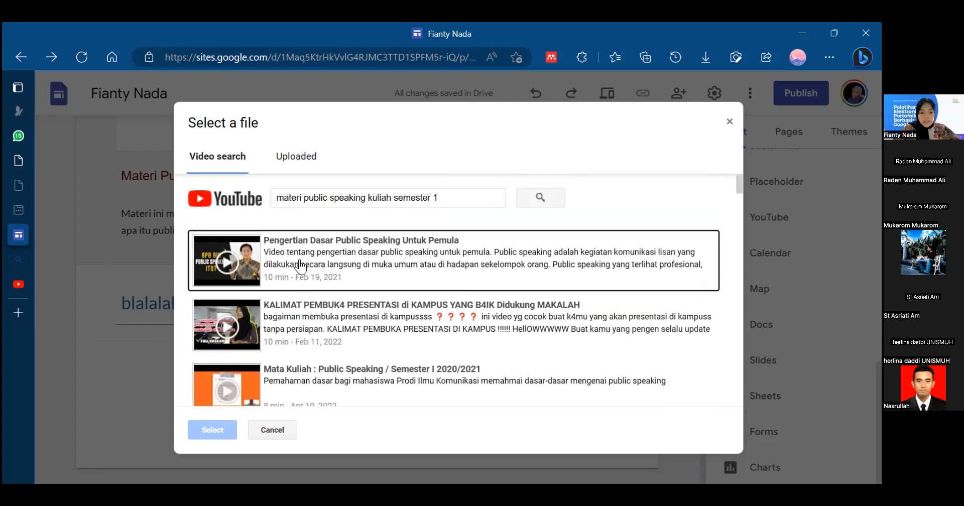
{"action": "left_click", "coordinate": [301, 267]}
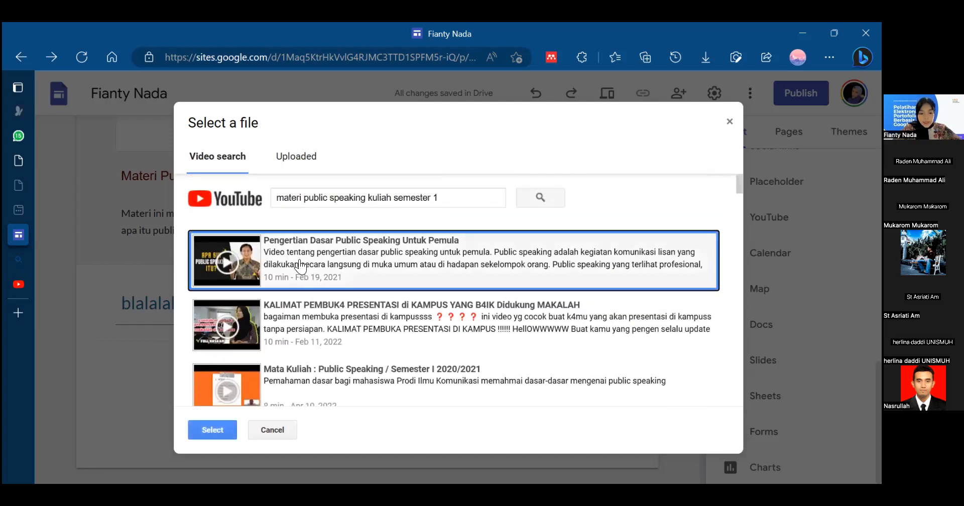
{"action": "left_click", "coordinate": [198, 428]}
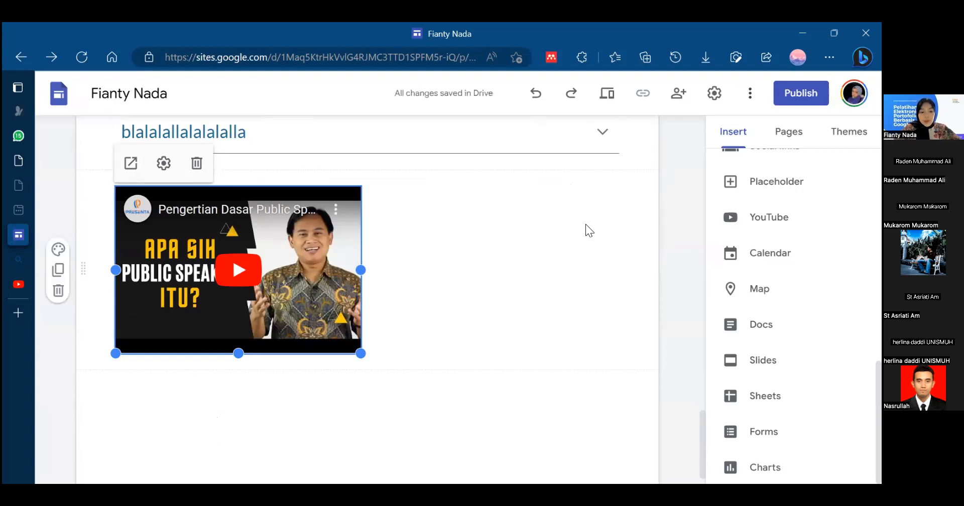
{"action": "left_click", "coordinate": [510, 241]}
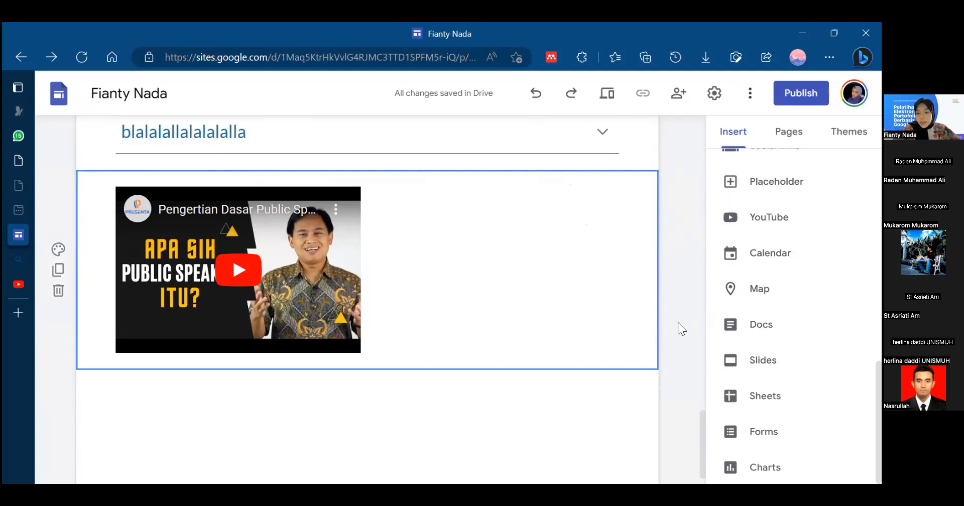
- Start inserting a calendar below the YouTube video
{"action": "left_click", "coordinate": [743, 257]}
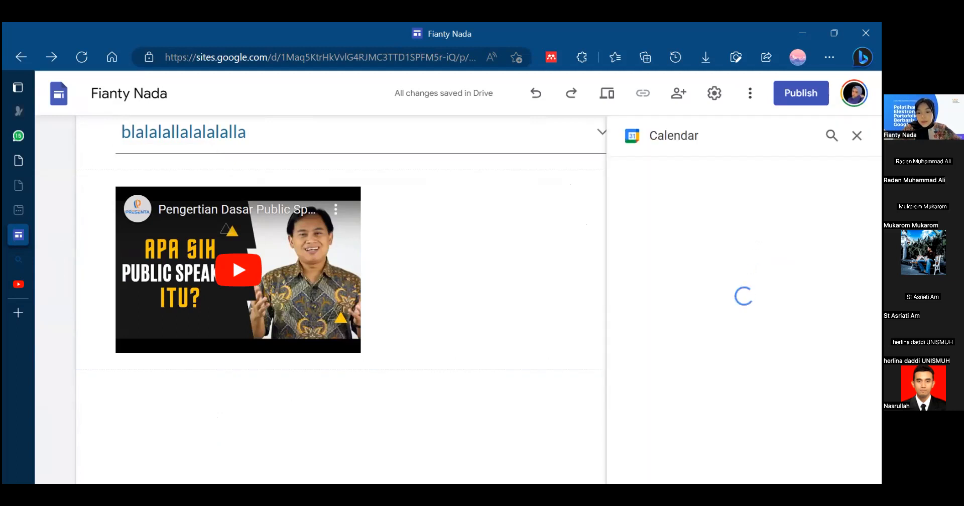
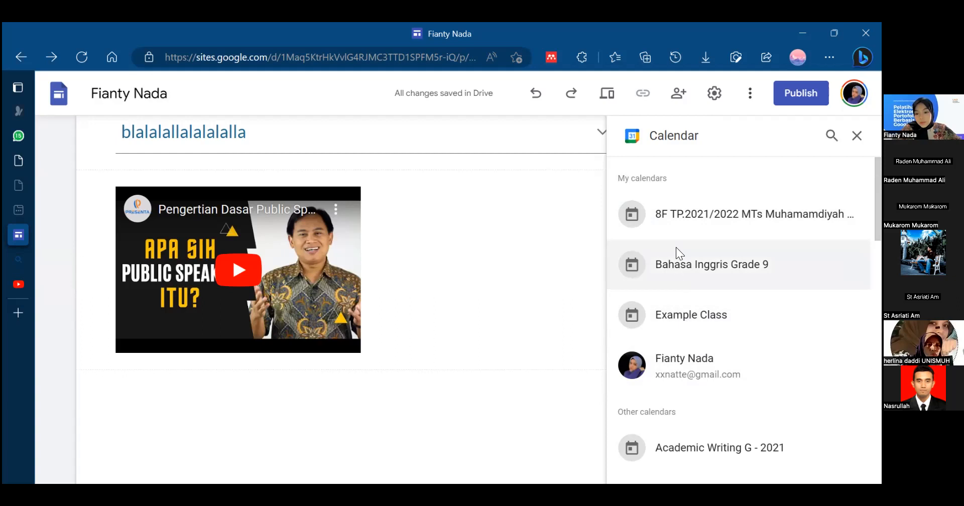
- Insert the "Bahasa Inggris Grade 9" calendar below the YouTube video
{"action": "left_click", "coordinate": [692, 292]}
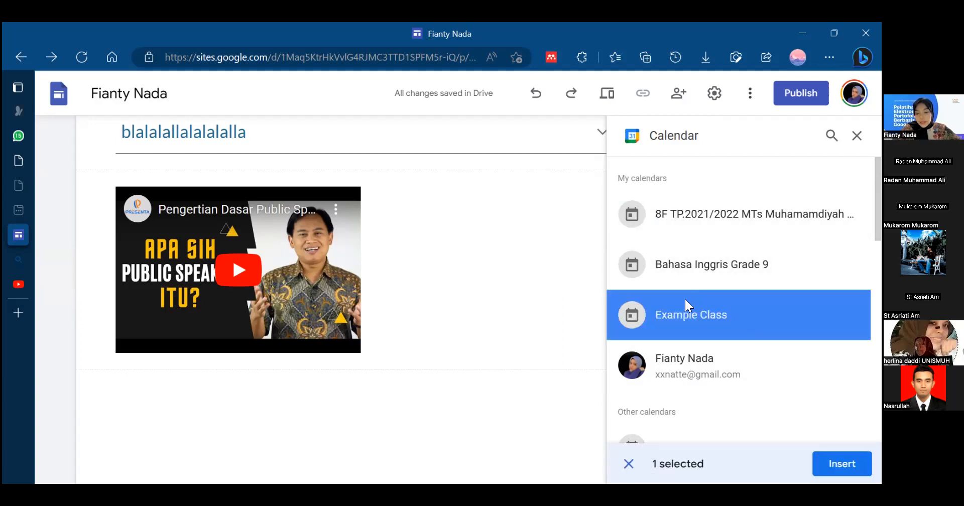
{"action": "left_click", "coordinate": [674, 266]}
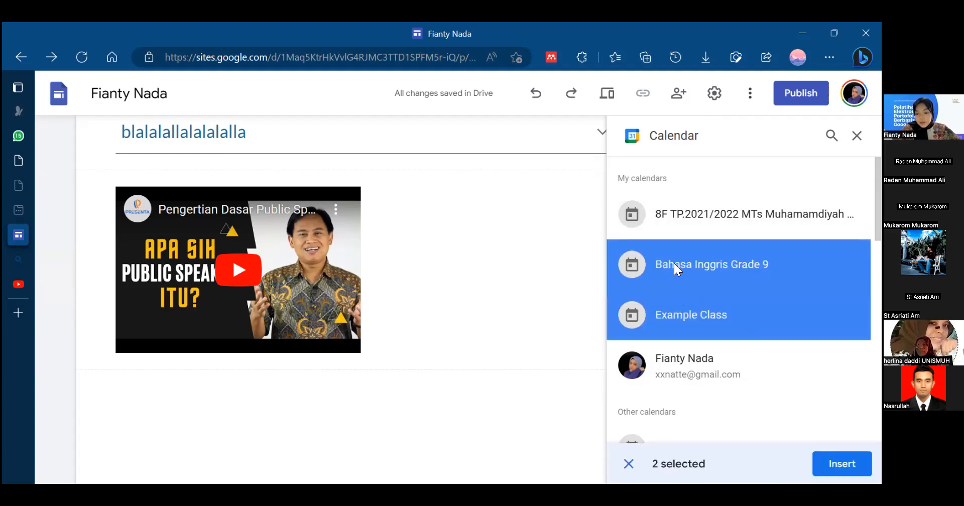
{"action": "left_click", "coordinate": [717, 324]}
{"action": "left_click", "coordinate": [841, 464]}
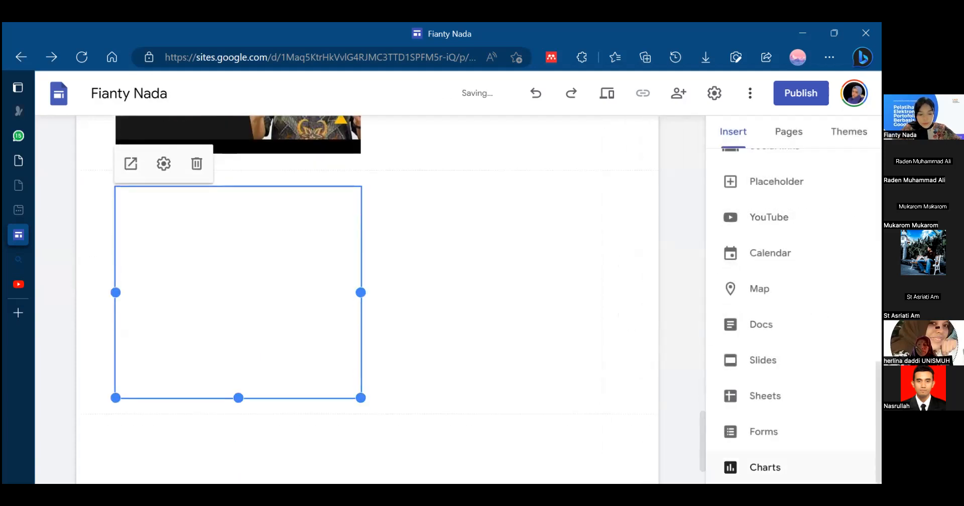
{"action": "left_click", "coordinate": [569, 319]}
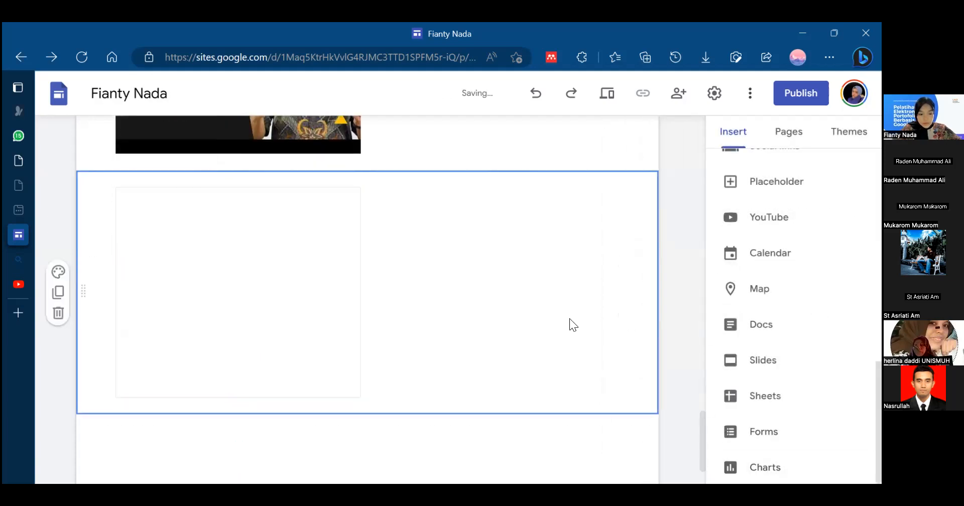
{"action": "left_click", "coordinate": [322, 301]}
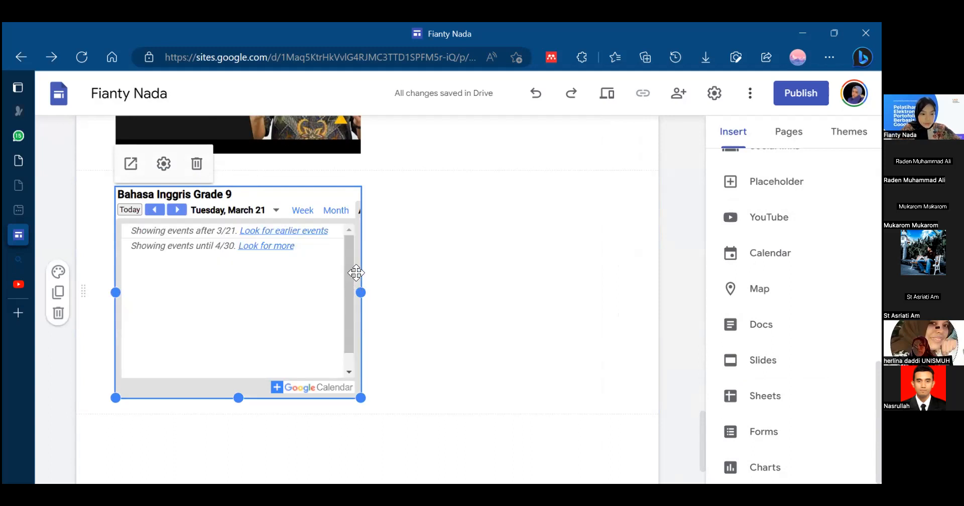
{"action": "left_click", "coordinate": [397, 309]}
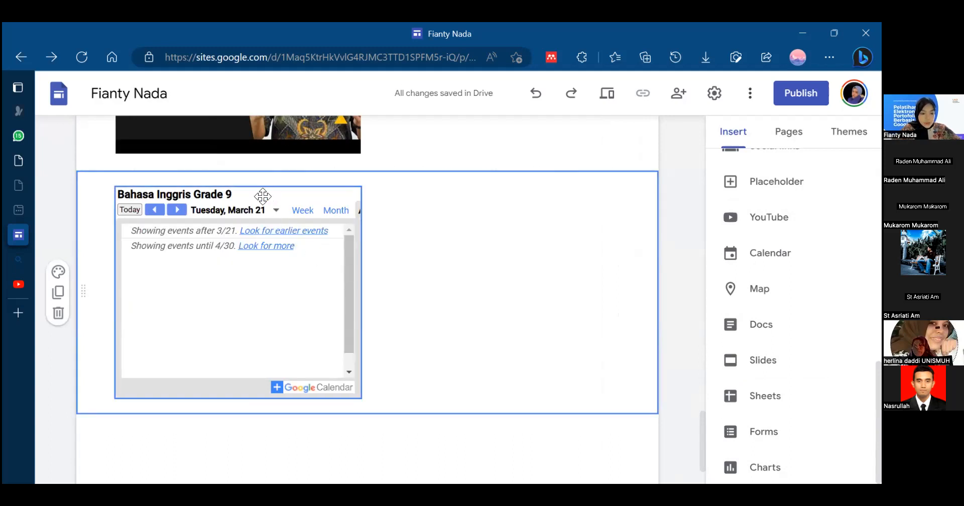
{"action": "left_click", "coordinate": [384, 448]}
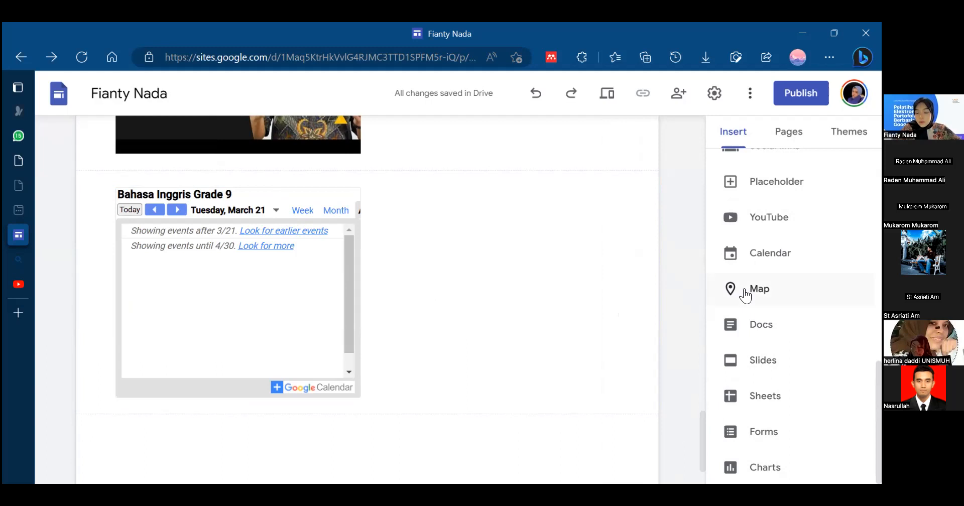
- Start inserting a map and set its location to "Universitas Ahmad Dahlan - Kampus 4"
{"action": "left_click", "coordinate": [765, 287]}
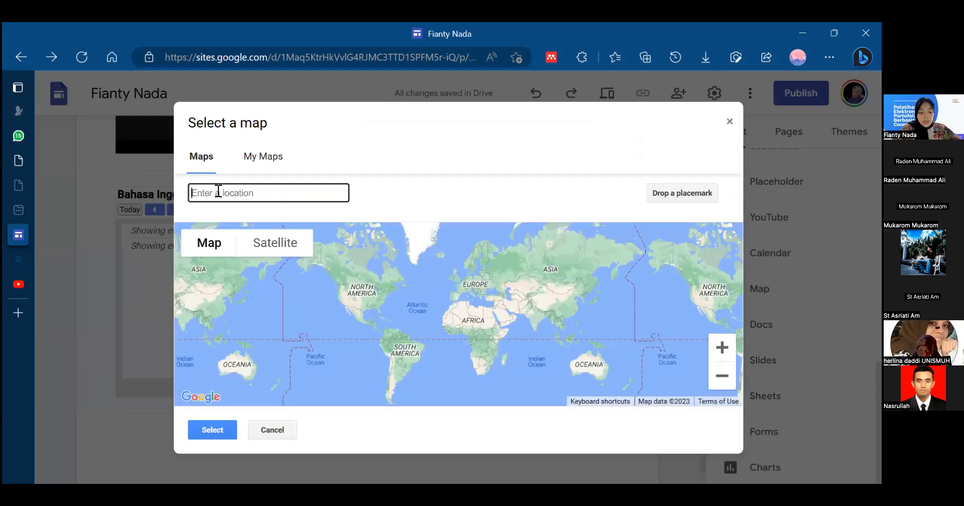
{"action": "type", "text": "y"}
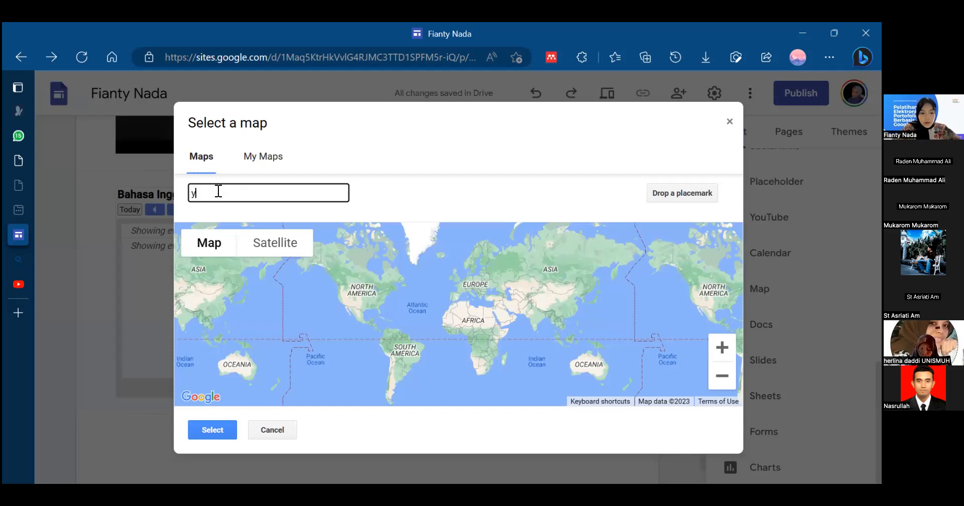
{"action": "key", "text": "BackSpace"}
{"action": "type", "text": "u"}
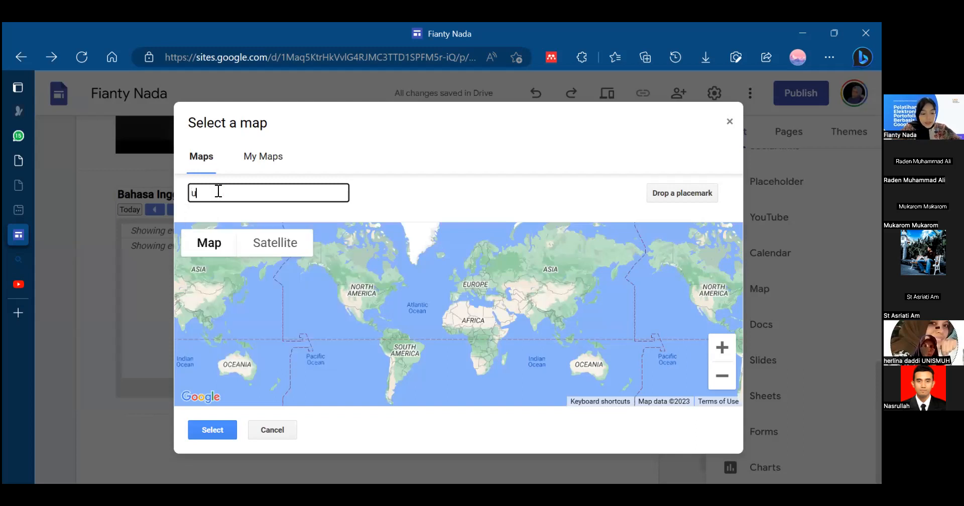
{"action": "key", "text": "BackSpace"}
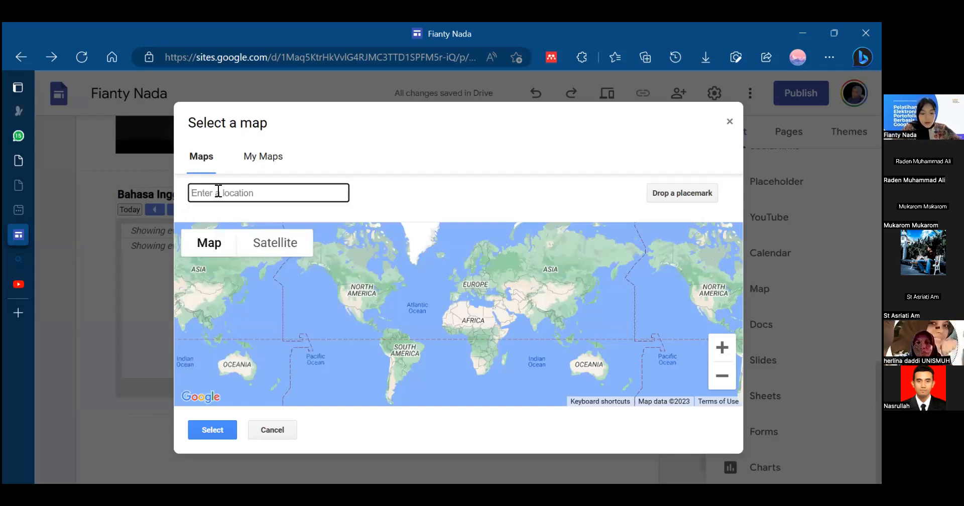
{"action": "type", "text": "universitas ahmad"}
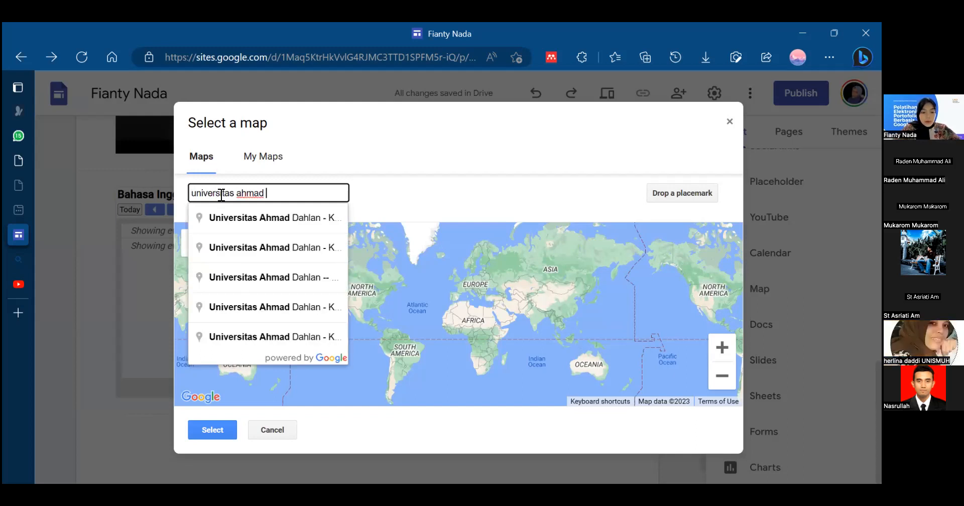
{"action": "left_click", "coordinate": [238, 218]}
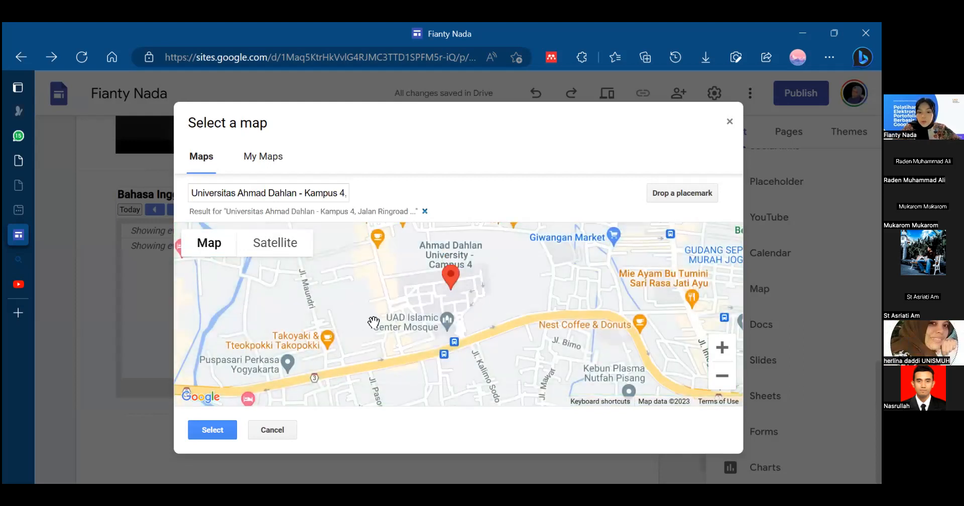
- Move the map marker from the campus onto Jl. Ringroad Selatan and insert the map below the calendar
{"action": "left_click_drag", "start_coordinate": [456, 289], "coordinate": [451, 261]}
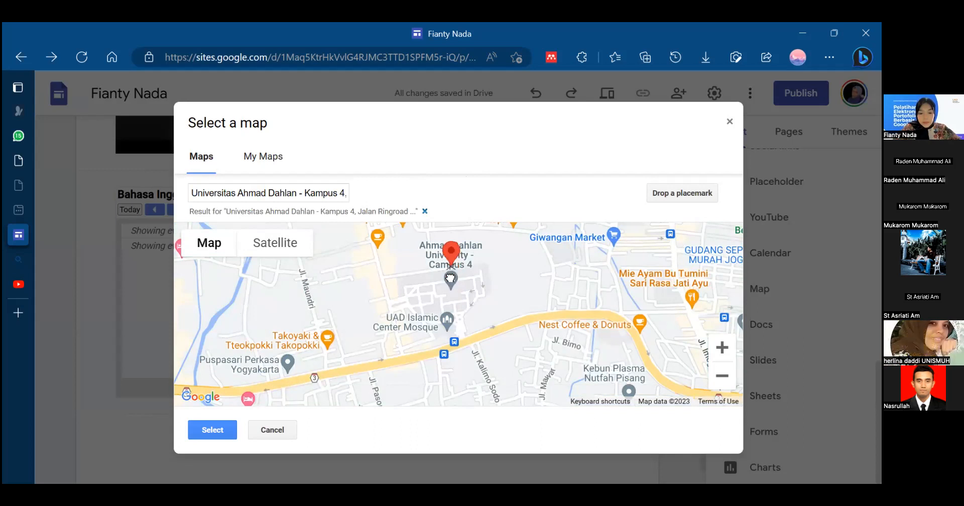
{"action": "left_click", "coordinate": [211, 429]}
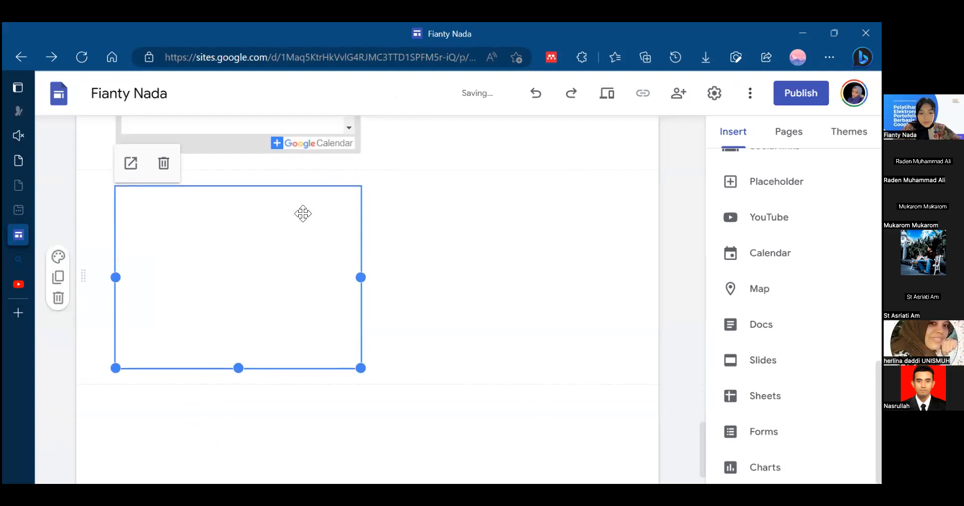
{"action": "left_click", "coordinate": [507, 302]}
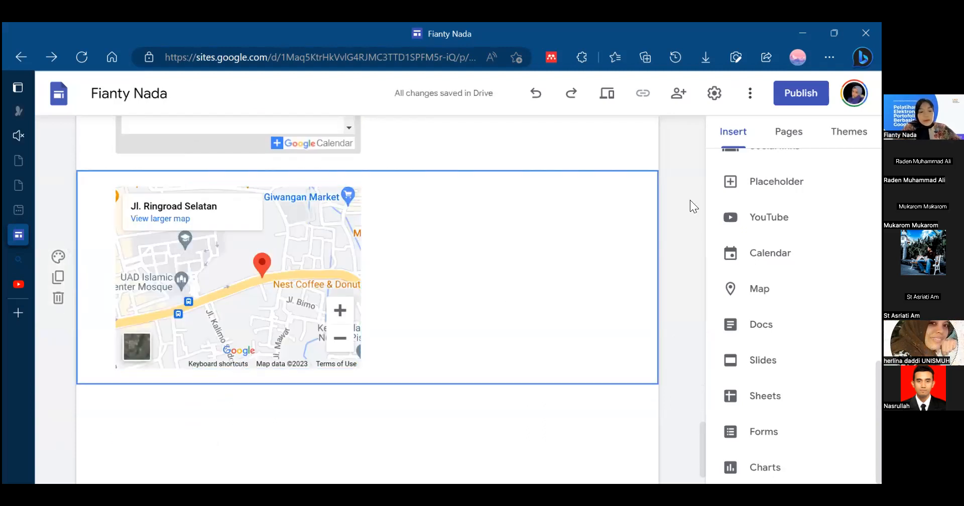
- Widen the map to the full content width of its section and review the page content above it
{"action": "left_click", "coordinate": [356, 283]}
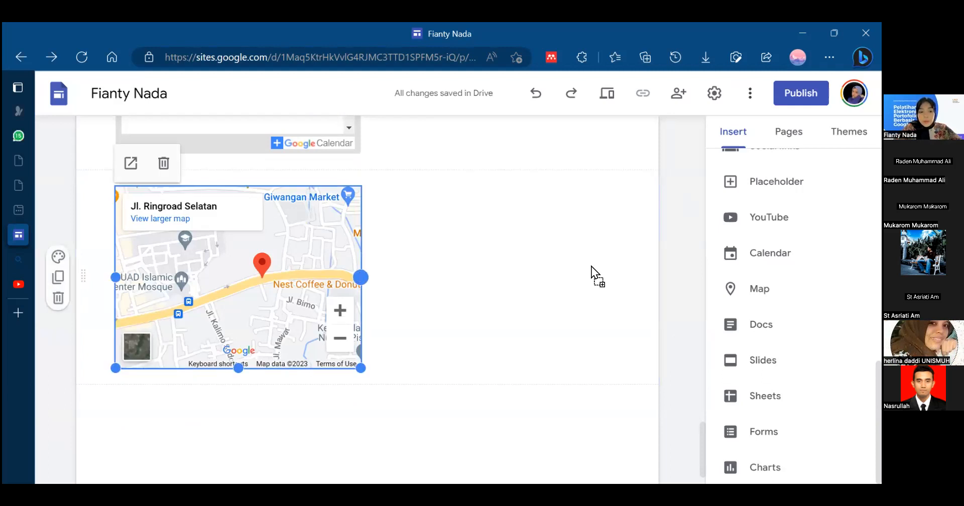
{"action": "left_click_drag", "start_coordinate": [360, 277], "coordinate": [602, 275]}
{"action": "left_click", "coordinate": [637, 340]}
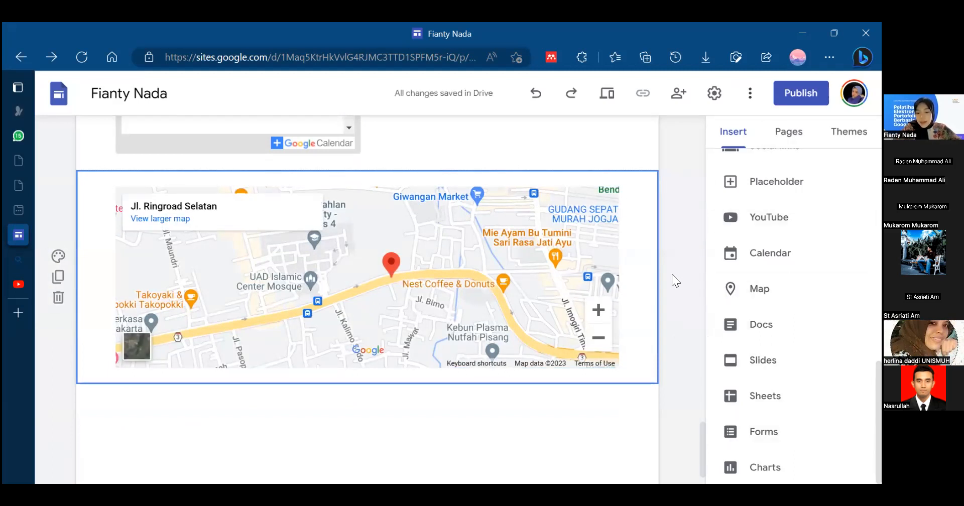
{"action": "scroll", "coordinate": [705, 461], "scroll_direction": "up", "scroll_amount": 10}
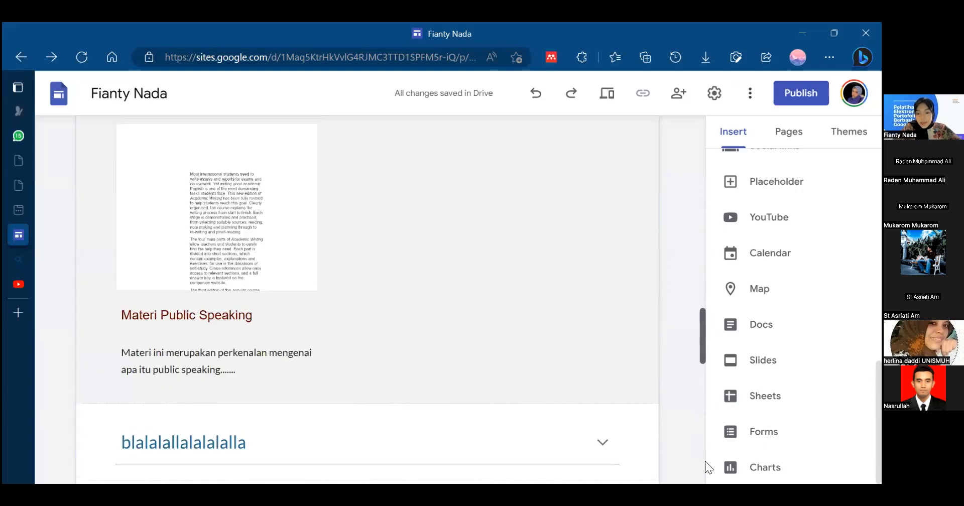
{"action": "scroll", "coordinate": [704, 461], "scroll_direction": "down", "scroll_amount": 10}
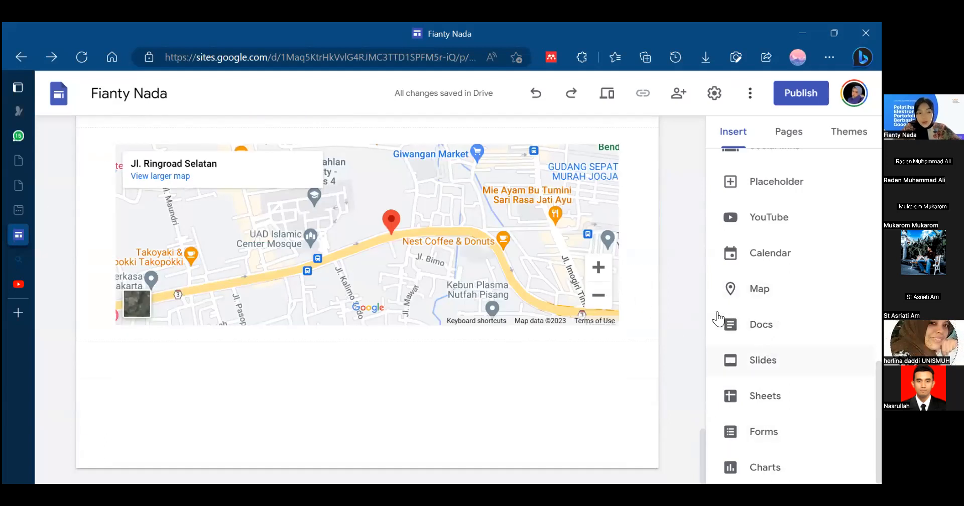
- Insert the "UTS Public Spea..." document below the map and shrink it to about a third of the content width
{"action": "left_click", "coordinate": [745, 330]}
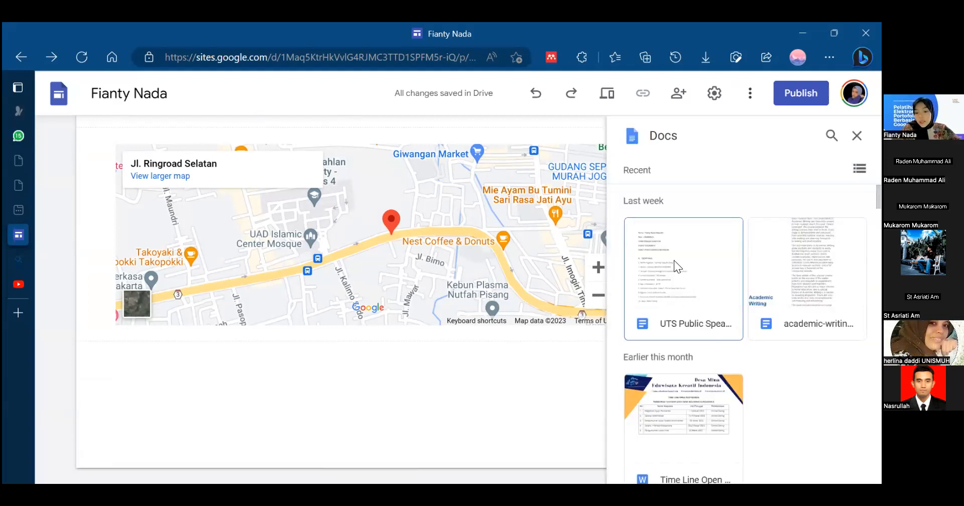
{"action": "left_click", "coordinate": [673, 260]}
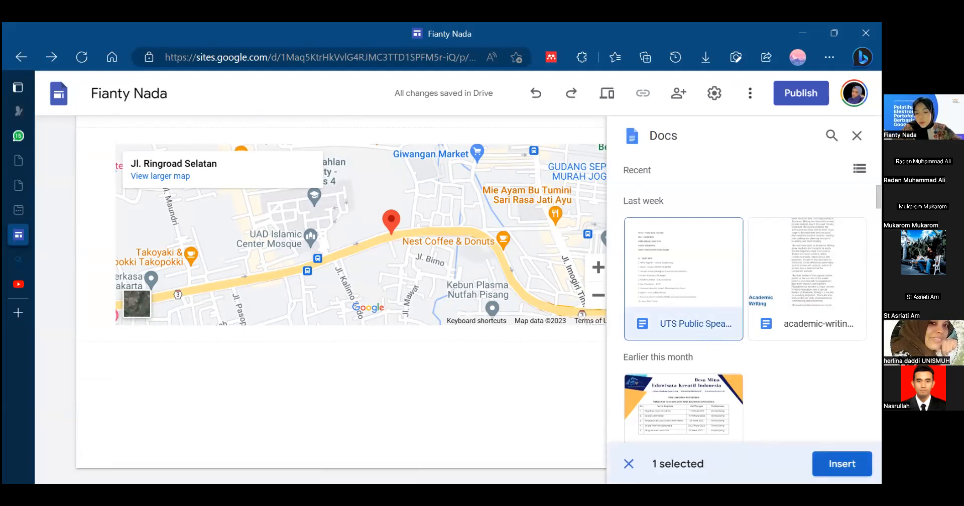
{"action": "left_click", "coordinate": [841, 463]}
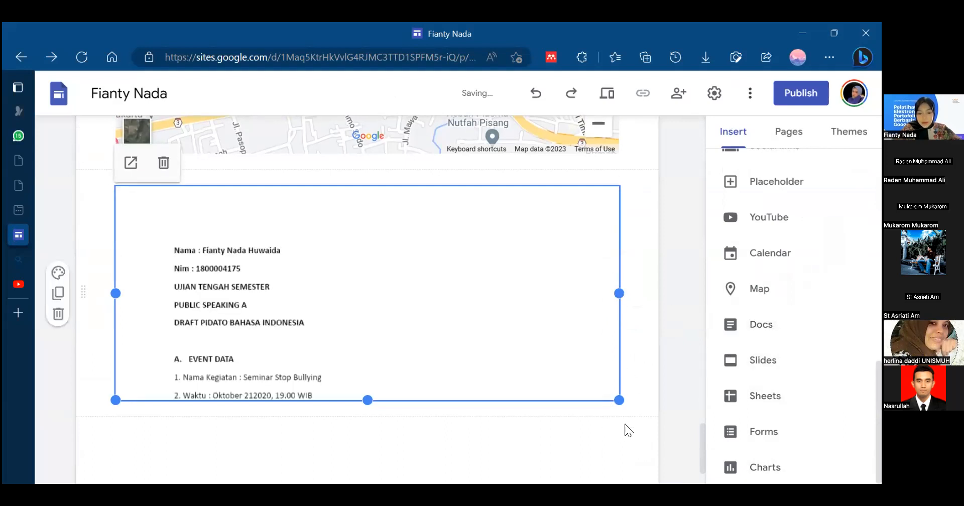
{"action": "left_click_drag", "start_coordinate": [616, 399], "coordinate": [258, 358]}
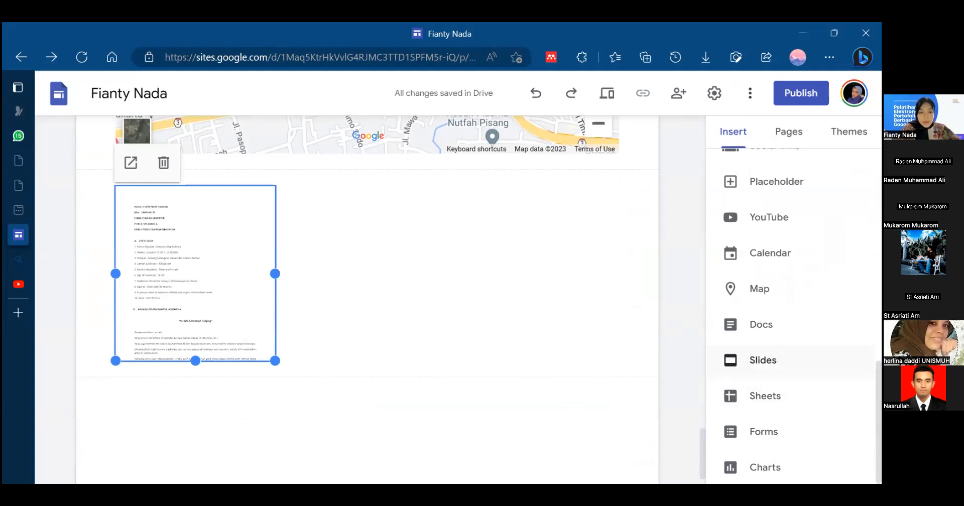
{"action": "left_click", "coordinate": [878, 417]}
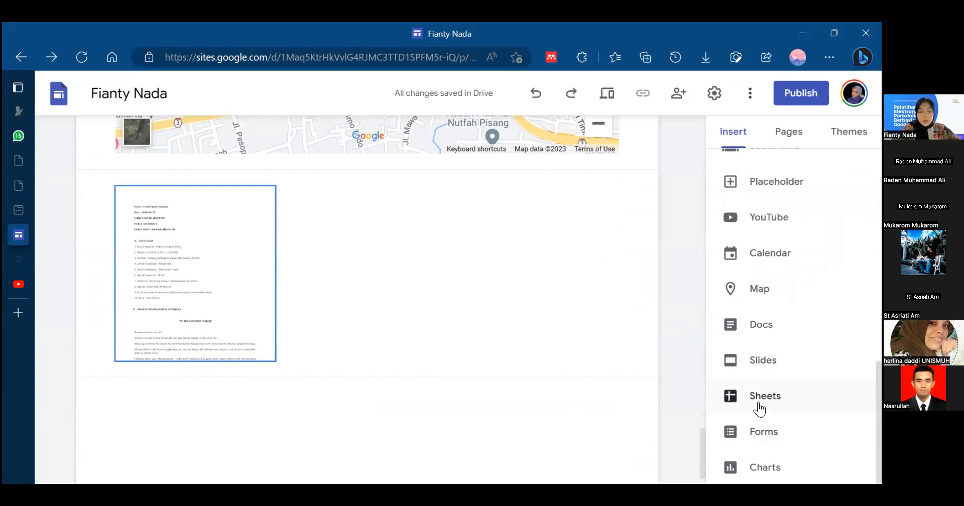
- Insert the "Untitled form" about Google Sites discussion and comments below the document and center it in its section
{"action": "left_click", "coordinate": [769, 435]}
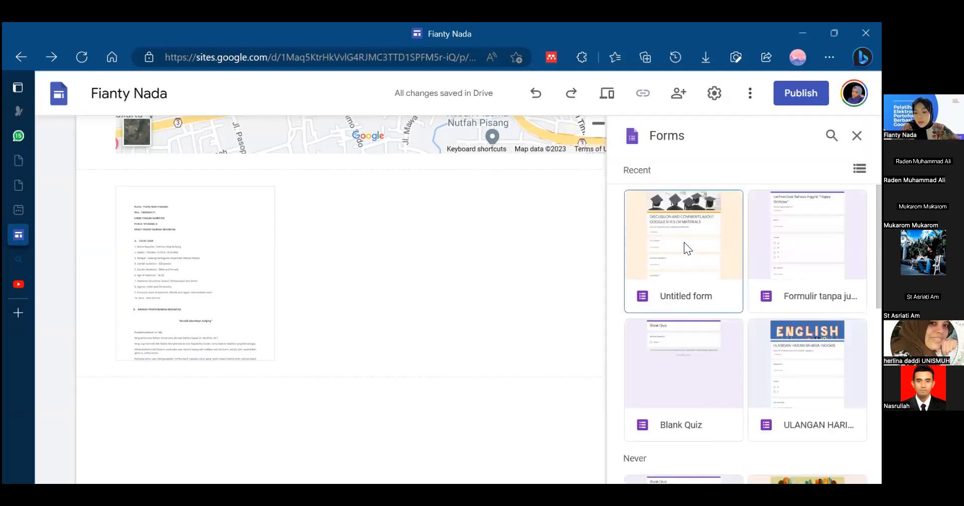
{"action": "left_click", "coordinate": [684, 242]}
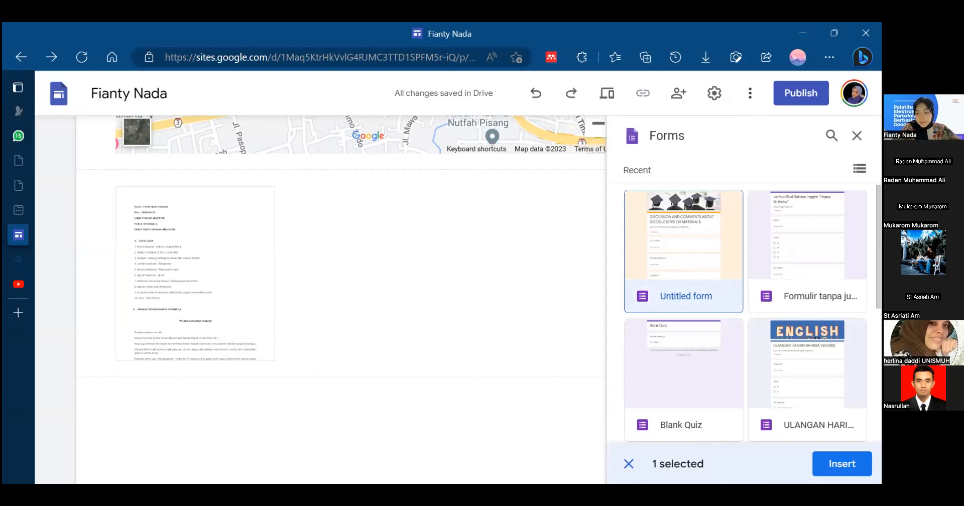
{"action": "left_click", "coordinate": [841, 464]}
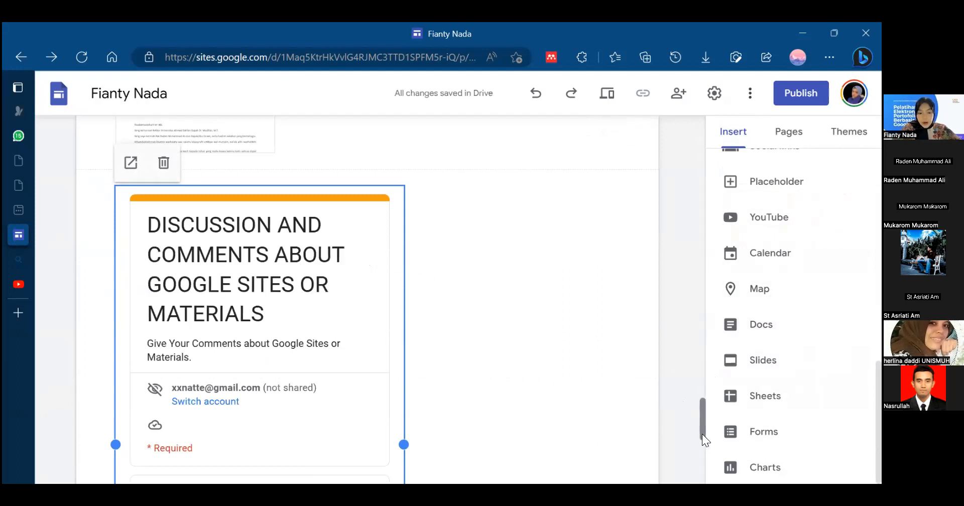
{"action": "left_click_drag", "start_coordinate": [339, 368], "coordinate": [372, 359]}
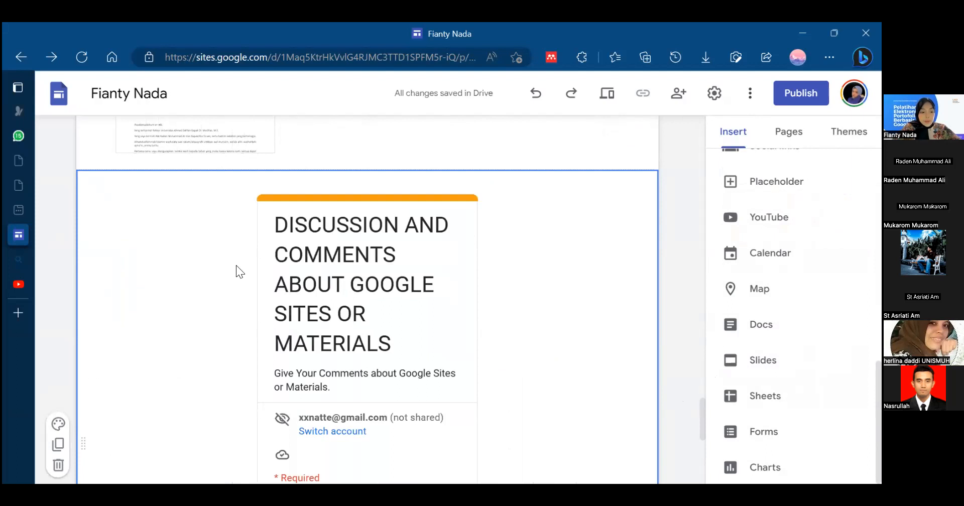
- Check the color styles offered for the form's section and browse the spreadsheets available for inserting a chart
{"action": "left_click", "coordinate": [58, 425]}
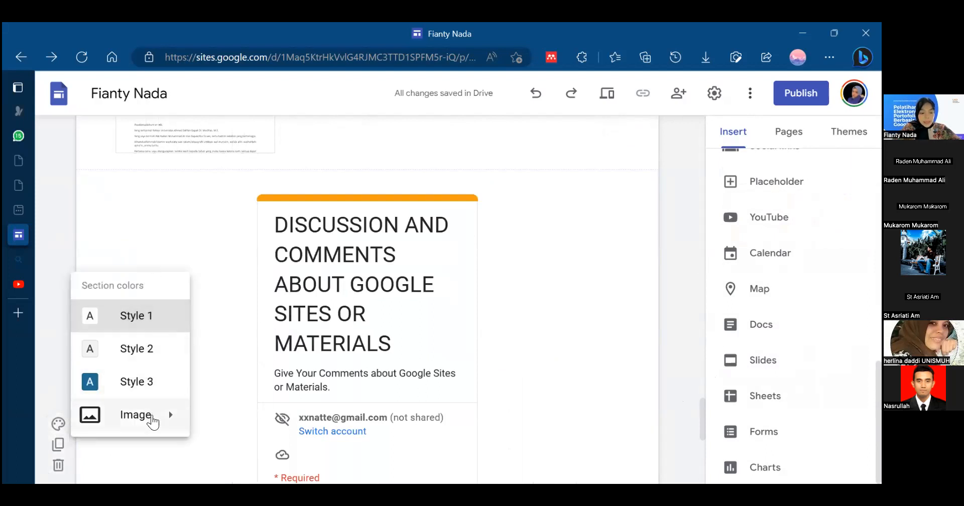
{"action": "left_click", "coordinate": [245, 155]}
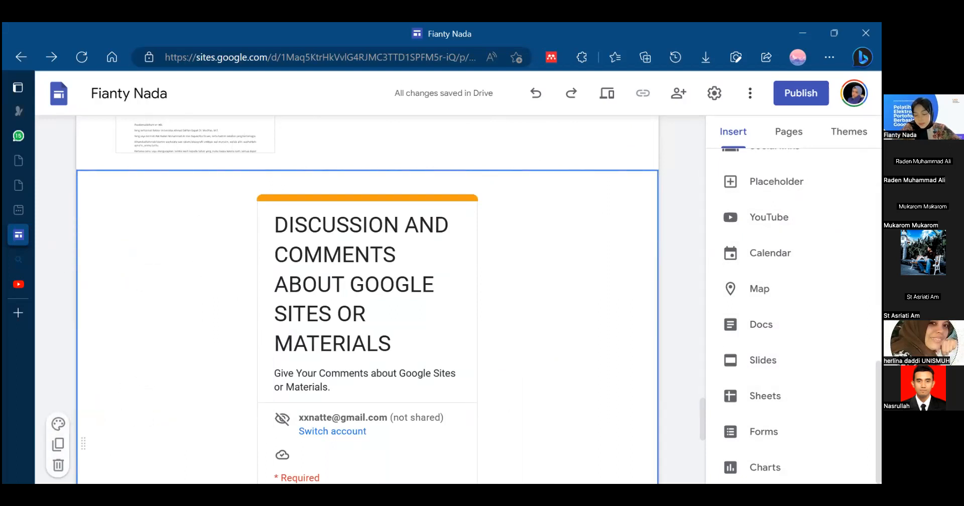
{"action": "left_click", "coordinate": [769, 461]}
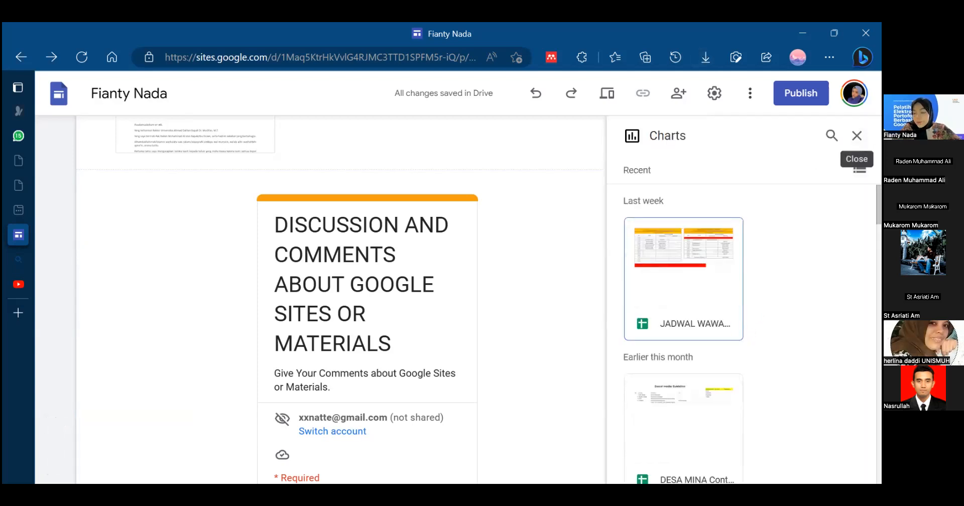
{"action": "mouse_move", "coordinate": [878, 205]}
{"action": "left_mouse_down"}
{"action": "mouse_move", "coordinate": [878, 267]}
{"action": "mouse_move", "coordinate": [879, 205]}
{"action": "left_mouse_up"}
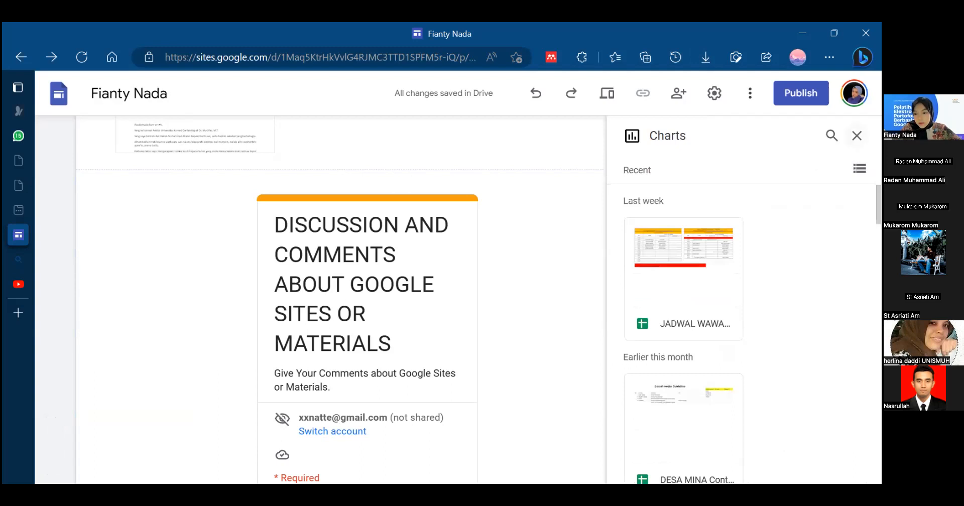
{"action": "left_click", "coordinate": [857, 135]}
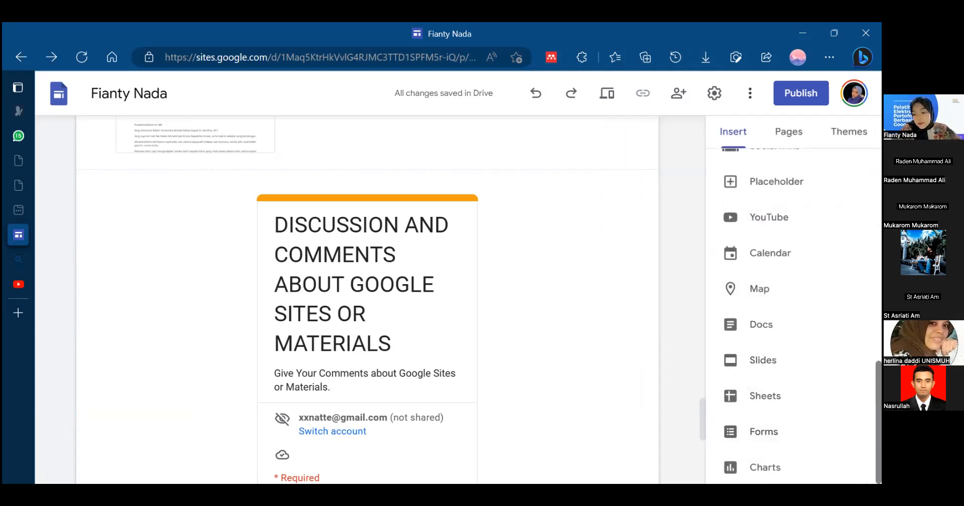
{"action": "mouse_move", "coordinate": [878, 407]}
{"action": "left_mouse_down"}
{"action": "mouse_move", "coordinate": [879, 195]}
{"action": "mouse_move", "coordinate": [879, 407]}
{"action": "left_mouse_up"}
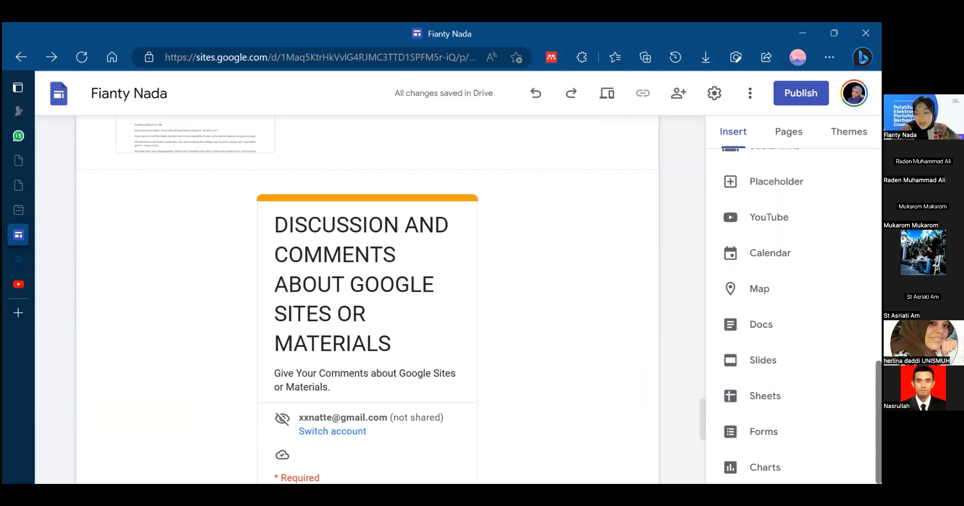
- Browse the spreadsheets available for inserting a chart and look over the other elements offered for insertion
{"action": "mouse_move", "coordinate": [879, 421]}
{"action": "left_mouse_down"}
{"action": "mouse_move", "coordinate": [879, 408]}
{"action": "mouse_move", "coordinate": [879, 420]}
{"action": "left_mouse_up"}
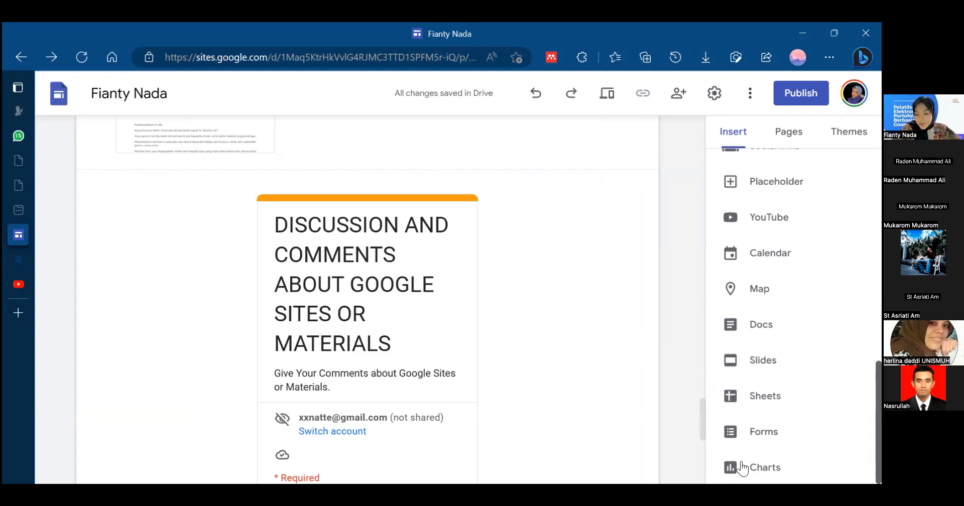
{"action": "left_click", "coordinate": [741, 467]}
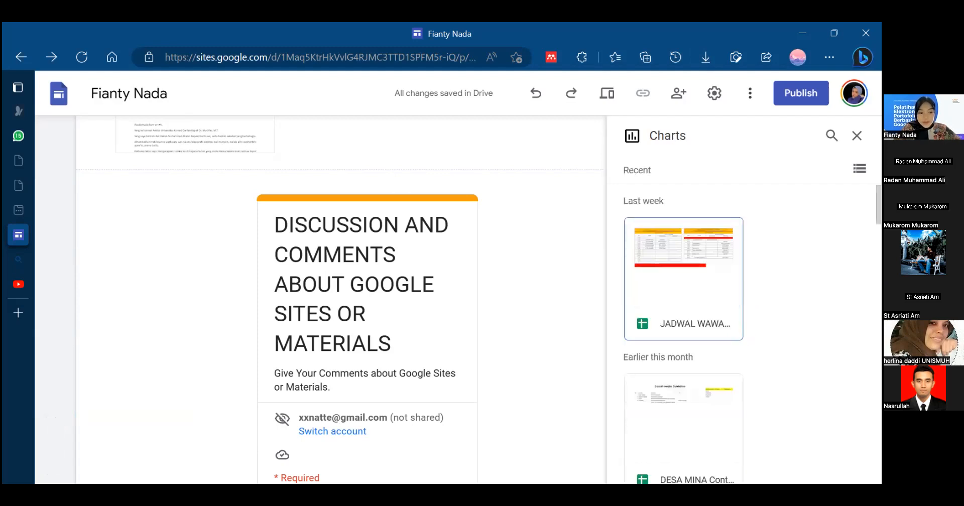
{"action": "left_click", "coordinate": [857, 136]}
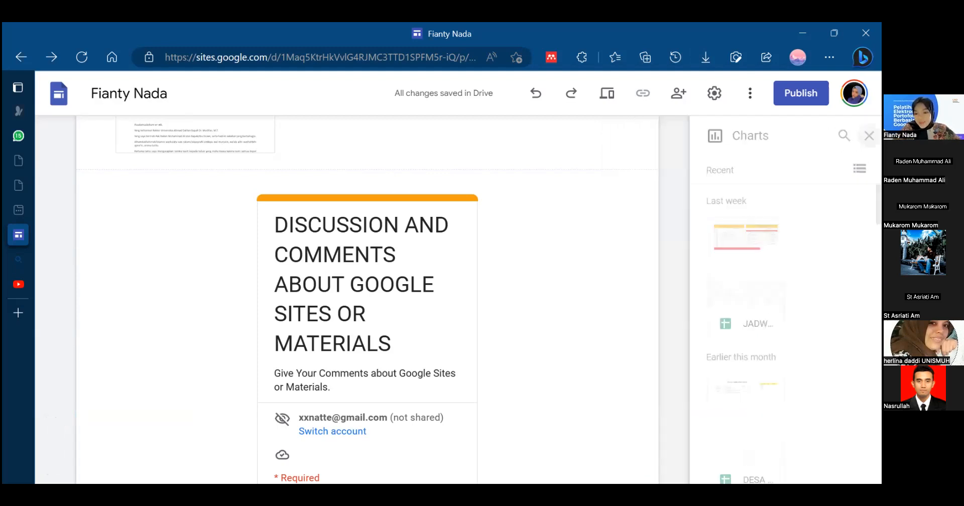
{"action": "scroll", "coordinate": [793, 301], "scroll_direction": "up", "scroll_amount": 10}
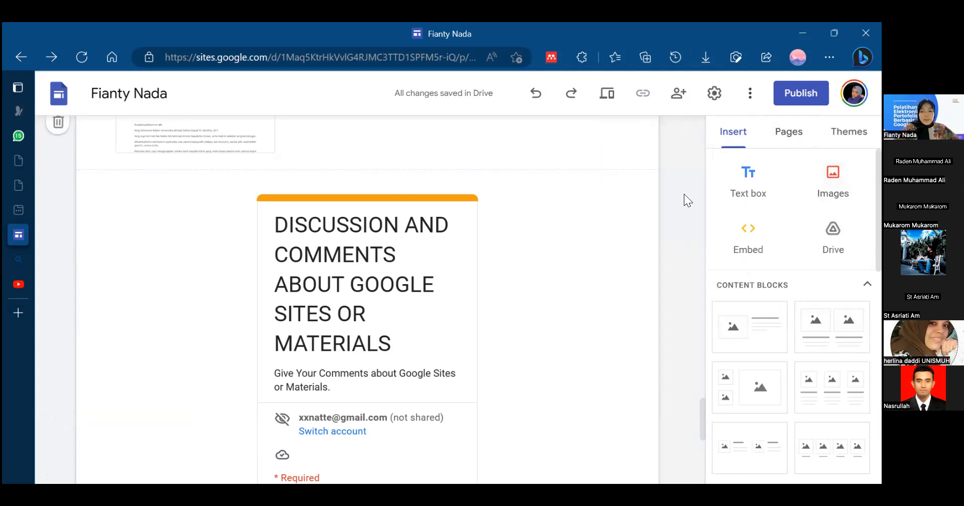
{"action": "scroll", "coordinate": [791, 301], "scroll_direction": "down", "scroll_amount": 3}
{"action": "scroll", "coordinate": [793, 301], "scroll_direction": "down", "scroll_amount": 5}
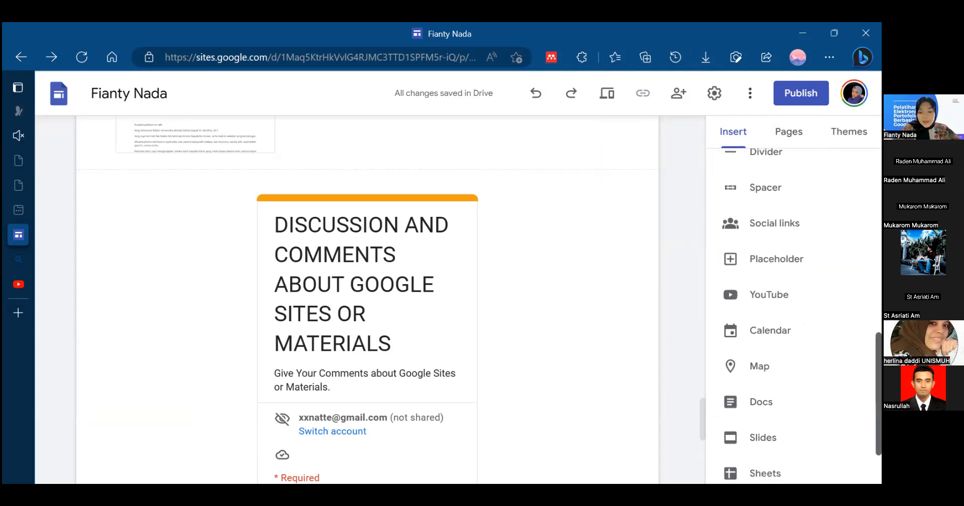
{"action": "scroll", "coordinate": [793, 301], "scroll_direction": "down", "scroll_amount": 2}
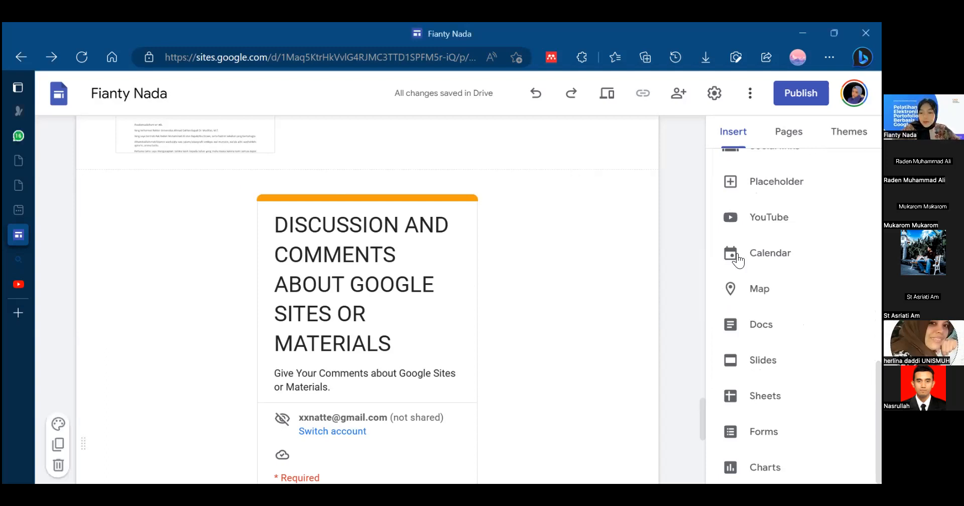
{"action": "scroll", "coordinate": [790, 289], "scroll_direction": "up", "scroll_amount": 2}
{"action": "scroll", "coordinate": [791, 289], "scroll_direction": "down", "scroll_amount": 2}
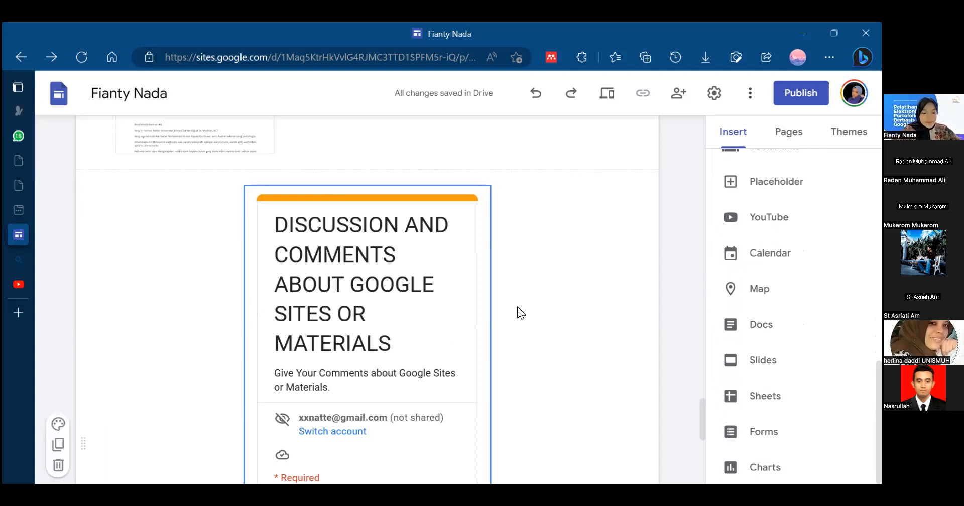
- Review the whole page, from the "Elektronik Portofolio Mahasiswa" banner down to the form's last question
{"action": "left_click", "coordinate": [607, 301]}
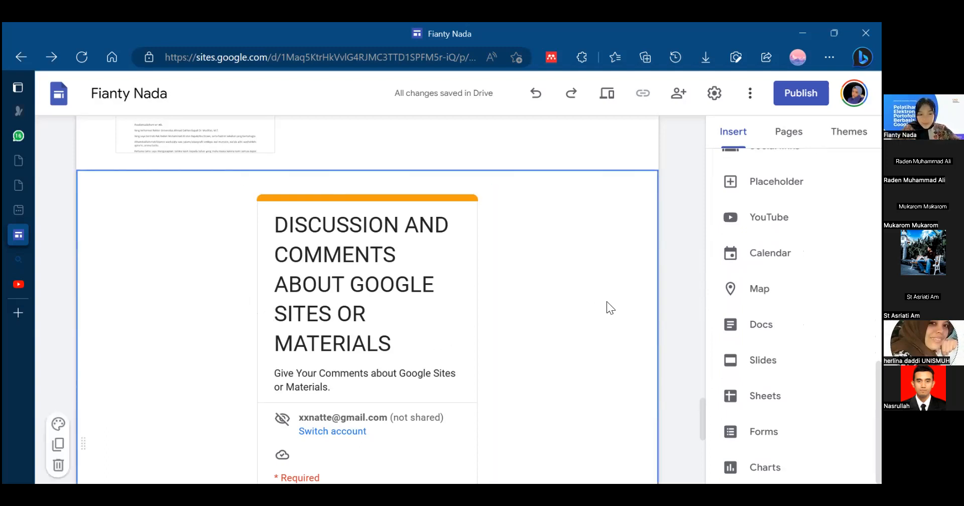
{"action": "left_click", "coordinate": [676, 305]}
{"action": "left_click_drag", "start_coordinate": [703, 416], "coordinate": [690, 382]}
{"action": "left_click_drag", "start_coordinate": [711, 458], "coordinate": [707, 455]}
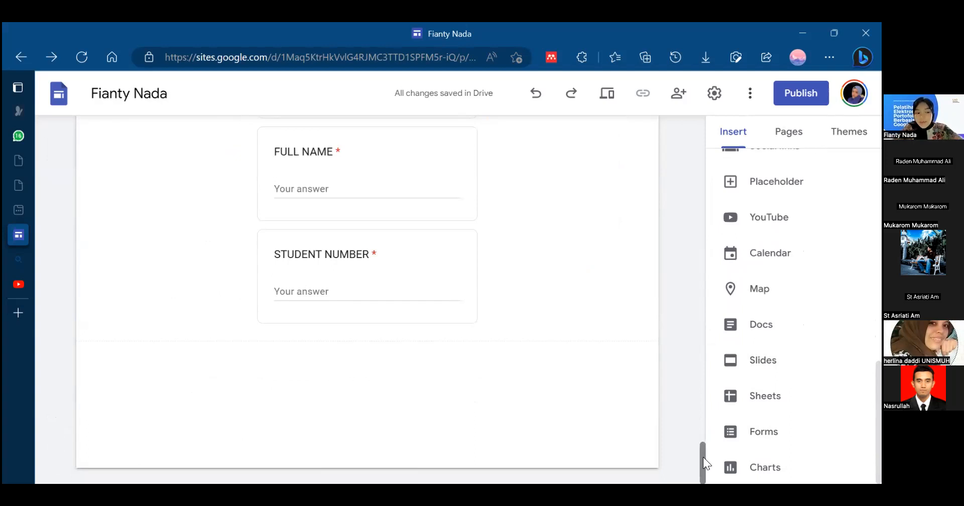
{"action": "scroll", "coordinate": [686, 151], "scroll_direction": "up", "scroll_amount": 15}
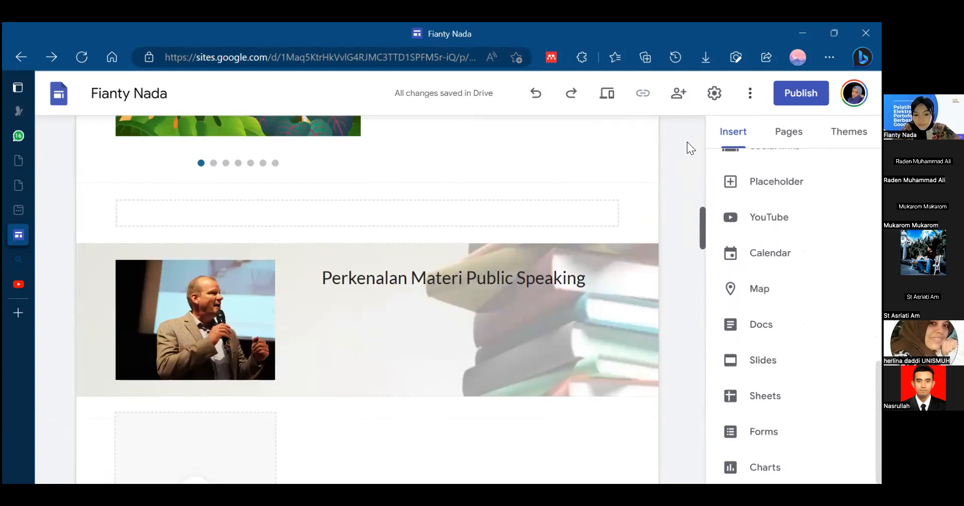
{"action": "scroll", "coordinate": [689, 165], "scroll_direction": "up", "scroll_amount": 7}
{"action": "scroll", "coordinate": [688, 198], "scroll_direction": "down", "scroll_amount": 9}
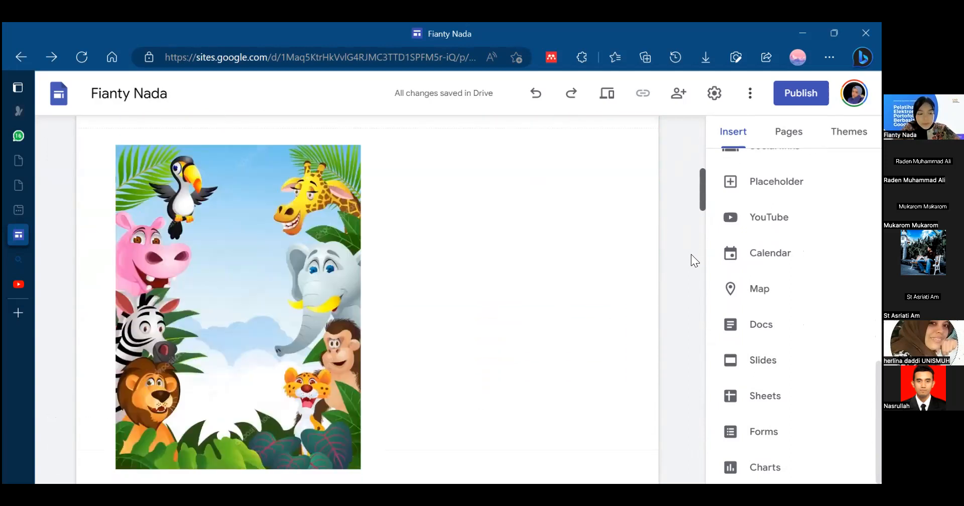
{"action": "scroll", "coordinate": [688, 183], "scroll_direction": "down", "scroll_amount": 10}
{"action": "scroll", "coordinate": [683, 132], "scroll_direction": "up", "scroll_amount": 3}
{"action": "scroll", "coordinate": [683, 377], "scroll_direction": "up", "scroll_amount": 12}
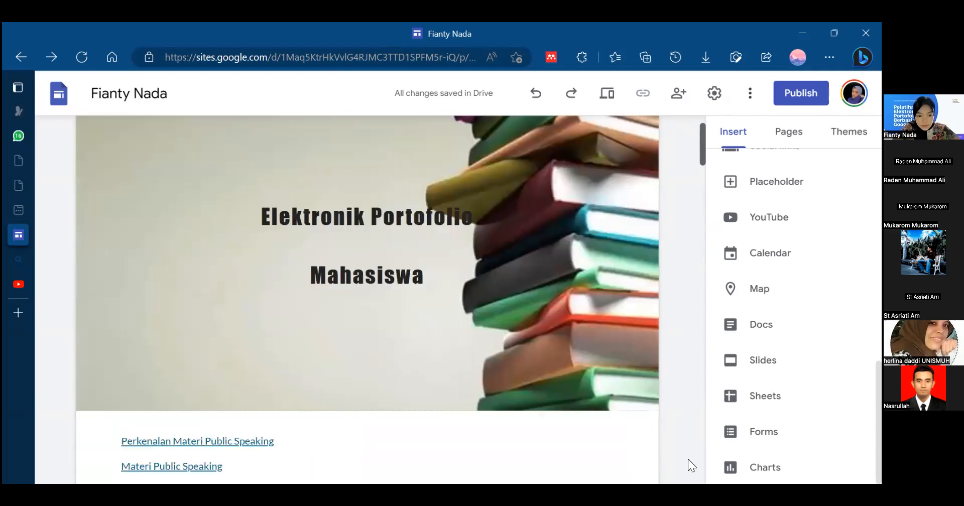
{"action": "scroll", "coordinate": [688, 458], "scroll_direction": "down", "scroll_amount": 8}
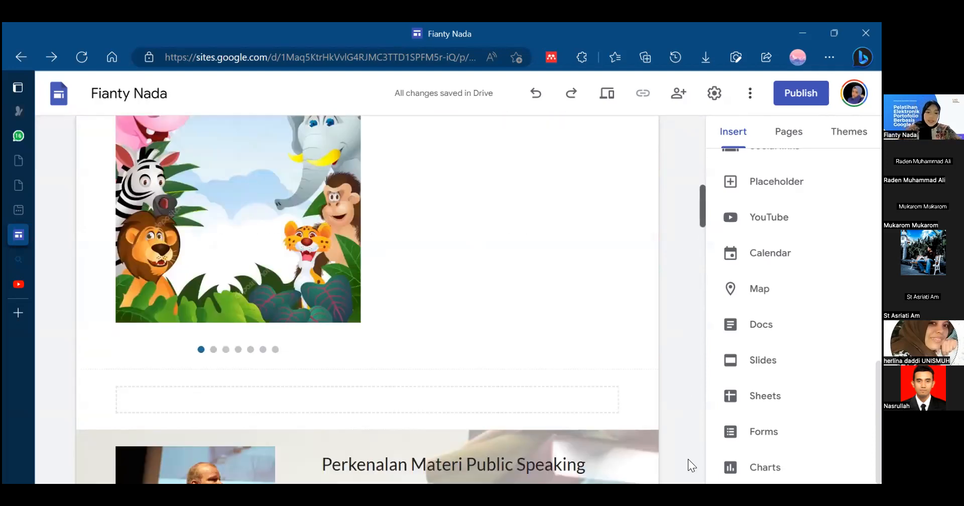
{"action": "scroll", "coordinate": [688, 458], "scroll_direction": "down", "scroll_amount": 5}
{"action": "scroll", "coordinate": [687, 459], "scroll_direction": "down", "scroll_amount": 4}
{"action": "scroll", "coordinate": [688, 459], "scroll_direction": "down", "scroll_amount": 5}
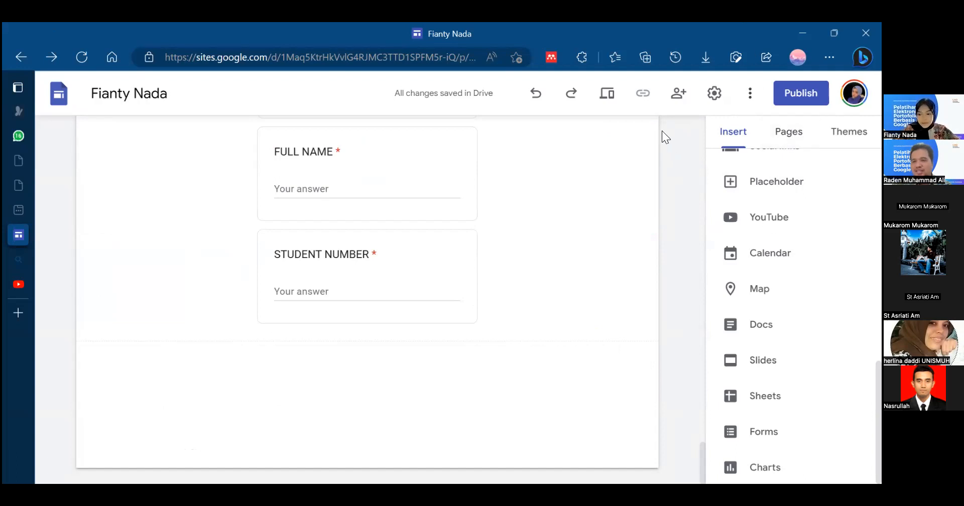
{"action": "scroll", "coordinate": [798, 311], "scroll_direction": "up", "scroll_amount": 2}
{"action": "scroll", "coordinate": [798, 311], "scroll_direction": "down", "scroll_amount": 2}
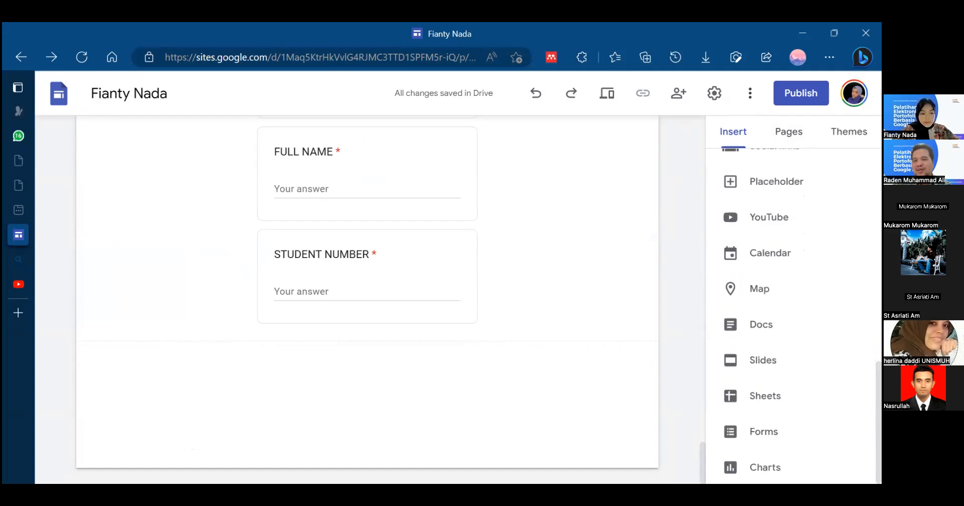
{"action": "mouse_move", "coordinate": [499, 430]}
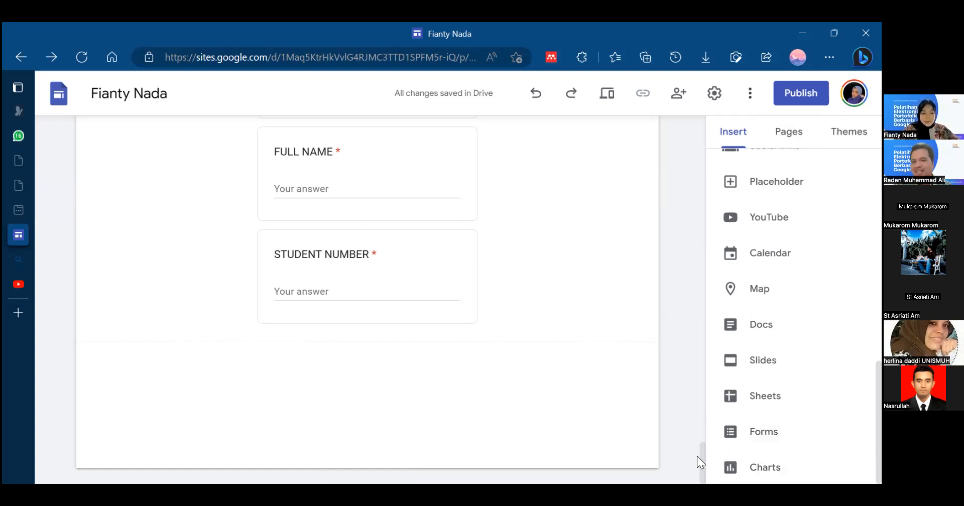
{"action": "mouse_move", "coordinate": [420, 395]}
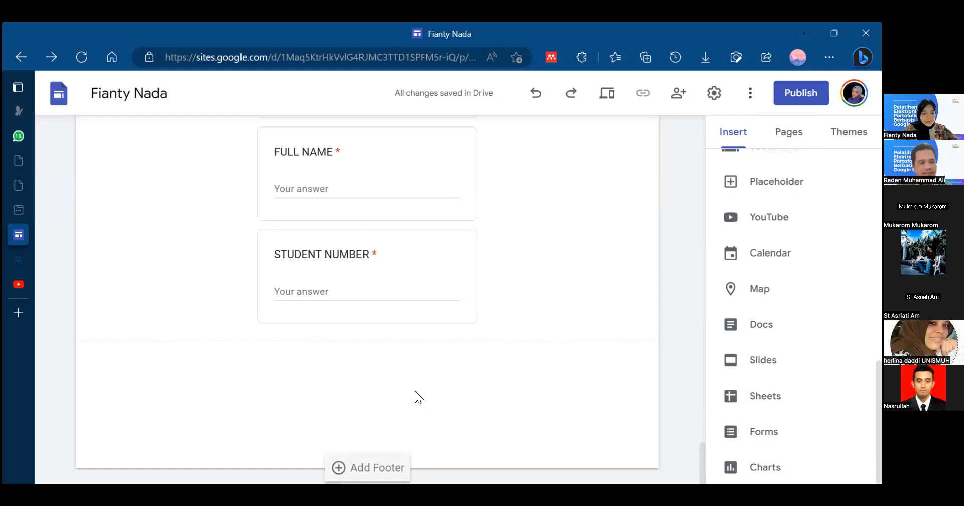
{"action": "left_click", "coordinate": [372, 306]}
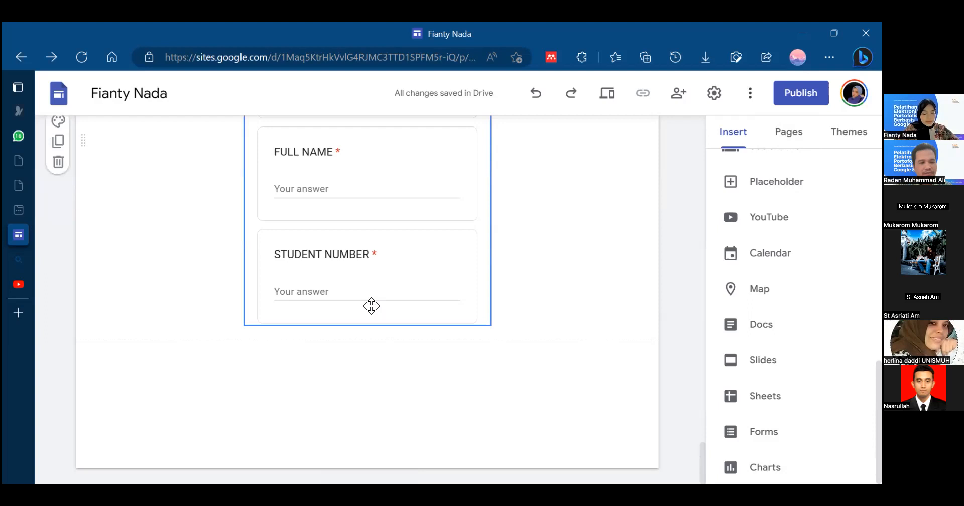
{"action": "left_click", "coordinate": [569, 305]}
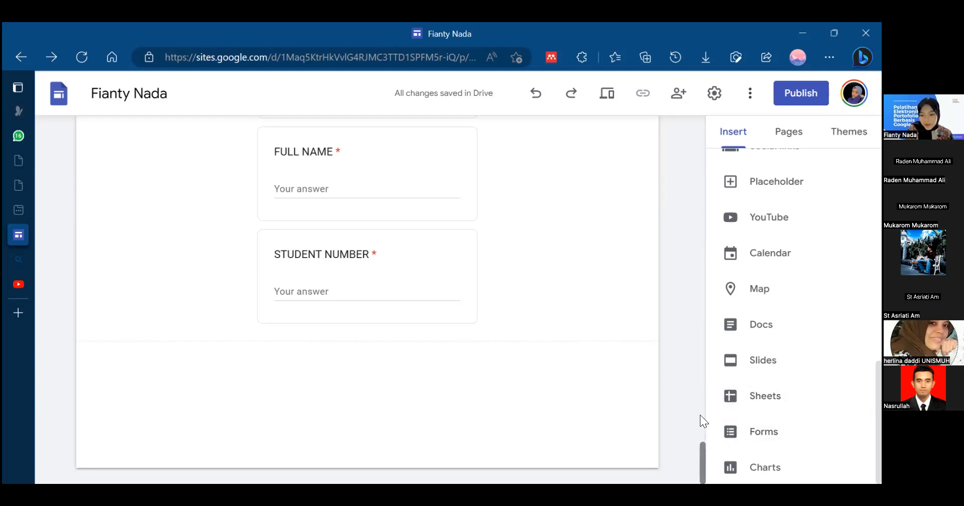
- Review the video, map and image carousel sections and examine the table of contents below the header banner
{"action": "scroll", "coordinate": [700, 414], "scroll_direction": "up", "scroll_amount": 15}
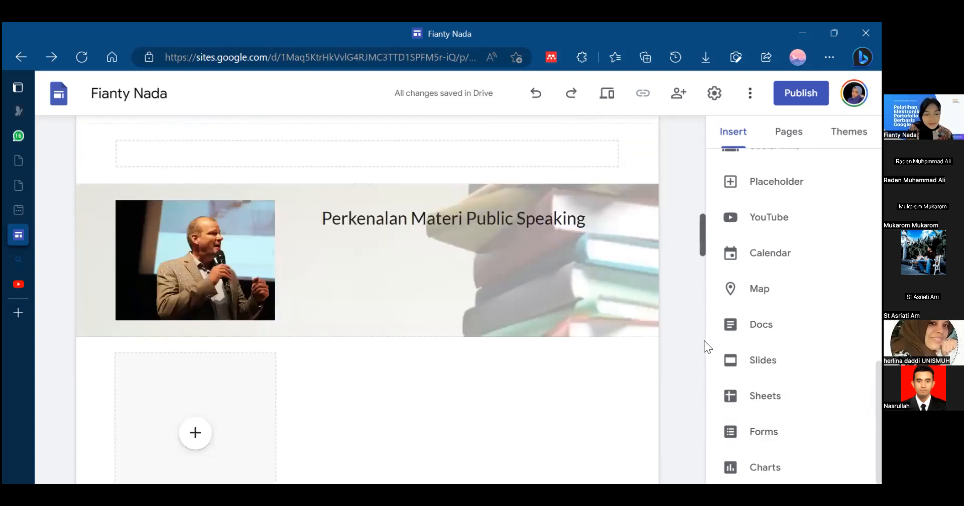
{"action": "scroll", "coordinate": [704, 367], "scroll_direction": "up", "scroll_amount": 6}
{"action": "scroll", "coordinate": [710, 357], "scroll_direction": "down", "scroll_amount": 12}
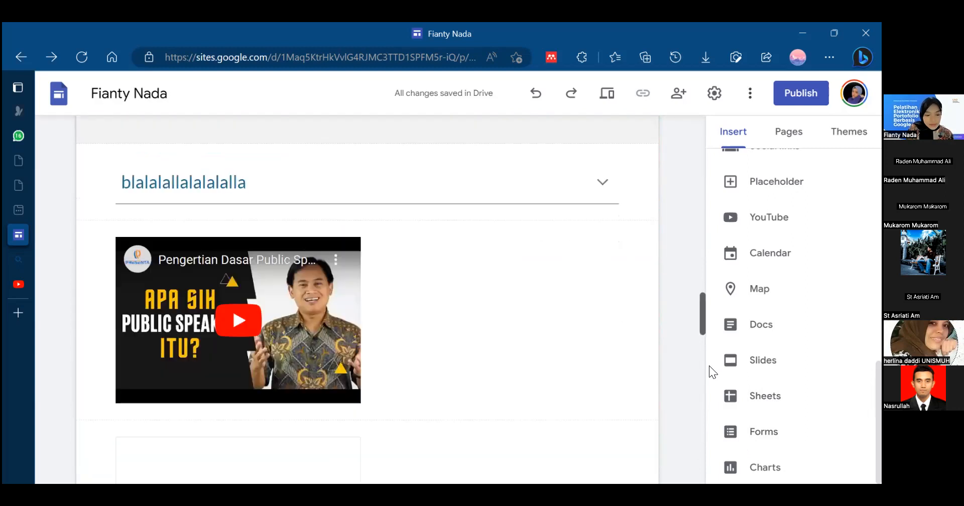
{"action": "scroll", "coordinate": [709, 359], "scroll_direction": "down", "scroll_amount": 10}
{"action": "scroll", "coordinate": [702, 365], "scroll_direction": "down", "scroll_amount": 2}
{"action": "scroll", "coordinate": [700, 362], "scroll_direction": "up", "scroll_amount": 3}
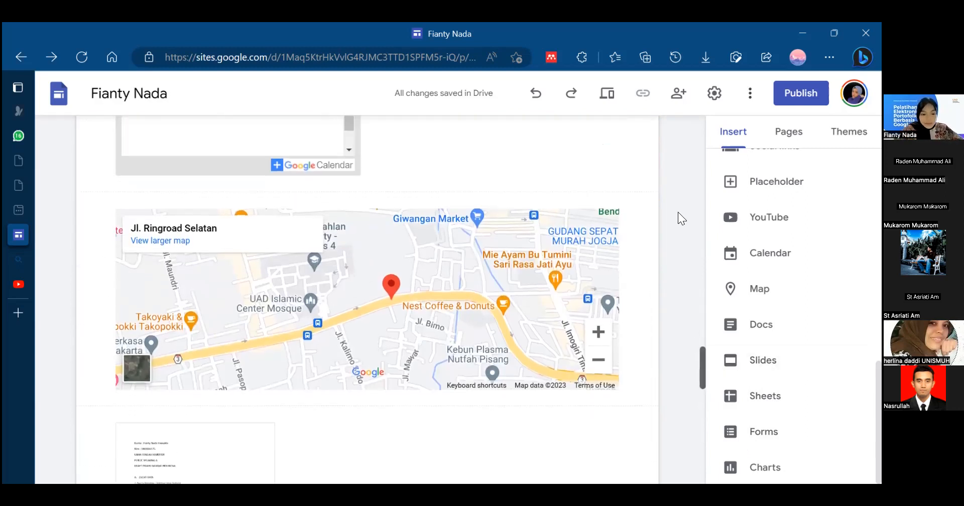
{"action": "scroll", "coordinate": [677, 212], "scroll_direction": "up", "scroll_amount": 15}
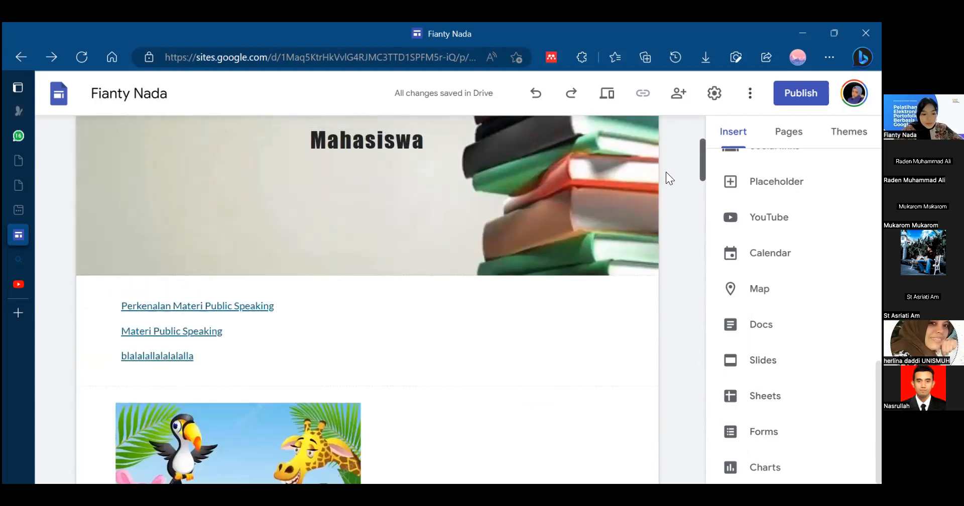
{"action": "scroll", "coordinate": [318, 220], "scroll_direction": "up", "scroll_amount": 4}
{"action": "scroll", "coordinate": [315, 357], "scroll_direction": "down", "scroll_amount": 8}
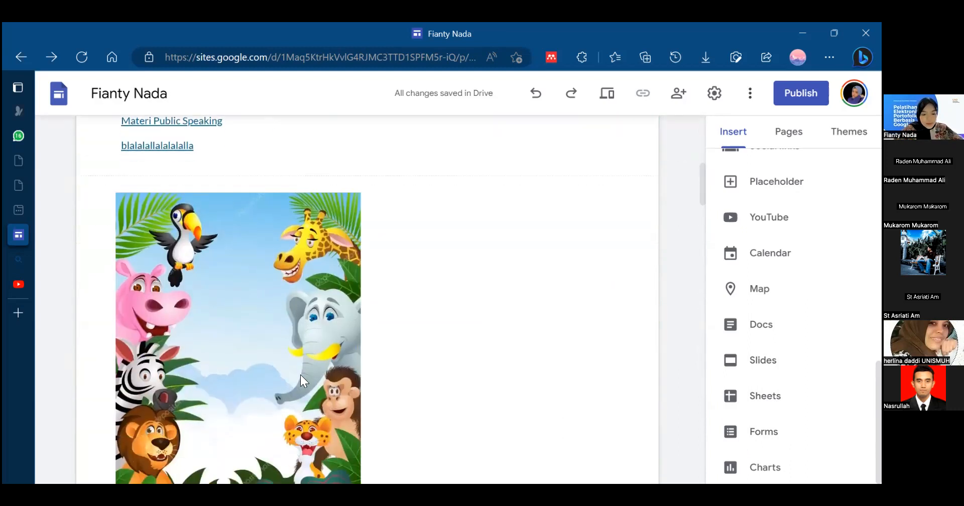
{"action": "left_click_drag", "start_coordinate": [244, 228], "coordinate": [709, 168]}
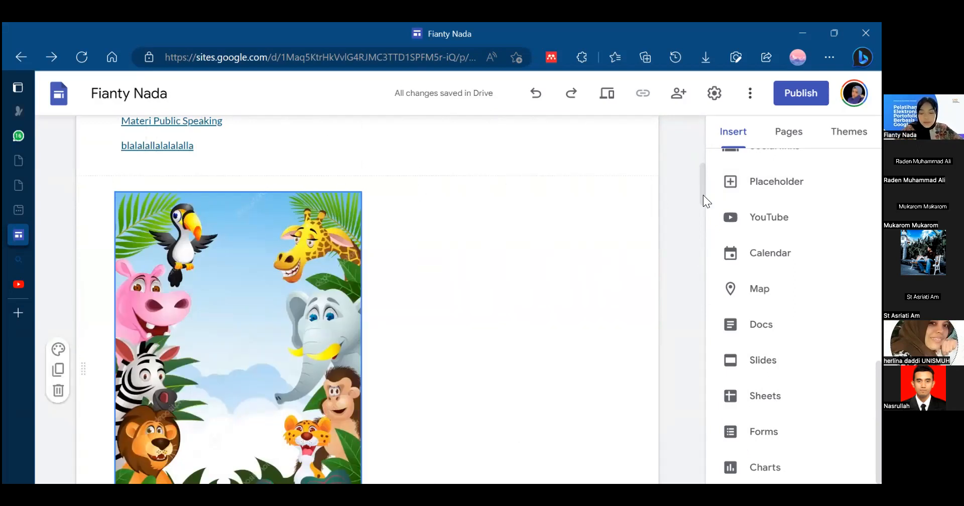
{"action": "left_click_drag", "start_coordinate": [702, 194], "coordinate": [699, 162]}
{"action": "scroll", "coordinate": [455, 213], "scroll_direction": "down", "scroll_amount": 4}
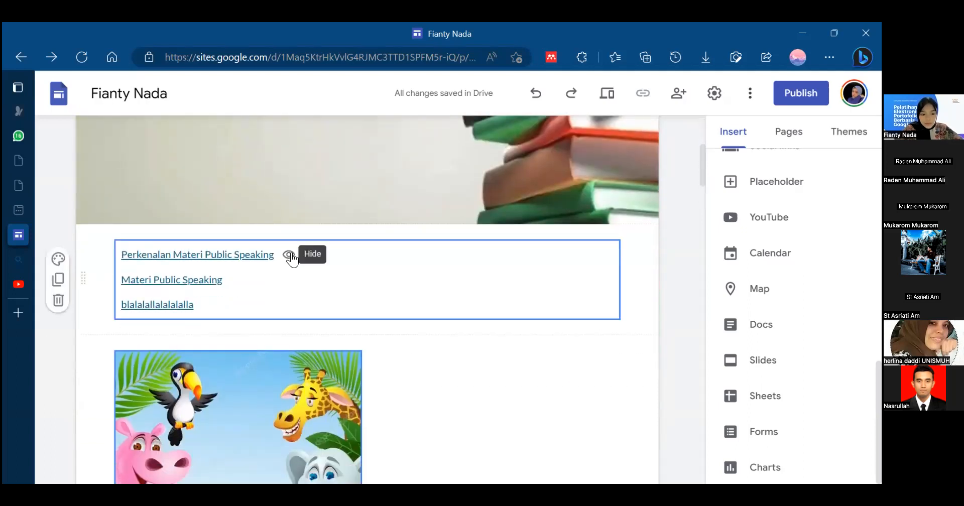
- Examine the "Perkenalan Materi Public Speaking" section together with the carousel above it and the placeholder below it
{"action": "scroll", "coordinate": [691, 231], "scroll_direction": "down", "scroll_amount": 8}
{"action": "scroll", "coordinate": [688, 240], "scroll_direction": "down", "scroll_amount": 2}
{"action": "scroll", "coordinate": [690, 229], "scroll_direction": "up", "scroll_amount": 3}
{"action": "scroll", "coordinate": [690, 227], "scroll_direction": "down", "scroll_amount": 1}
{"action": "left_click", "coordinate": [382, 240]}
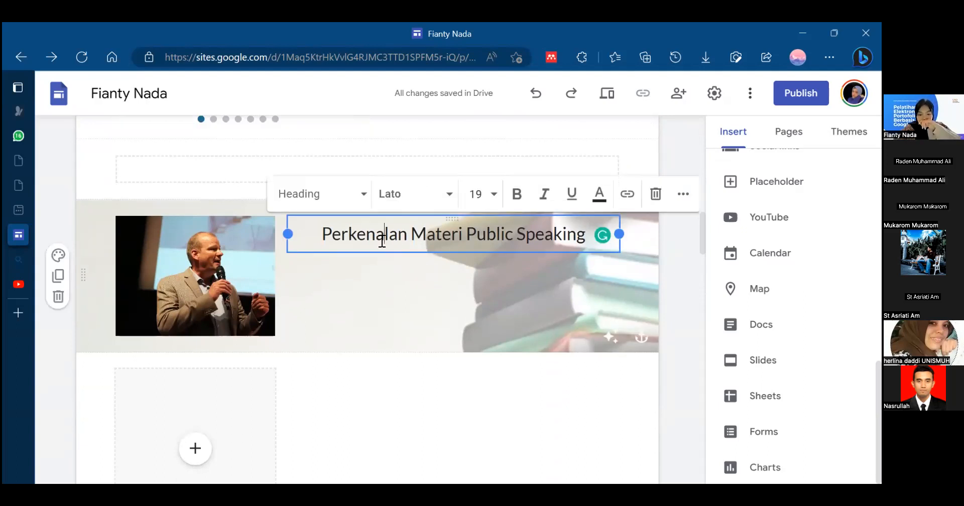
{"action": "scroll", "coordinate": [701, 196], "scroll_direction": "up", "scroll_amount": 5}
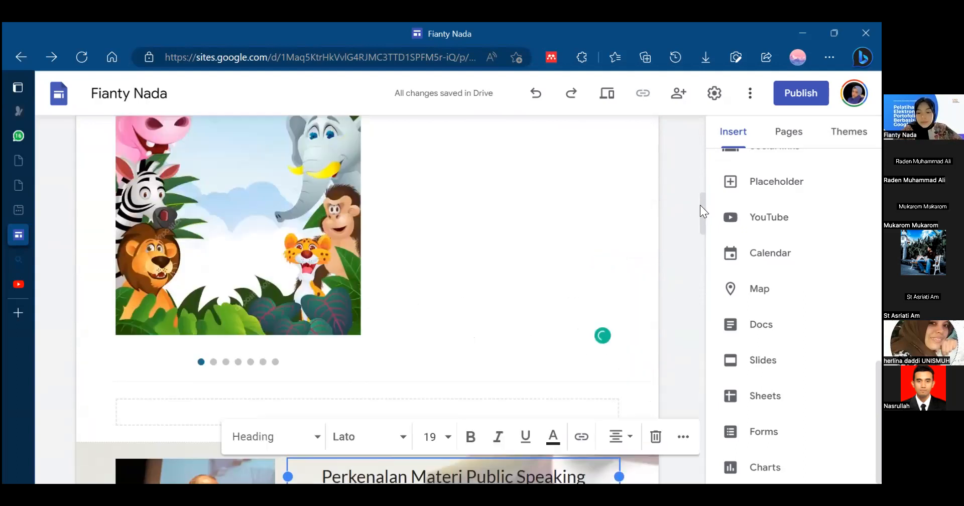
{"action": "scroll", "coordinate": [698, 244], "scroll_direction": "down", "scroll_amount": 10}
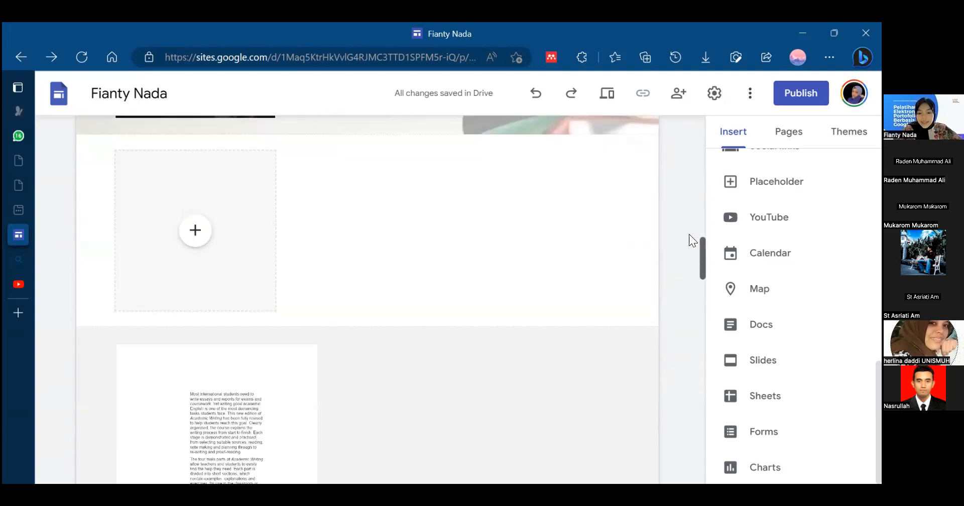
{"action": "scroll", "coordinate": [548, 198], "scroll_direction": "up", "scroll_amount": 4}
- Set the line spacing of the "Perkenalan Materi Public Speaking" heading to 1.15
{"action": "left_click", "coordinate": [441, 391]}
{"action": "left_click", "coordinate": [350, 206]}
{"action": "triple_click", "coordinate": [350, 206]}
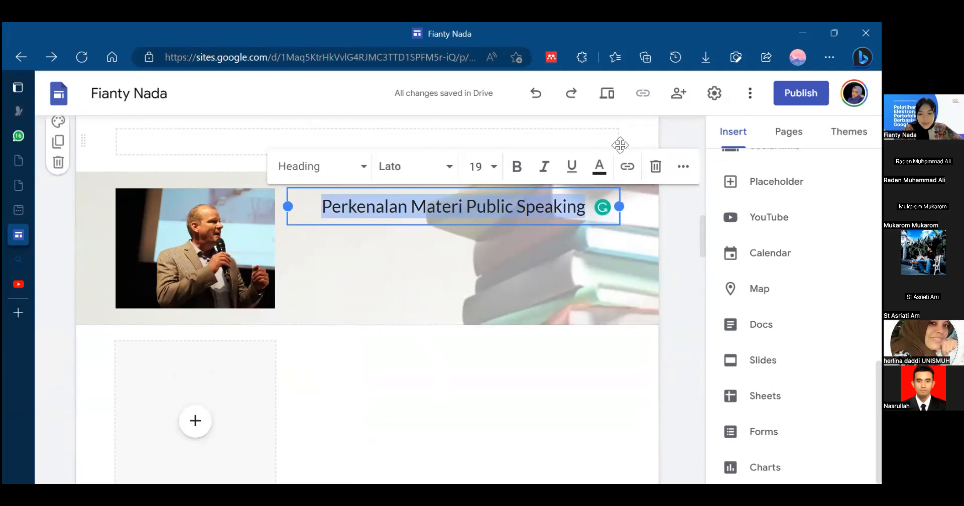
{"action": "left_click", "coordinate": [683, 171]}
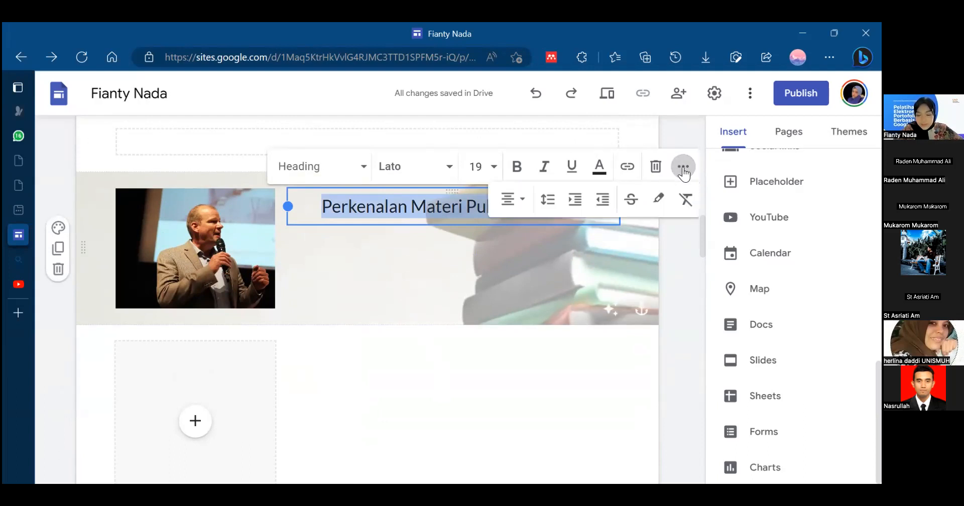
{"action": "left_click", "coordinate": [512, 281]}
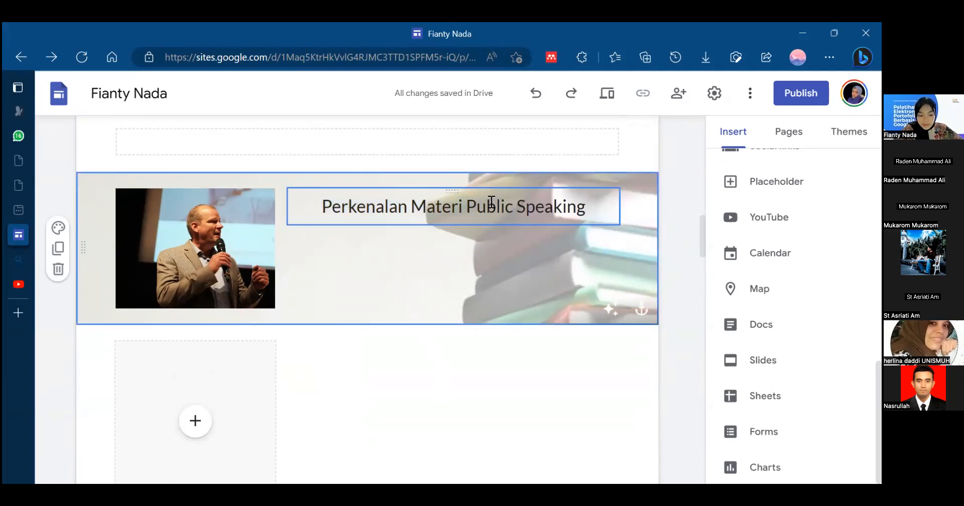
{"action": "triple_click", "coordinate": [490, 202]}
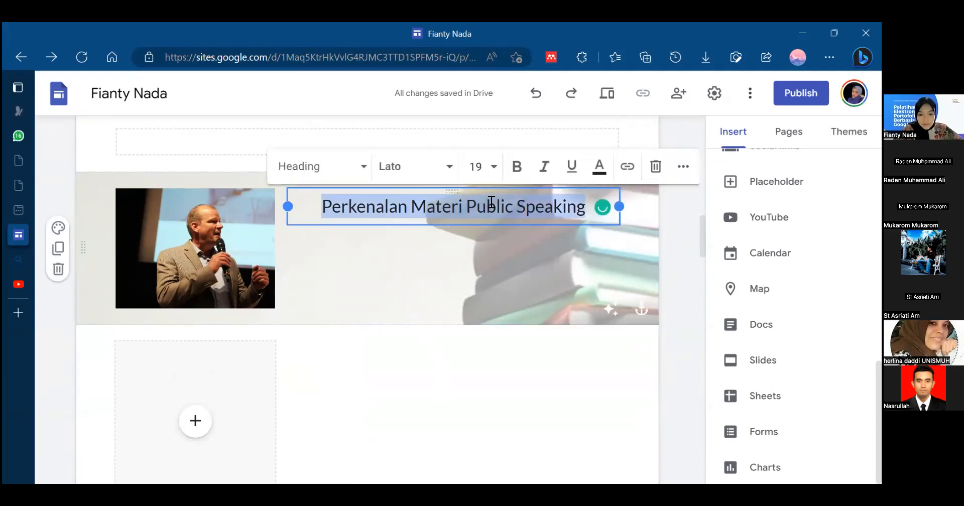
{"action": "left_click", "coordinate": [682, 167]}
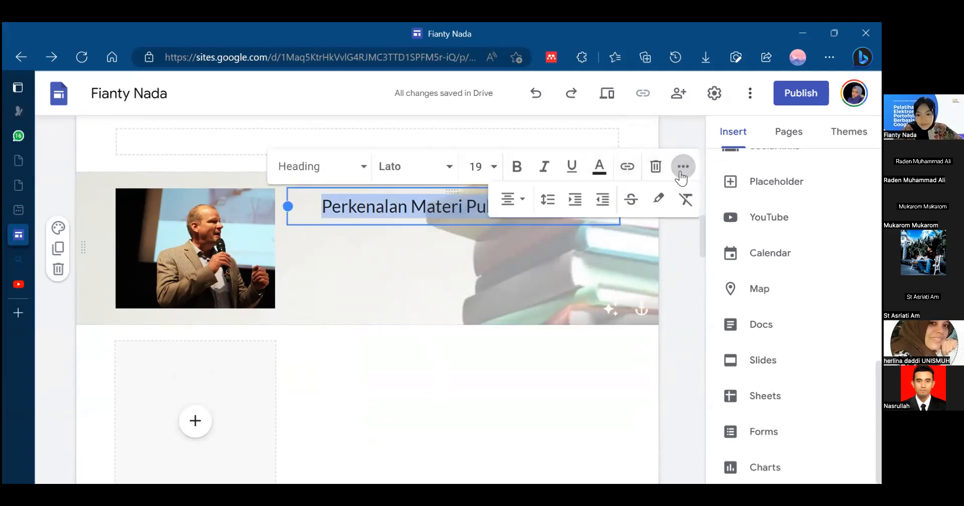
{"action": "left_click", "coordinate": [545, 205]}
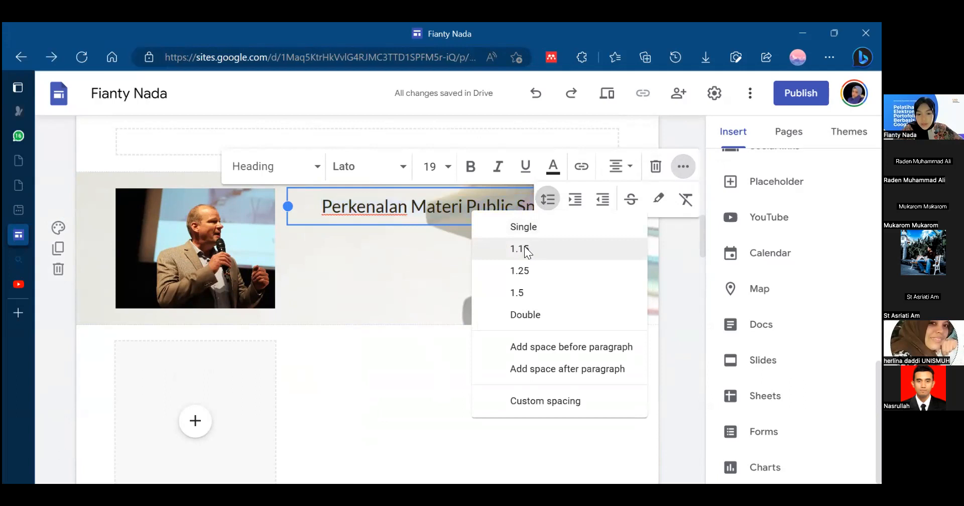
{"action": "left_click", "coordinate": [525, 251]}
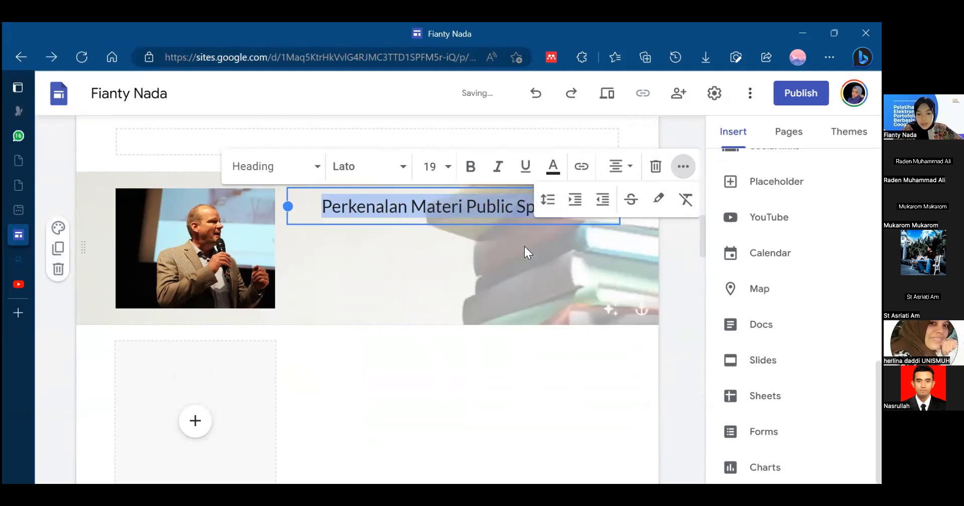
- Increase the "Perkenalan Materi Public Speaking" heading's line spacing to 1.5
{"action": "left_click", "coordinate": [549, 206]}
{"action": "left_click", "coordinate": [536, 296]}
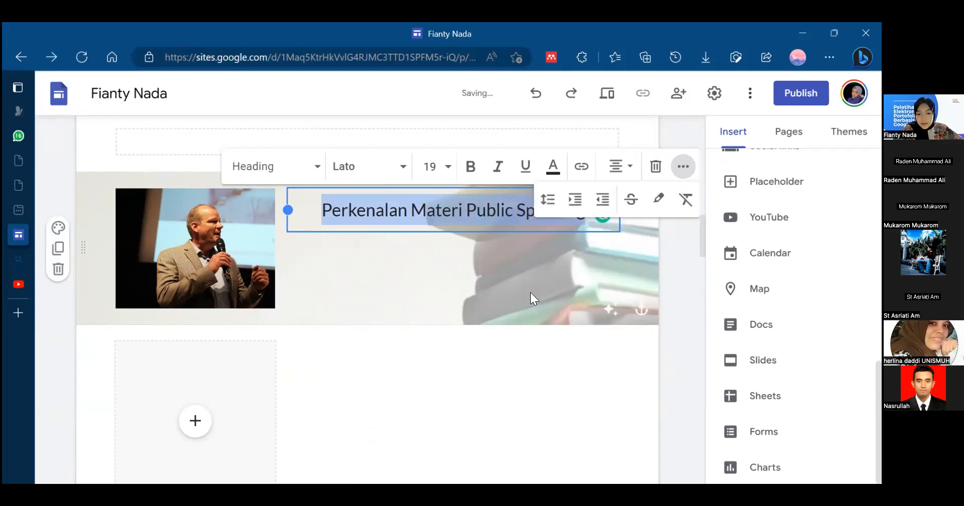
{"action": "left_click", "coordinate": [531, 296]}
- Append a long run of the letter k to the "Perkenalan Materi Public Speaking" heading and narrow its text box to a slim column
{"action": "left_click", "coordinate": [587, 210]}
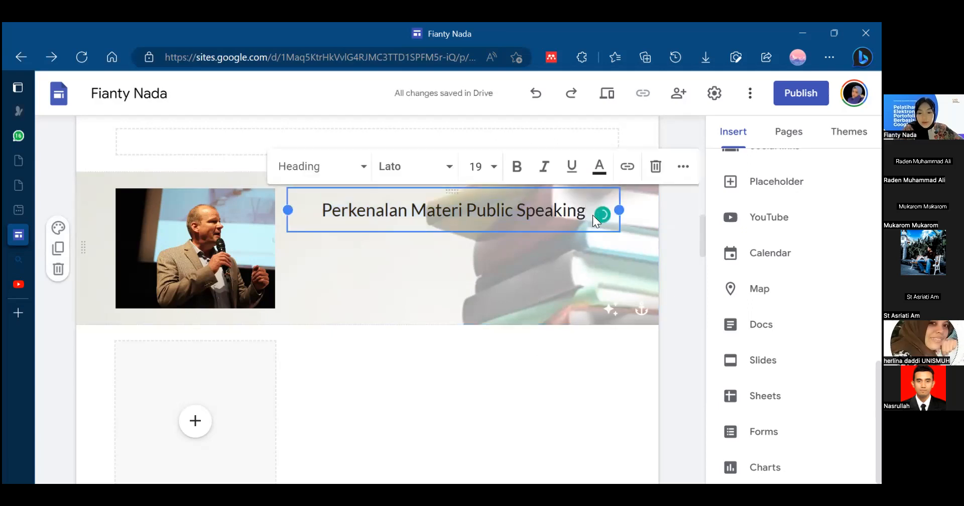
{"action": "type", "text": "kkkkkkkkkkkkkkkkkkkkkkkkkkkkkkkkkkkkkkkkkkkkkkkkkkk"}
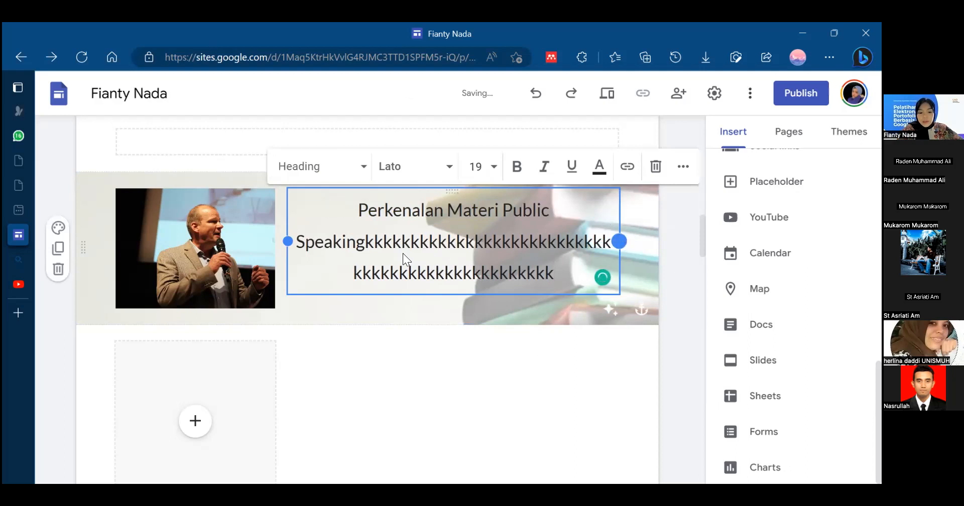
{"action": "left_click_drag", "start_coordinate": [619, 241], "coordinate": [402, 253]}
- Apply double line spacing to the whole text of the narrowed heading beside the speaker photo
{"action": "triple_click", "coordinate": [390, 291]}
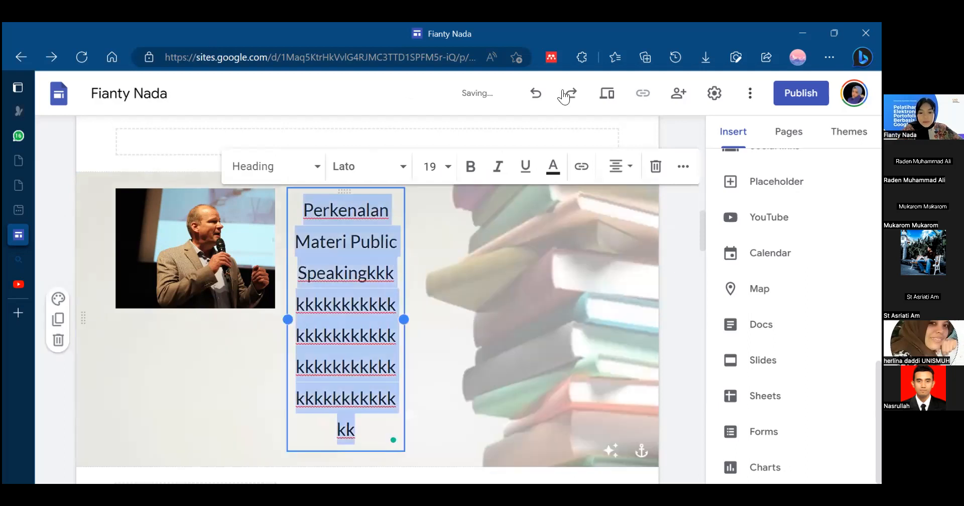
{"action": "left_click", "coordinate": [683, 166]}
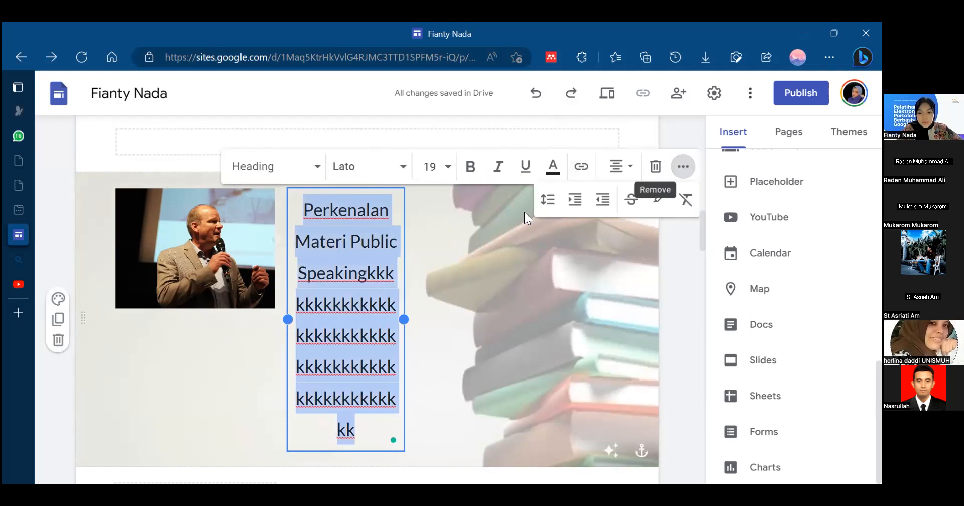
{"action": "left_click", "coordinate": [551, 202]}
{"action": "left_click", "coordinate": [538, 315]}
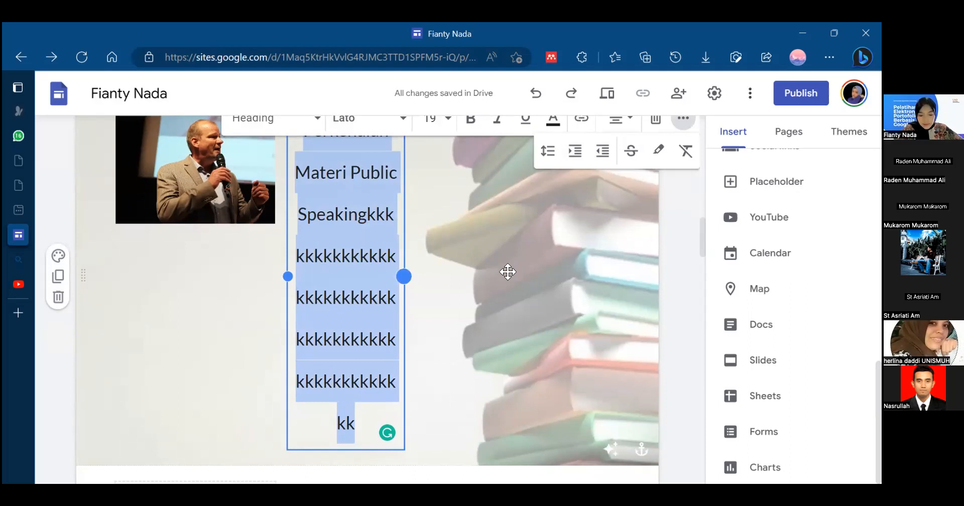
- Widen the heading's text box beside the speaker photo and set its line spacing to 1.15
{"action": "left_click_drag", "start_coordinate": [508, 272], "coordinate": [490, 386]}
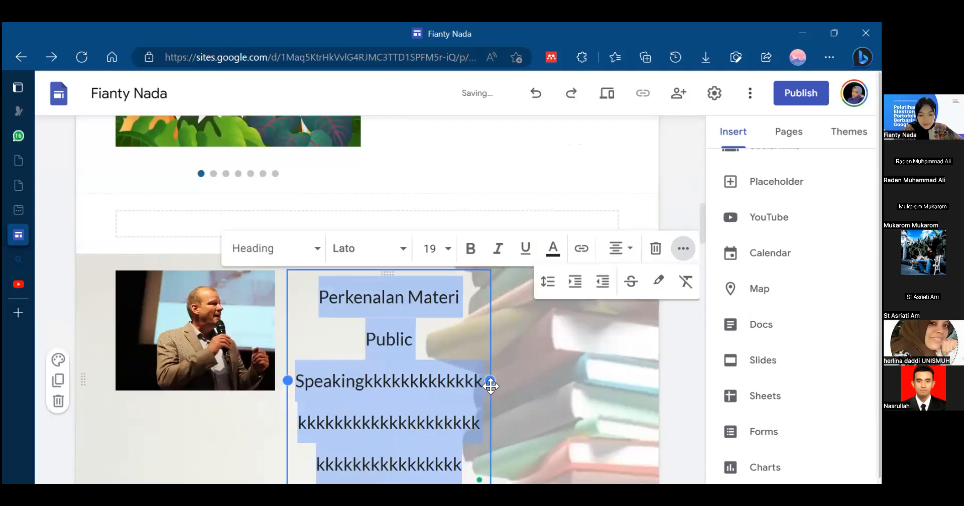
{"action": "left_click", "coordinate": [548, 288]}
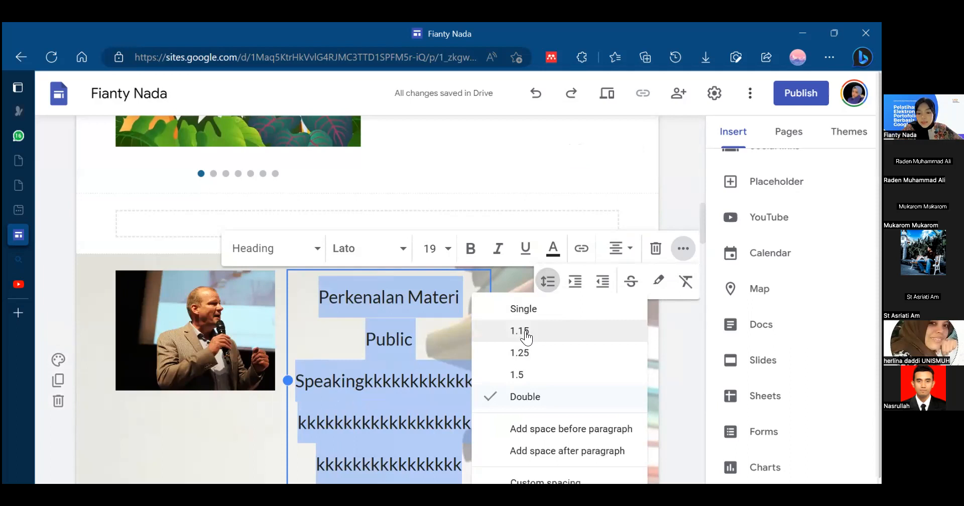
{"action": "left_click", "coordinate": [499, 332]}
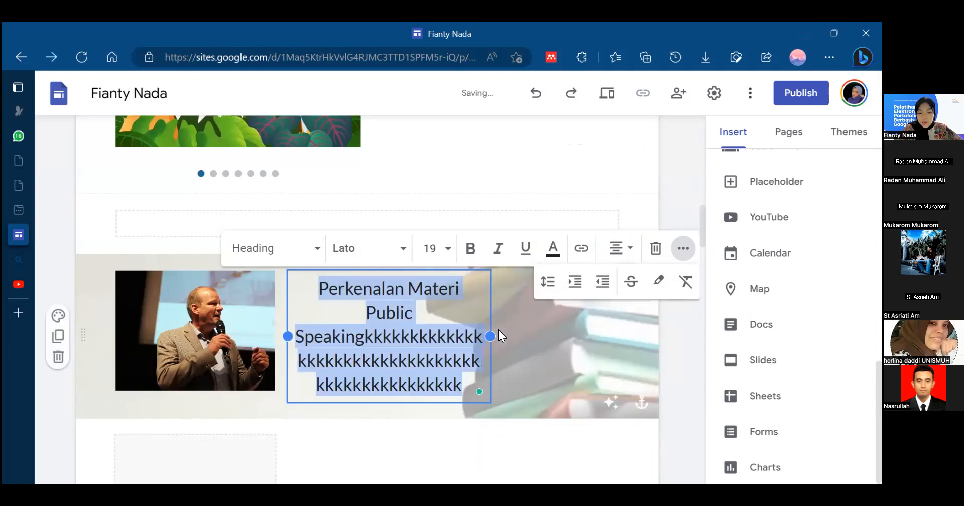
{"action": "left_click", "coordinate": [491, 458]}
{"action": "left_click", "coordinate": [412, 315]}
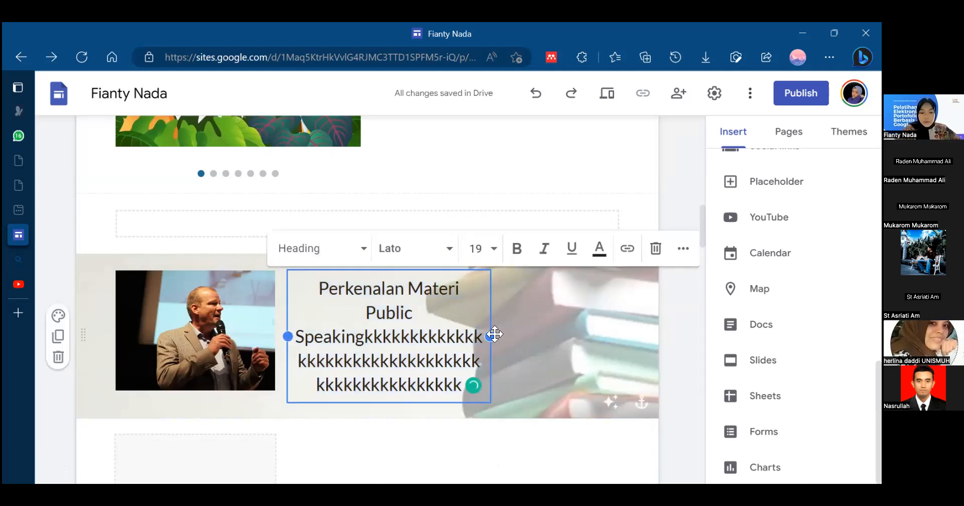
{"action": "left_click", "coordinate": [226, 299]}
{"action": "left_click", "coordinate": [354, 329]}
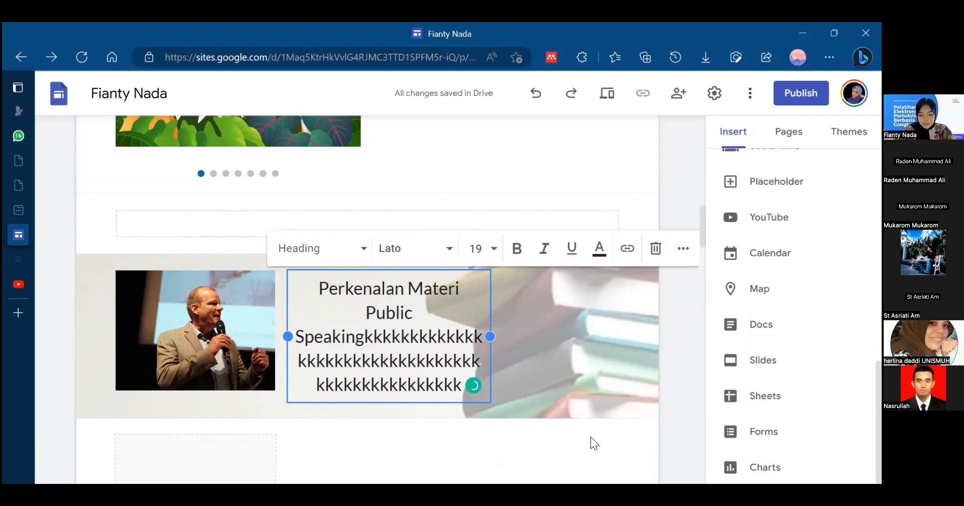
{"action": "left_click", "coordinate": [504, 454]}
{"action": "left_click", "coordinate": [427, 347]}
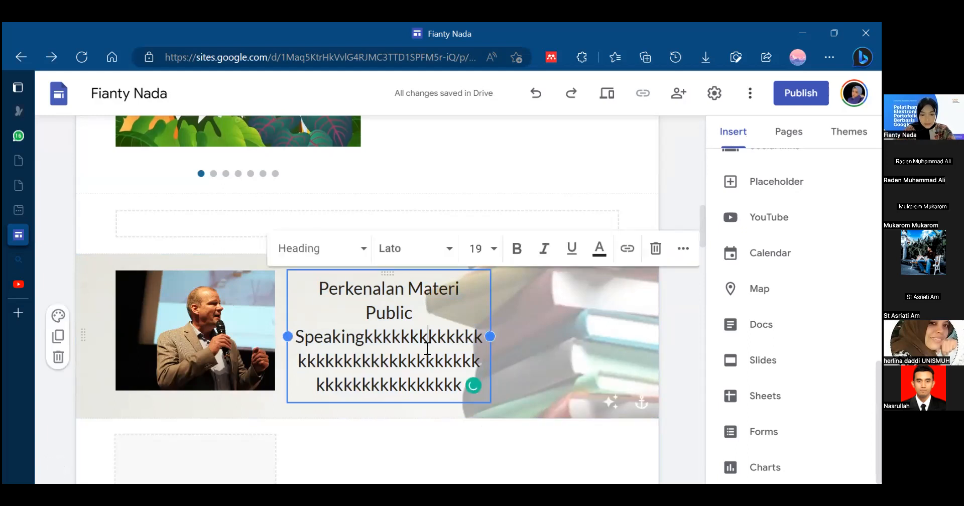
{"action": "left_click", "coordinate": [689, 341]}
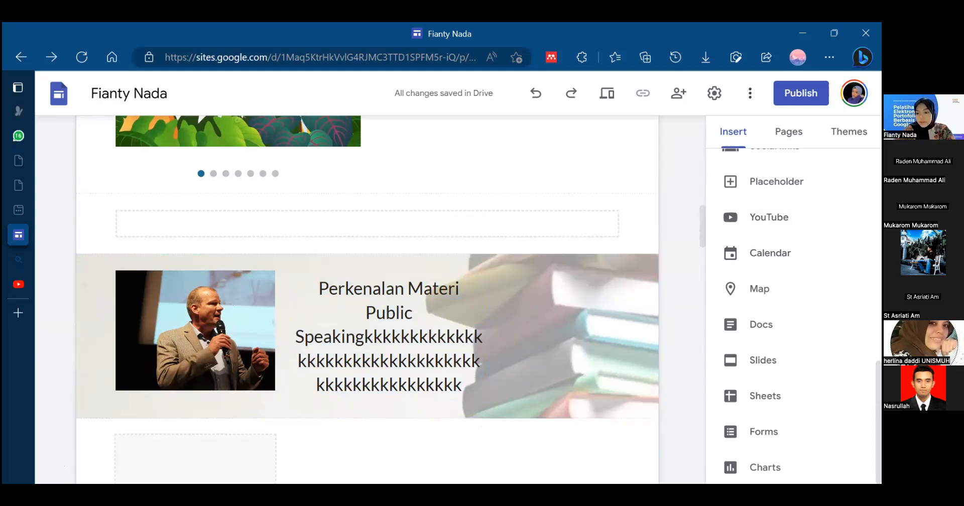
{"action": "scroll", "coordinate": [793, 311], "scroll_direction": "up", "scroll_amount": 10}
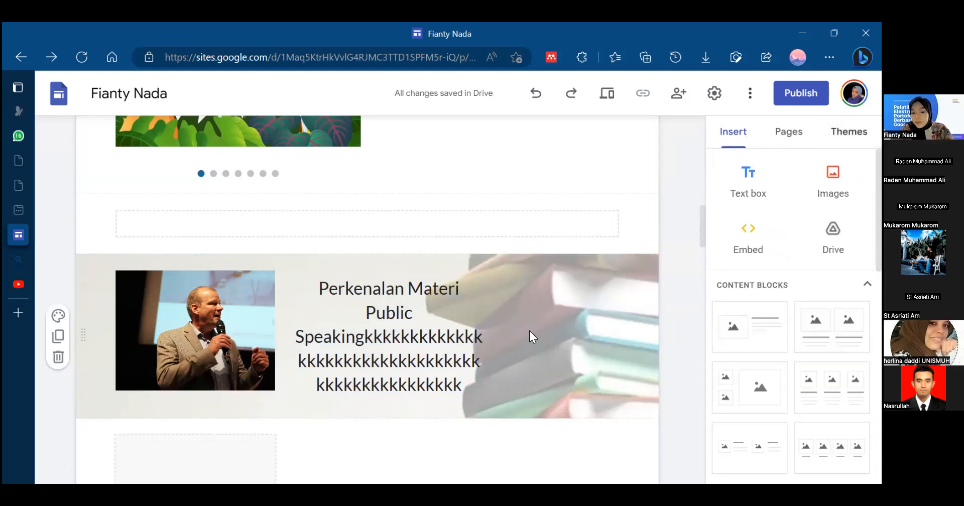
- Set the font size of all text in the "Perkenalan Materi Public Speaking" heading to 11
{"action": "left_click", "coordinate": [446, 315]}
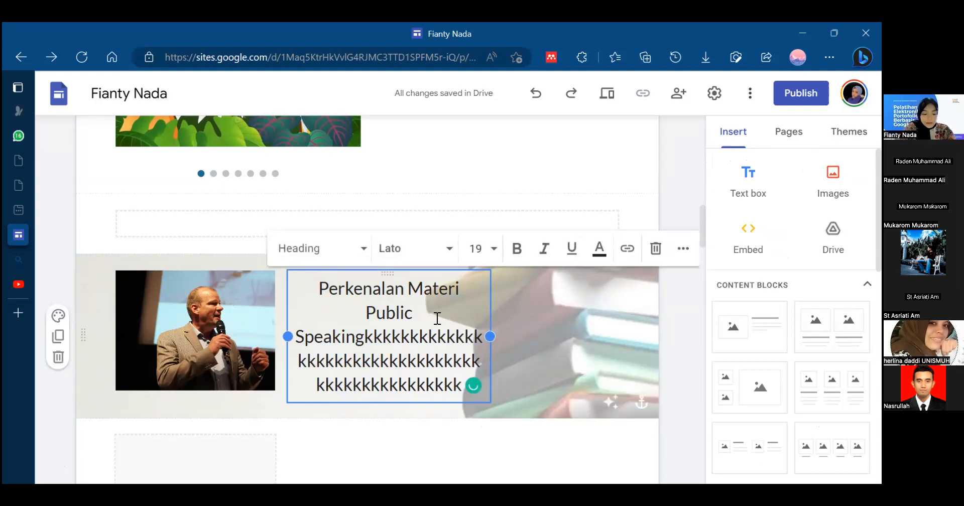
{"action": "key", "text": "ctrl+a"}
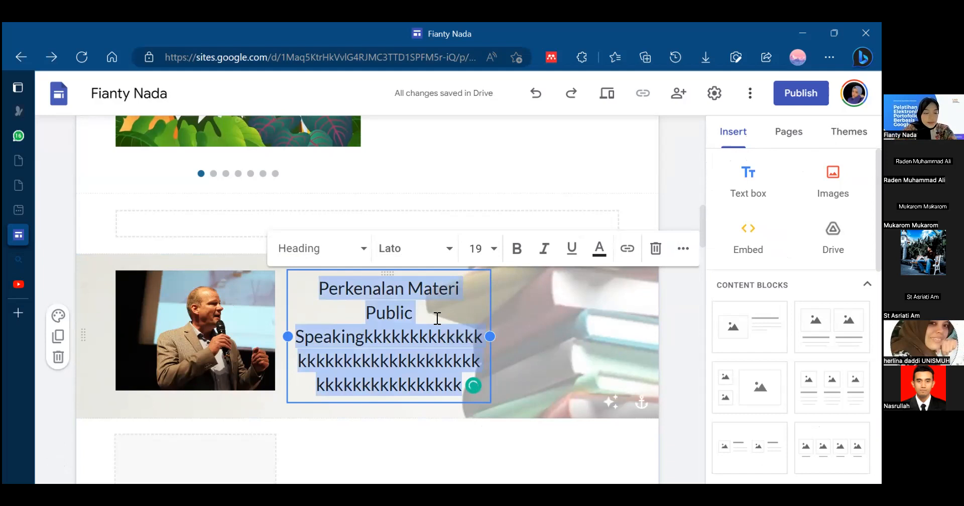
{"action": "left_click", "coordinate": [494, 250]}
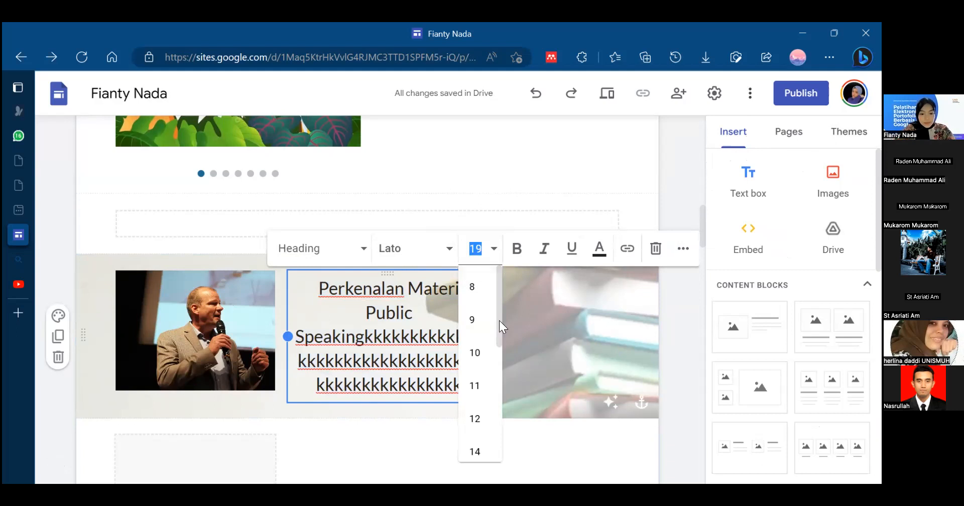
{"action": "left_click", "coordinate": [486, 387]}
- Enlarge the heading text beside the speaker photo to font size 18
{"action": "left_click", "coordinate": [491, 260]}
{"action": "scroll", "coordinate": [499, 301], "scroll_direction": "down", "scroll_amount": 4}
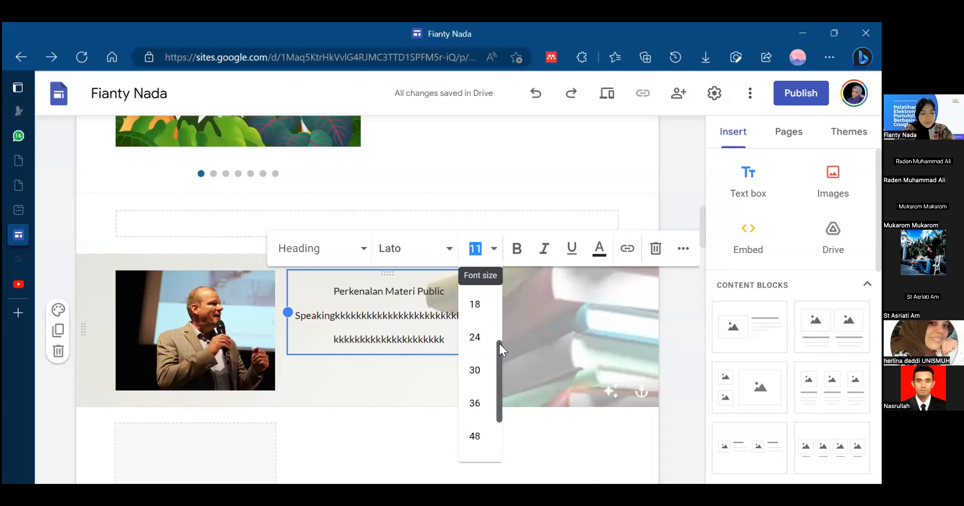
{"action": "scroll", "coordinate": [499, 347], "scroll_direction": "up", "scroll_amount": 1}
{"action": "left_click", "coordinate": [474, 324]}
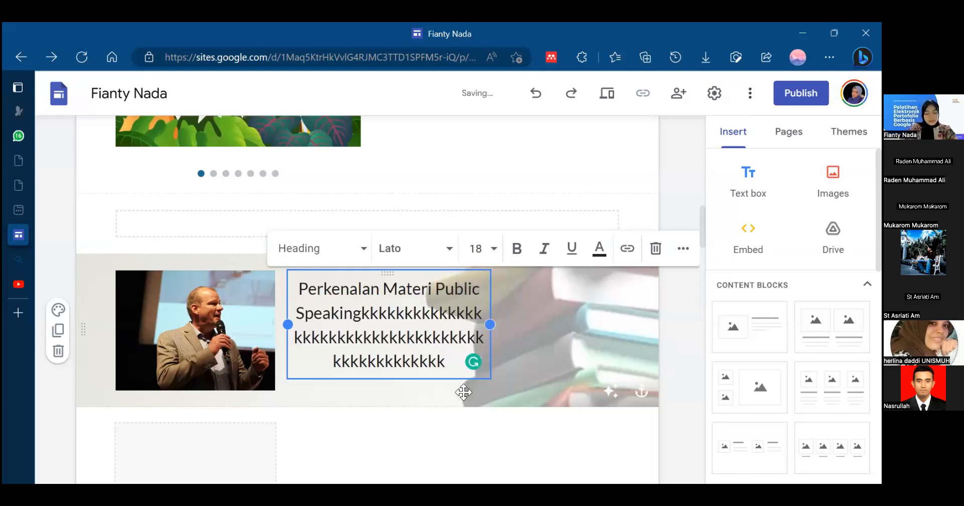
{"action": "left_click", "coordinate": [458, 432]}
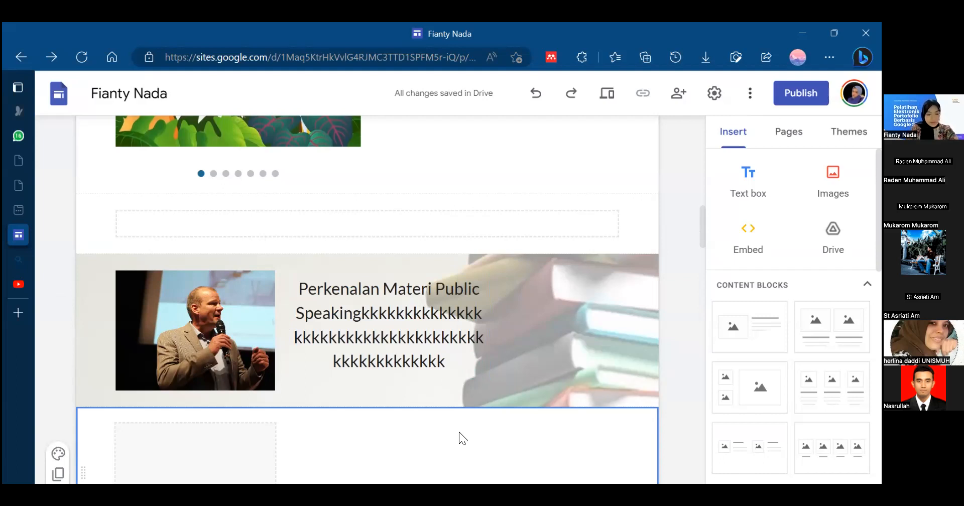
- Set the font size of all text in the heading beside the speaker photo to 14
{"action": "left_click", "coordinate": [446, 329]}
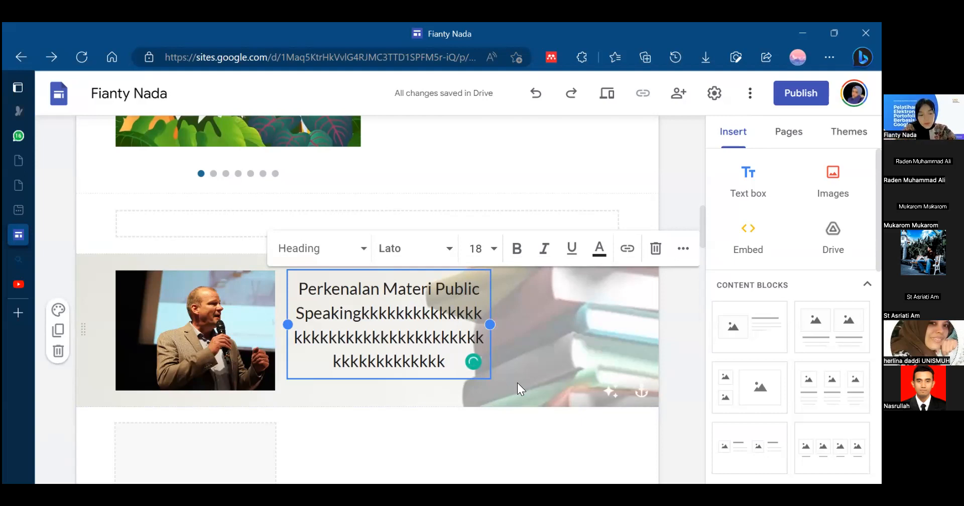
{"action": "key", "text": "ctrl+a"}
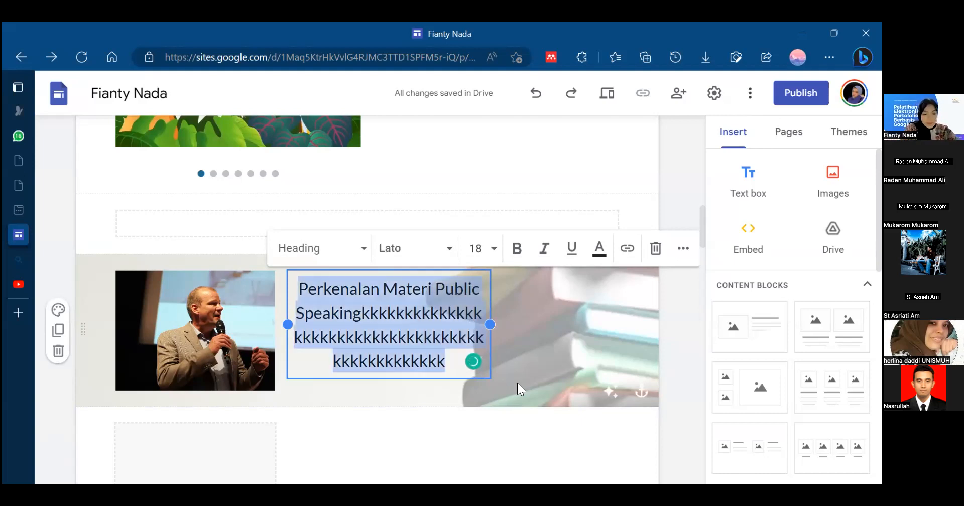
{"action": "left_click", "coordinate": [487, 246]}
{"action": "left_click", "coordinate": [484, 451]}
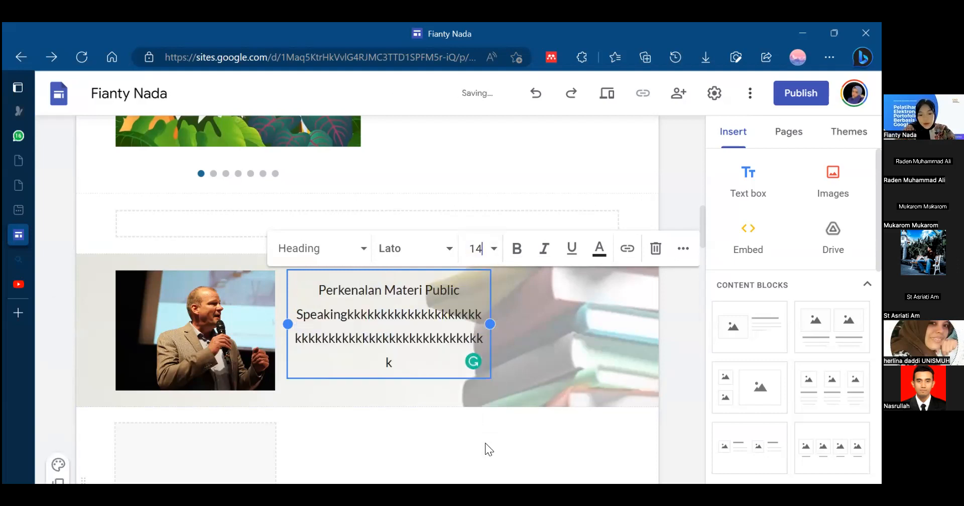
{"action": "left_click", "coordinate": [493, 246]}
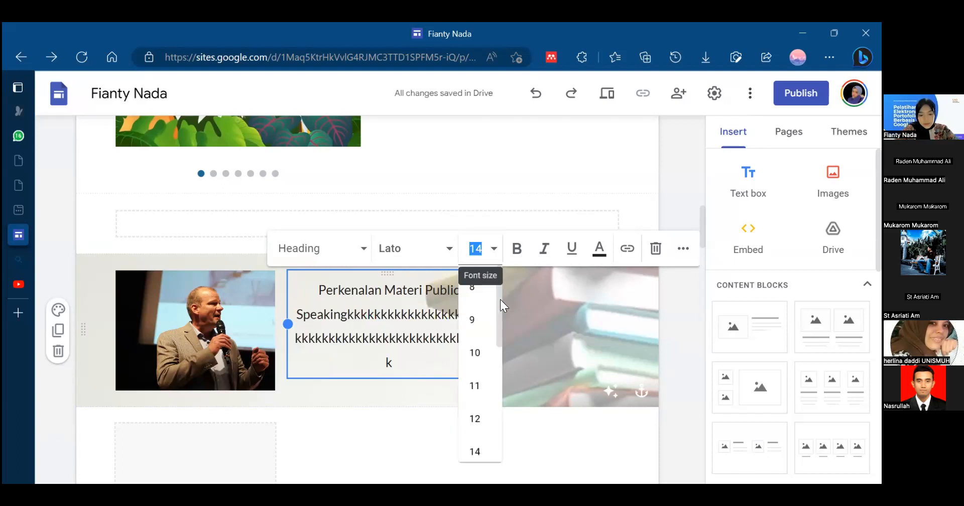
{"action": "left_click", "coordinate": [543, 347]}
- Widen the heading's text box slightly so its text wraps onto three lines beside the speaker photo
{"action": "left_click", "coordinate": [447, 327]}
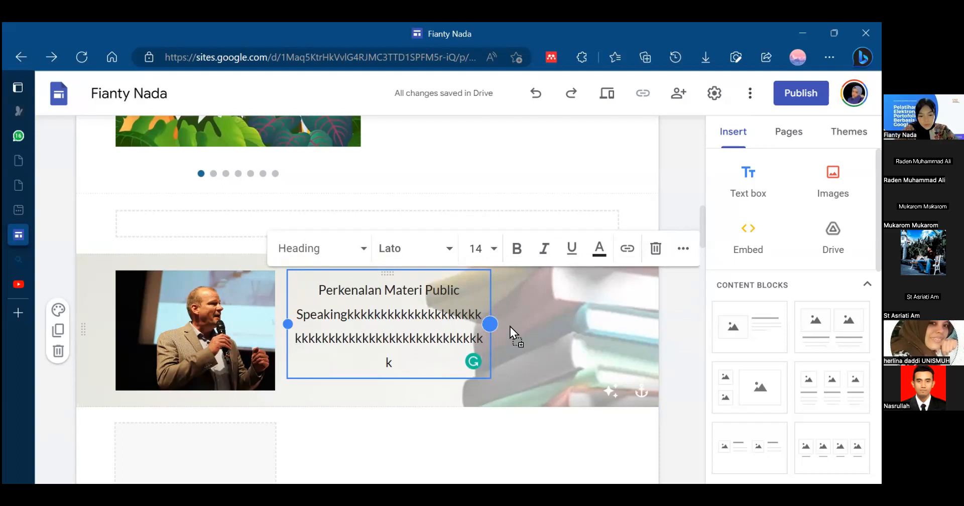
{"action": "left_click", "coordinate": [443, 339]}
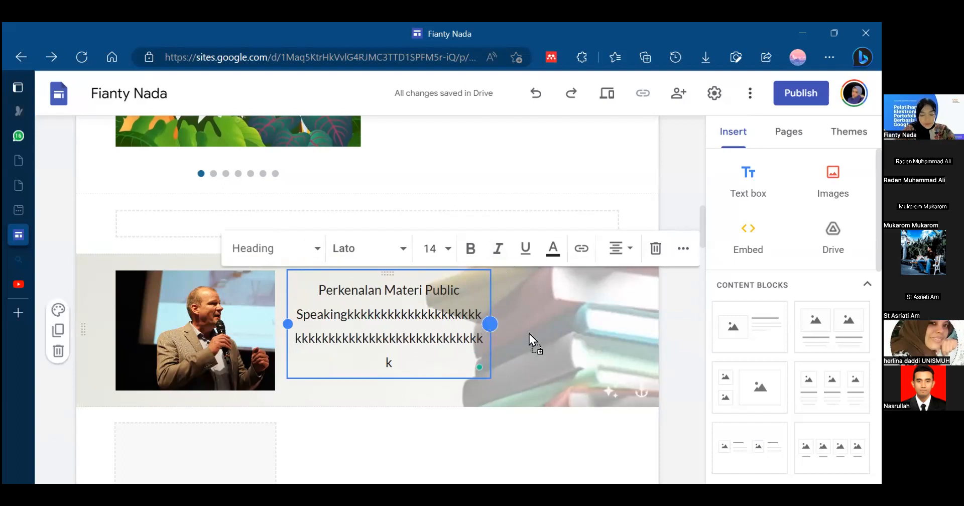
{"action": "left_click_drag", "start_coordinate": [529, 333], "coordinate": [533, 334]}
{"action": "left_click", "coordinate": [498, 449]}
{"action": "left_click", "coordinate": [447, 365]}
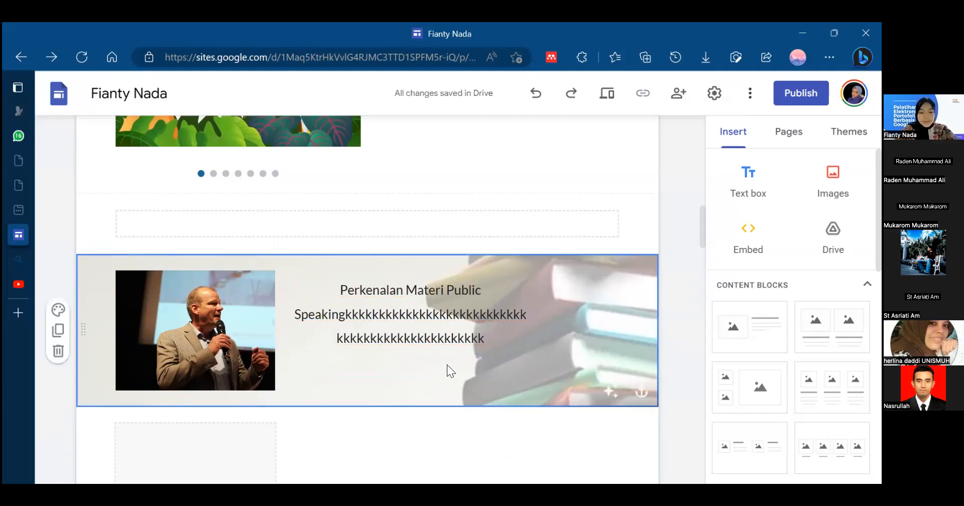
{"action": "left_click", "coordinate": [453, 307]}
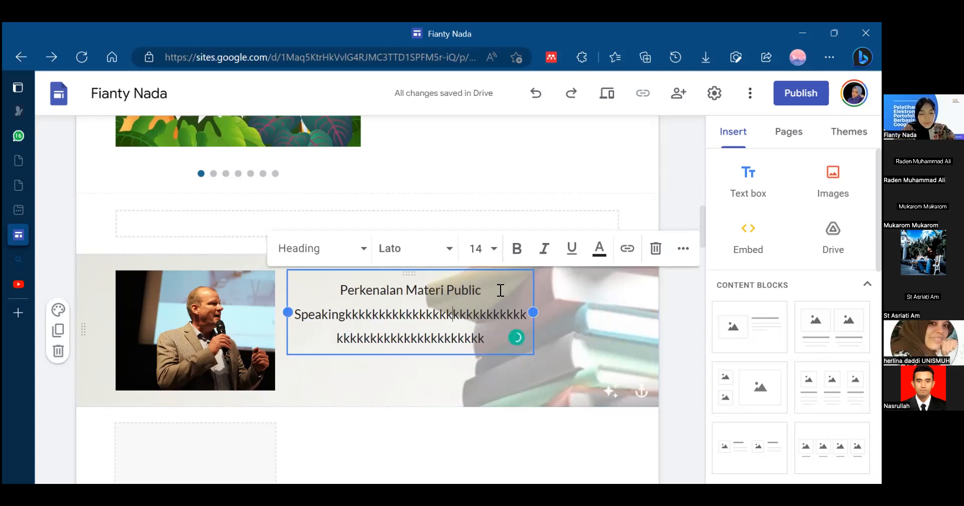
{"action": "key", "text": "ctrl+a"}
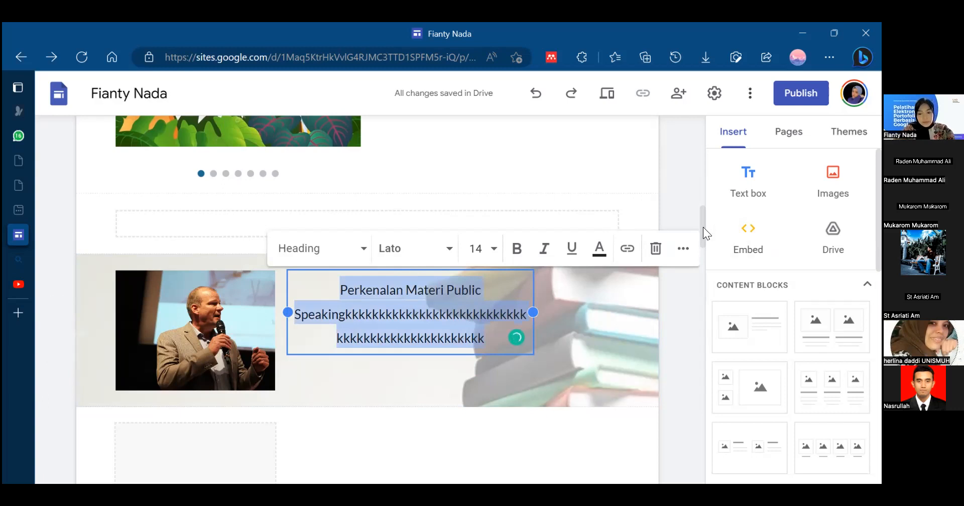
{"action": "scroll", "coordinate": [688, 203], "scroll_direction": "up", "scroll_amount": 5}
{"action": "scroll", "coordinate": [687, 234], "scroll_direction": "down", "scroll_amount": 9}
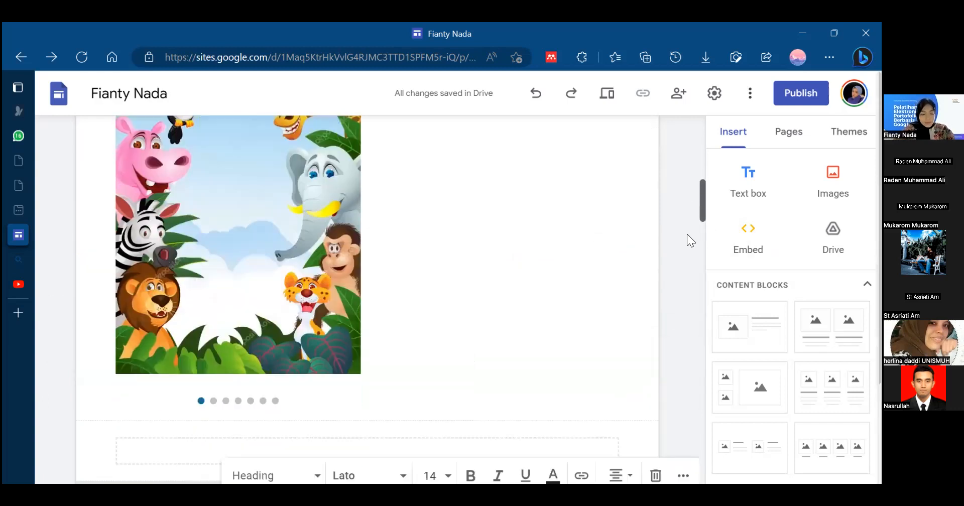
{"action": "scroll", "coordinate": [690, 238], "scroll_direction": "up", "scroll_amount": 4}
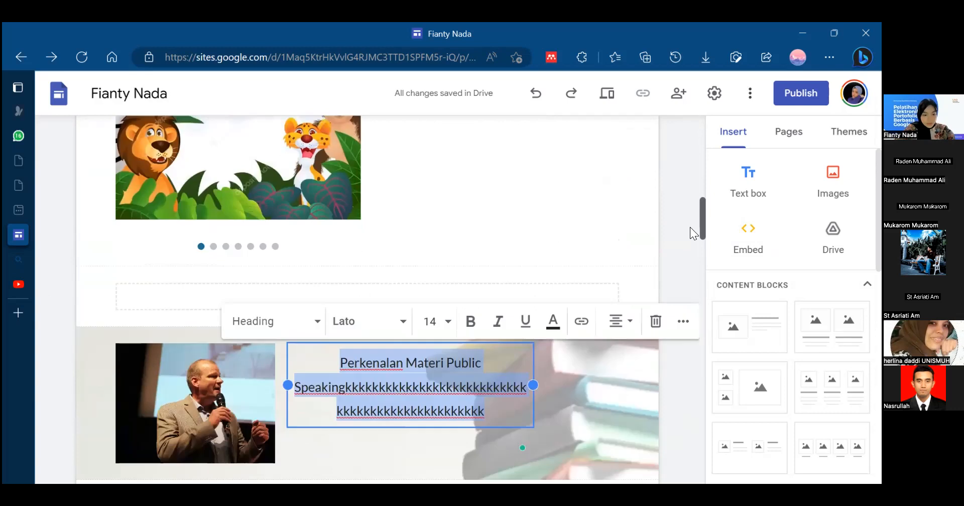
{"action": "scroll", "coordinate": [690, 227], "scroll_direction": "down", "scroll_amount": 3}
{"action": "scroll", "coordinate": [695, 231], "scroll_direction": "up", "scroll_amount": 1}
{"action": "left_click", "coordinate": [452, 283]}
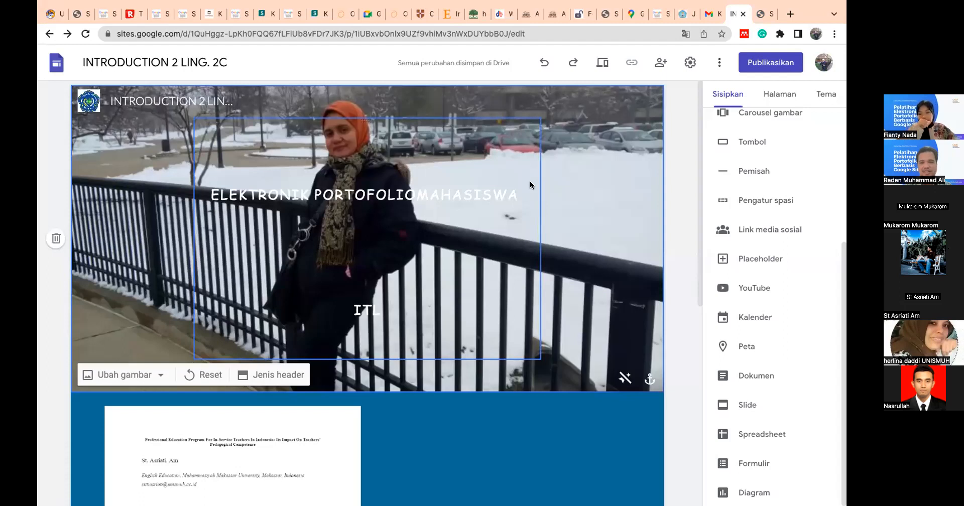
{"action": "left_click", "coordinate": [396, 273]}
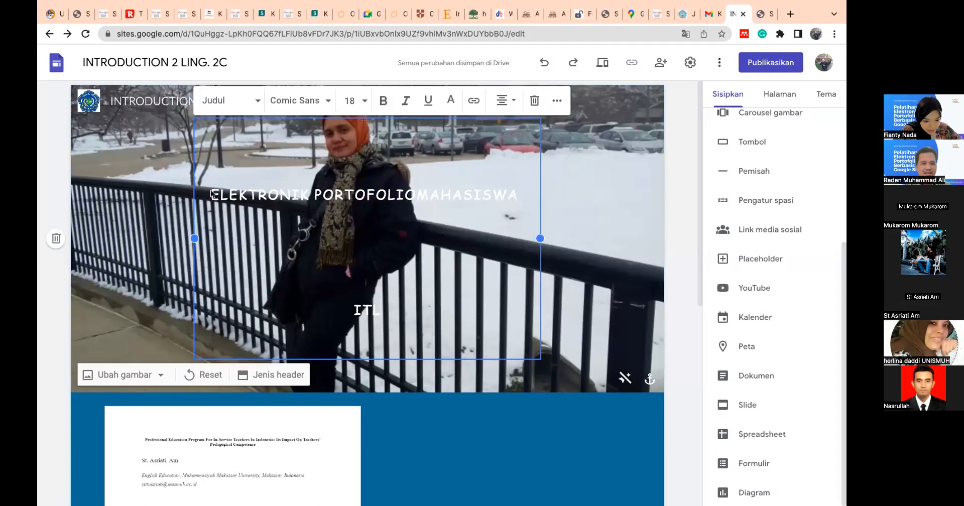
{"action": "left_click_drag", "start_coordinate": [211, 193], "coordinate": [377, 316]}
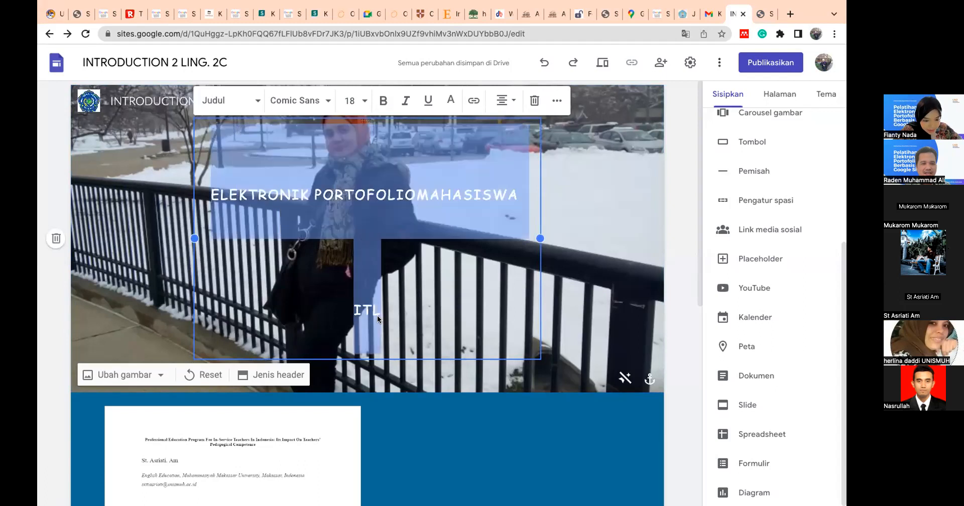
{"action": "left_click", "coordinate": [557, 100]}
{"action": "left_click", "coordinate": [446, 128]}
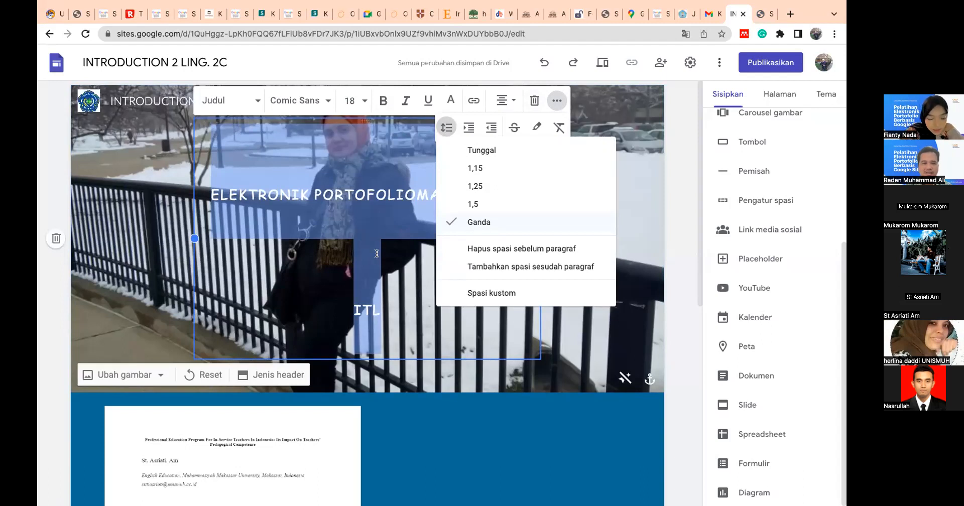
{"action": "key", "text": "Escape"}
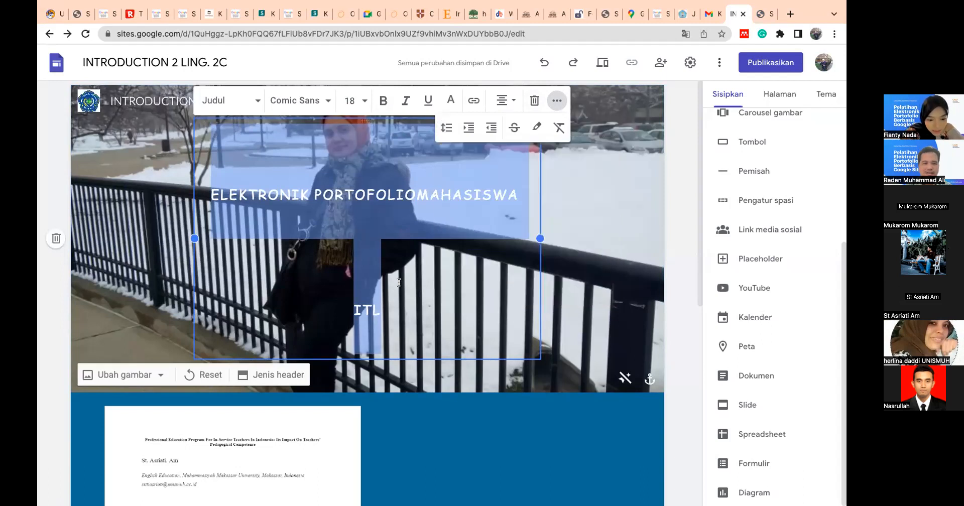
- Delete "ITL" from the end of the header title and retype it after "ELEKTRONIK PORTOFOLIOMAHASISWA"
{"action": "left_click", "coordinate": [398, 282]}
{"action": "left_click_drag", "start_coordinate": [350, 306], "coordinate": [382, 304]}
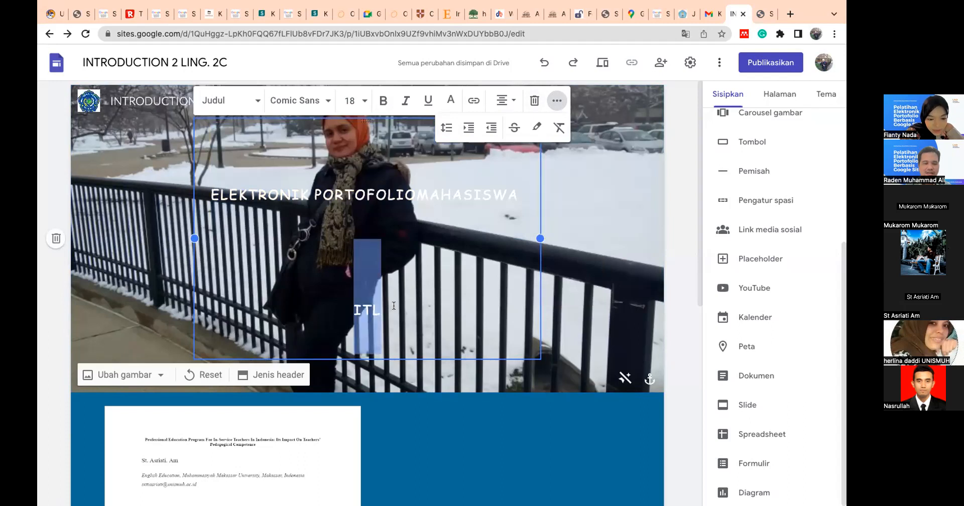
{"action": "key", "text": "BackSpace"}
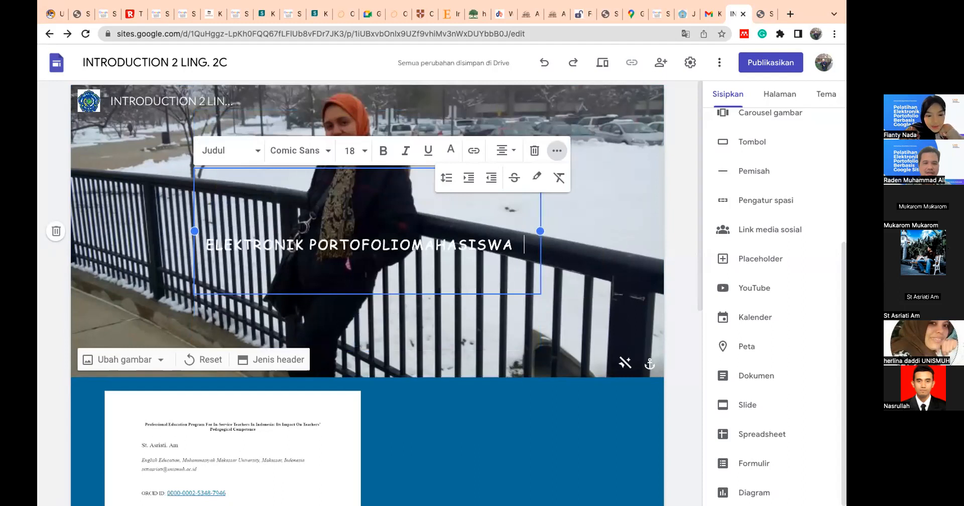
{"action": "type", "text": "I"}
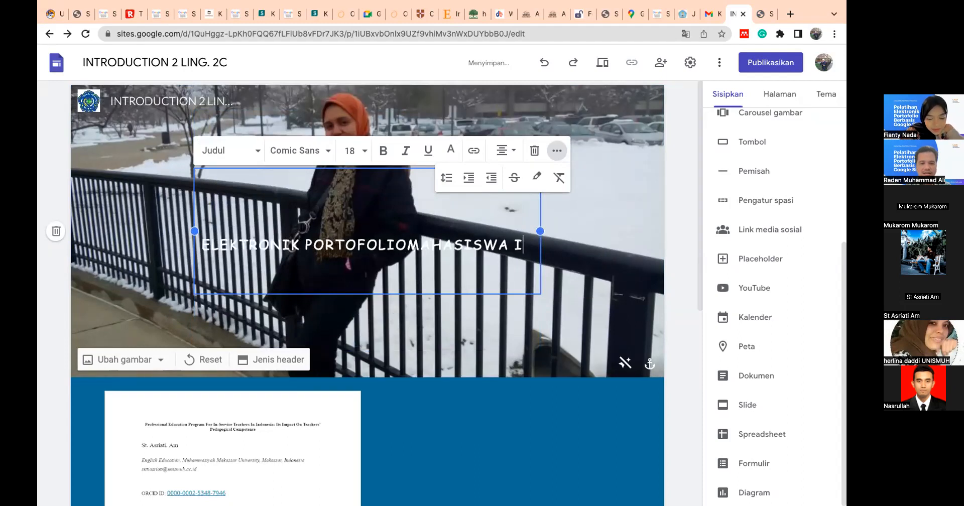
{"action": "type", "text": "TL"}
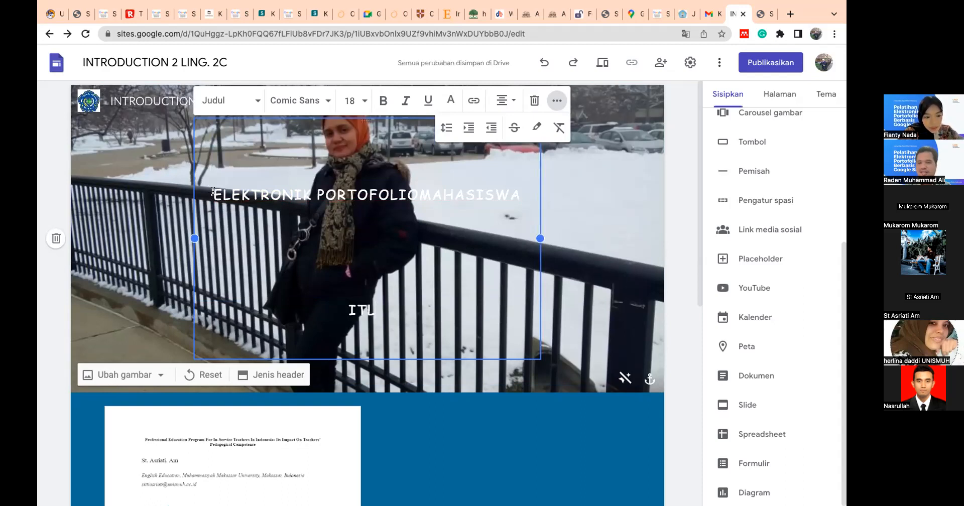
- Try a line spacing of 1,15 on the whole header title, and settle on Tunggal (single)
{"action": "left_click_drag", "start_coordinate": [212, 191], "coordinate": [372, 312]}
{"action": "left_click", "coordinate": [445, 127]}
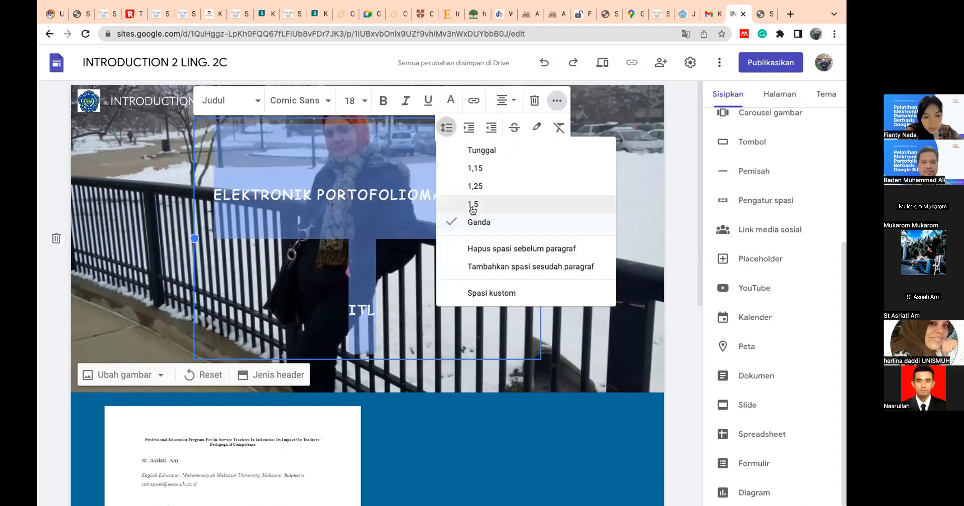
{"action": "left_click", "coordinate": [470, 170]}
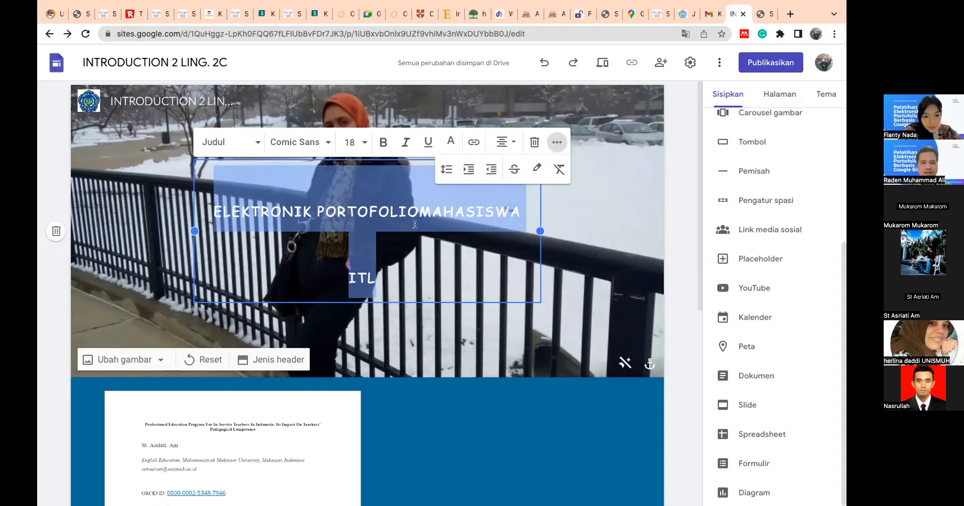
{"action": "left_click", "coordinate": [445, 169]}
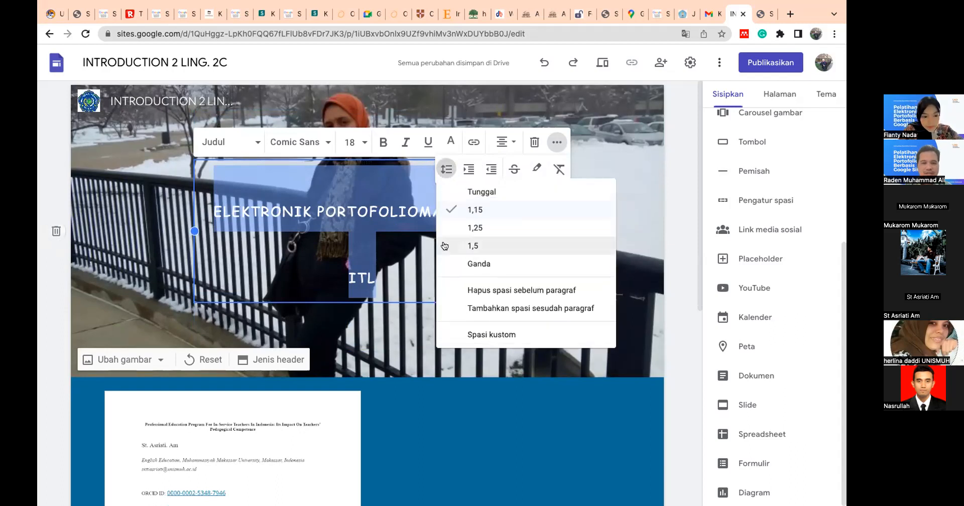
{"action": "left_click", "coordinate": [477, 192]}
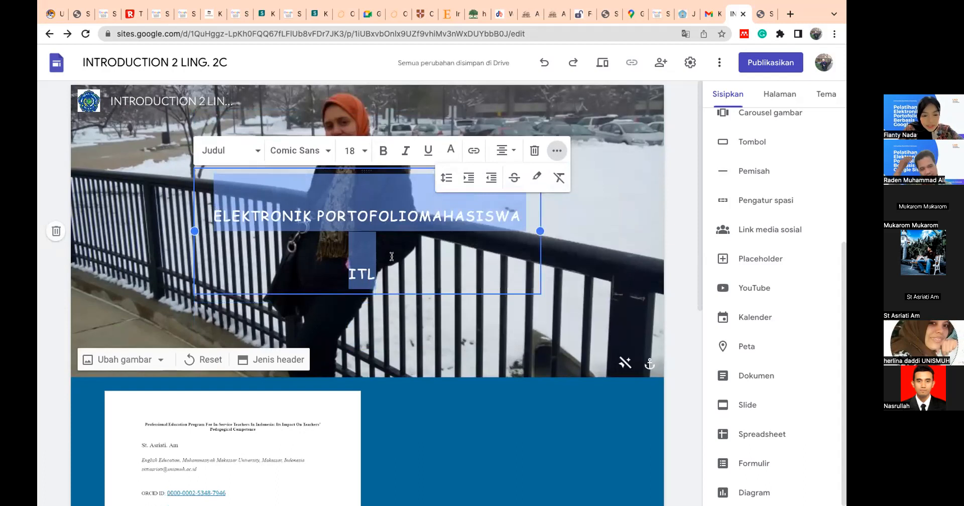
- Remove the space before the paragraph (Hapus spasi sebelum paragraf) in the selected header title
{"action": "left_click", "coordinate": [444, 177]}
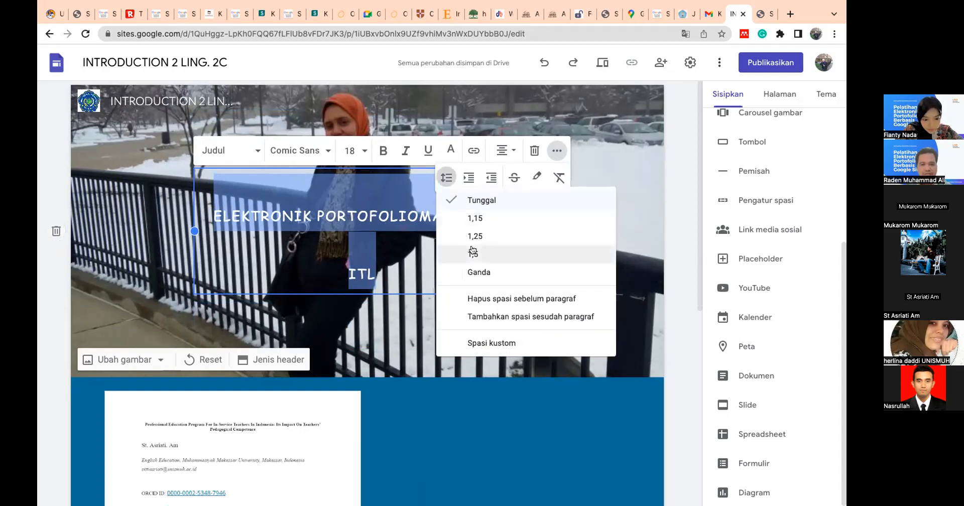
{"action": "left_click", "coordinate": [486, 300]}
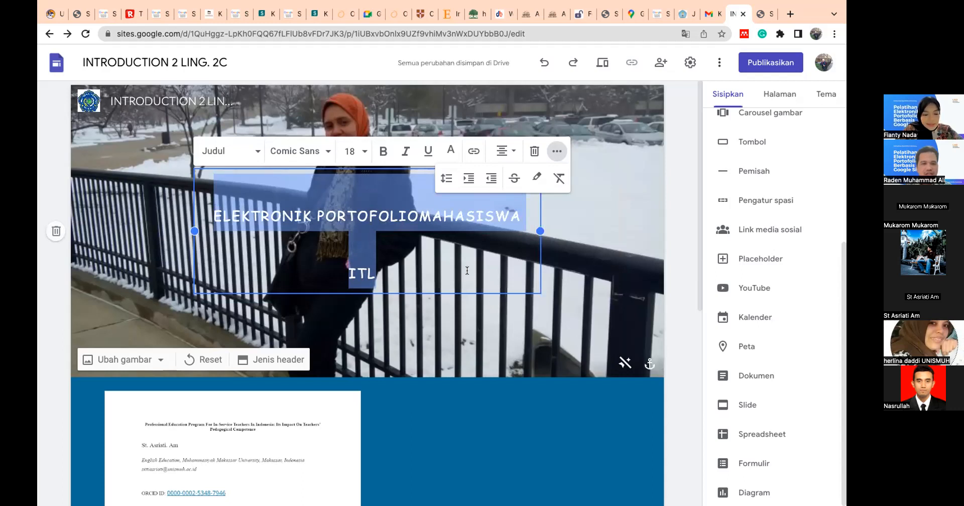
{"action": "left_click", "coordinate": [446, 178]}
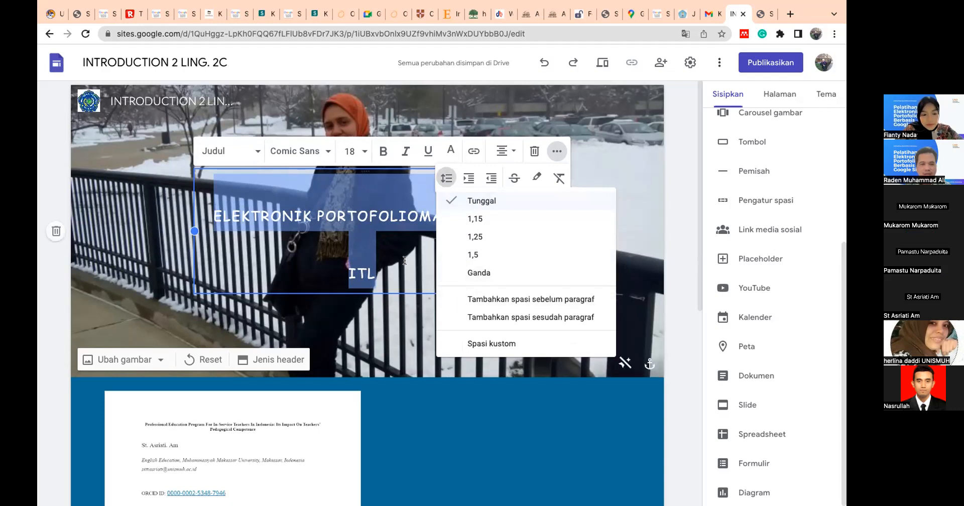
{"action": "key", "text": "Escape"}
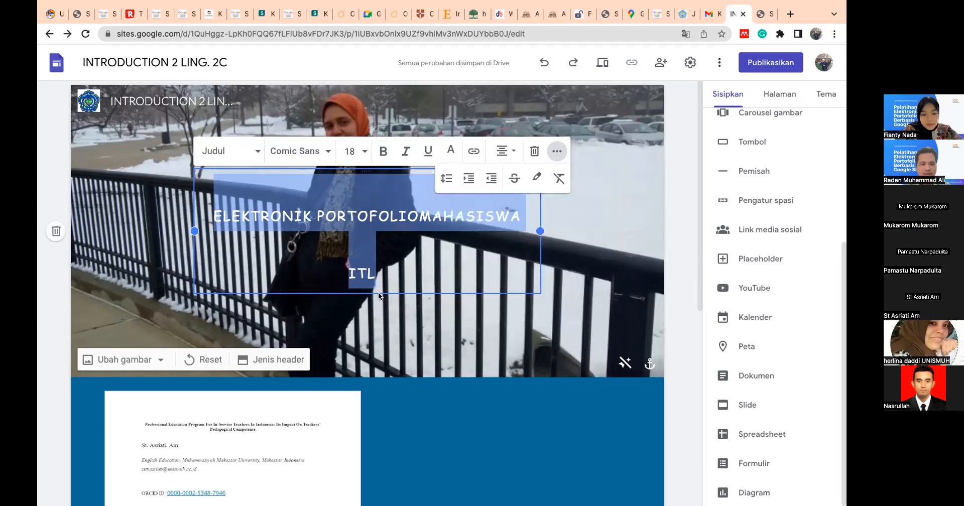
- Shift the header title's text box toward the photo's right side and widen it leftward so the title fits on one line
{"action": "left_click", "coordinate": [369, 236]}
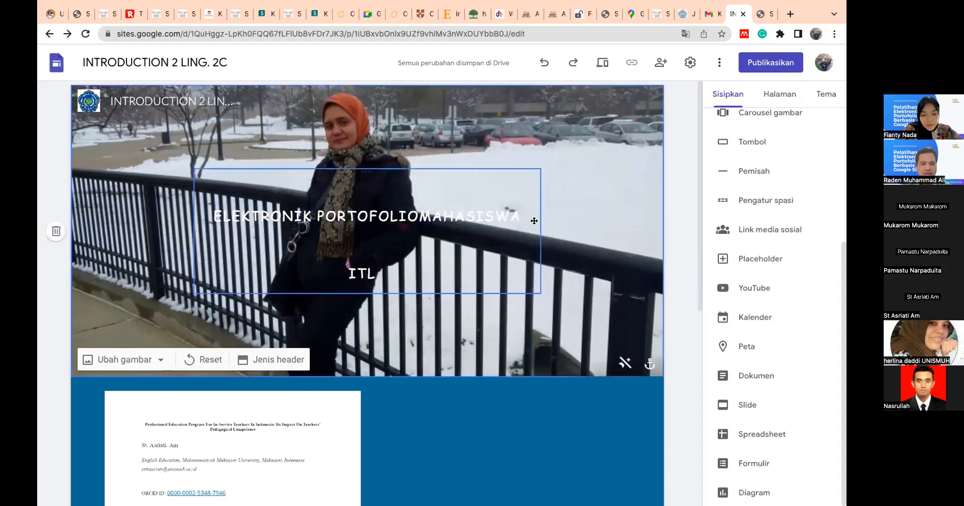
{"action": "left_click_drag", "start_coordinate": [508, 216], "coordinate": [531, 221]}
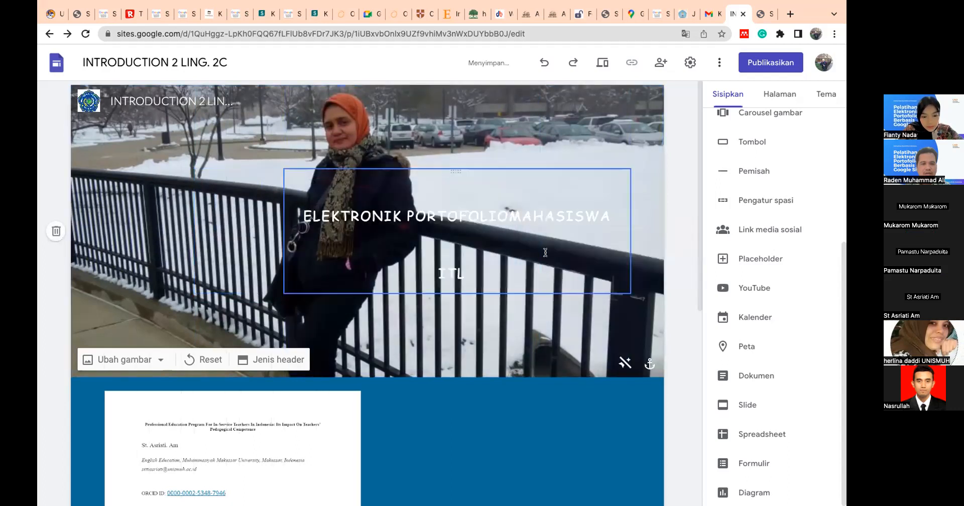
{"action": "left_click", "coordinate": [570, 275]}
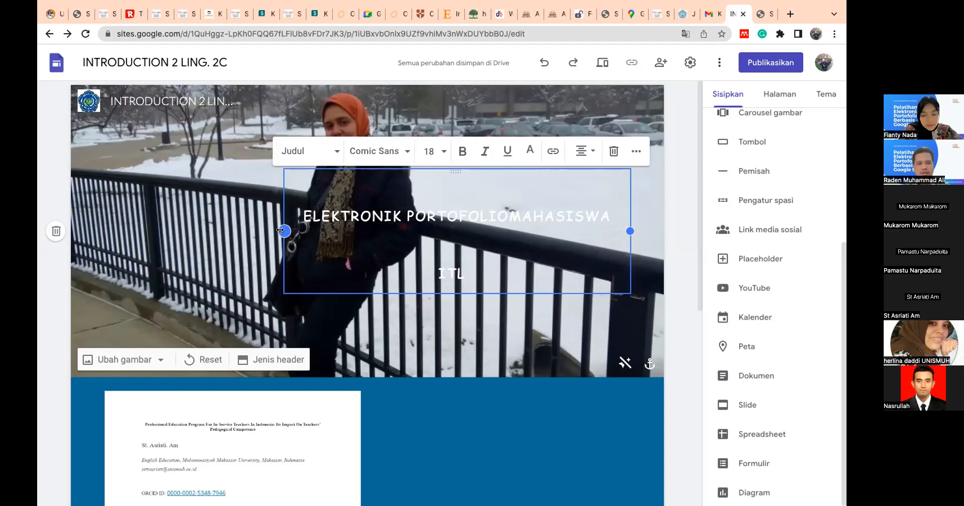
{"action": "left_click_drag", "start_coordinate": [282, 230], "coordinate": [234, 231]}
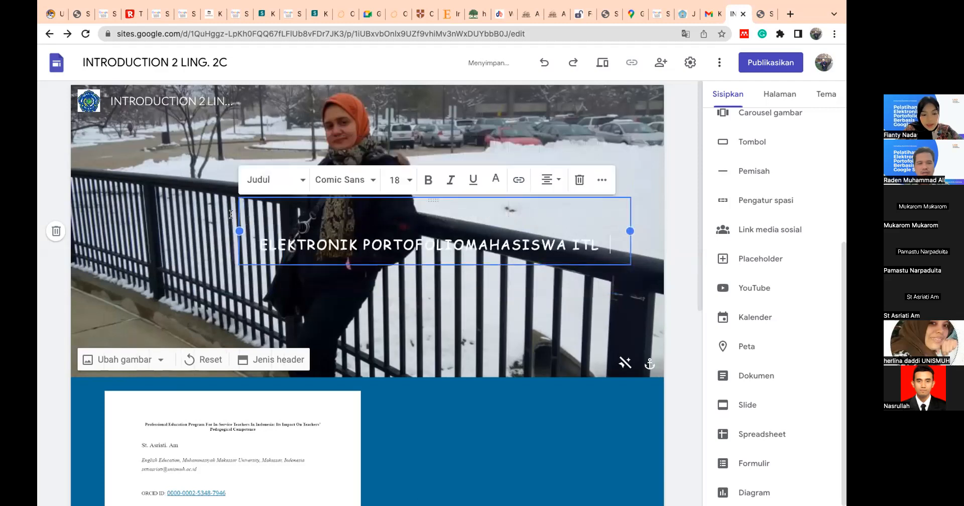
{"action": "left_click", "coordinate": [444, 298]}
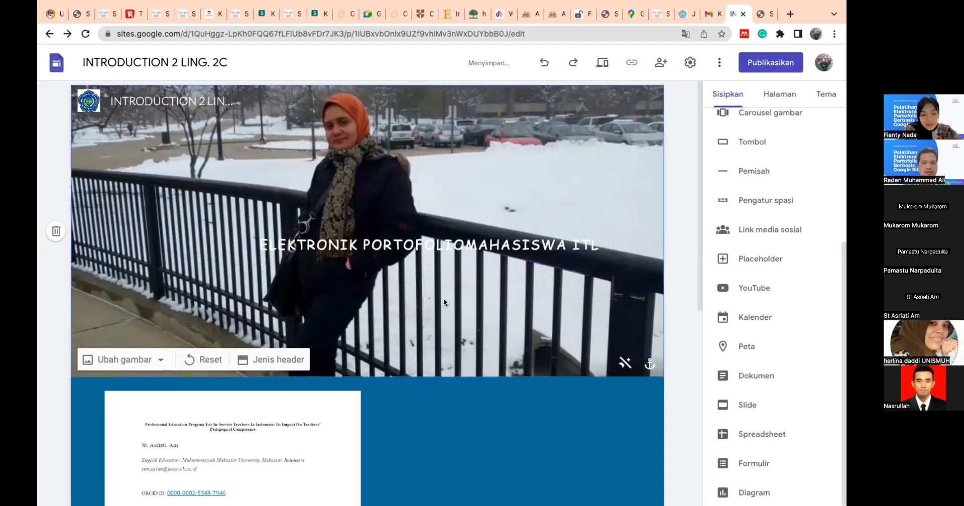
- Apply the blue highlight colour #0000ff to the whole header title "ELEKTRONIK PORTOFOLIOMAHASISWA ITL"
{"action": "left_click_drag", "start_coordinate": [259, 235], "coordinate": [601, 257]}
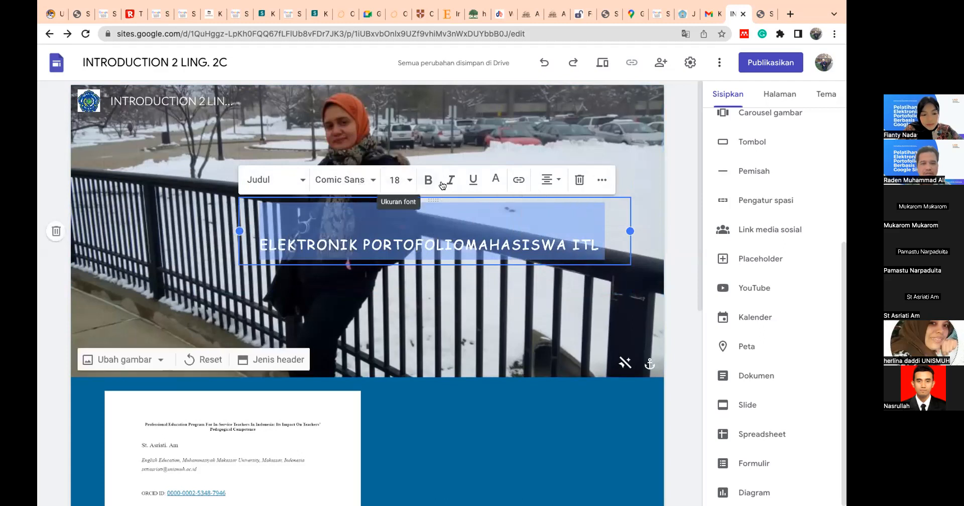
{"action": "left_click", "coordinate": [600, 179]}
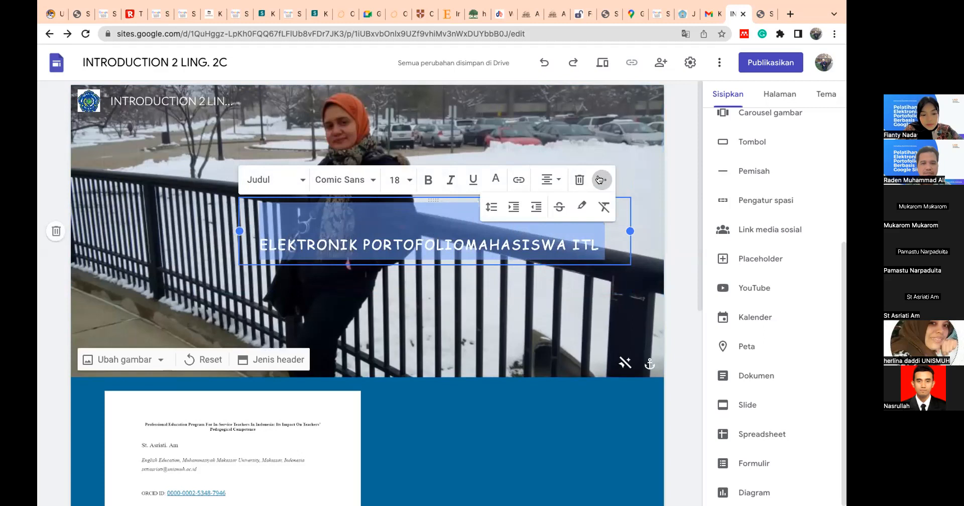
{"action": "left_click", "coordinate": [580, 208]}
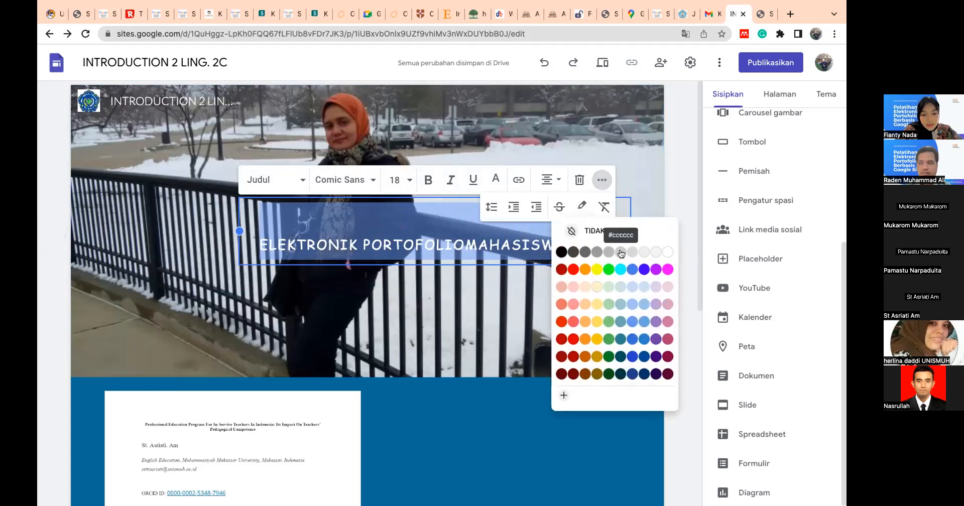
{"action": "left_click", "coordinate": [641, 271]}
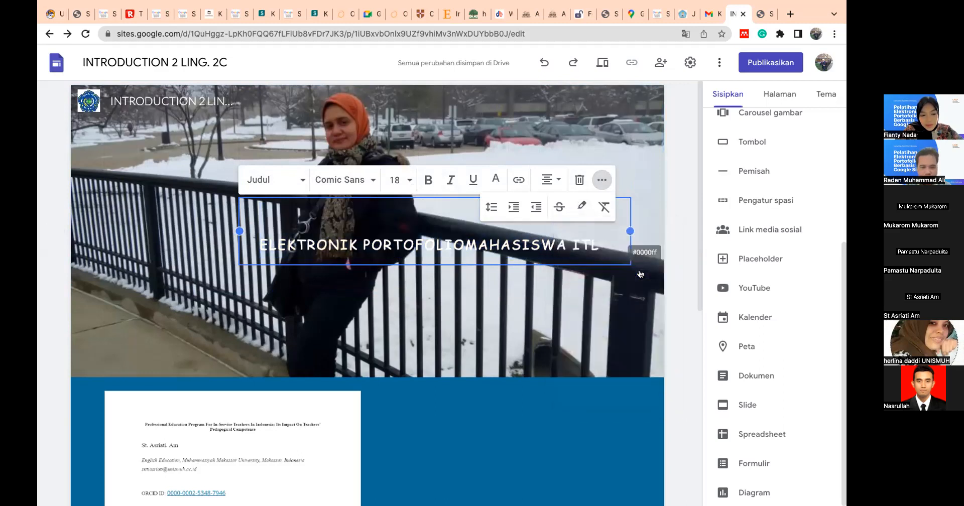
{"action": "left_click", "coordinate": [489, 287]}
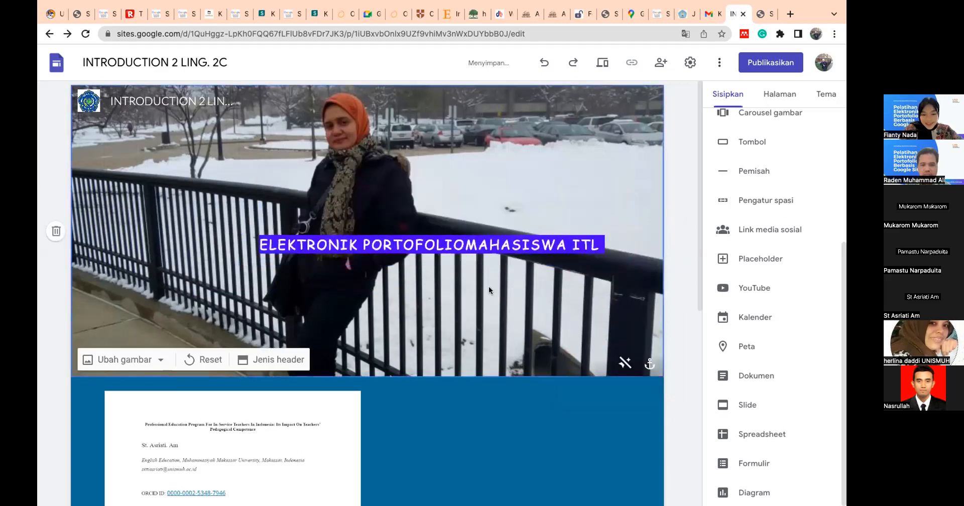
- Review the page from the highlighted header through the article image to the "INTRODUCTION TO ITL" block and back
{"action": "scroll", "coordinate": [282, 316], "scroll_direction": "down", "scroll_amount": 2}
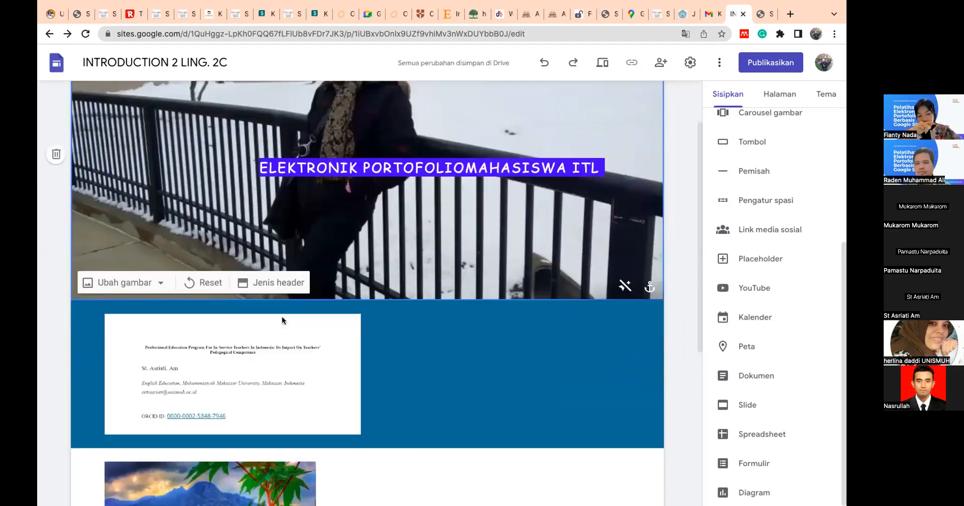
{"action": "scroll", "coordinate": [281, 317], "scroll_direction": "down", "scroll_amount": 2}
{"action": "scroll", "coordinate": [281, 317], "scroll_direction": "down", "scroll_amount": 2}
{"action": "scroll", "coordinate": [281, 317], "scroll_direction": "up", "scroll_amount": 2}
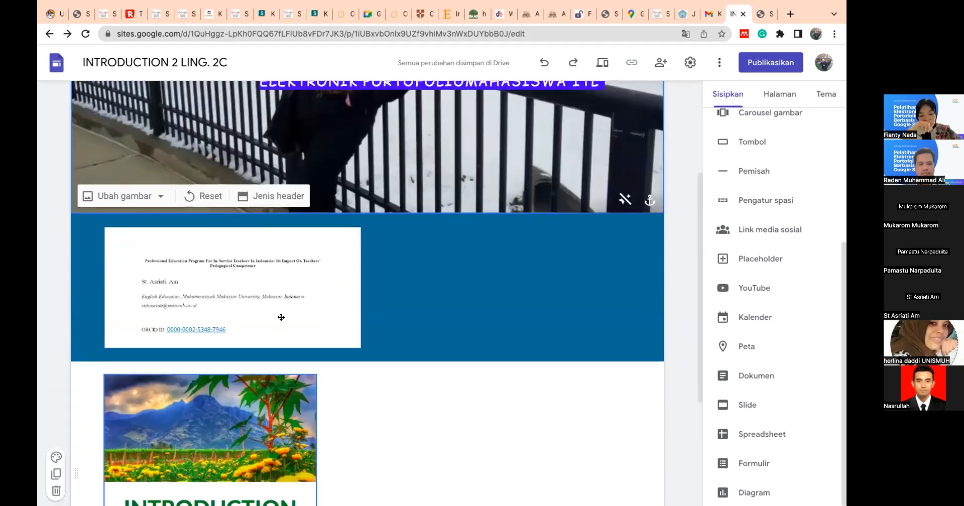
{"action": "scroll", "coordinate": [281, 318], "scroll_direction": "up", "scroll_amount": 1}
{"action": "scroll", "coordinate": [281, 317], "scroll_direction": "down", "scroll_amount": 4}
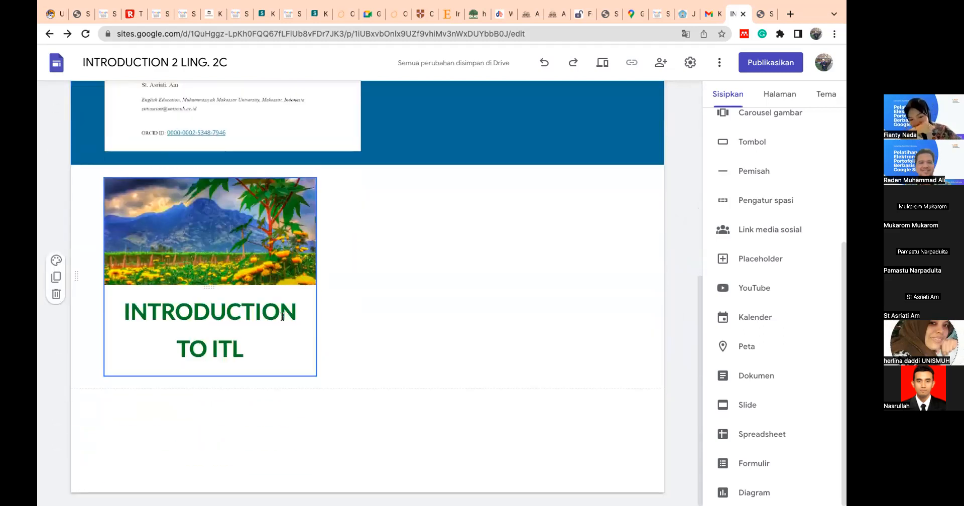
{"action": "scroll", "coordinate": [281, 317], "scroll_direction": "up", "scroll_amount": 2}
{"action": "scroll", "coordinate": [281, 317], "scroll_direction": "up", "scroll_amount": 3}
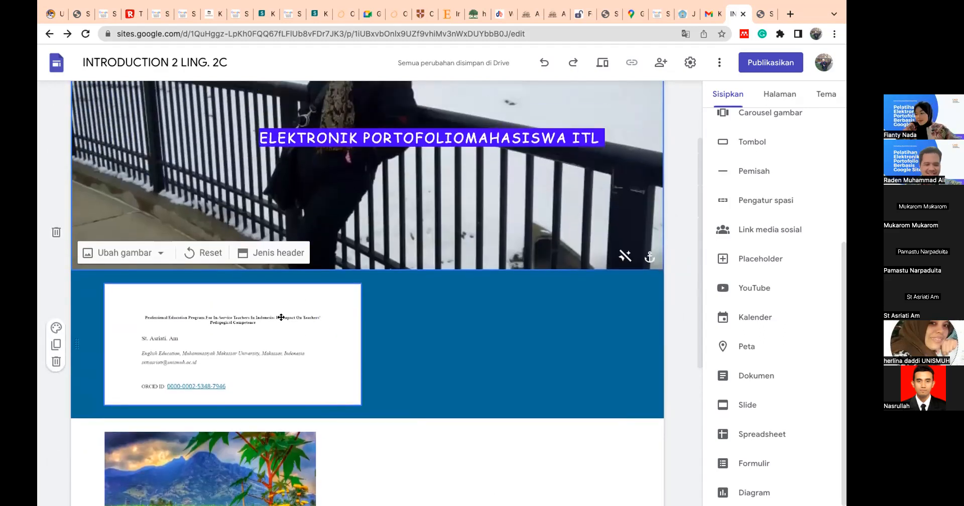
{"action": "scroll", "coordinate": [281, 317], "scroll_direction": "up", "scroll_amount": 2}
{"action": "scroll", "coordinate": [282, 267], "scroll_direction": "up", "scroll_amount": 1}
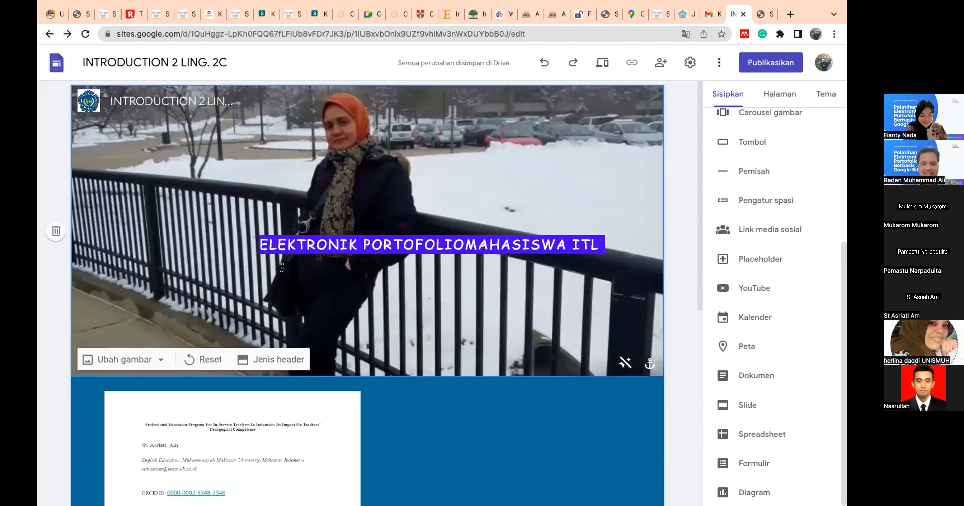
- Move the header title's text box toward the left side of the header photo
{"action": "mouse_move", "coordinate": [112, 93]}
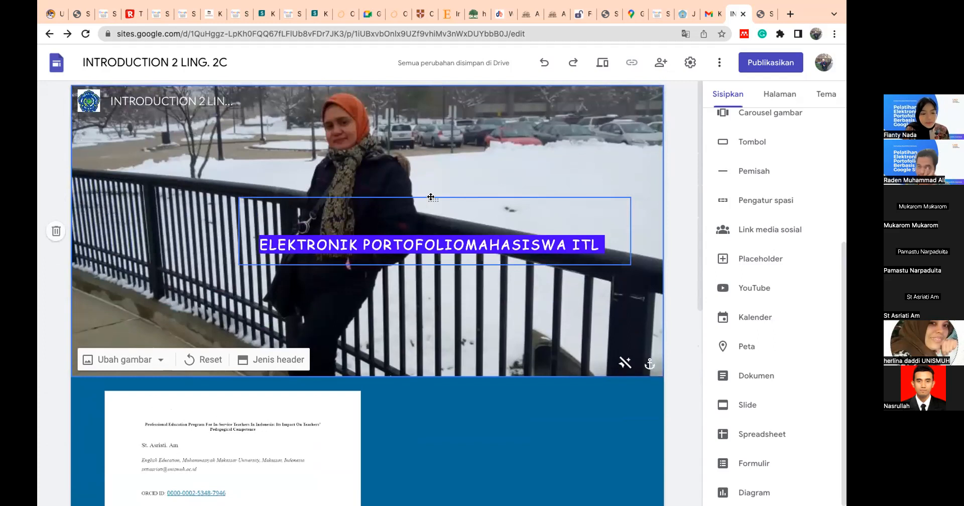
{"action": "left_click", "coordinate": [443, 239]}
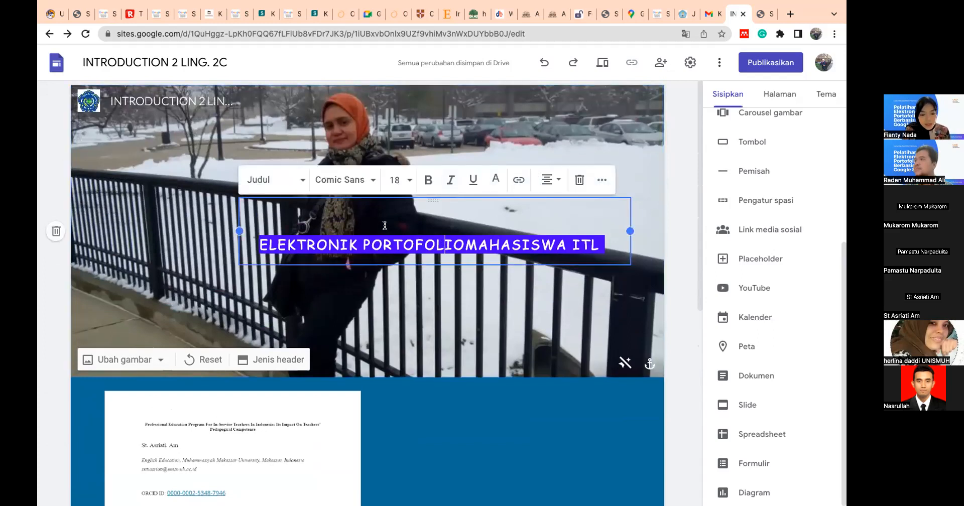
{"action": "left_click", "coordinate": [455, 268]}
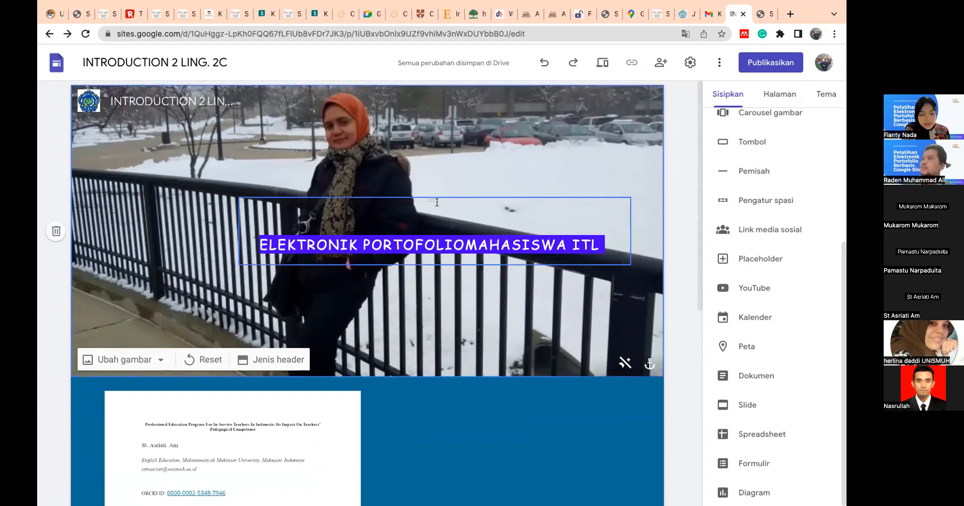
{"action": "left_click", "coordinate": [393, 241]}
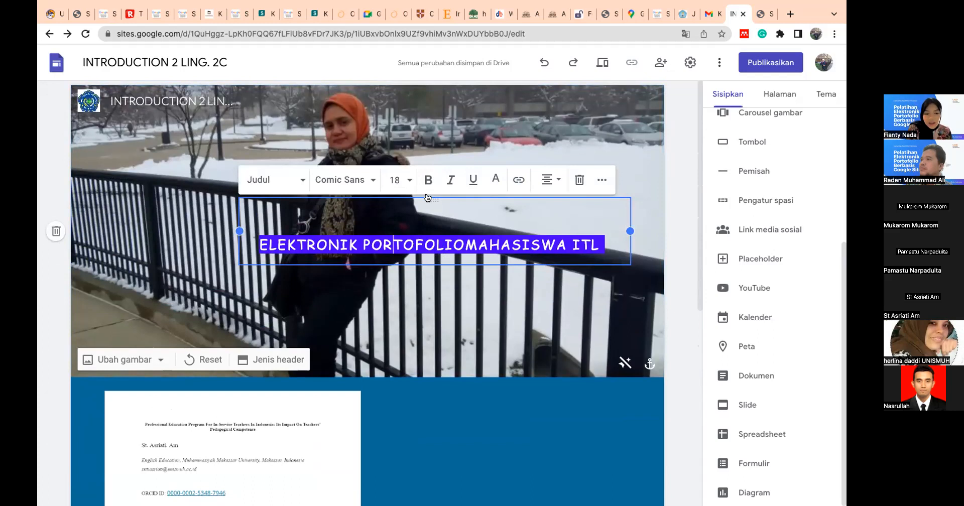
{"action": "left_click", "coordinate": [435, 263]}
{"action": "left_click_drag", "start_coordinate": [434, 227], "coordinate": [277, 128]}
{"action": "left_click_drag", "start_coordinate": [291, 241], "coordinate": [291, 240]}
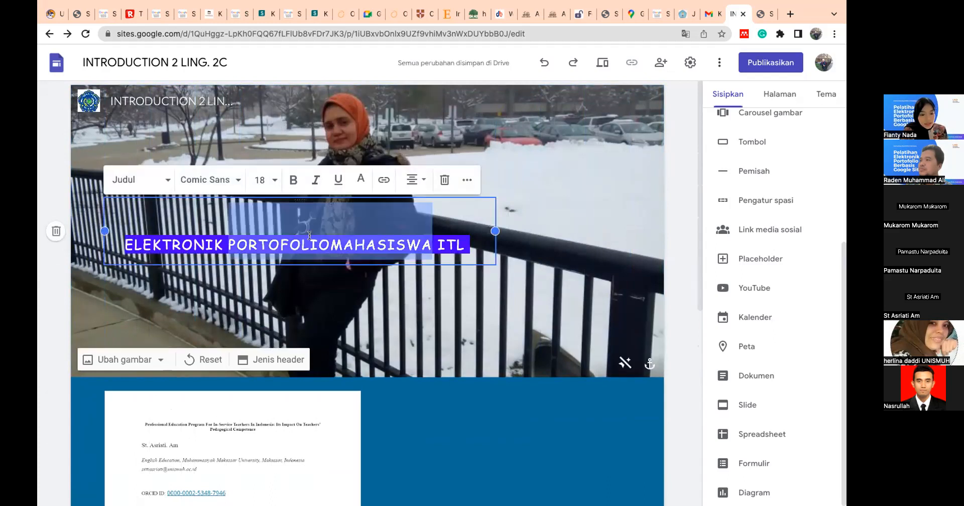
{"action": "left_click_drag", "start_coordinate": [438, 216], "coordinate": [479, 213]}
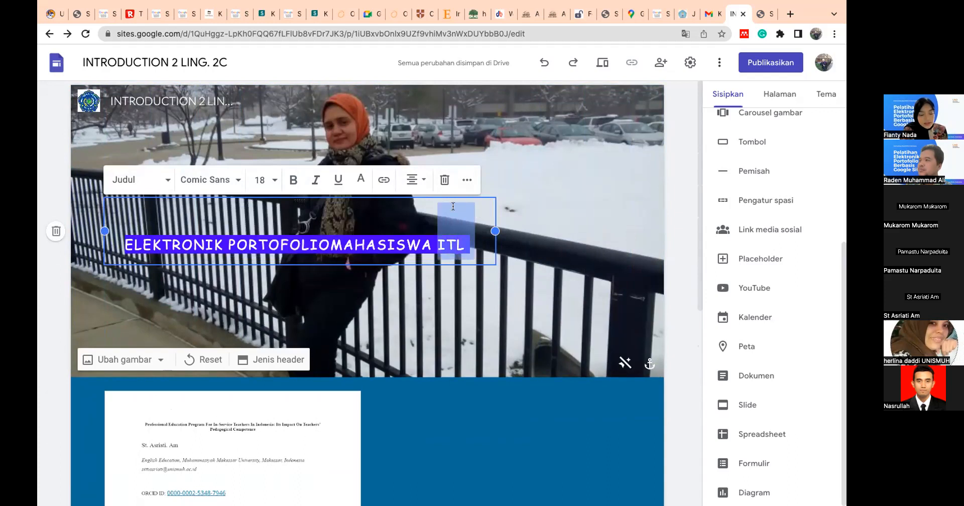
{"action": "left_click", "coordinate": [414, 216]}
{"action": "left_click_drag", "start_coordinate": [360, 217], "coordinate": [458, 207]}
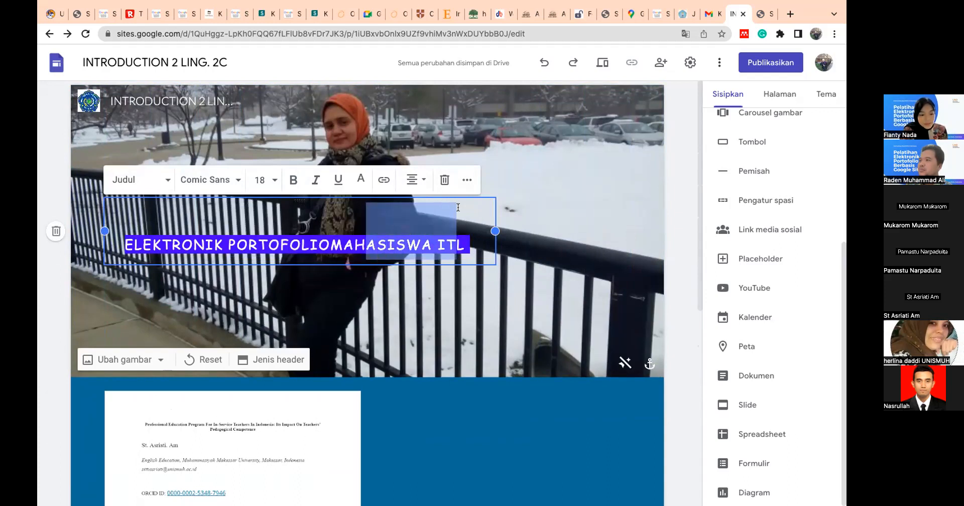
{"action": "left_click", "coordinate": [445, 266]}
{"action": "left_click", "coordinate": [480, 242]}
{"action": "left_click", "coordinate": [543, 238]}
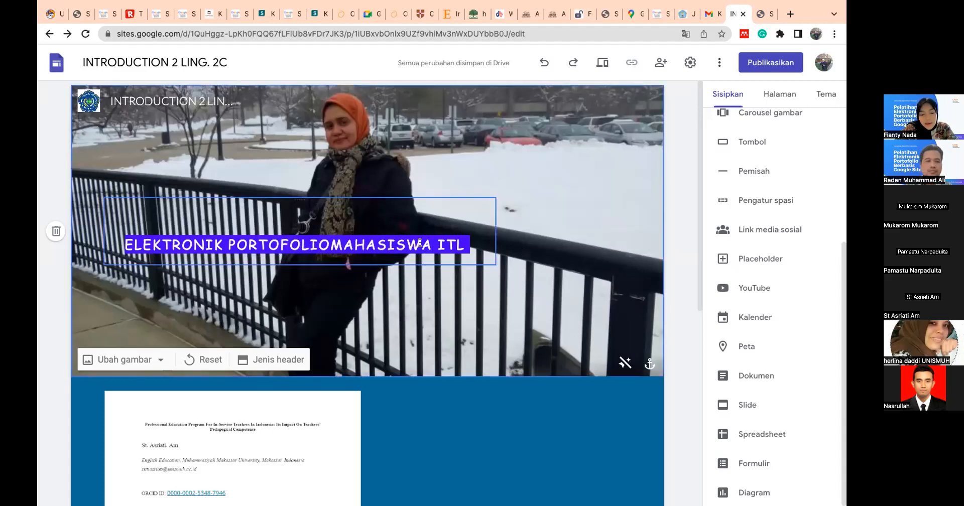
{"action": "left_click", "coordinate": [378, 246]}
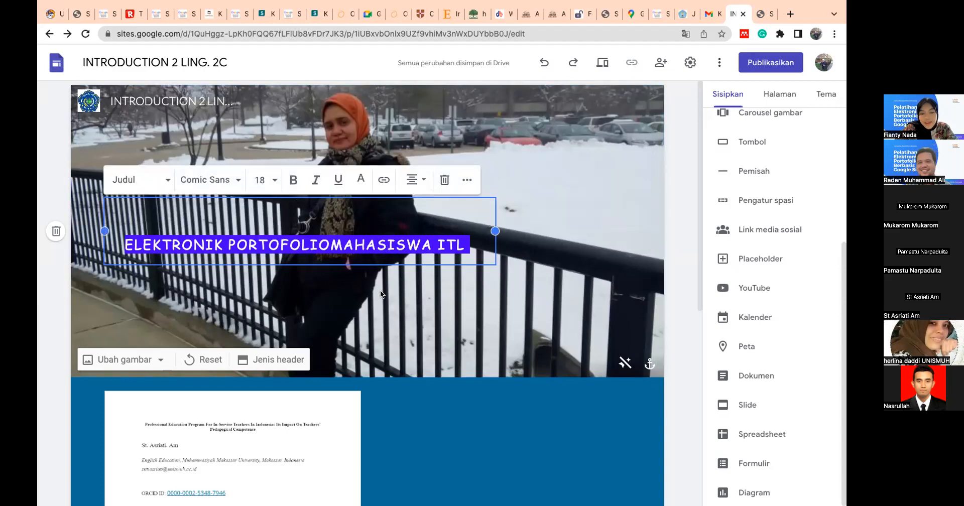
{"action": "left_click", "coordinate": [323, 273]}
{"action": "left_click_drag", "start_coordinate": [112, 243], "coordinate": [159, 251]}
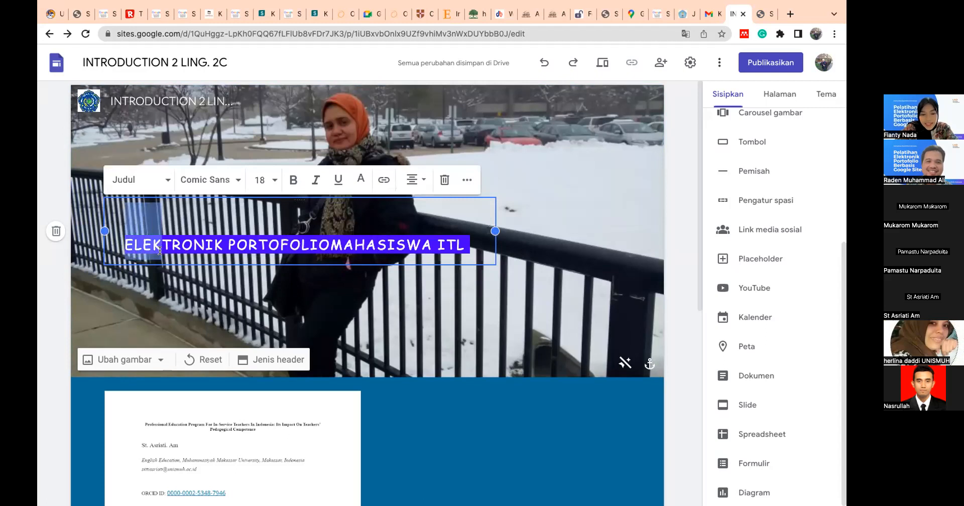
{"action": "left_click", "coordinate": [217, 306]}
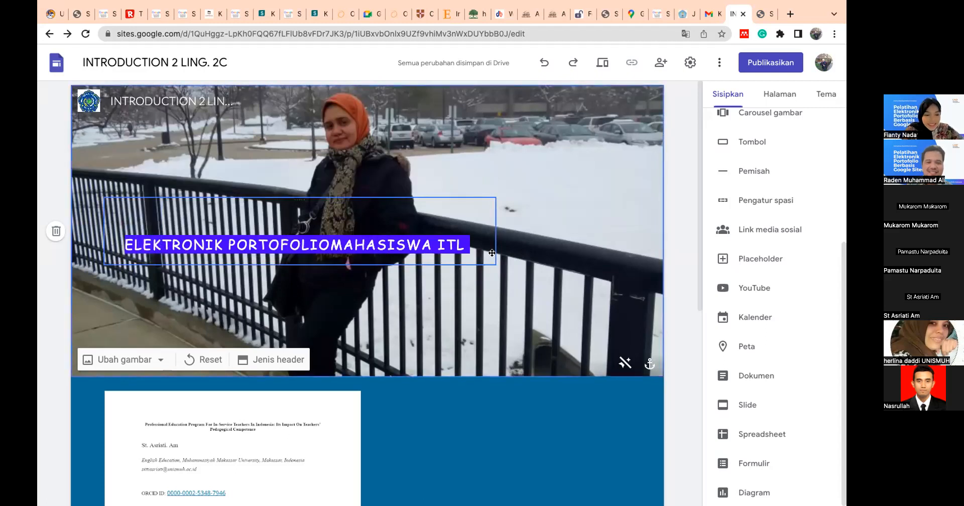
{"action": "left_click", "coordinate": [487, 234]}
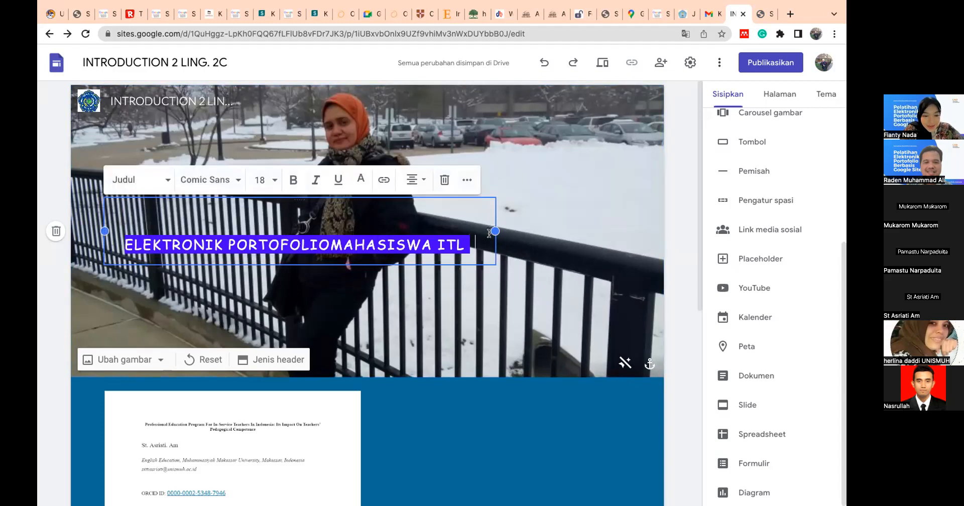
{"action": "left_click", "coordinate": [518, 242]}
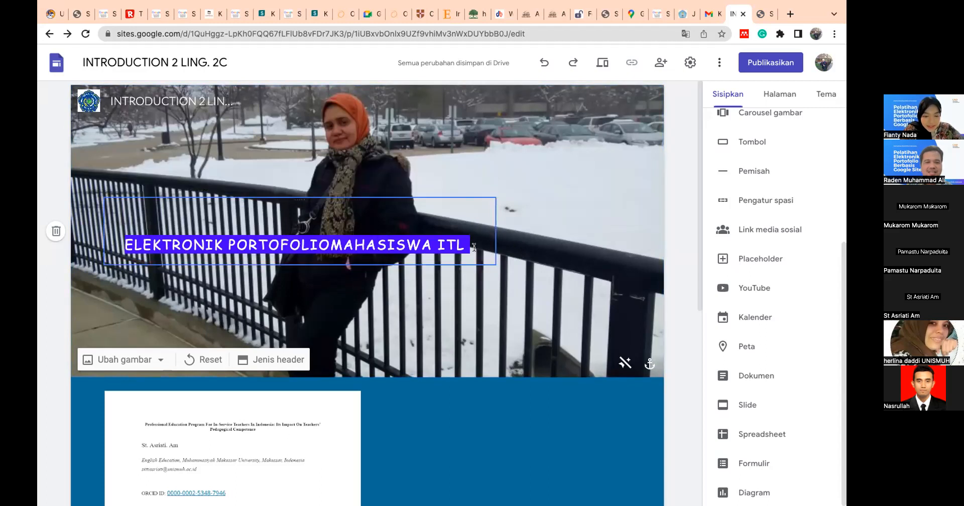
{"action": "left_click", "coordinate": [447, 244]}
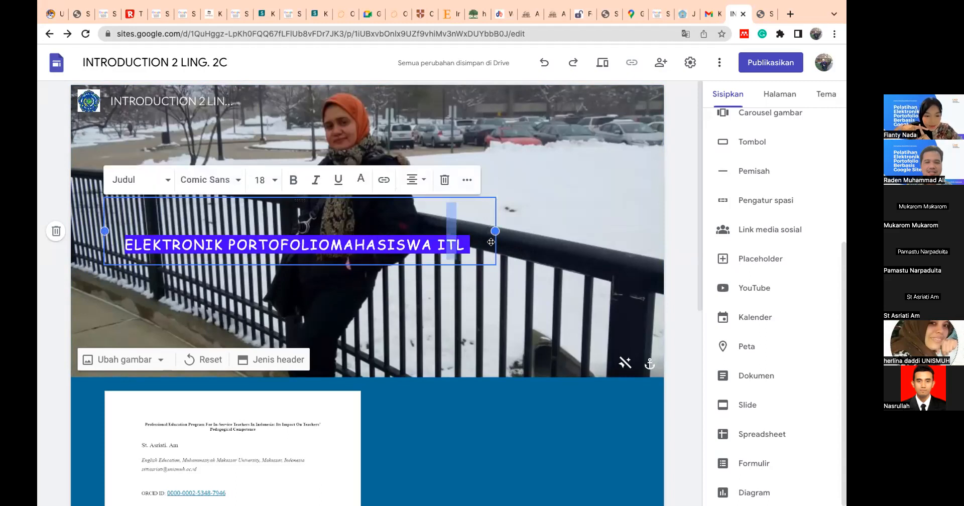
- Widen the header title's text box and centre it across the header photo
{"action": "left_click_drag", "start_coordinate": [488, 241], "coordinate": [309, 200]}
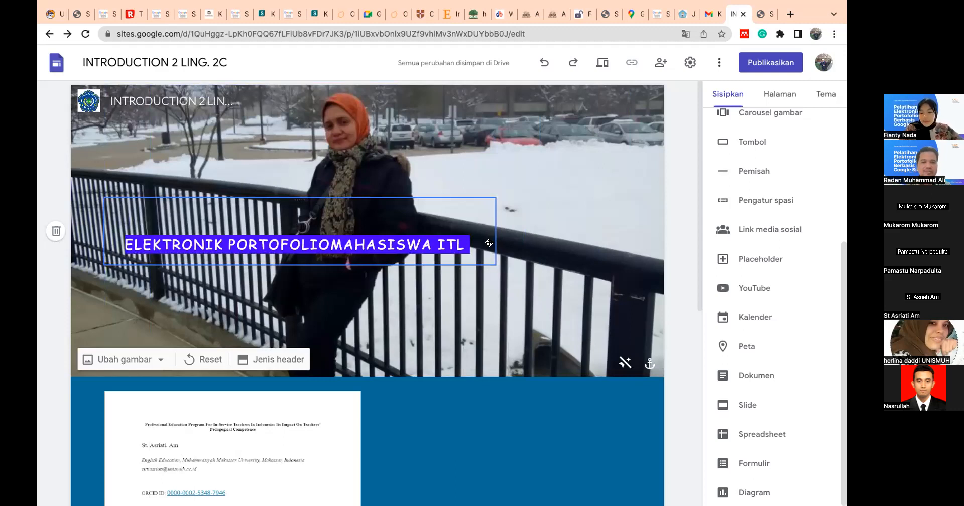
{"action": "left_click", "coordinate": [484, 246]}
{"action": "left_click_drag", "start_coordinate": [496, 245], "coordinate": [350, 179]}
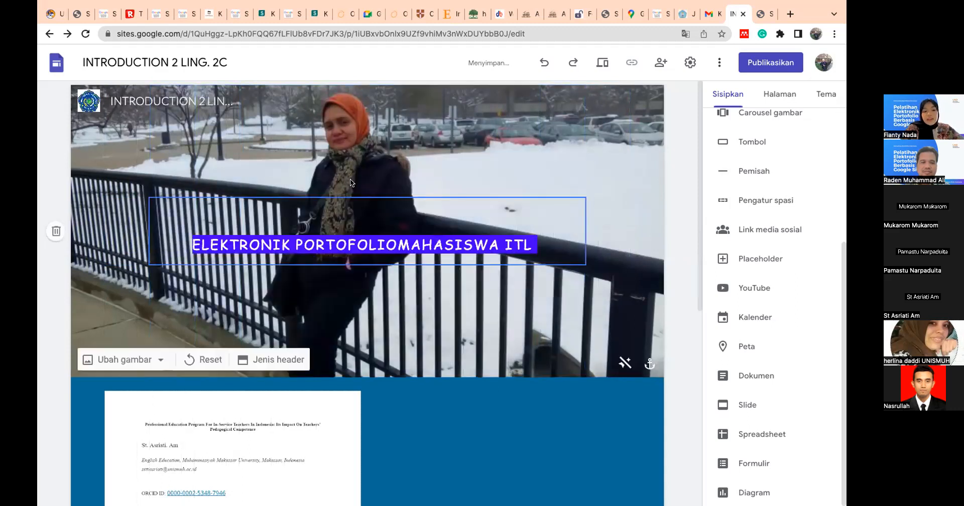
- Move the article image out of its blue section to sit beside the landscape picture in the "INTRODUCTION TO ITL" section
{"action": "scroll", "coordinate": [278, 317], "scroll_direction": "down", "scroll_amount": 1}
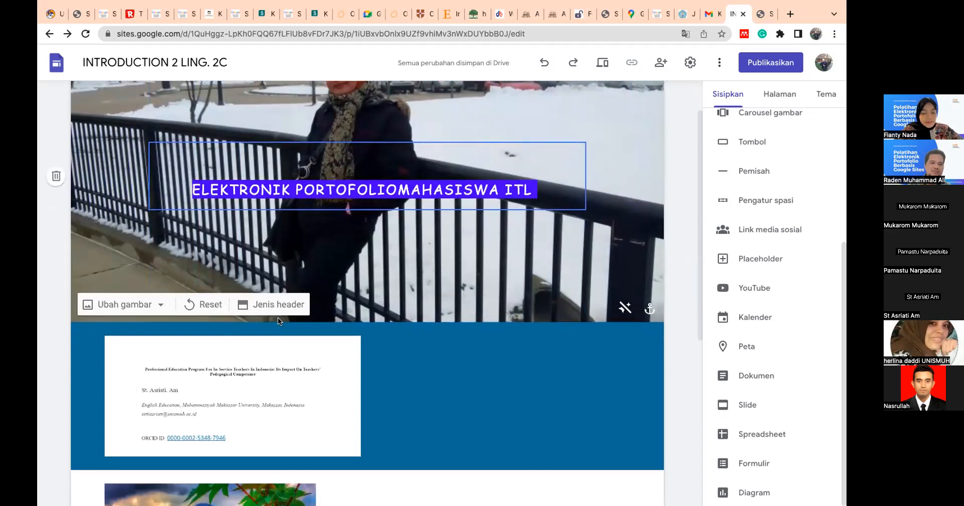
{"action": "scroll", "coordinate": [278, 317], "scroll_direction": "down", "scroll_amount": 5}
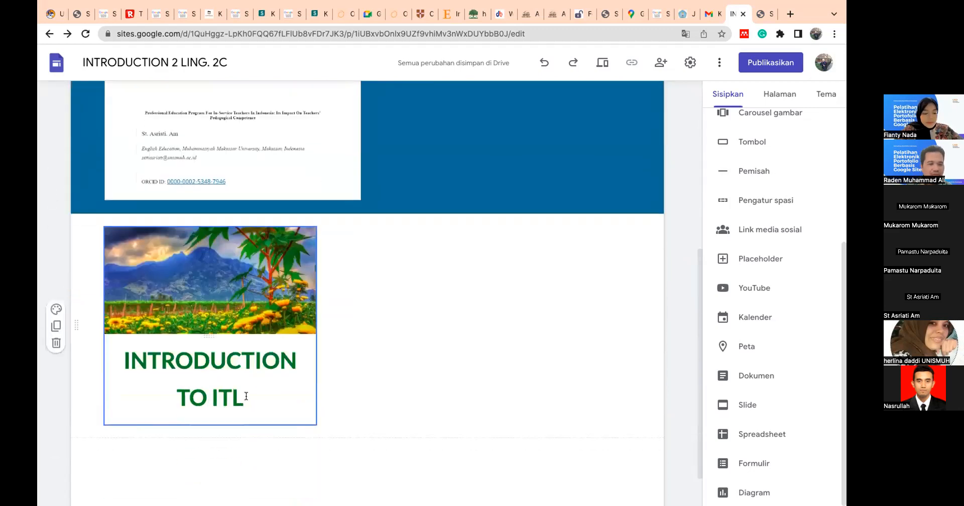
{"action": "scroll", "coordinate": [229, 400], "scroll_direction": "up", "scroll_amount": 3}
{"action": "scroll", "coordinate": [258, 259], "scroll_direction": "down", "scroll_amount": 2}
{"action": "left_click", "coordinate": [192, 420]}
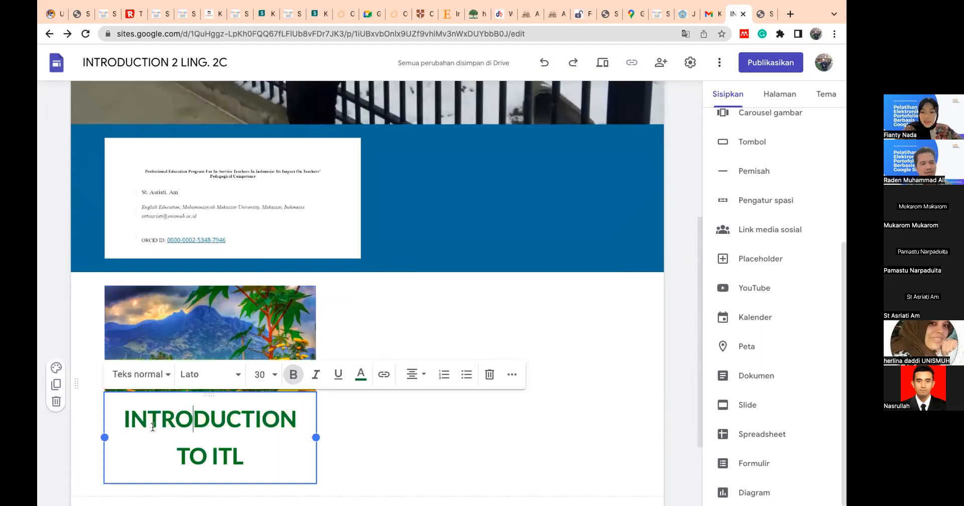
{"action": "scroll", "coordinate": [190, 302], "scroll_direction": "up", "scroll_amount": 2}
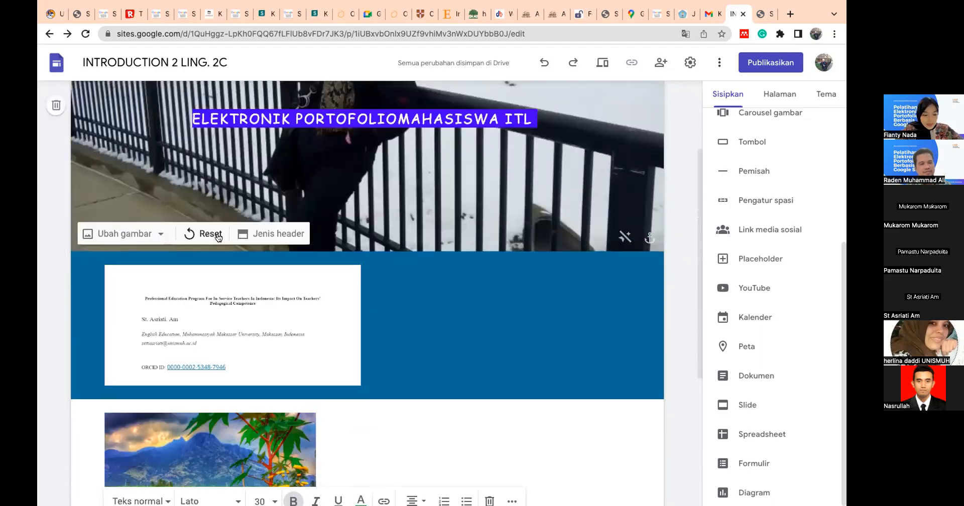
{"action": "left_click", "coordinate": [190, 292]}
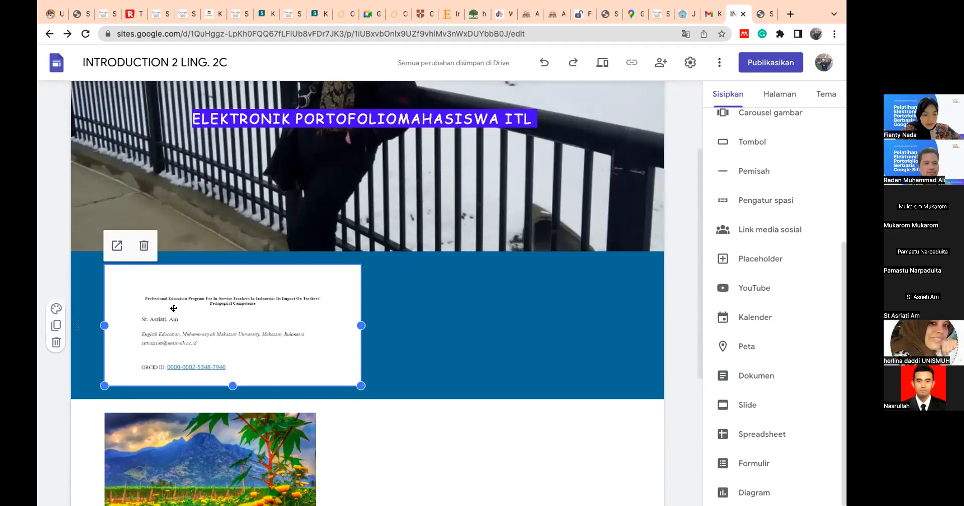
{"action": "left_click_drag", "start_coordinate": [132, 321], "coordinate": [454, 427]}
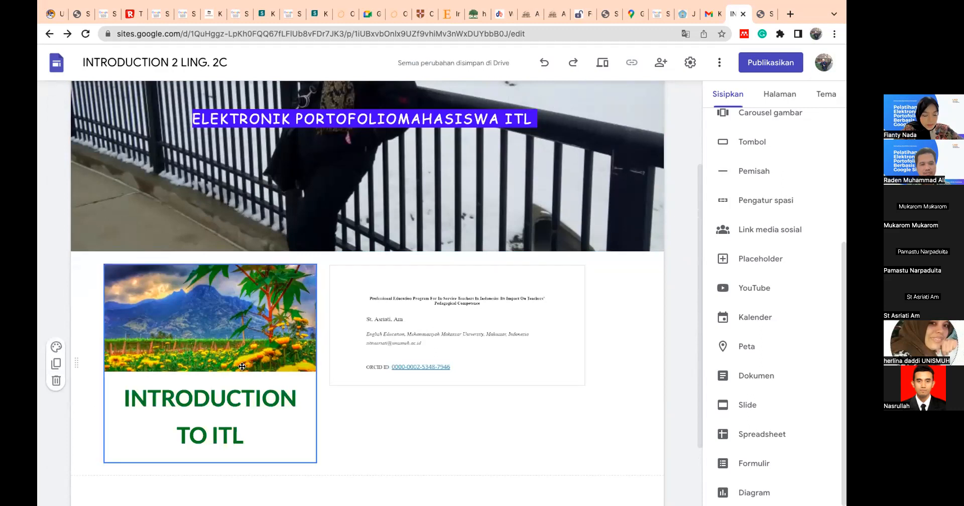
{"action": "left_click", "coordinate": [191, 326]}
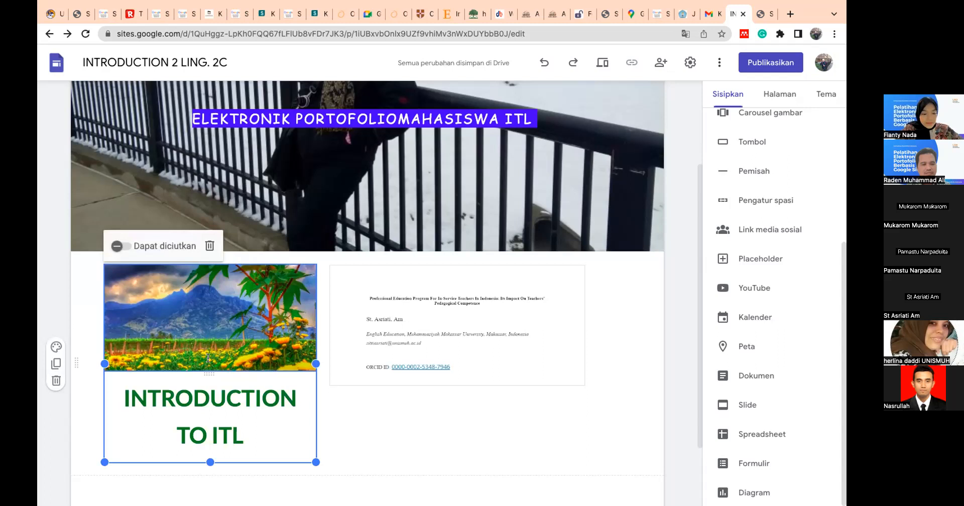
{"action": "left_click", "coordinate": [207, 396]}
{"action": "left_click", "coordinate": [362, 183]}
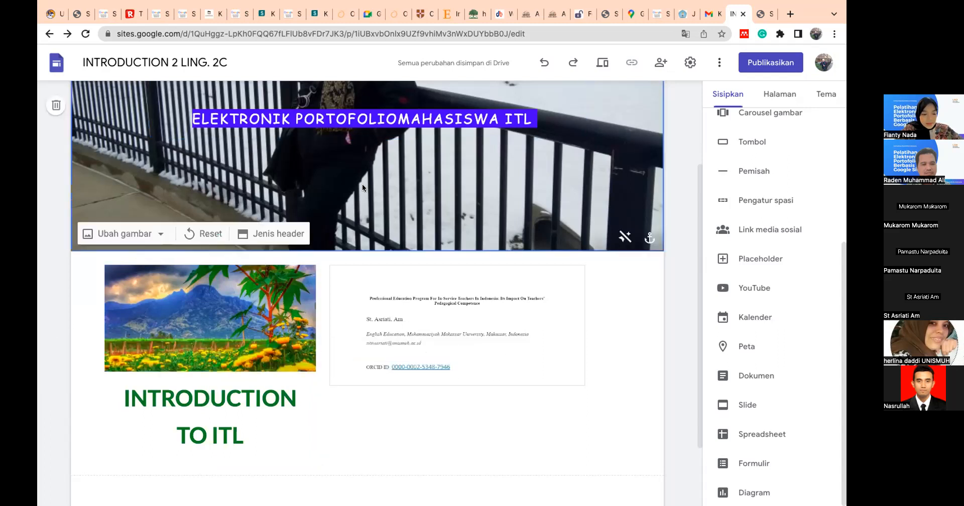
{"action": "left_click", "coordinate": [206, 396]}
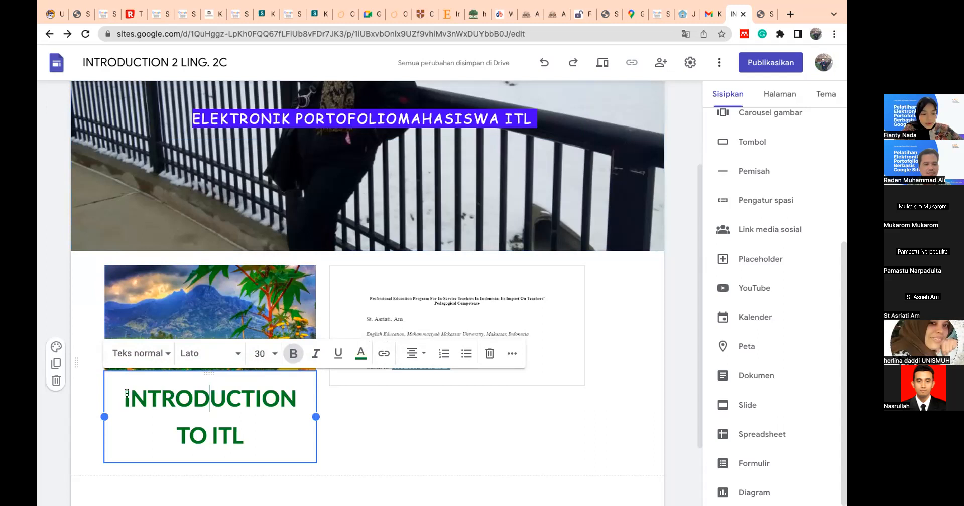
{"action": "left_click_drag", "start_coordinate": [209, 404], "coordinate": [246, 387]}
{"action": "left_click", "coordinate": [265, 421]}
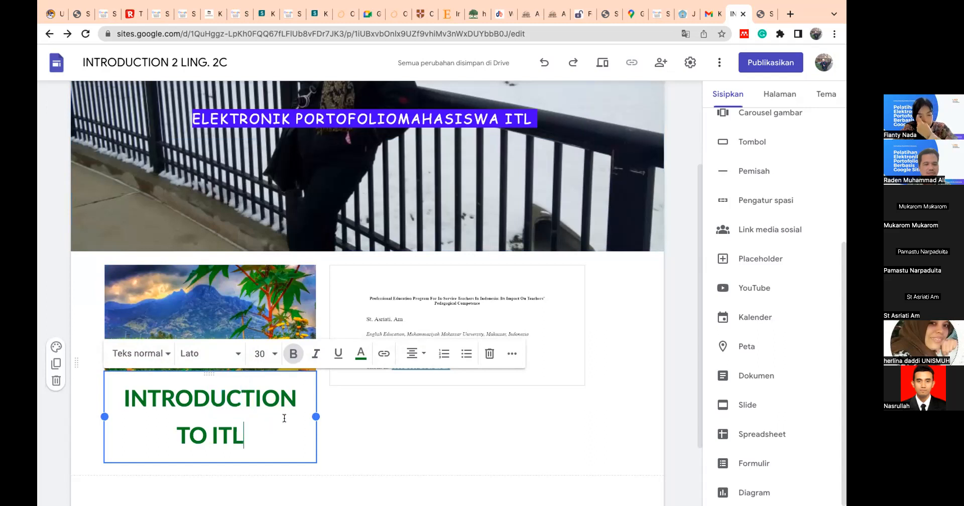
{"action": "left_click_drag", "start_coordinate": [309, 419], "coordinate": [279, 432]}
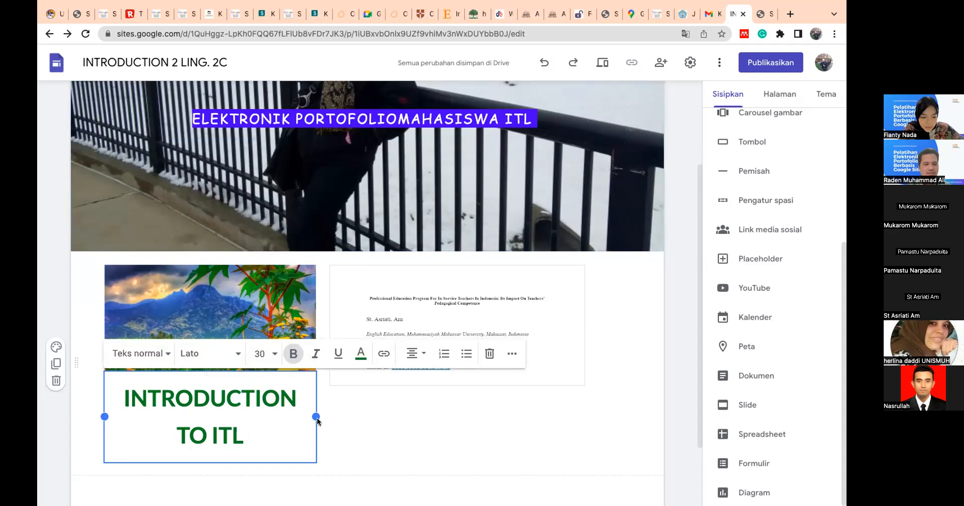
{"action": "left_click", "coordinate": [316, 418]}
{"action": "left_click", "coordinate": [297, 417]}
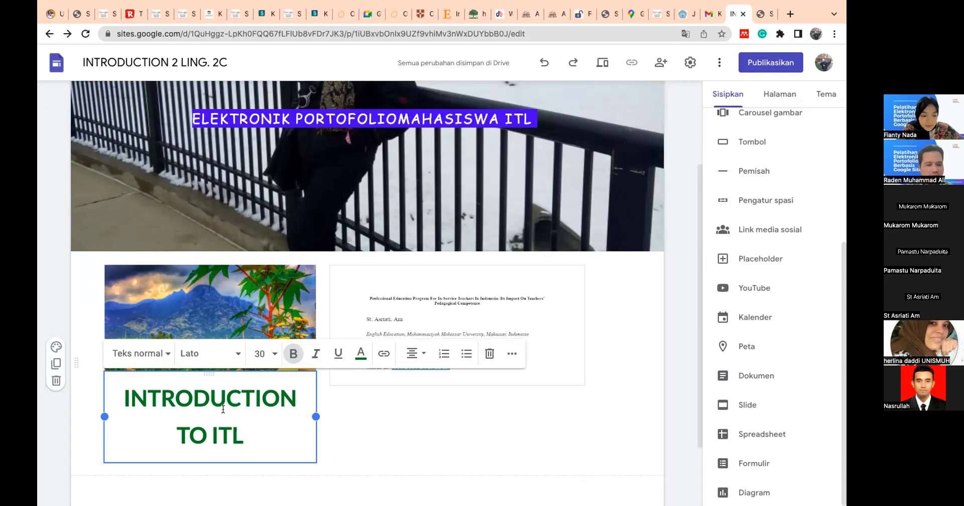
{"action": "left_click", "coordinate": [258, 432]}
{"action": "left_click", "coordinate": [205, 437]}
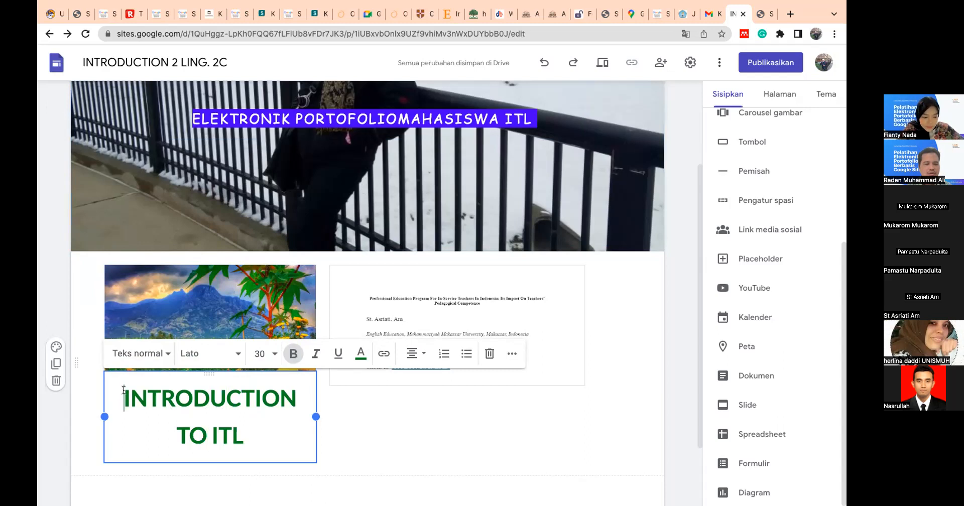
{"action": "left_click_drag", "start_coordinate": [124, 390], "coordinate": [270, 438]}
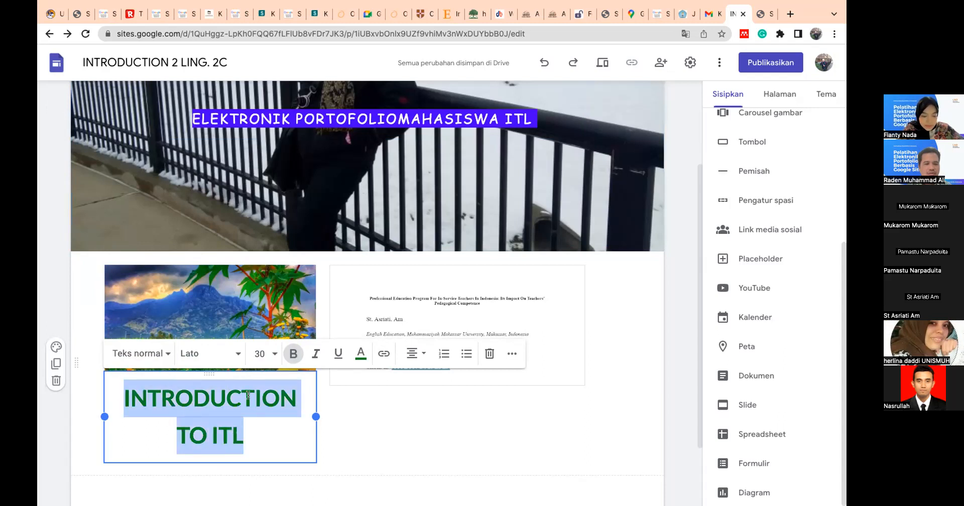
{"action": "left_click", "coordinate": [301, 391]}
{"action": "left_click", "coordinate": [377, 391]}
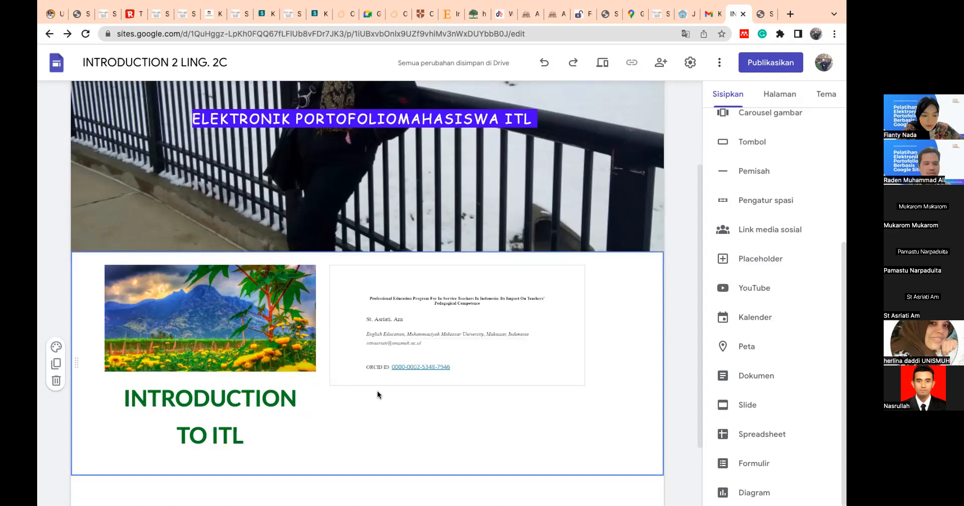
{"action": "left_click", "coordinate": [286, 401]}
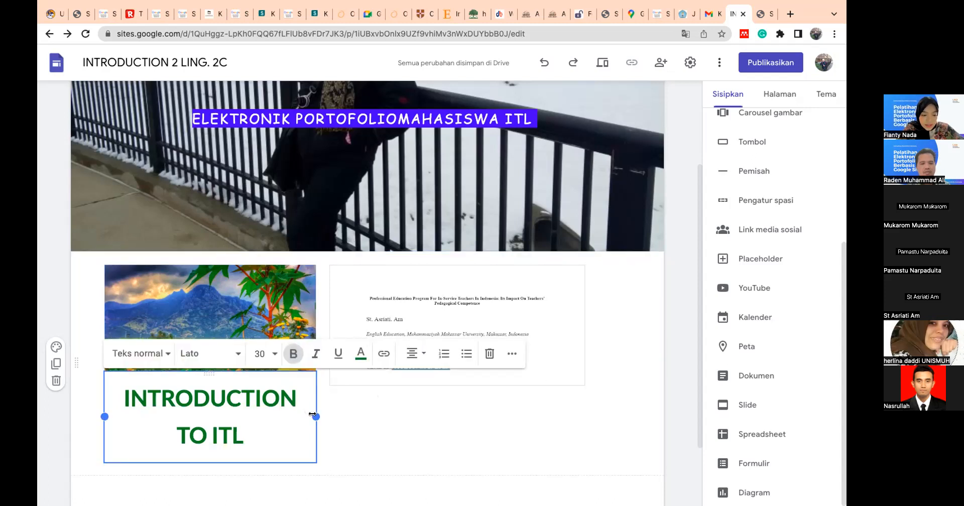
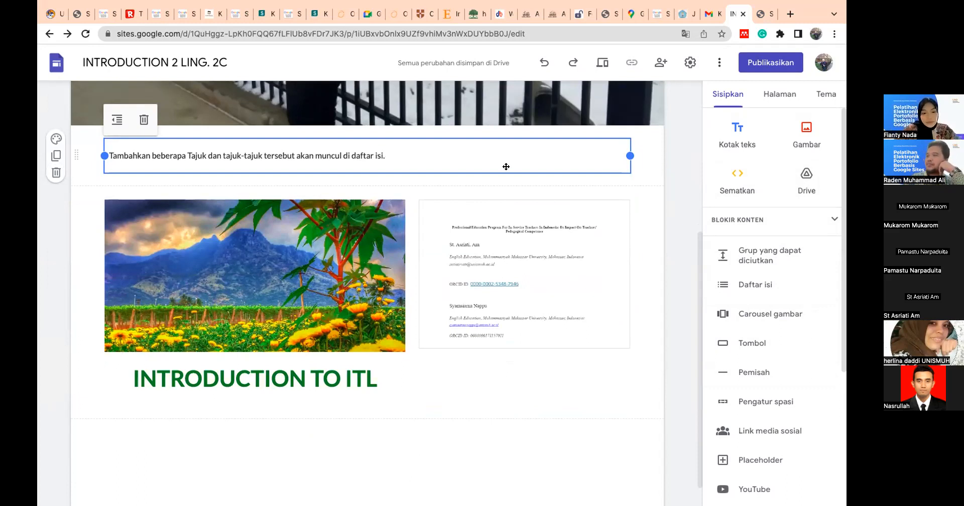
- Check the header photo and title against the "INTRODUCTION TO ITL" section with its landscape picture and article image
{"action": "left_click", "coordinate": [635, 219]}
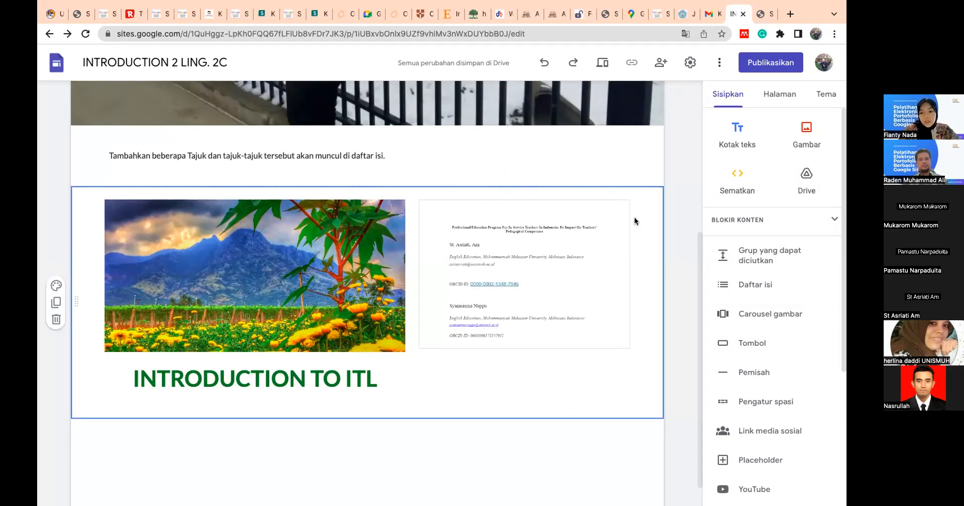
{"action": "scroll", "coordinate": [634, 219], "scroll_direction": "up", "scroll_amount": 2}
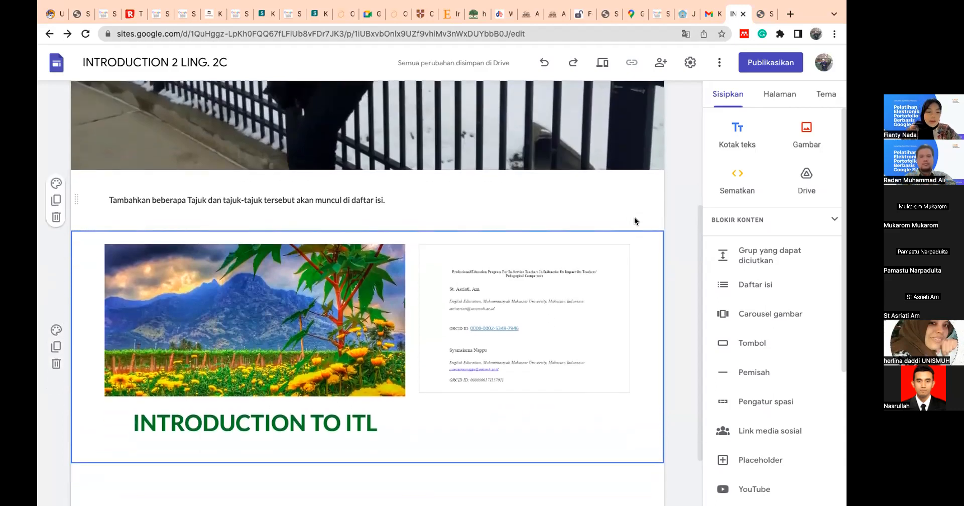
{"action": "scroll", "coordinate": [634, 220], "scroll_direction": "down", "scroll_amount": 3}
{"action": "scroll", "coordinate": [634, 220], "scroll_direction": "up", "scroll_amount": 5}
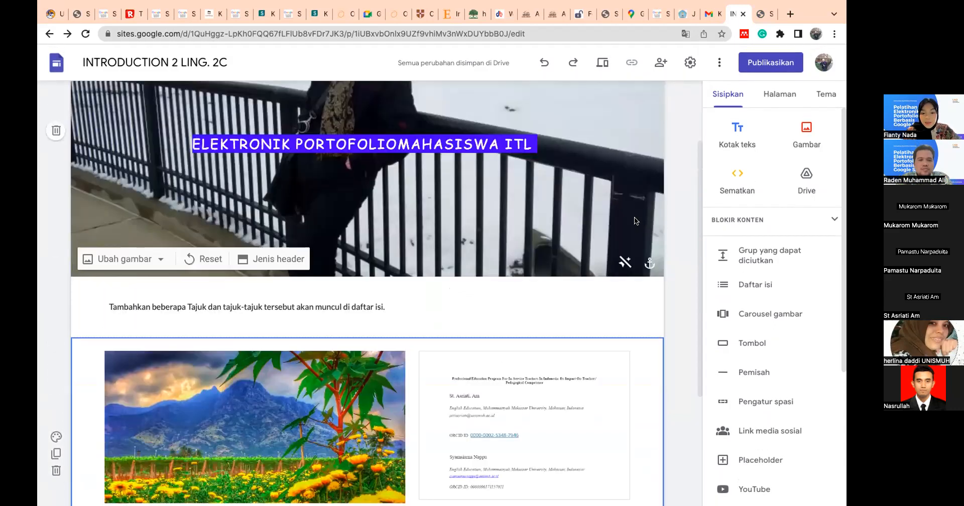
{"action": "scroll", "coordinate": [634, 217], "scroll_direction": "up", "scroll_amount": 2}
{"action": "scroll", "coordinate": [634, 217], "scroll_direction": "down", "scroll_amount": 3}
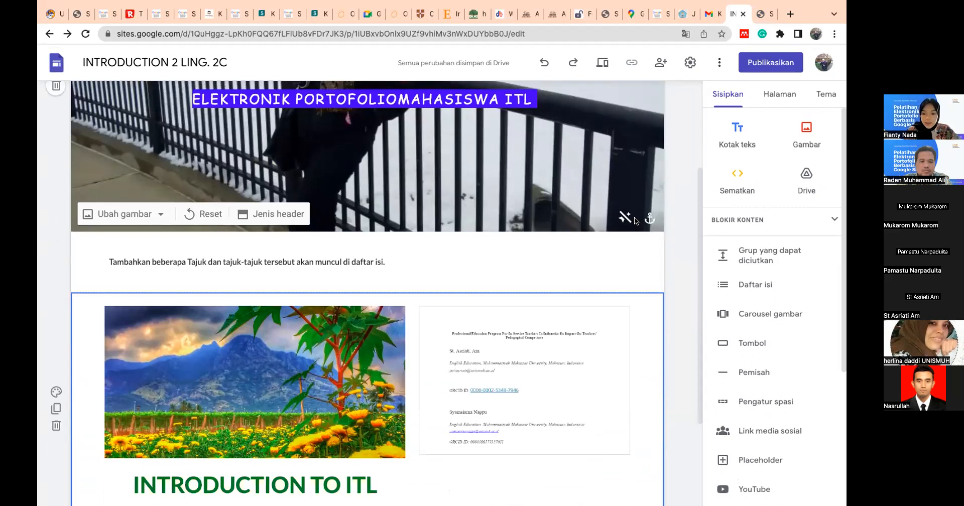
{"action": "scroll", "coordinate": [634, 217], "scroll_direction": "down", "scroll_amount": 3}
{"action": "scroll", "coordinate": [634, 217], "scroll_direction": "up", "scroll_amount": 4}
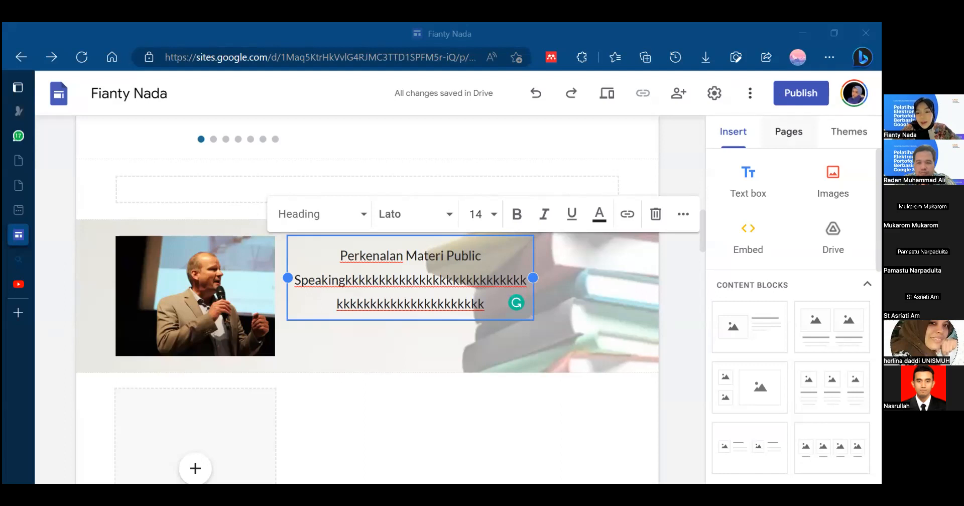
- Add a new page named "Pertemuan 1" to the site
{"action": "left_click", "coordinate": [788, 132]}
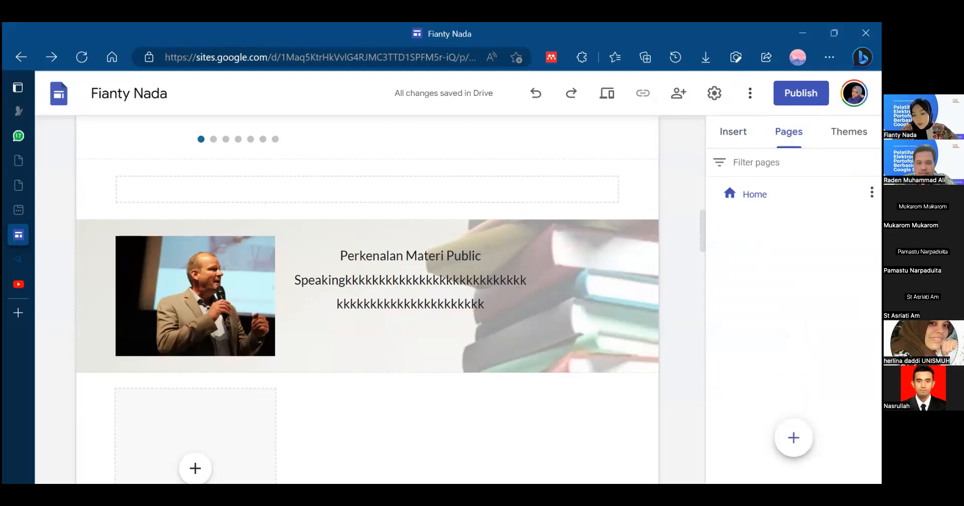
{"action": "mouse_move", "coordinate": [793, 438]}
{"action": "left_click", "coordinate": [793, 437]}
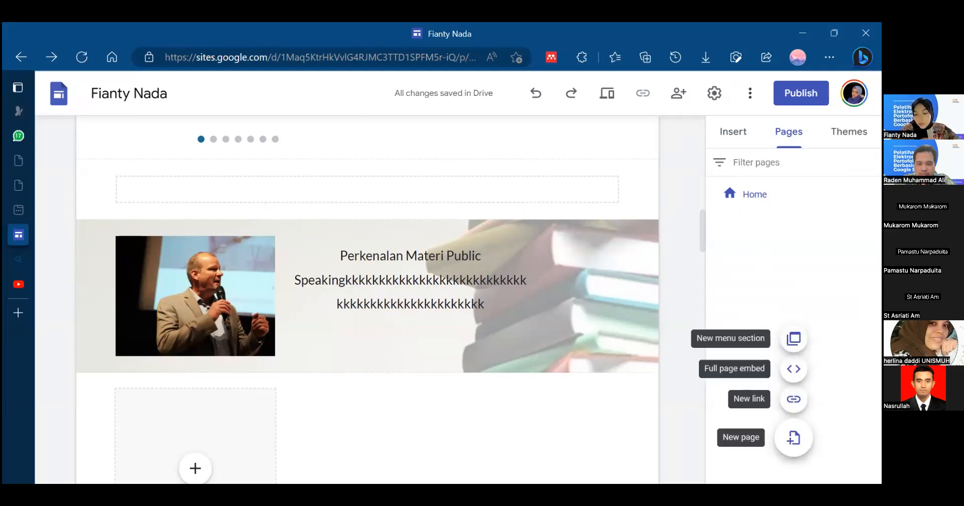
{"action": "left_click", "coordinate": [793, 438]}
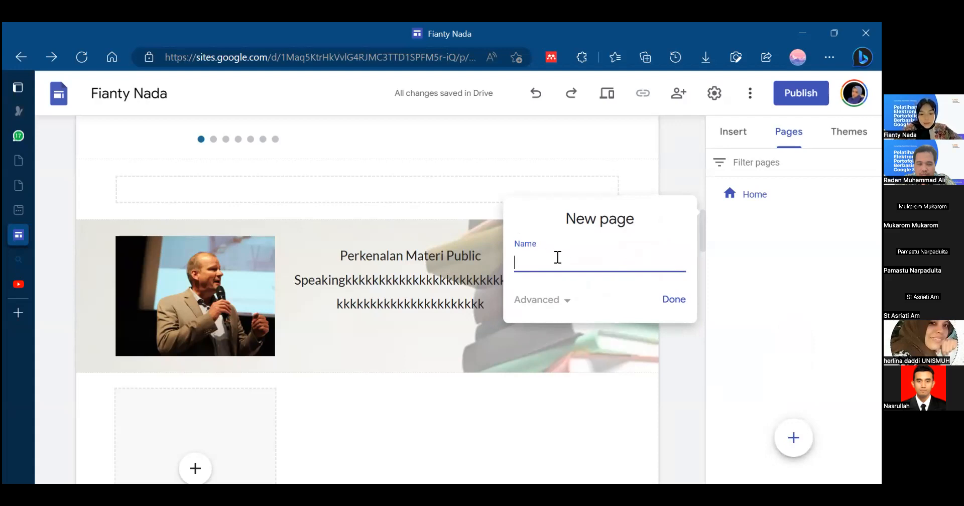
{"action": "type", "text": "temuan 1"}
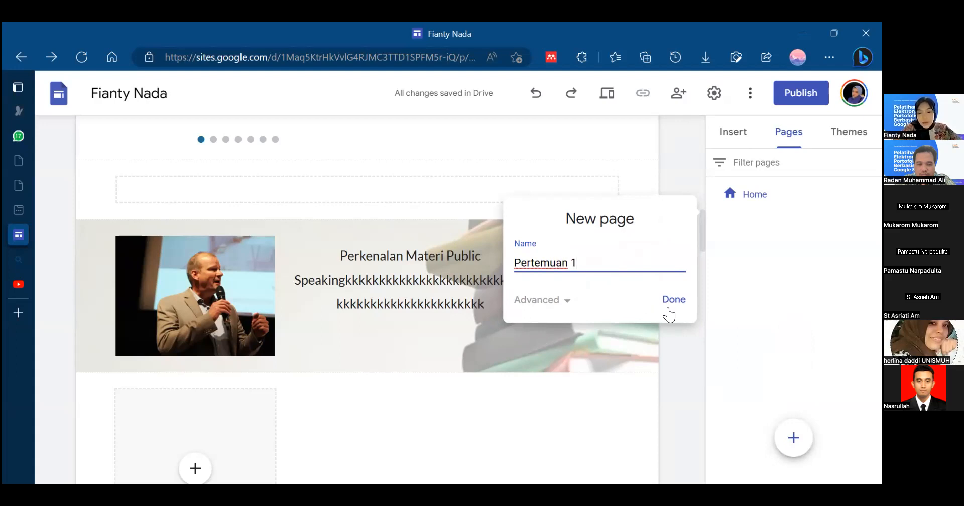
{"action": "left_click", "coordinate": [672, 300]}
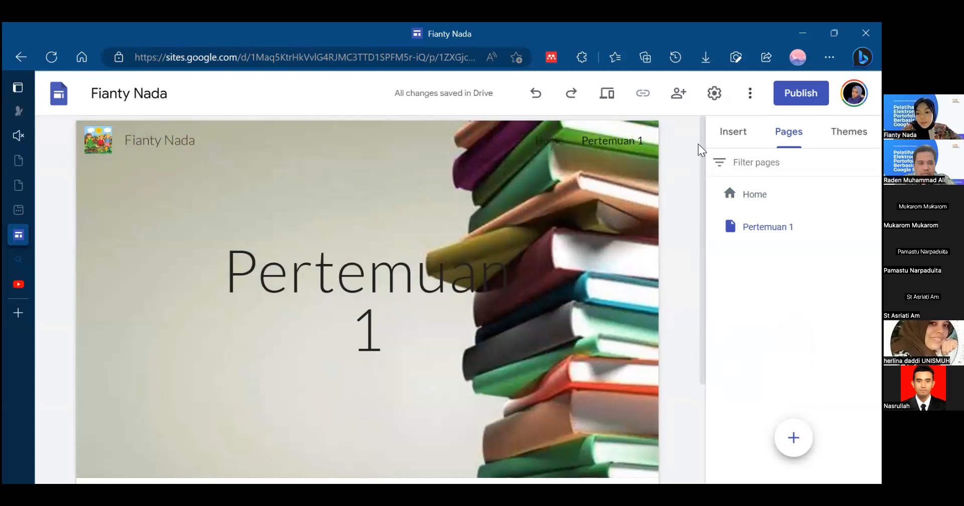
- Examine the Home page and the new Pertemuan 1 page one after the other, from header to body
{"action": "left_click", "coordinate": [551, 140]}
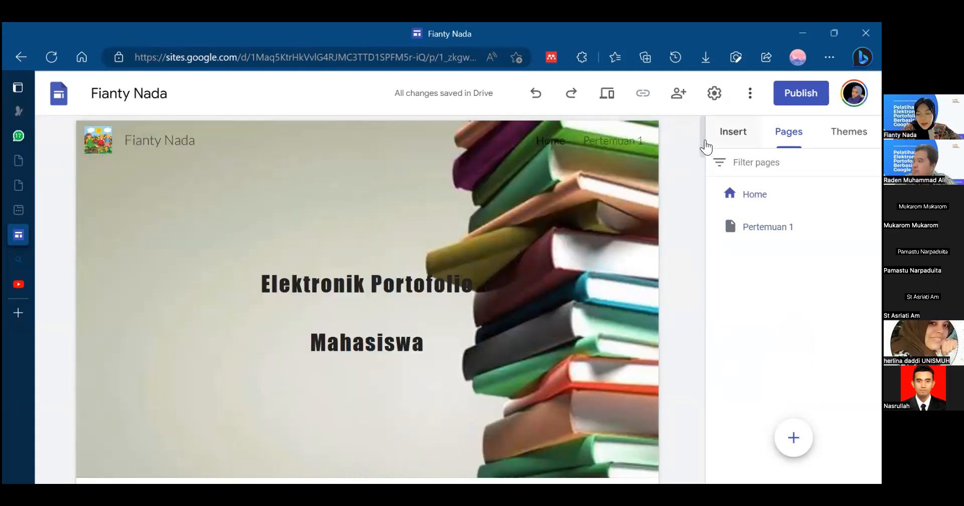
{"action": "left_click_drag", "start_coordinate": [702, 146], "coordinate": [703, 348]}
{"action": "scroll", "coordinate": [653, 153], "scroll_direction": "up", "scroll_amount": 10}
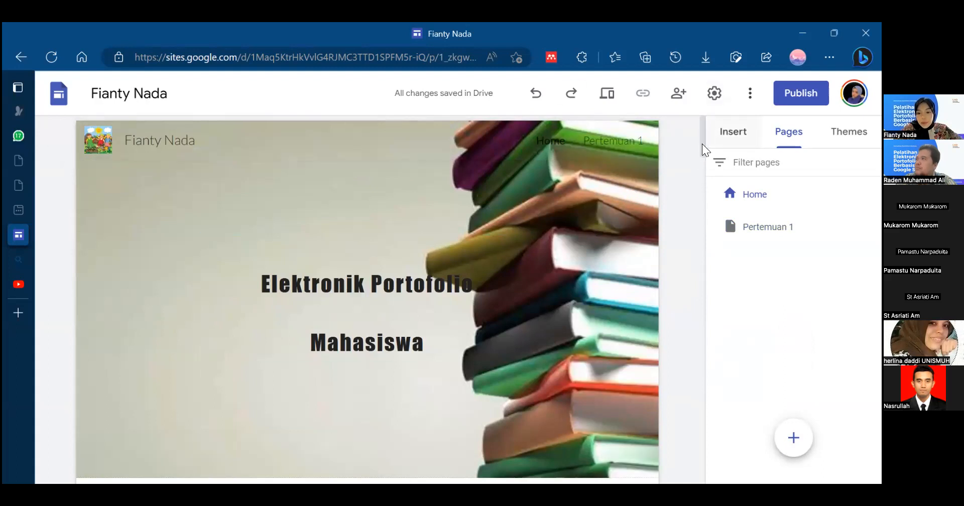
{"action": "scroll", "coordinate": [693, 278], "scroll_direction": "down", "scroll_amount": 15}
{"action": "scroll", "coordinate": [678, 351], "scroll_direction": "up", "scroll_amount": 10}
{"action": "scroll", "coordinate": [685, 359], "scroll_direction": "up", "scroll_amount": 10}
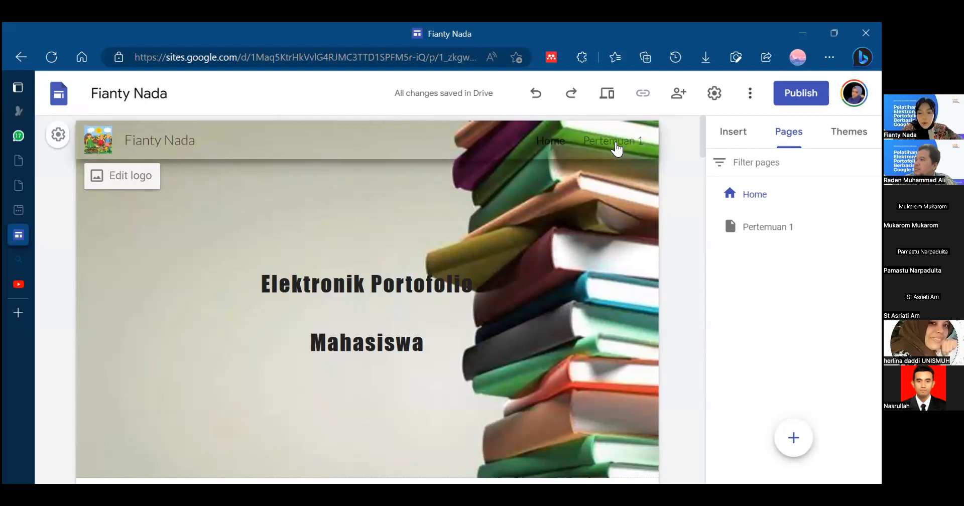
{"action": "left_click", "coordinate": [618, 146]}
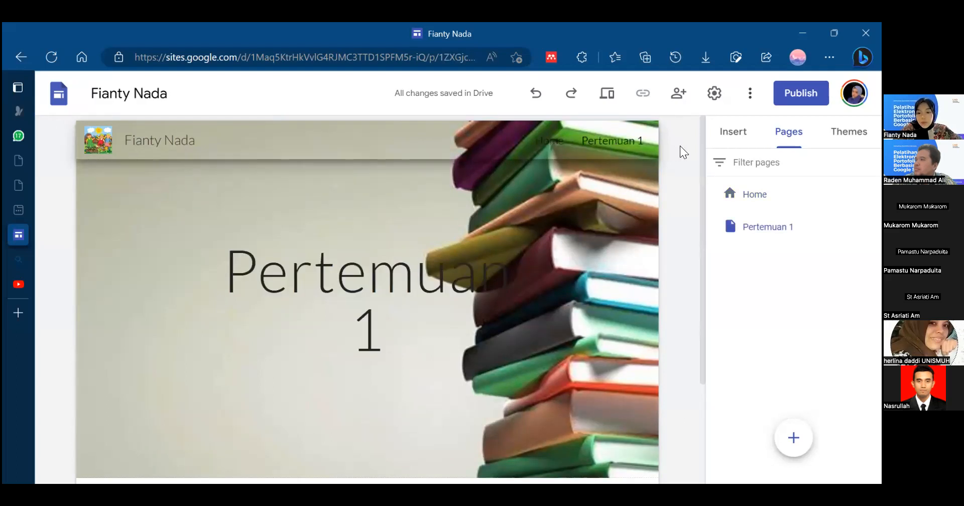
{"action": "left_click_drag", "start_coordinate": [705, 157], "coordinate": [708, 364]}
{"action": "scroll", "coordinate": [653, 175], "scroll_direction": "up", "scroll_amount": 3}
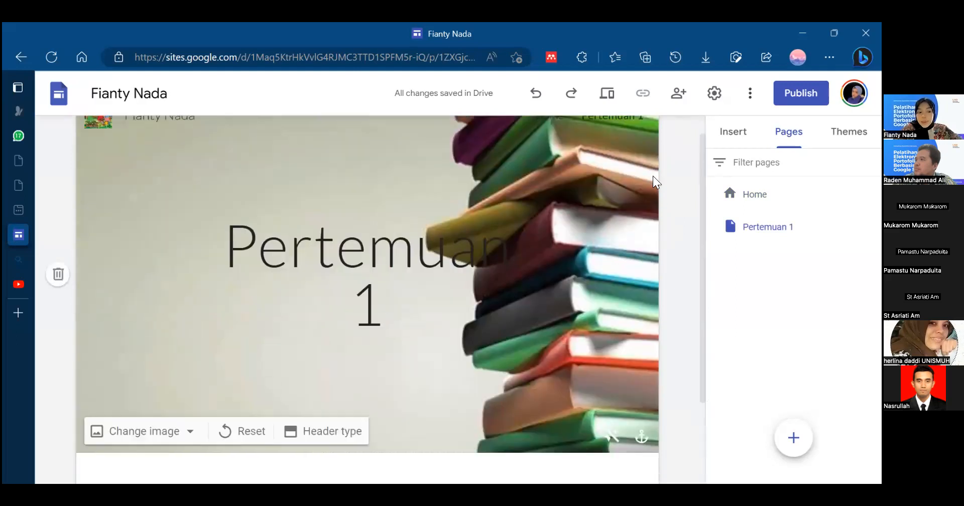
{"action": "left_click_drag", "start_coordinate": [701, 164], "coordinate": [704, 265]}
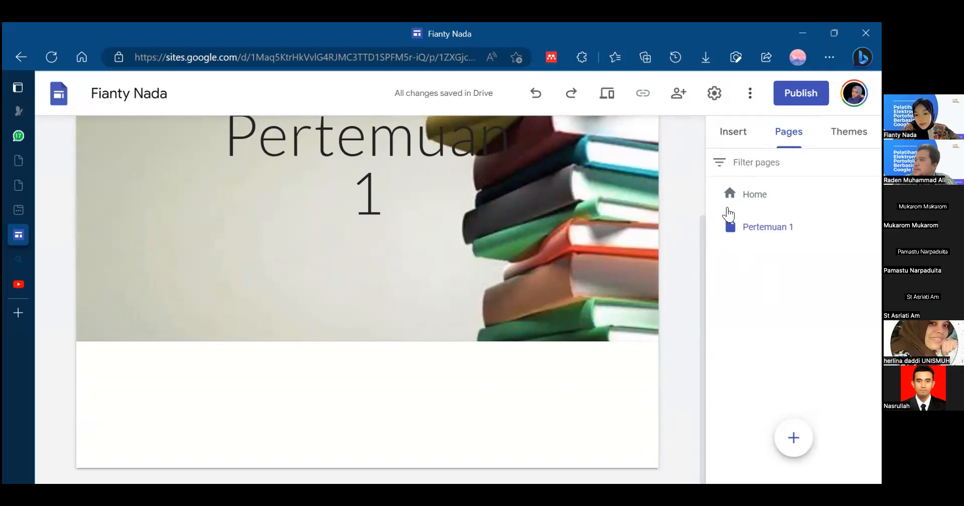
{"action": "left_click_drag", "start_coordinate": [702, 323], "coordinate": [697, 387]}
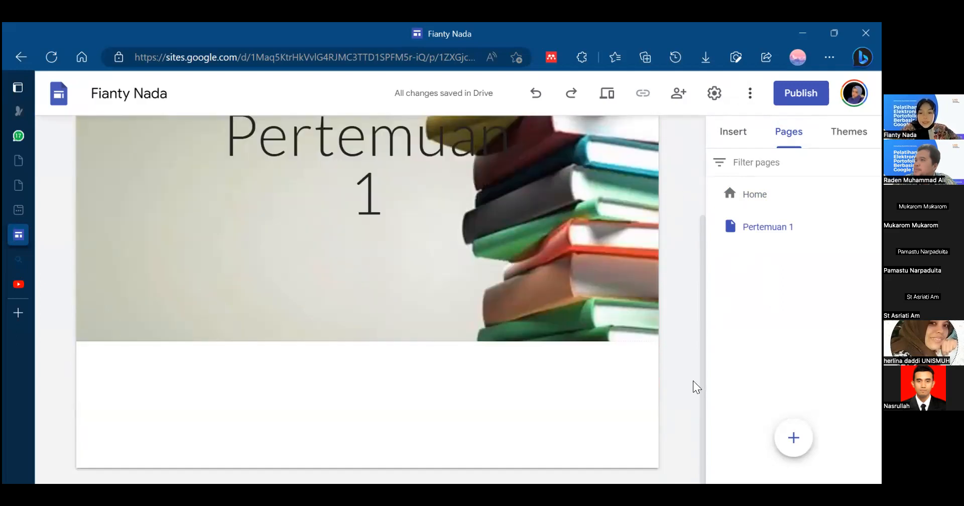
{"action": "left_click_drag", "start_coordinate": [703, 324], "coordinate": [691, 172]}
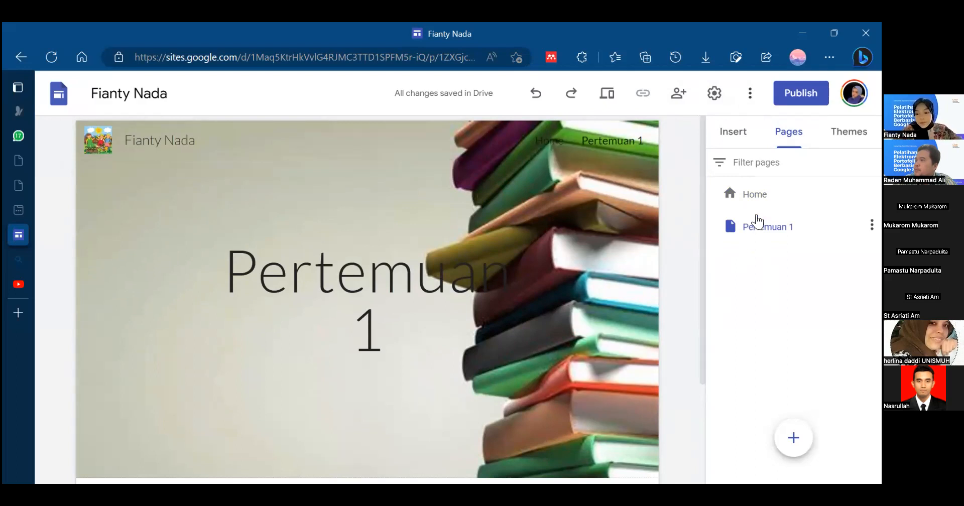
- Add a new page named "Materi" to the site
{"action": "mouse_move", "coordinate": [793, 438]}
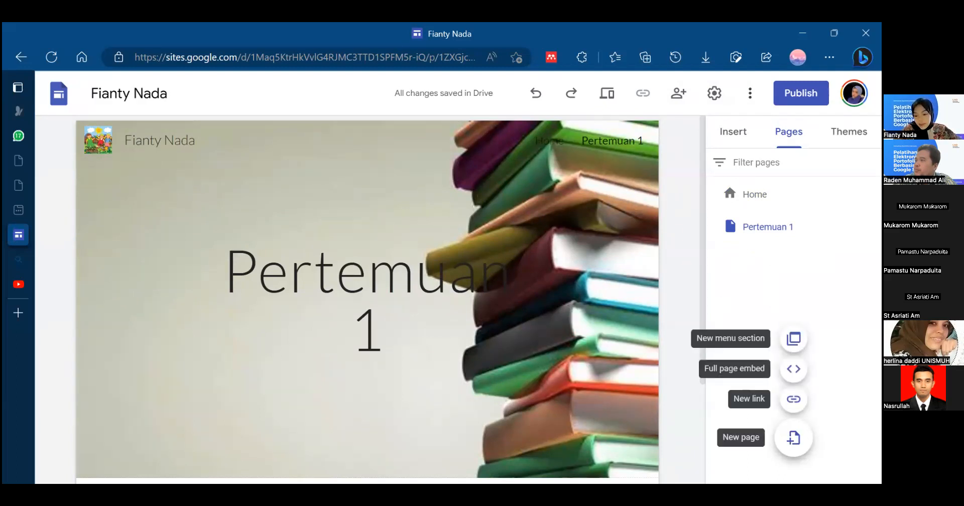
{"action": "left_click", "coordinate": [793, 438]}
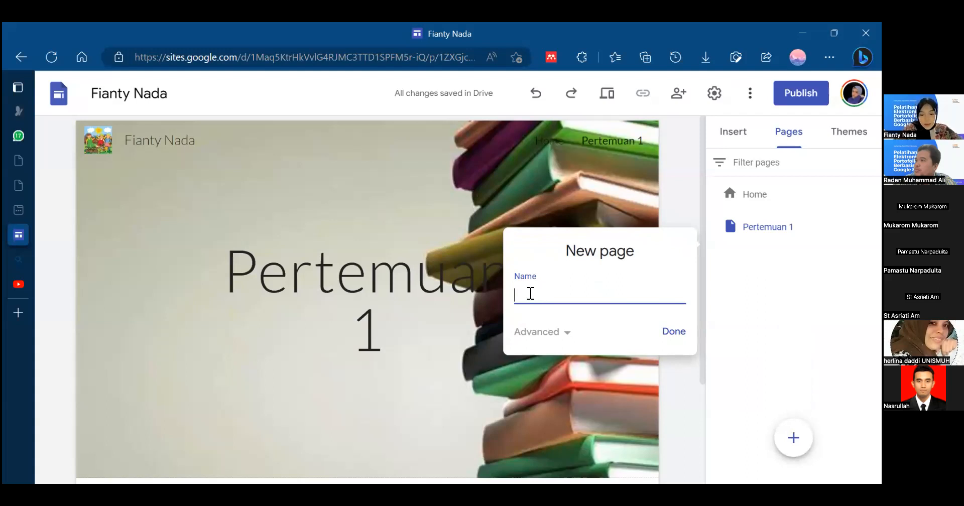
{"action": "type", "text": "Materi"}
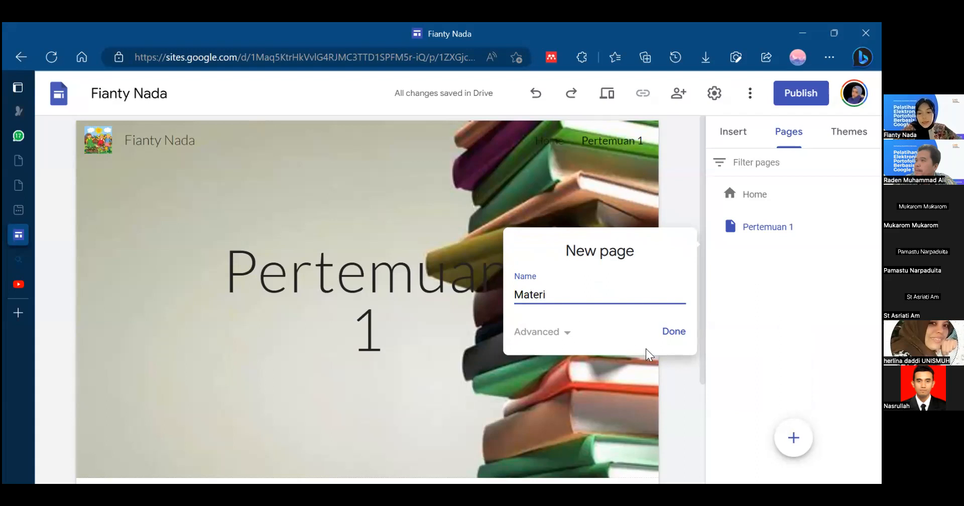
{"action": "left_click", "coordinate": [673, 333]}
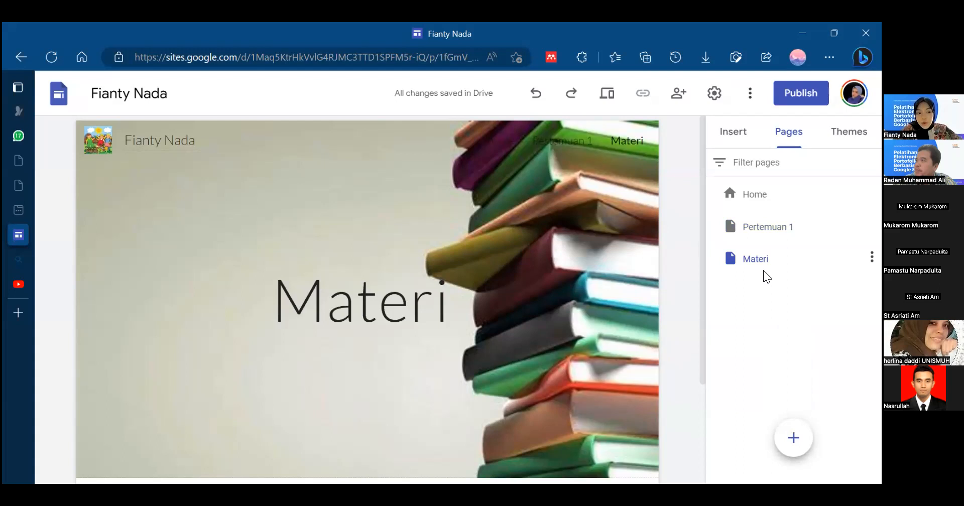
- Add a new page named "Tugas" to the site
{"action": "mouse_move", "coordinate": [793, 437]}
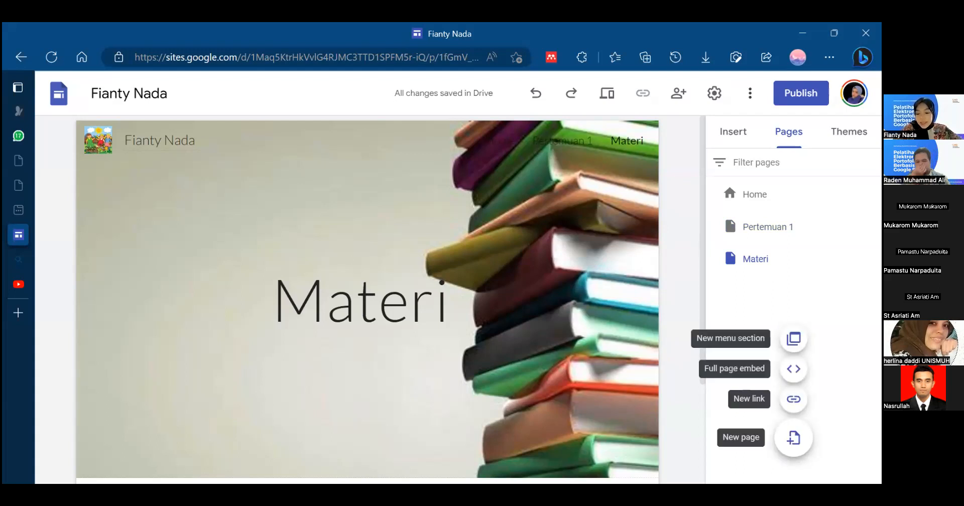
{"action": "left_click", "coordinate": [793, 437]}
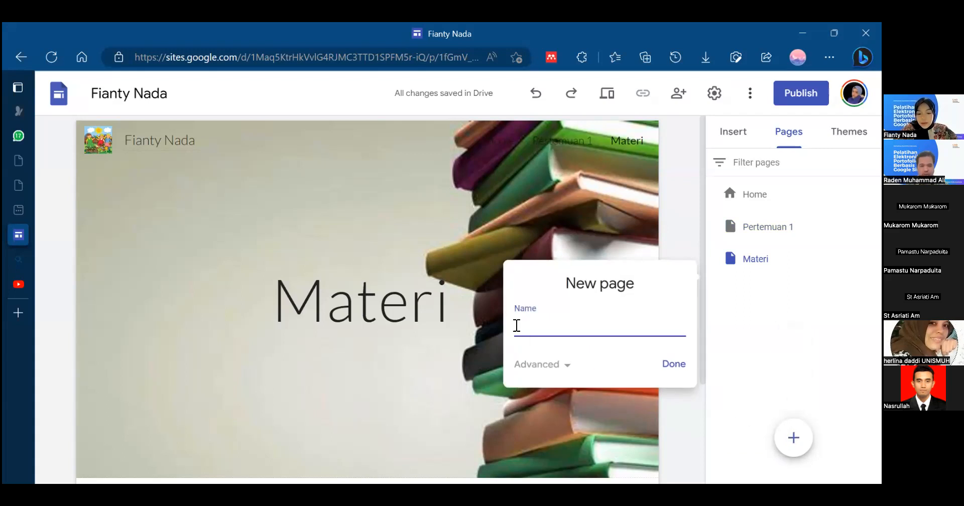
{"action": "type", "text": "Tugas"}
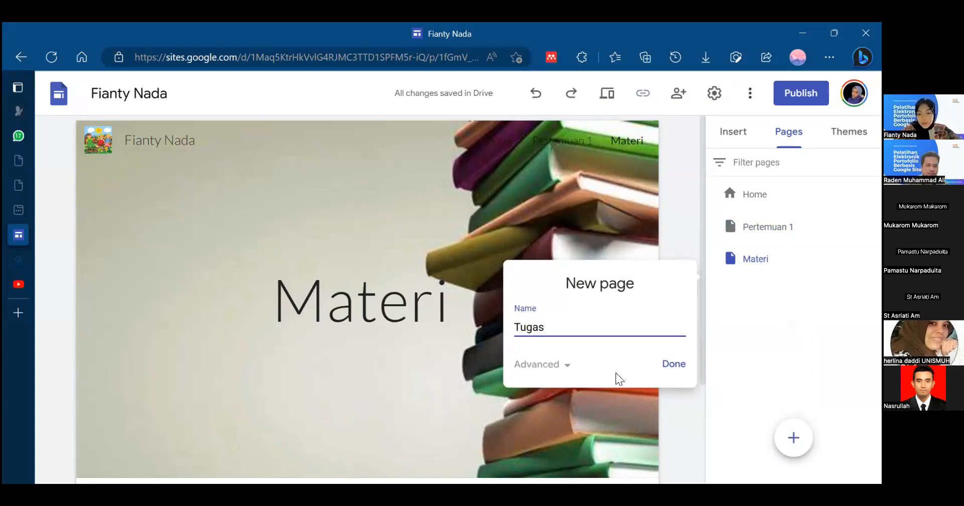
{"action": "left_click", "coordinate": [671, 372]}
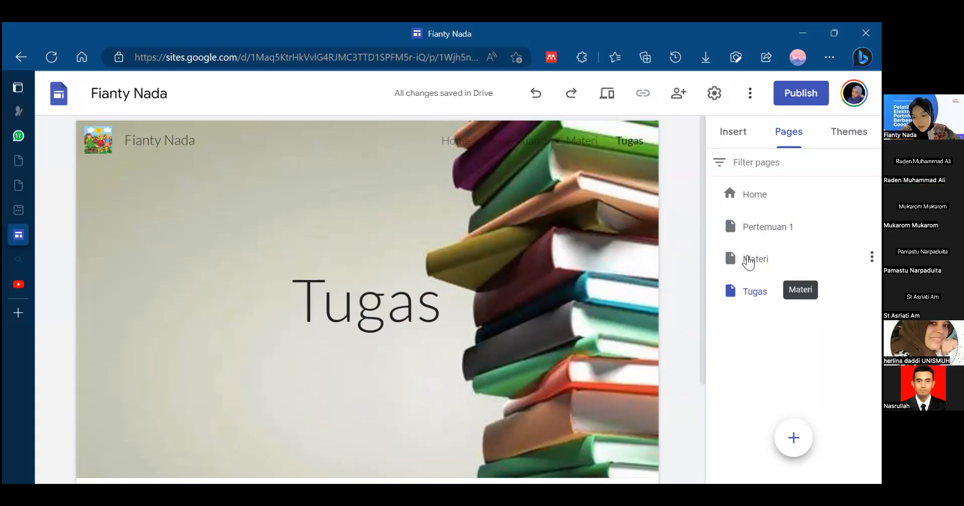
- Nest the Materi and Tugas pages as subpages under Pertemuan 1
{"action": "left_click", "coordinate": [748, 261]}
{"action": "left_click_drag", "start_coordinate": [748, 261], "coordinate": [737, 235]}
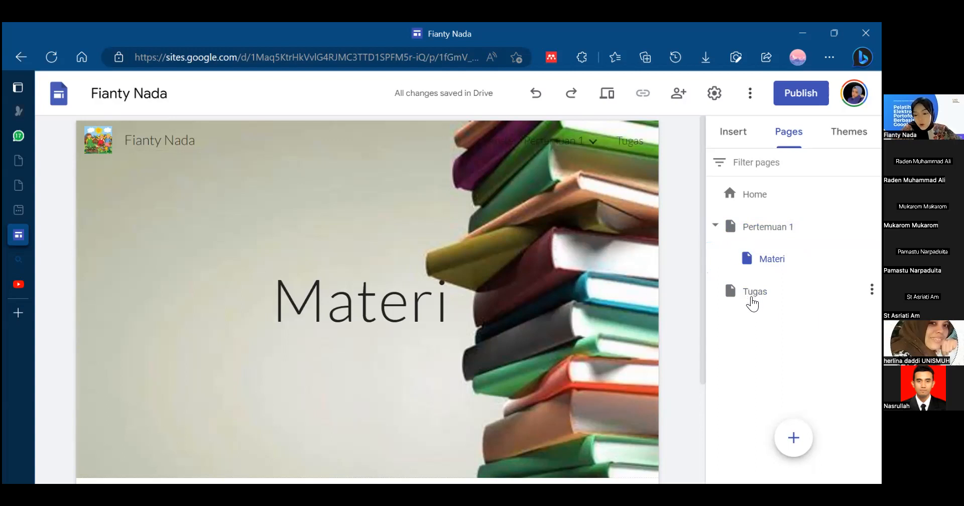
{"action": "left_click", "coordinate": [751, 298]}
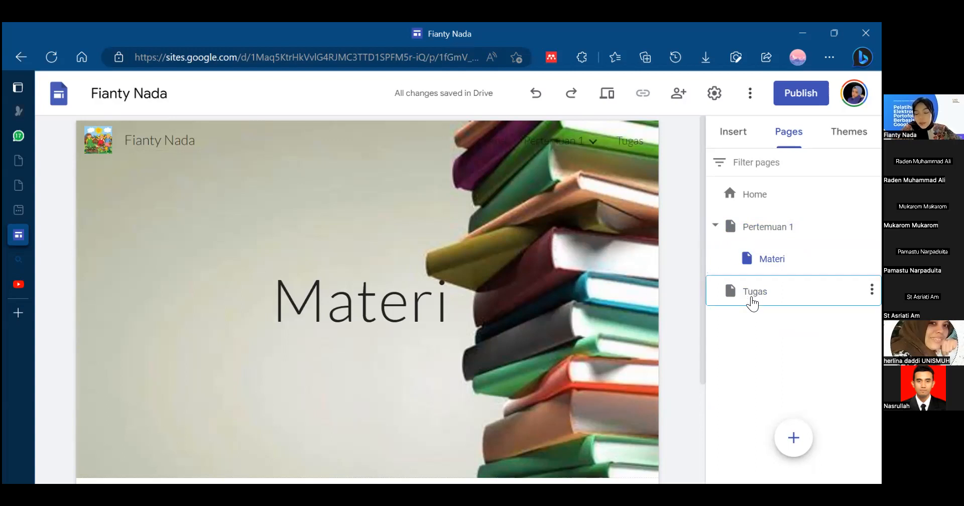
{"action": "left_click_drag", "start_coordinate": [743, 294], "coordinate": [732, 232]}
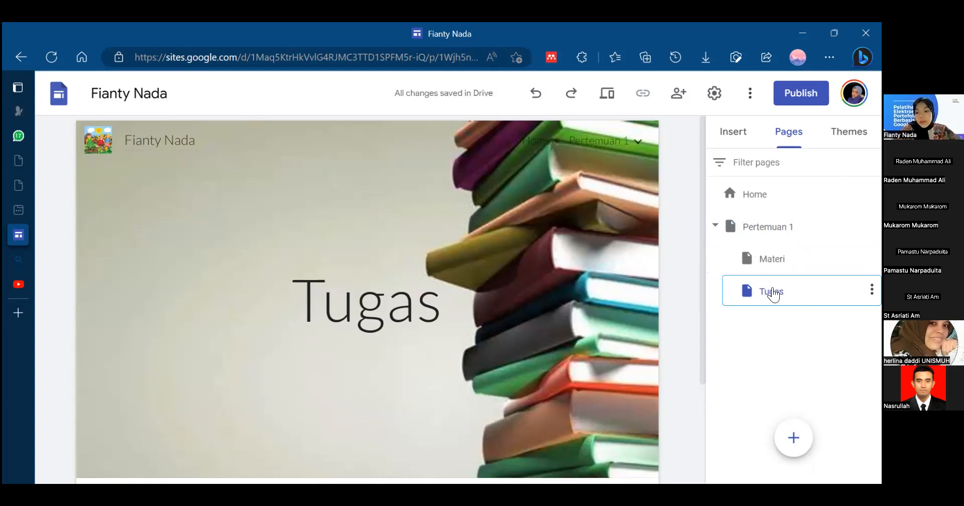
- Move the Tugas subpage above Materi under Pertemuan 1, and restore Materi to the first place
{"action": "mouse_move", "coordinate": [770, 292]}
{"action": "left_mouse_down"}
{"action": "mouse_move", "coordinate": [747, 245]}
{"action": "mouse_move", "coordinate": [757, 286]}
{"action": "left_mouse_up"}
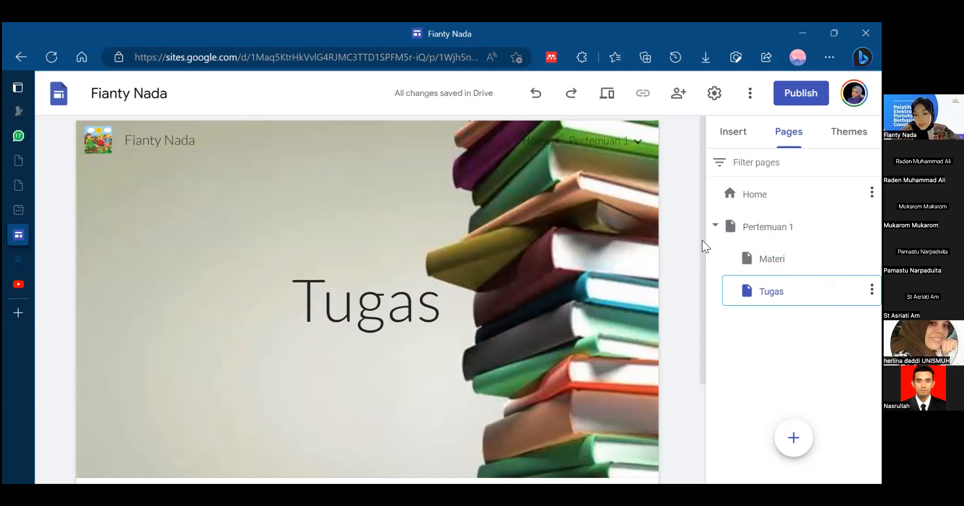
{"action": "left_click_drag", "start_coordinate": [768, 285], "coordinate": [748, 248]}
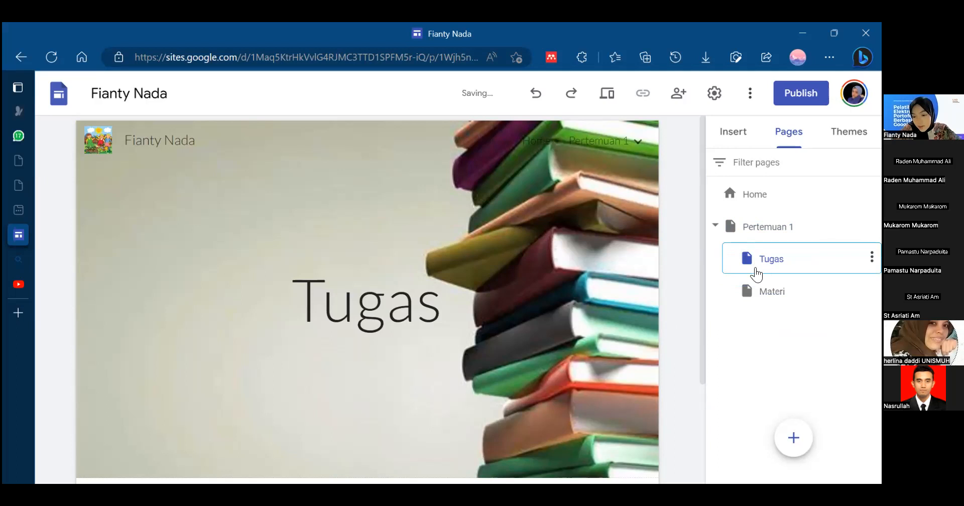
{"action": "left_click_drag", "start_coordinate": [751, 299], "coordinate": [743, 249]}
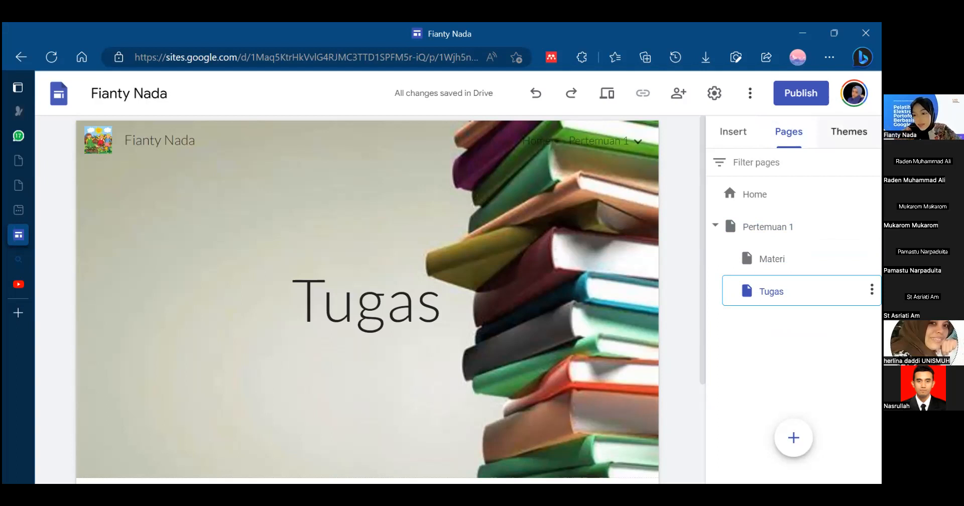
{"action": "left_click", "coordinate": [849, 132]}
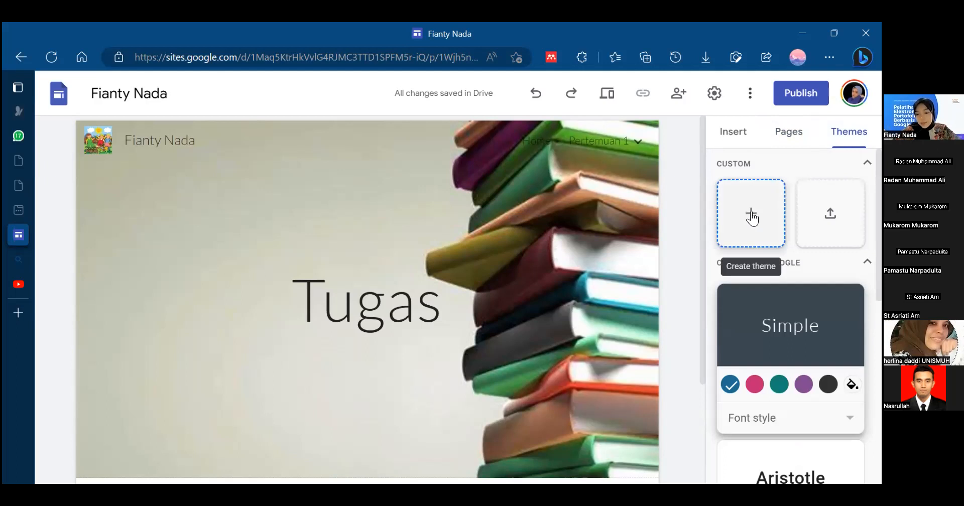
{"action": "left_click", "coordinate": [751, 213]}
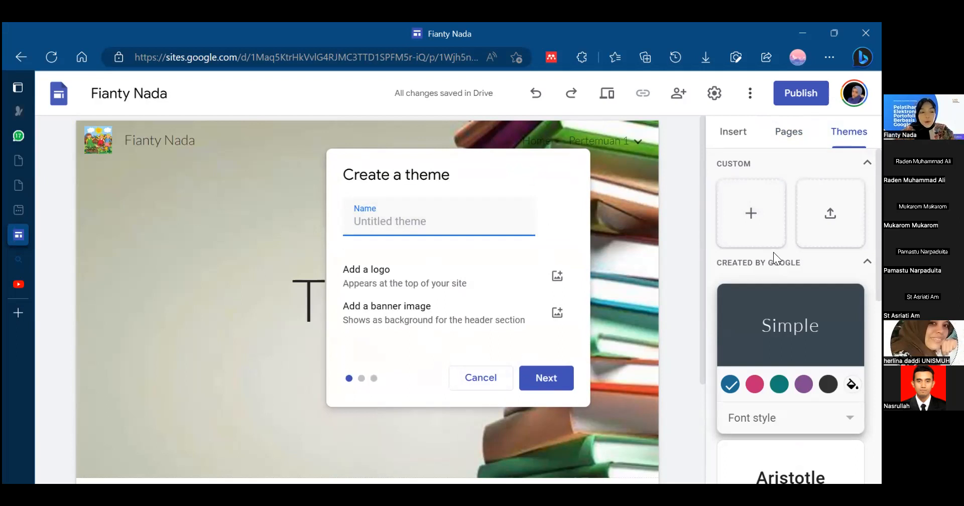
{"action": "left_click", "coordinate": [474, 386]}
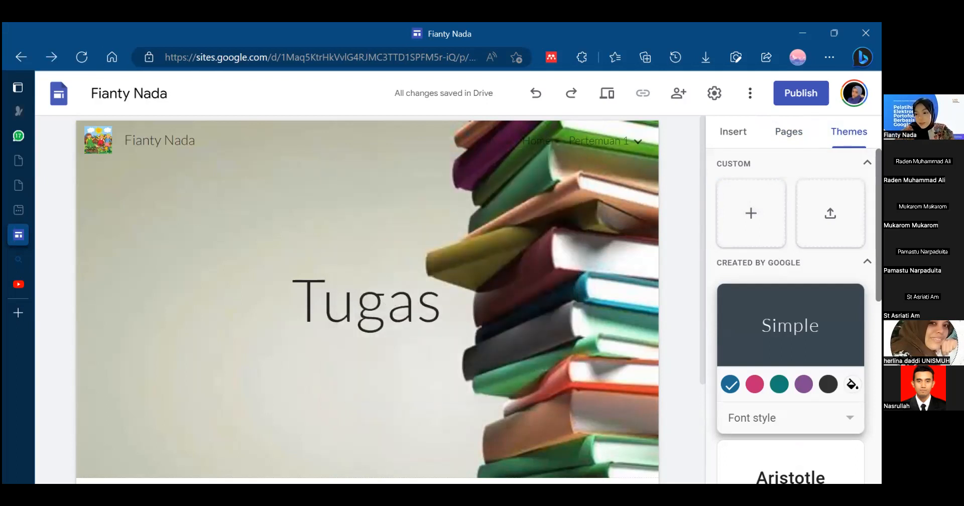
- Browse the themes created by Google and apply the Level theme to the site
{"action": "scroll", "coordinate": [791, 316], "scroll_direction": "down", "scroll_amount": 3}
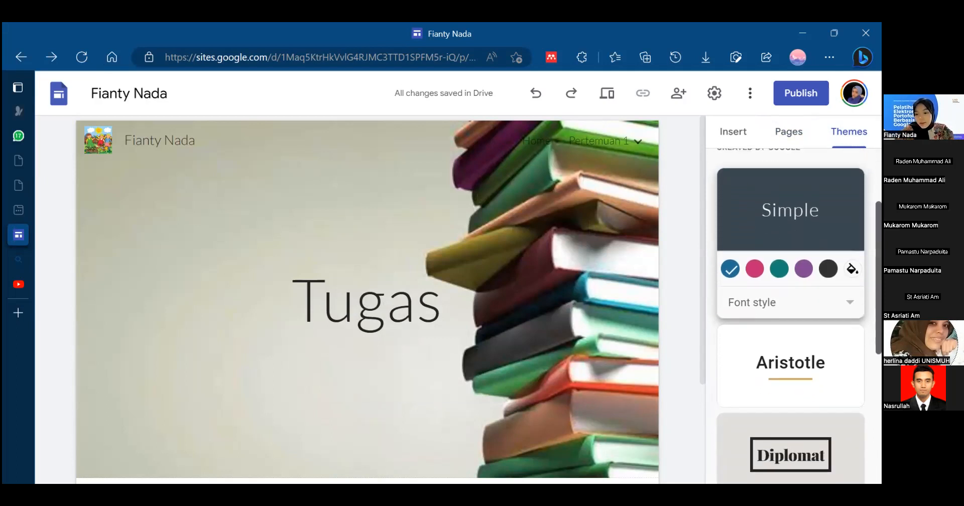
{"action": "scroll", "coordinate": [790, 317], "scroll_direction": "down", "scroll_amount": 2}
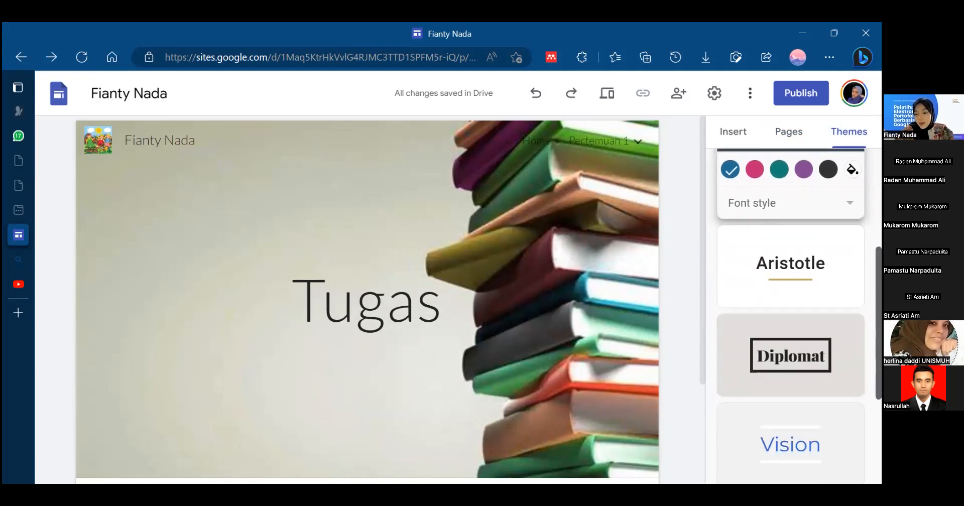
{"action": "scroll", "coordinate": [790, 316], "scroll_direction": "down", "scroll_amount": 3}
{"action": "scroll", "coordinate": [790, 317], "scroll_direction": "up", "scroll_amount": 3}
{"action": "scroll", "coordinate": [791, 316], "scroll_direction": "down", "scroll_amount": 4}
{"action": "scroll", "coordinate": [791, 316], "scroll_direction": "up", "scroll_amount": 6}
{"action": "scroll", "coordinate": [790, 316], "scroll_direction": "down", "scroll_amount": 2}
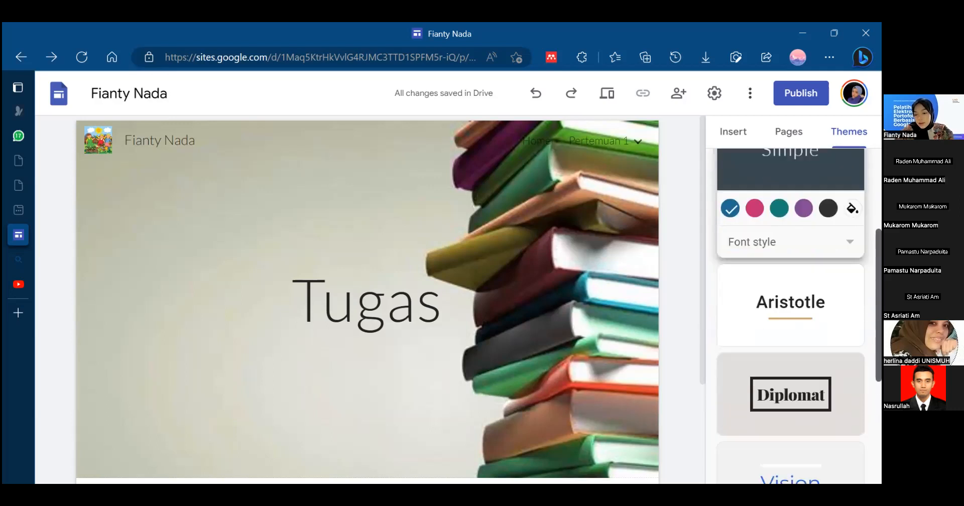
{"action": "scroll", "coordinate": [791, 316], "scroll_direction": "down", "scroll_amount": 4}
{"action": "left_click", "coordinate": [790, 345]}
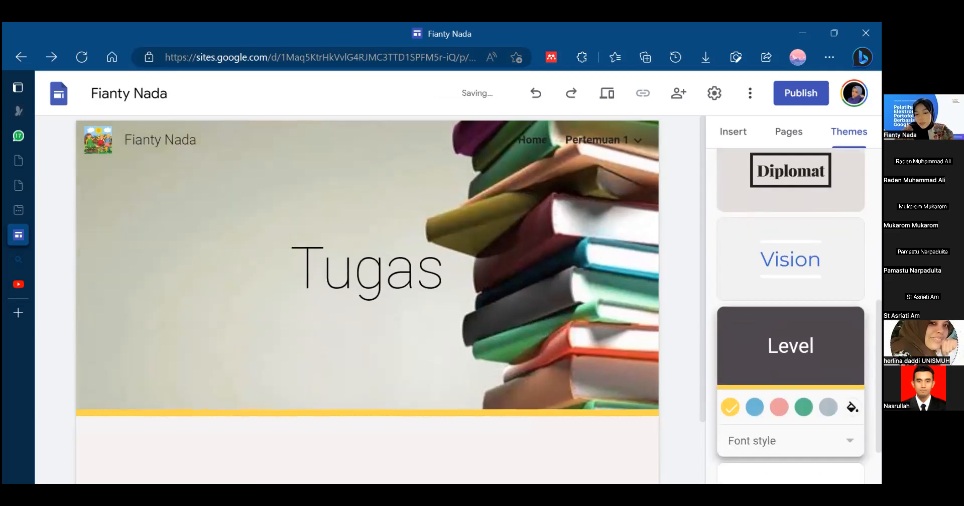
- Apply the Diplomat theme to the site and choose its dark red color, after trying the dark blue one
{"action": "left_click", "coordinate": [790, 175]}
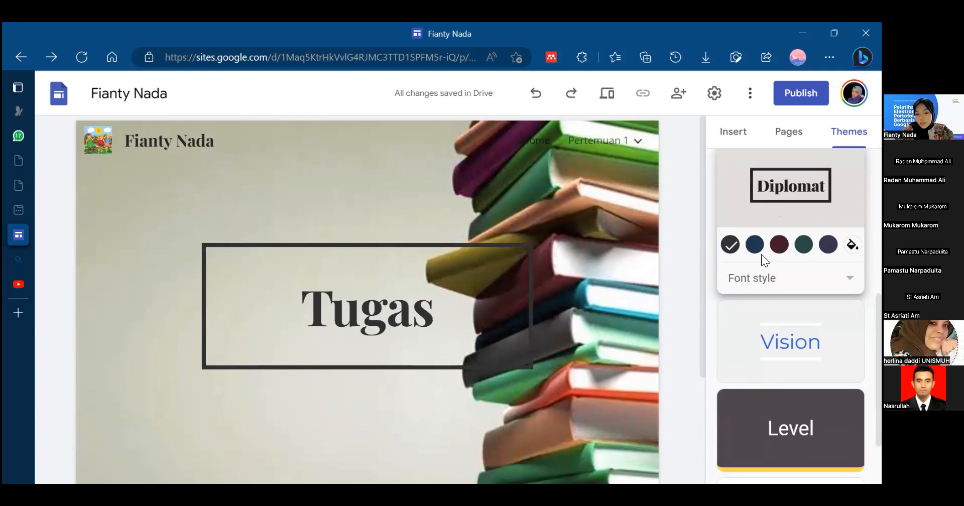
{"action": "left_click", "coordinate": [756, 245]}
{"action": "left_click", "coordinate": [779, 244]}
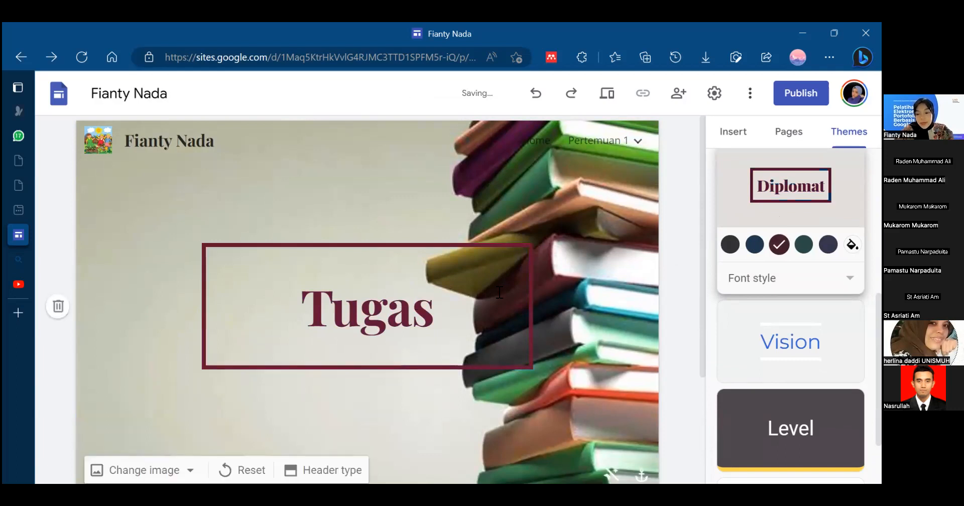
{"action": "scroll", "coordinate": [790, 311], "scroll_direction": "down", "scroll_amount": 2}
{"action": "scroll", "coordinate": [790, 316], "scroll_direction": "up", "scroll_amount": 6}
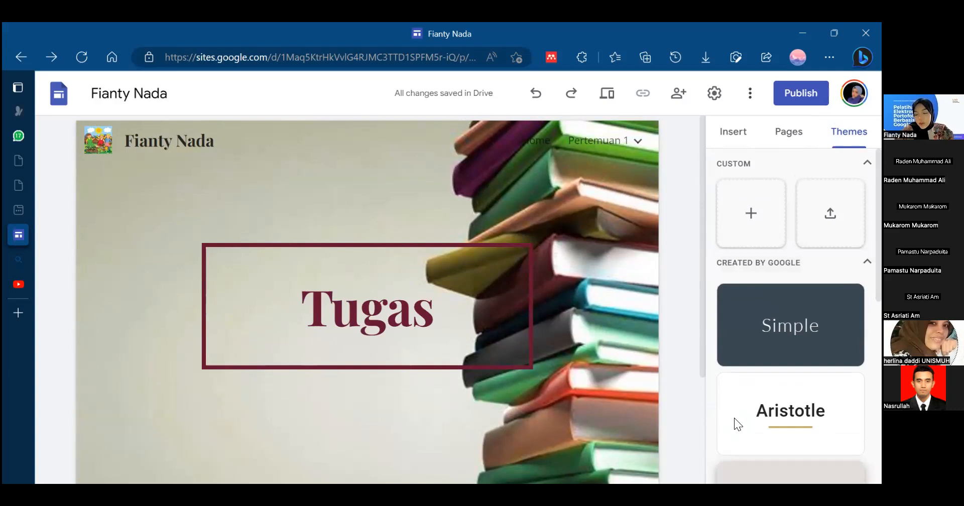
- Try the Simple theme in blue and the Aristotle theme, and return the site to the Diplomat theme
{"action": "scroll", "coordinate": [790, 312], "scroll_direction": "down", "scroll_amount": 1}
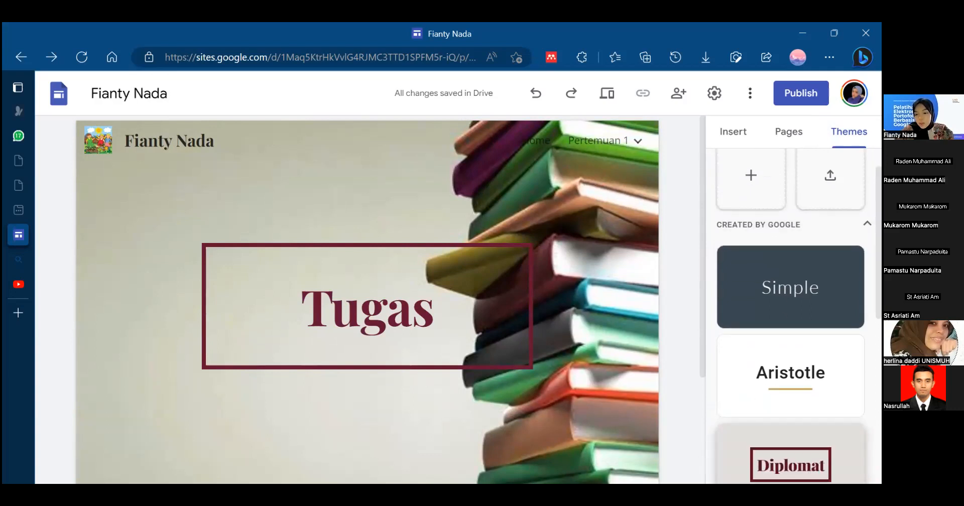
{"action": "left_click", "coordinate": [791, 296]}
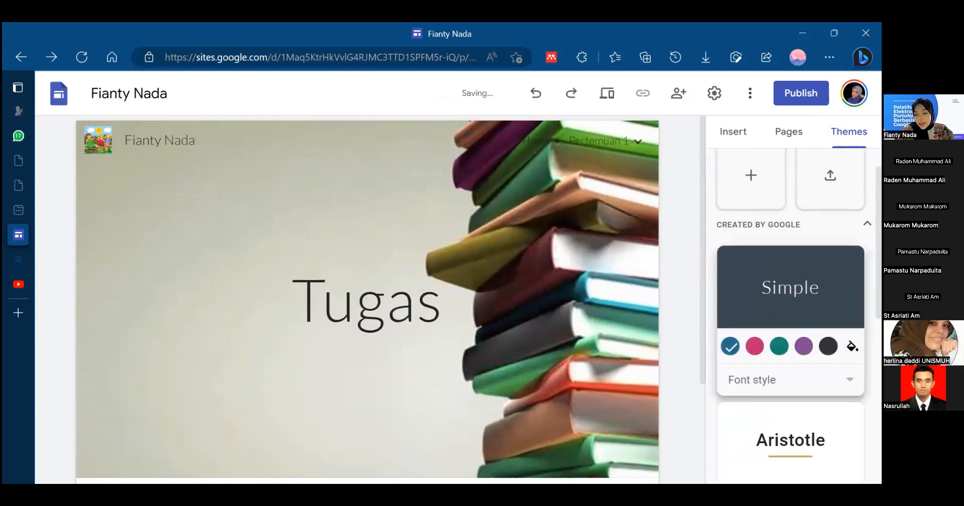
{"action": "left_click", "coordinate": [731, 346]}
{"action": "scroll", "coordinate": [734, 343], "scroll_direction": "down", "scroll_amount": 3}
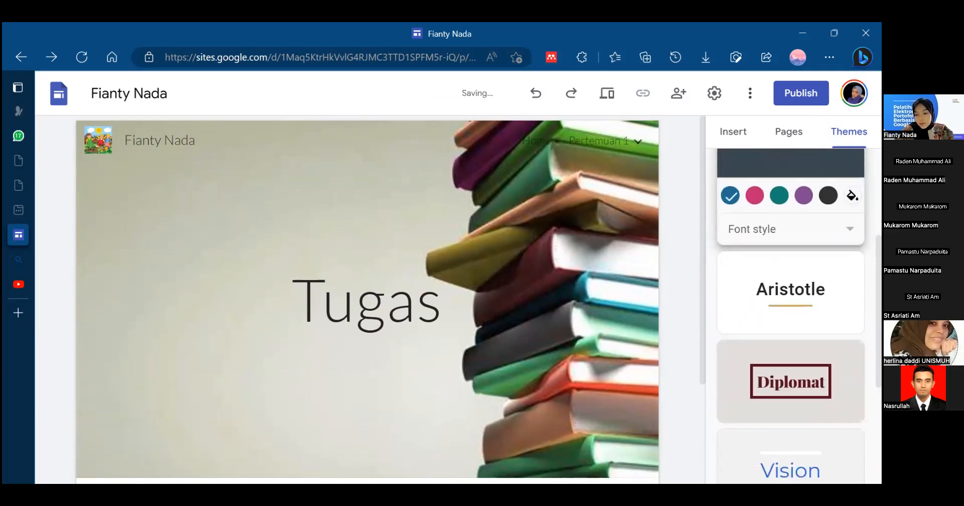
{"action": "left_click", "coordinate": [763, 304]}
{"action": "left_click", "coordinate": [766, 377]}
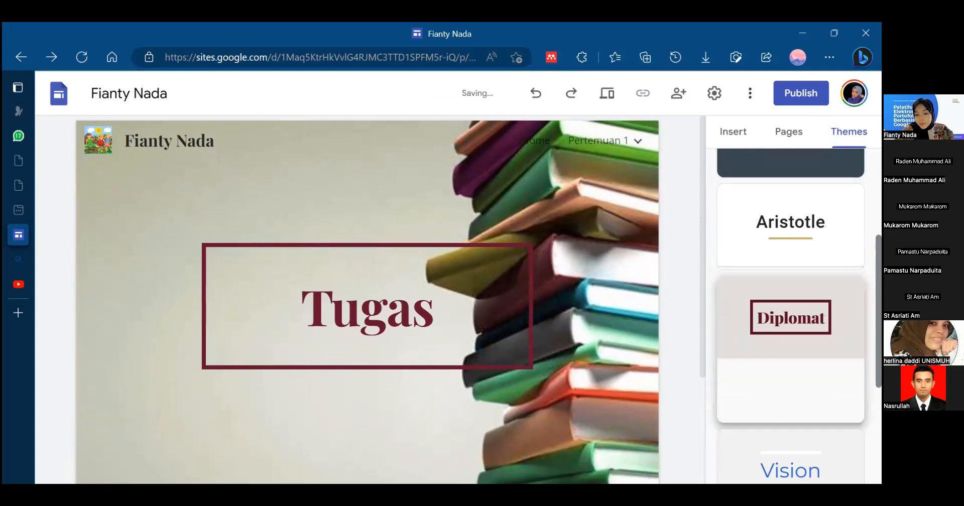
{"action": "scroll", "coordinate": [765, 378], "scroll_direction": "down", "scroll_amount": 4}
{"action": "scroll", "coordinate": [790, 311], "scroll_direction": "up", "scroll_amount": 5}
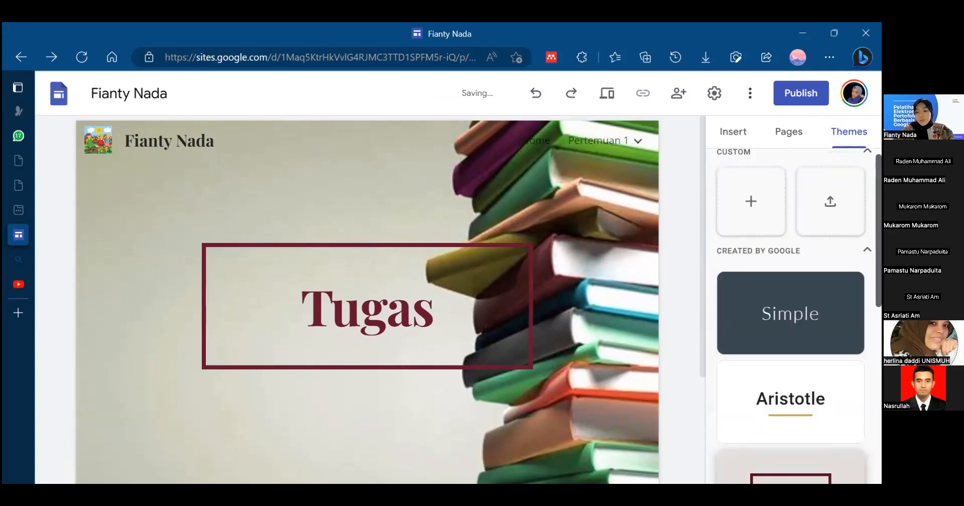
- Open the site's options for publishing to the web and go to the custom domain settings
{"action": "left_click", "coordinate": [733, 132]}
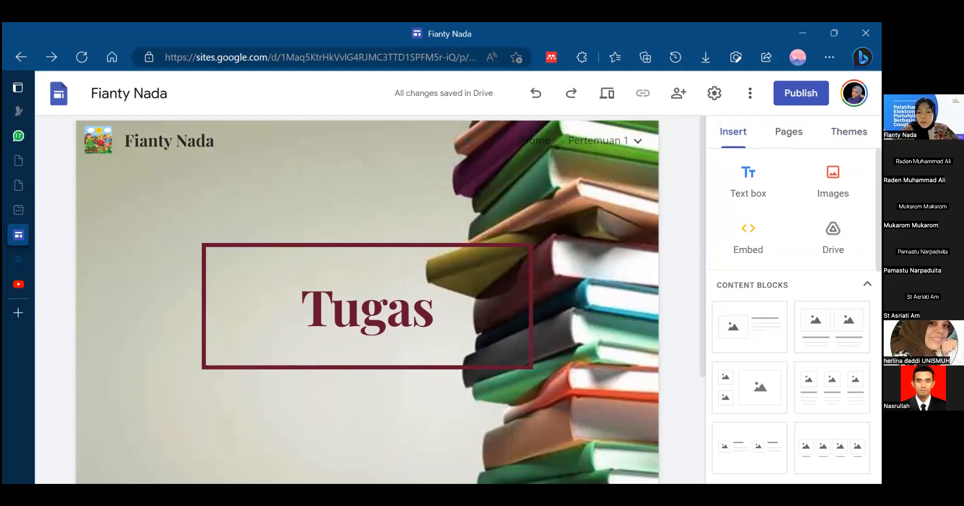
{"action": "left_click", "coordinate": [606, 146]}
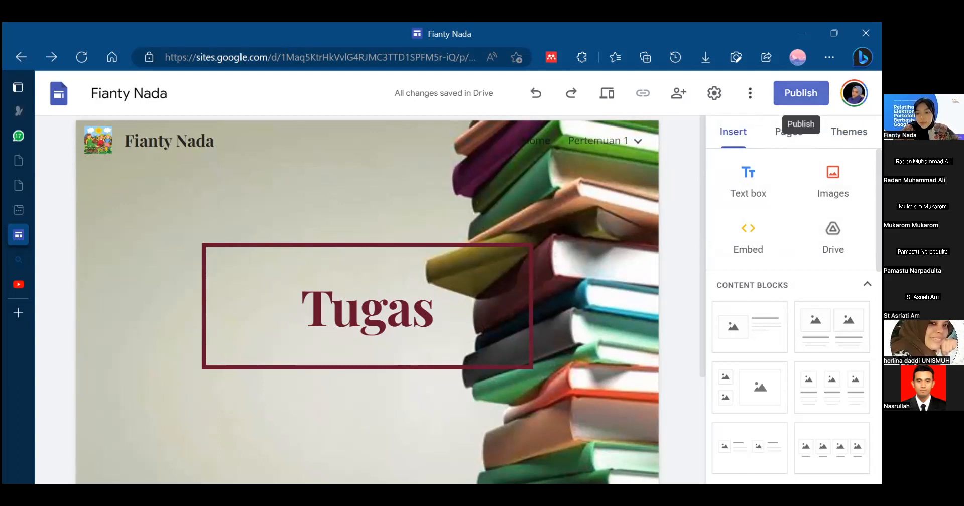
{"action": "left_click", "coordinate": [800, 93]}
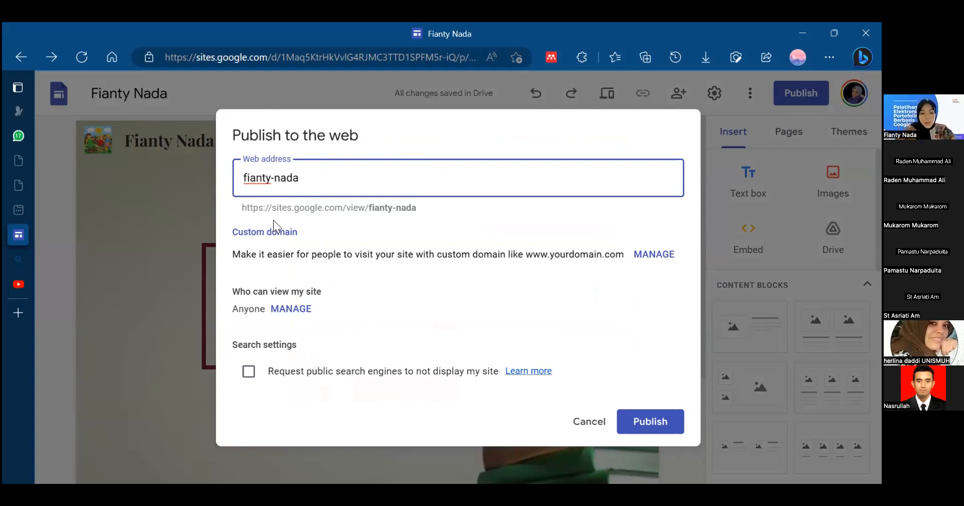
{"action": "left_click", "coordinate": [655, 254]}
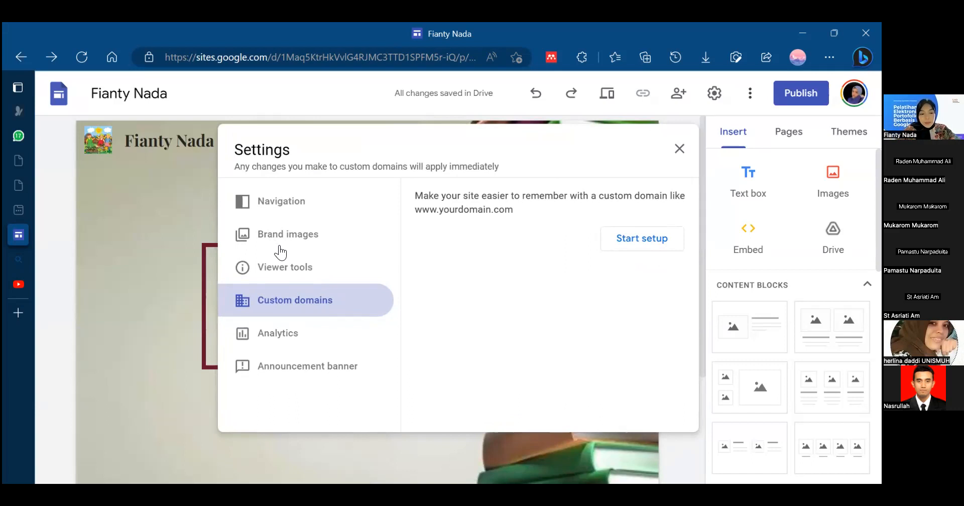
- Set the site's navigation mode to Side in the navigation settings
{"action": "left_click", "coordinate": [279, 206]}
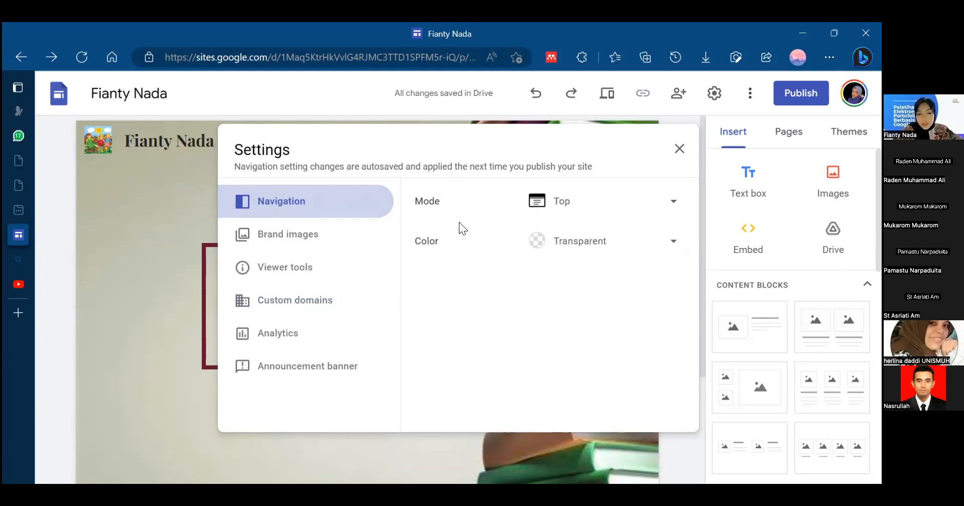
{"action": "left_click", "coordinate": [661, 205]}
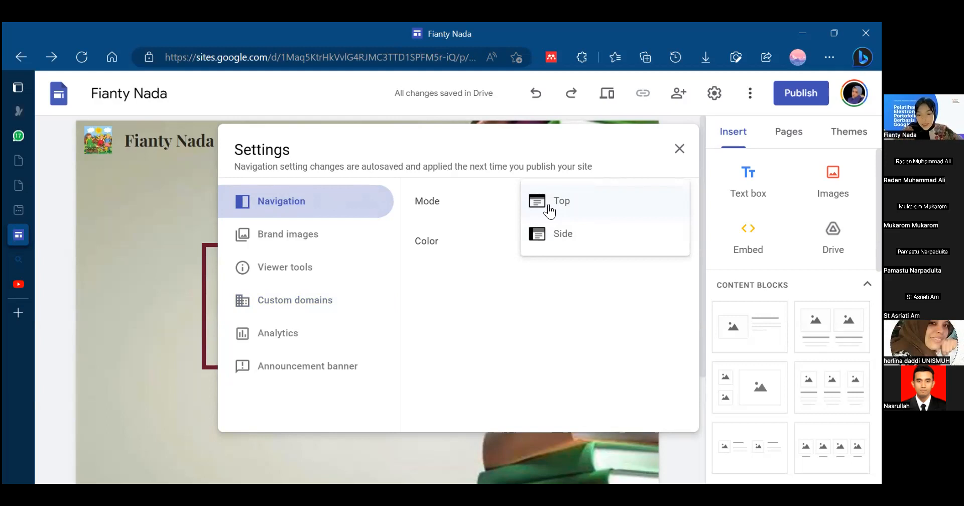
{"action": "left_click", "coordinate": [570, 239]}
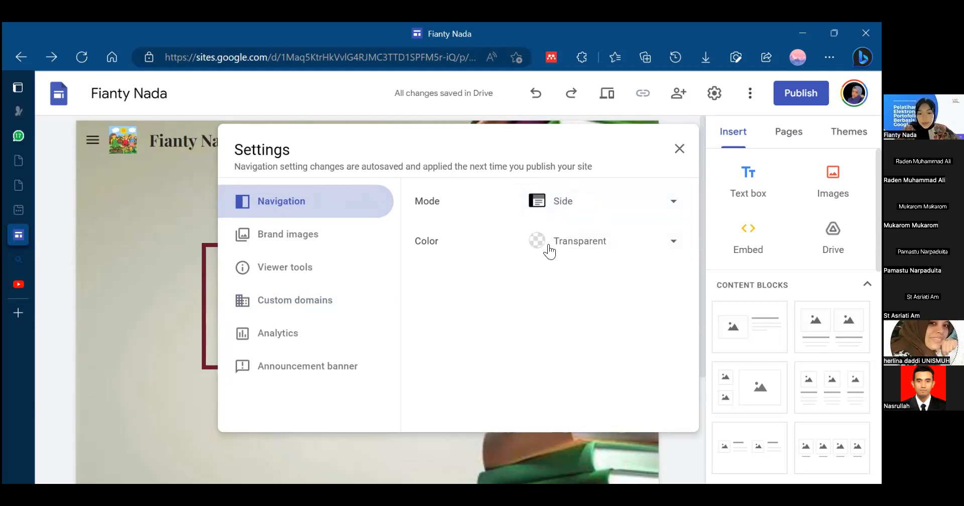
- Try Black as the navigation color and set it to White instead
{"action": "left_click", "coordinate": [577, 249]}
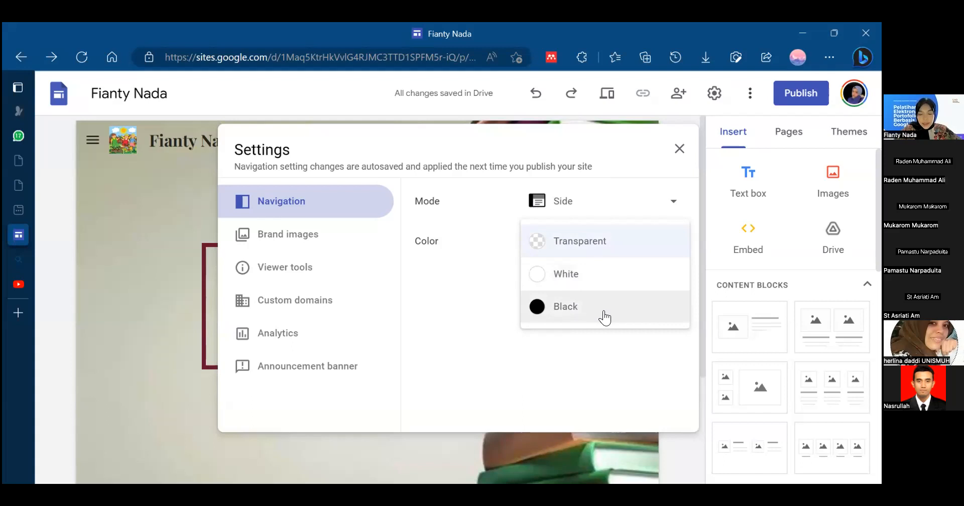
{"action": "left_click", "coordinate": [563, 306]}
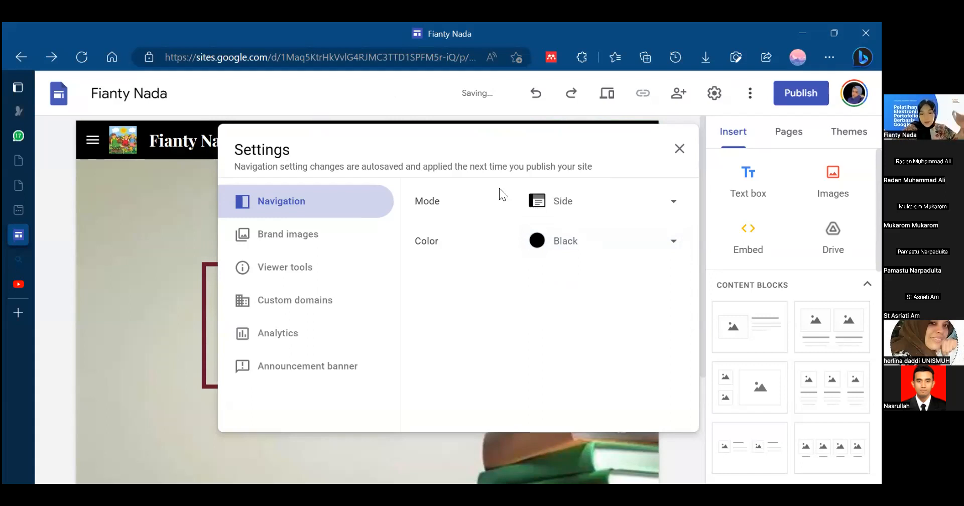
{"action": "left_click", "coordinate": [656, 245]}
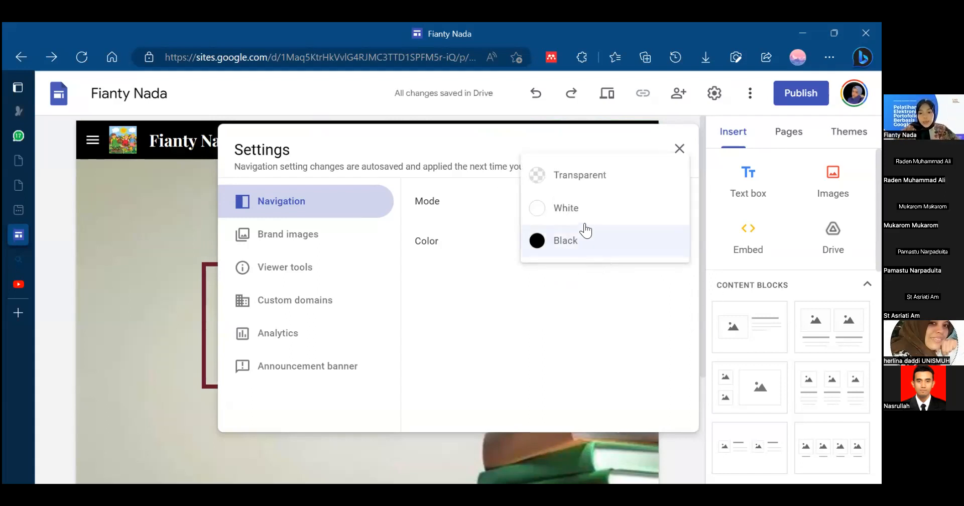
{"action": "left_click", "coordinate": [581, 219]}
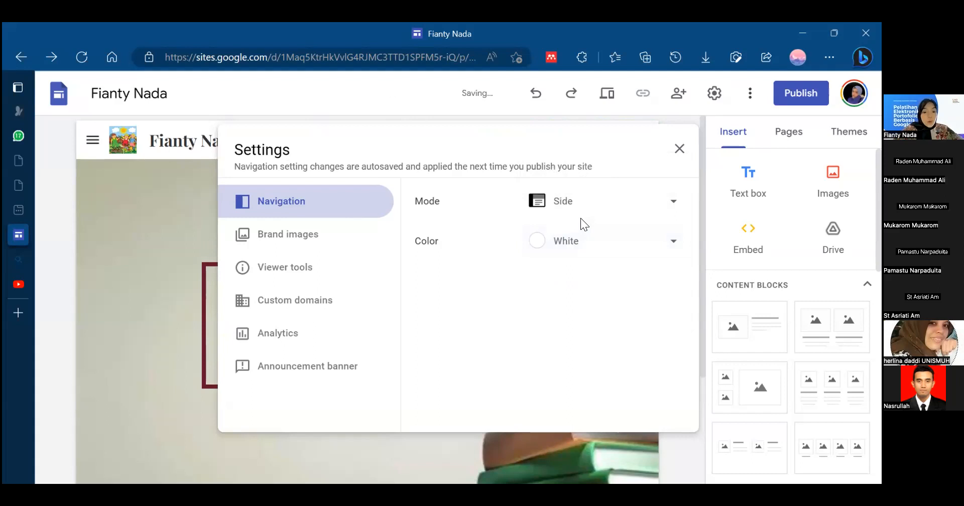
- Review the site settings for brand images, viewer tools, custom domains, analytics and the announcement banner
{"action": "left_click", "coordinate": [332, 243]}
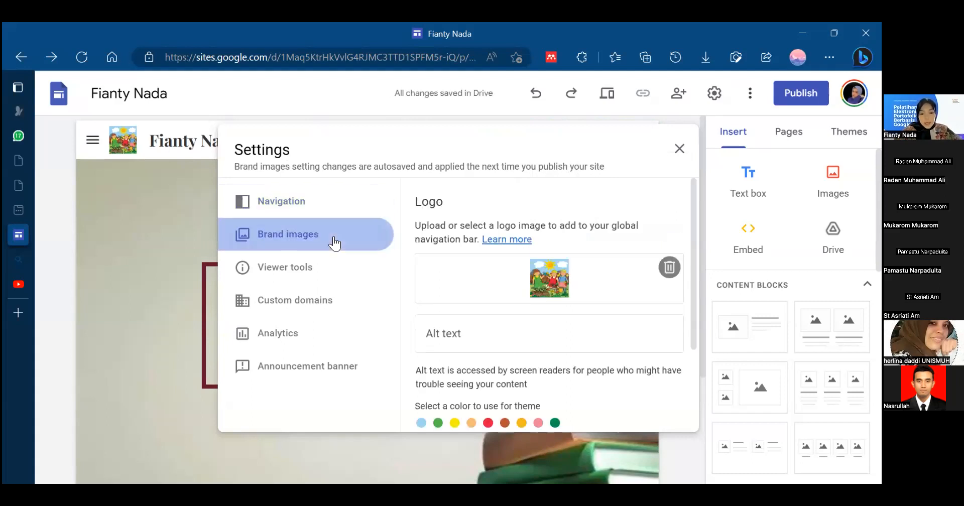
{"action": "left_click", "coordinate": [295, 269]}
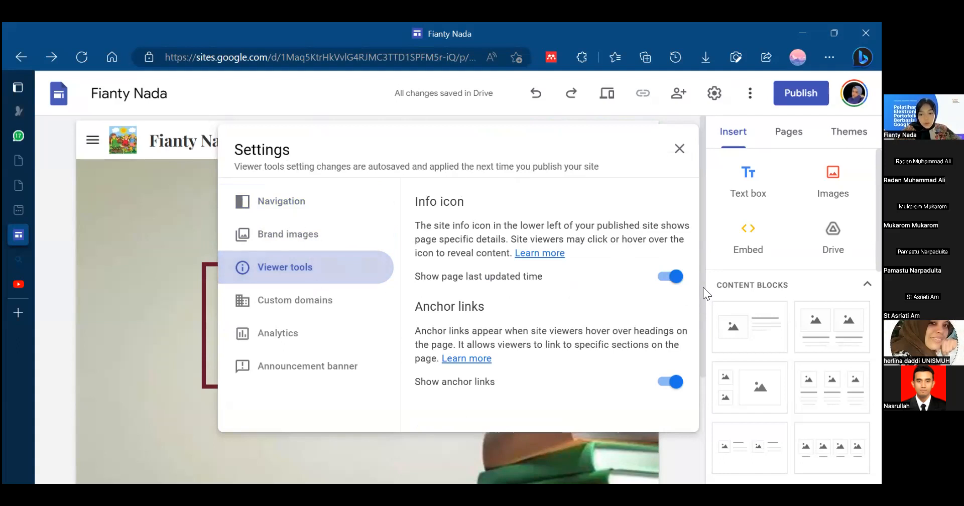
{"action": "left_click", "coordinate": [308, 302]}
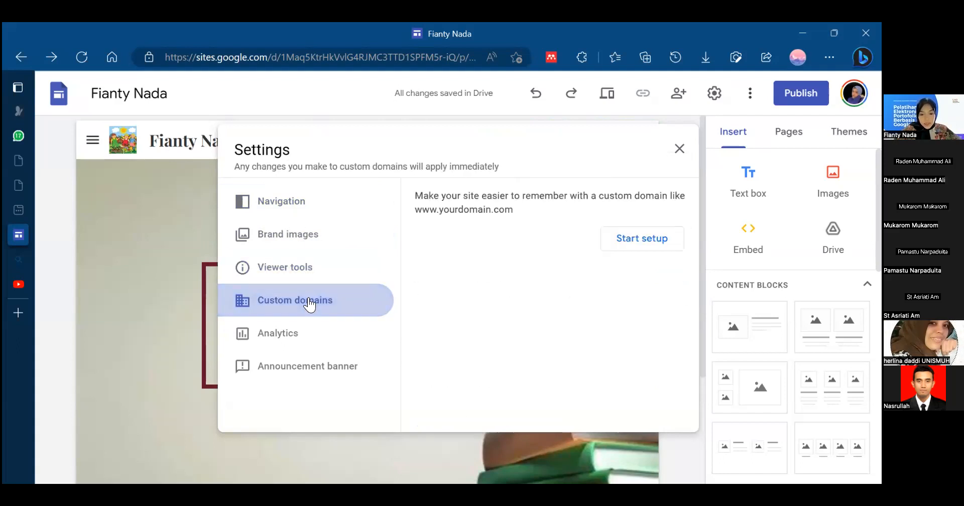
{"action": "left_click", "coordinate": [312, 337]}
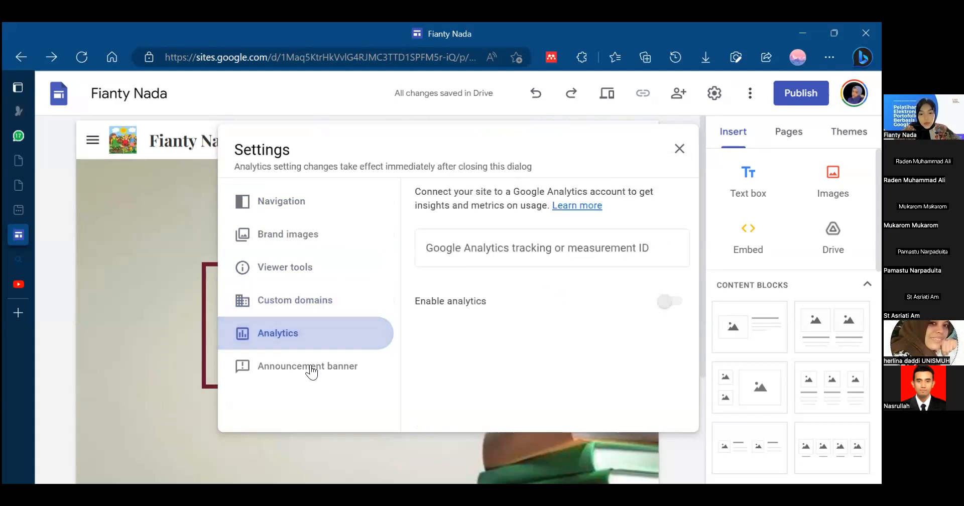
{"action": "left_click", "coordinate": [311, 371]}
{"action": "left_click", "coordinate": [280, 328]}
{"action": "left_click", "coordinate": [275, 308]}
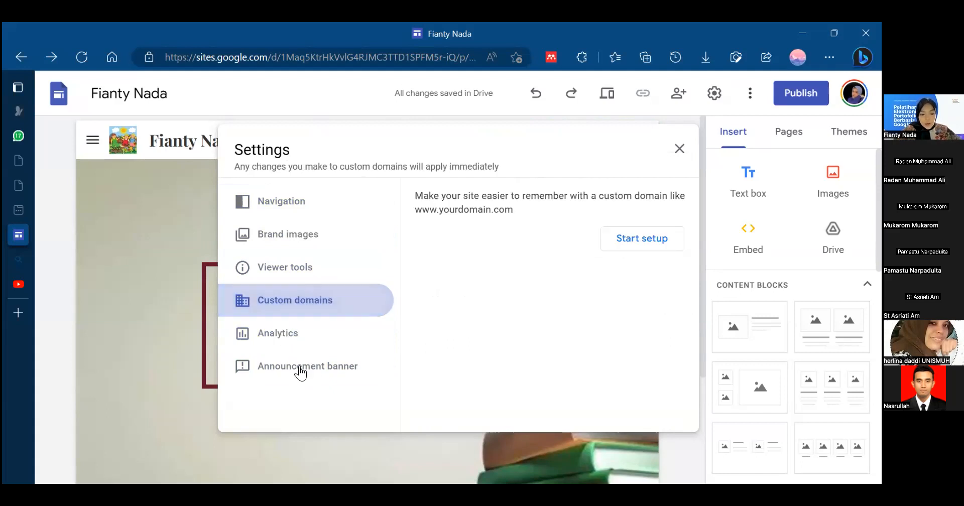
- Turn on the site's announcement banner and set its banner color to red #cc0000
{"action": "left_click", "coordinate": [325, 370]}
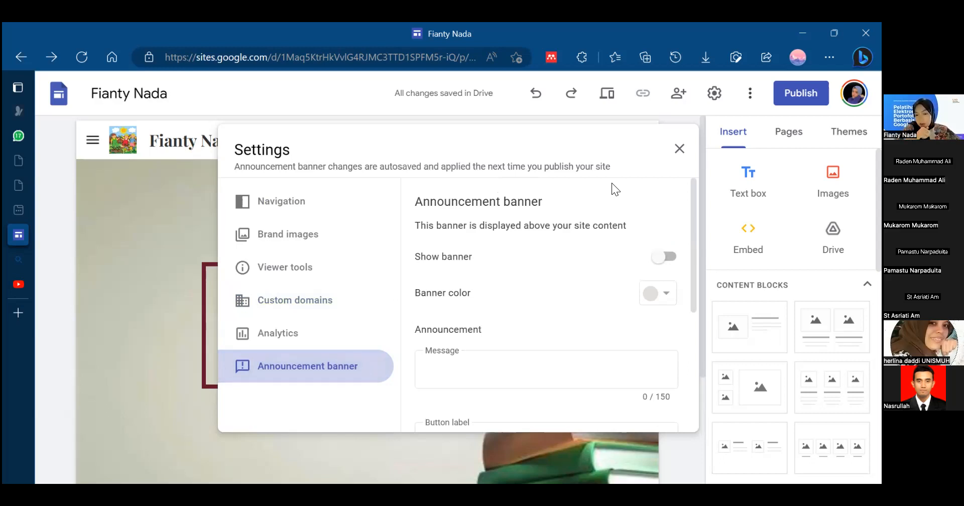
{"action": "left_click_drag", "start_coordinate": [691, 234], "coordinate": [675, 211]}
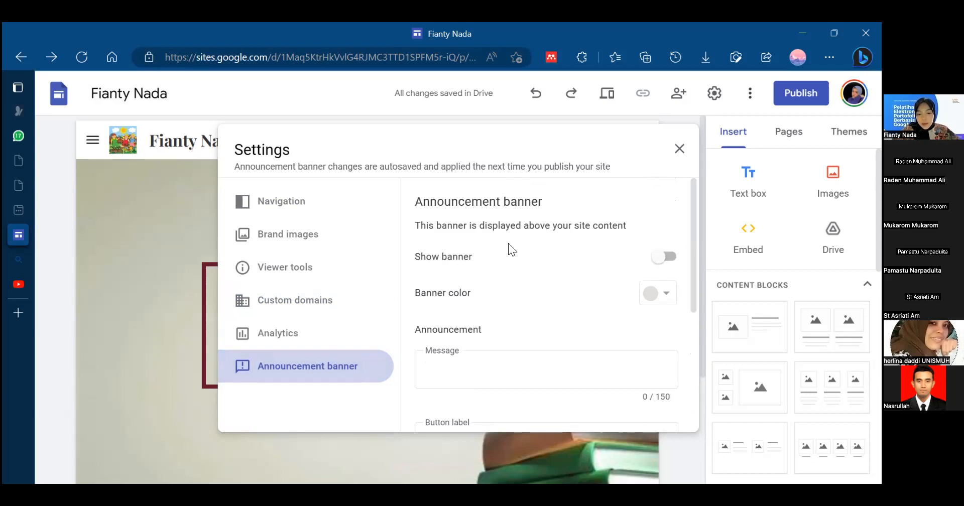
{"action": "left_click", "coordinate": [658, 261]}
{"action": "left_click", "coordinate": [673, 292]}
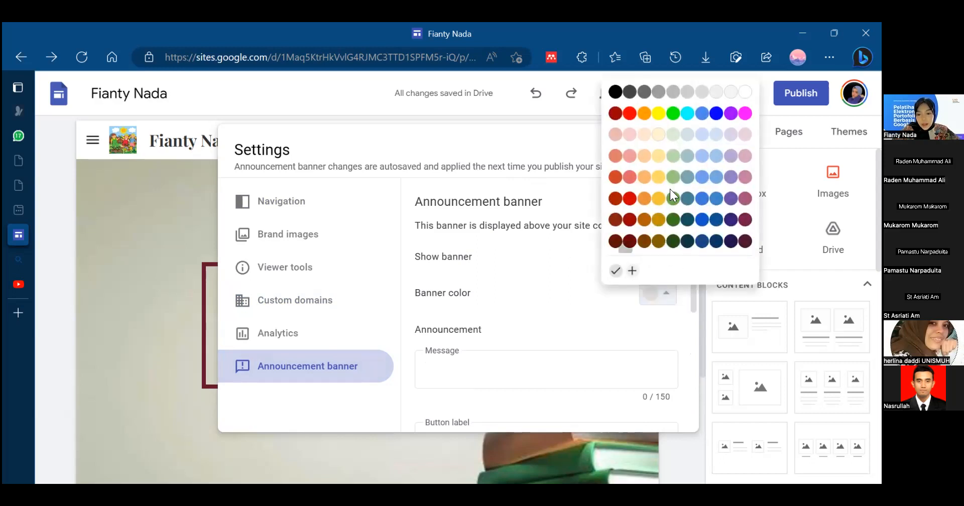
{"action": "left_click", "coordinate": [630, 200]}
{"action": "left_click_drag", "start_coordinate": [622, 145], "coordinate": [773, 263]}
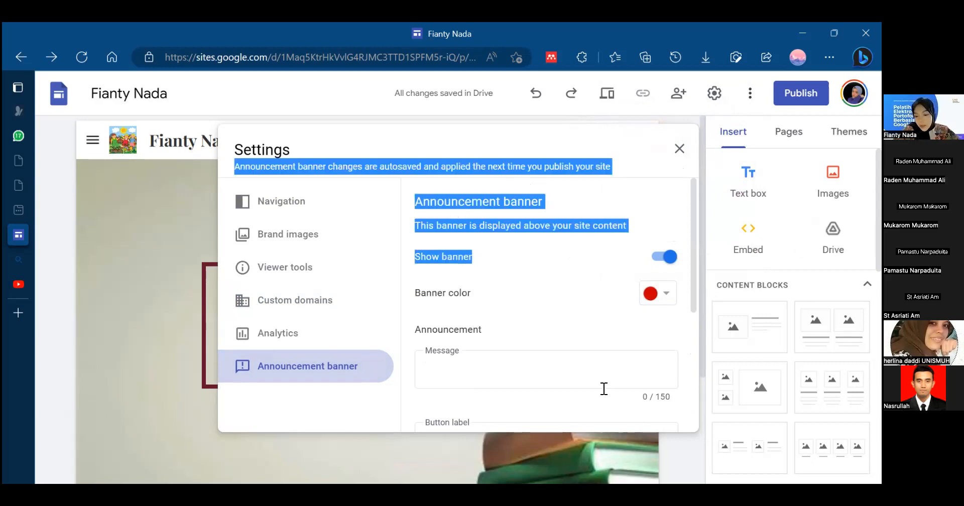
- Look over the announcement banner options and return to the navigation settings
{"action": "left_click_drag", "start_coordinate": [690, 299], "coordinate": [652, 143]}
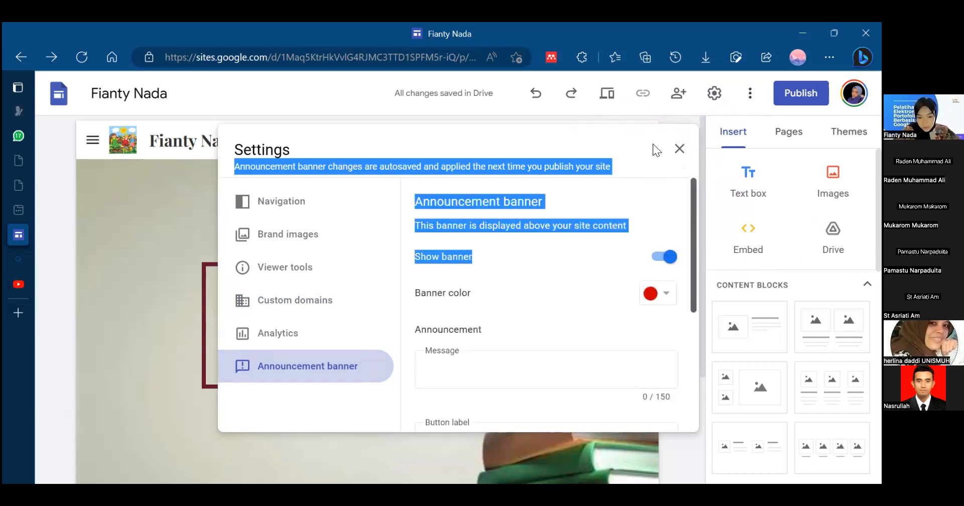
{"action": "left_click", "coordinate": [491, 238]}
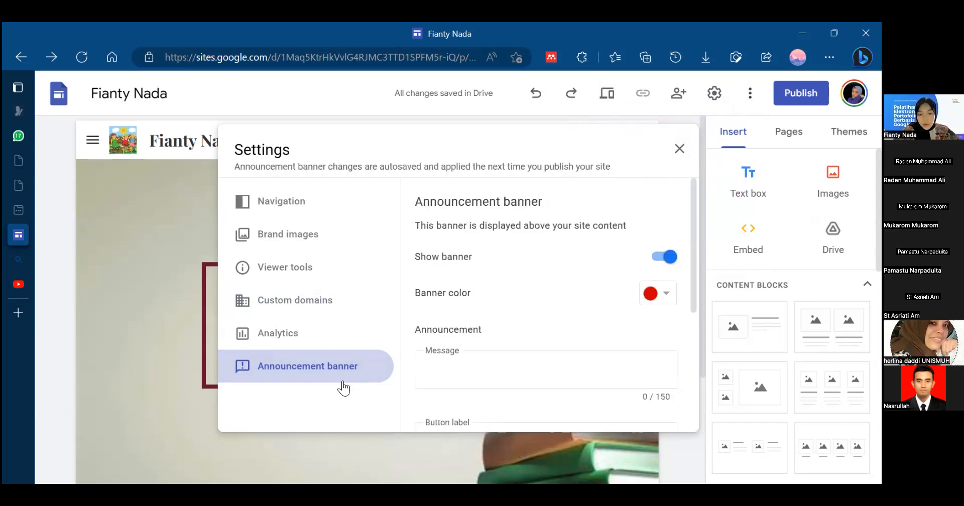
{"action": "left_click_drag", "start_coordinate": [693, 277], "coordinate": [660, 189]}
{"action": "left_click", "coordinate": [314, 214]}
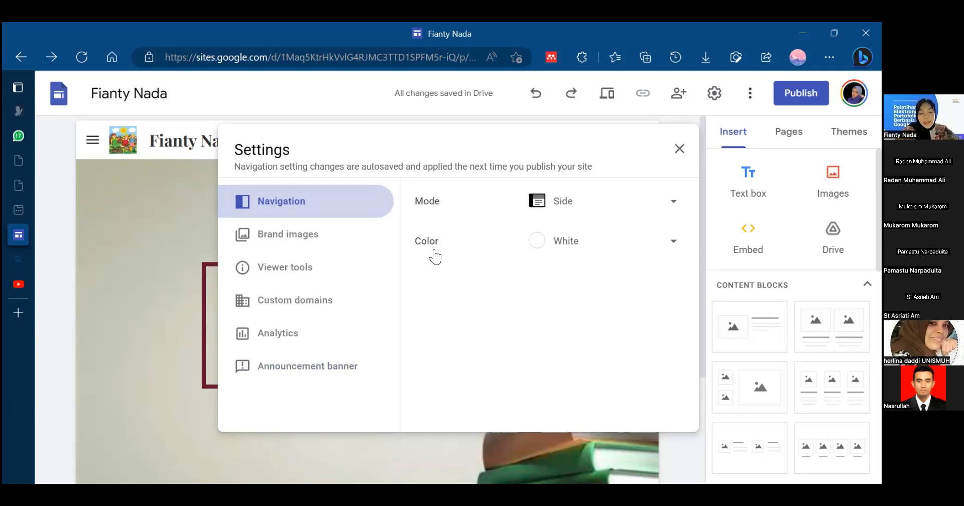
- Leave the site settings and keep the published site's access set to Public in the publishing options
{"action": "left_click", "coordinate": [296, 234]}
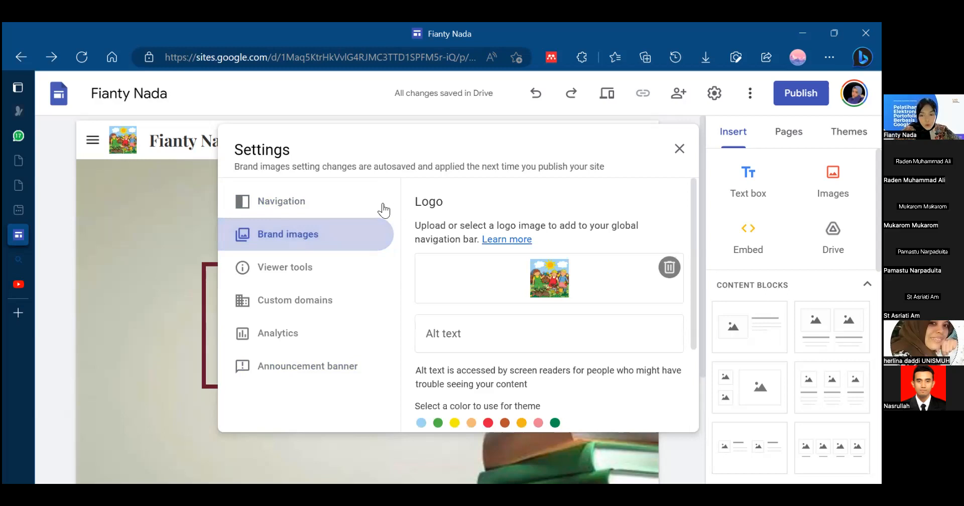
{"action": "left_click", "coordinate": [679, 149]}
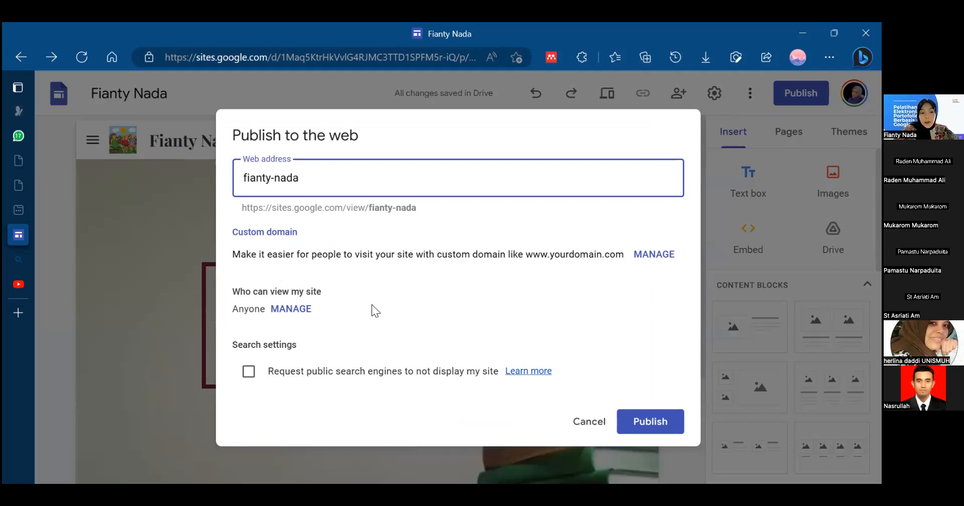
{"action": "left_click", "coordinate": [302, 310]}
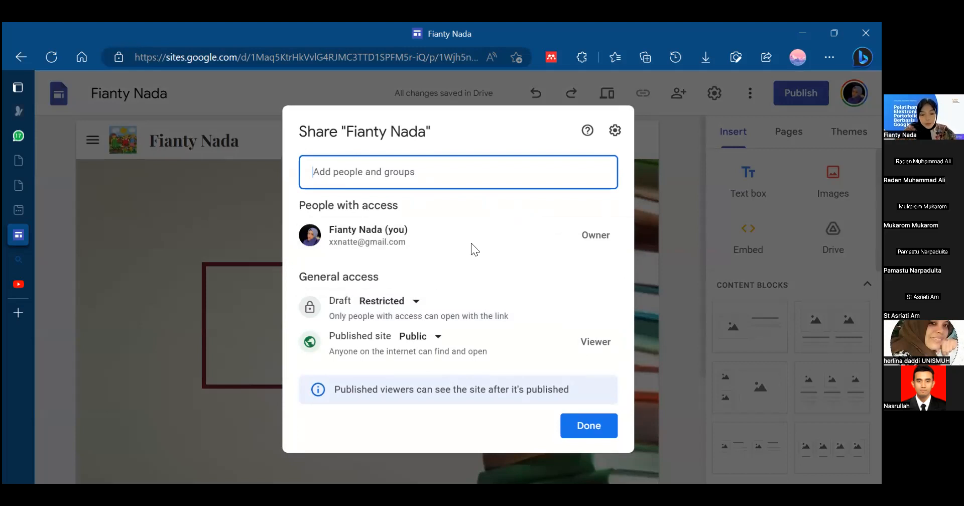
{"action": "left_click", "coordinate": [415, 337]}
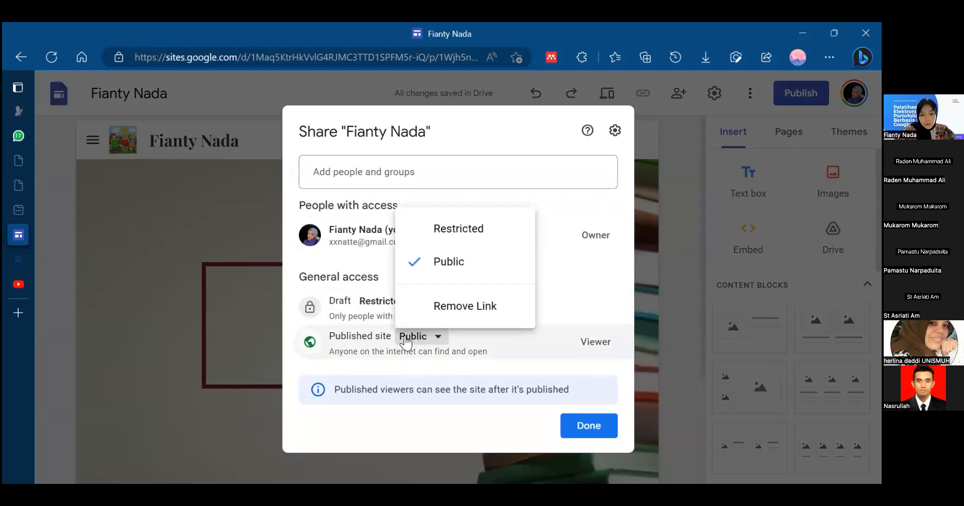
{"action": "left_click", "coordinate": [591, 274]}
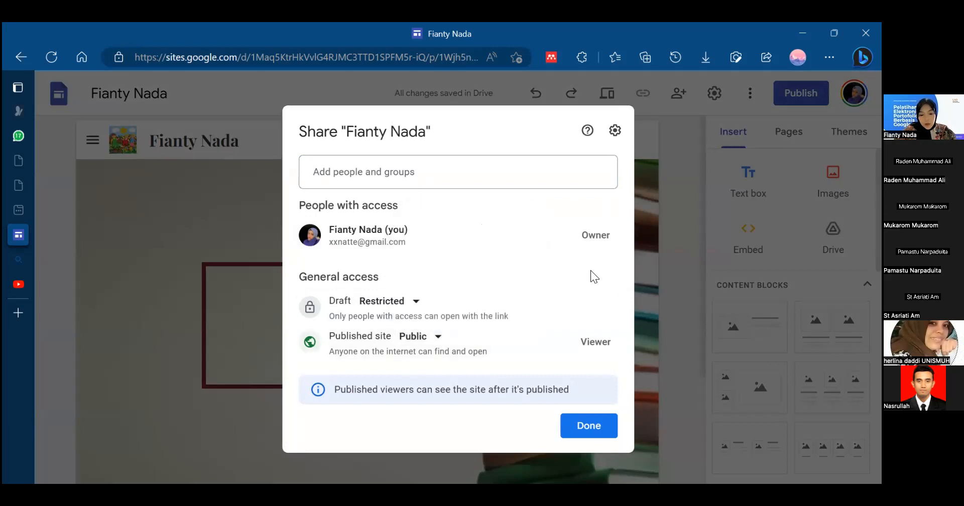
{"action": "left_click", "coordinate": [434, 343]}
{"action": "left_click", "coordinate": [424, 262]}
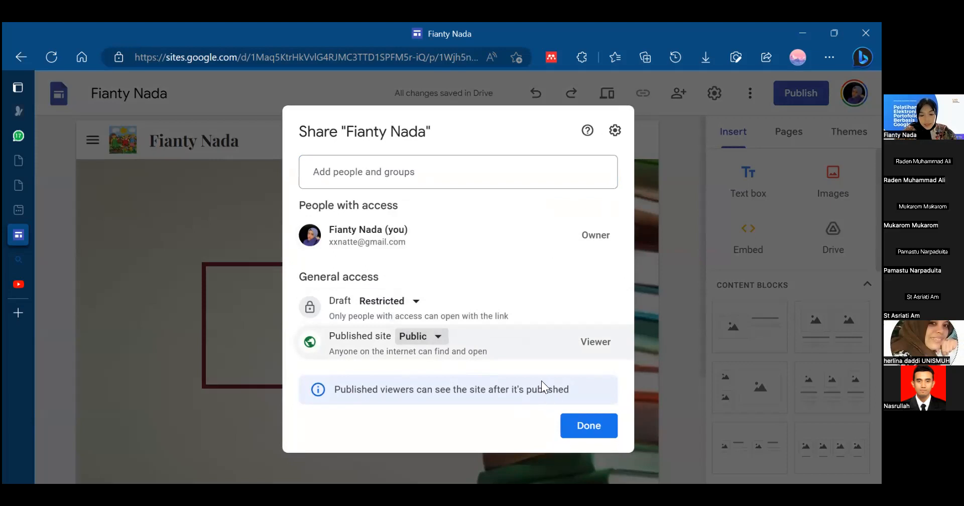
{"action": "left_click", "coordinate": [585, 425]}
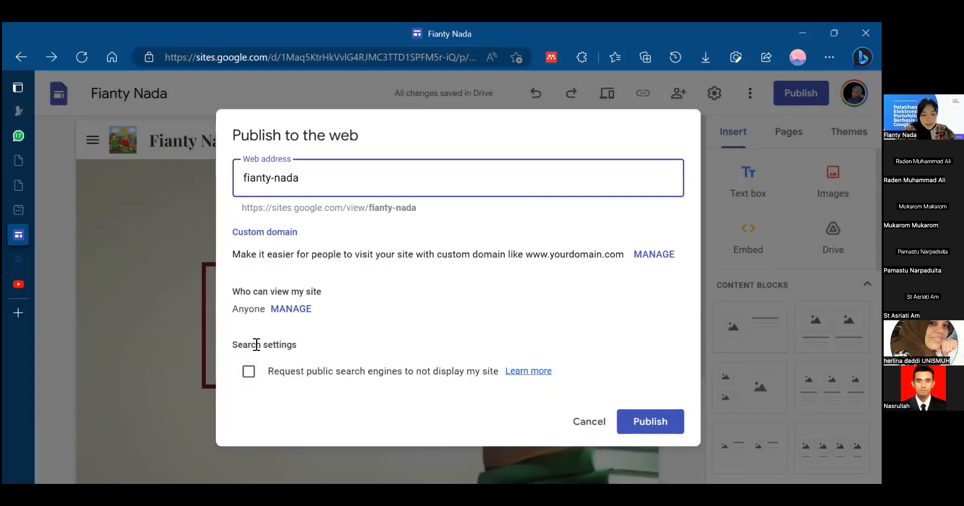
- Request that public search engines not display the site and publish it at the proposed web address
{"action": "left_click", "coordinate": [249, 372]}
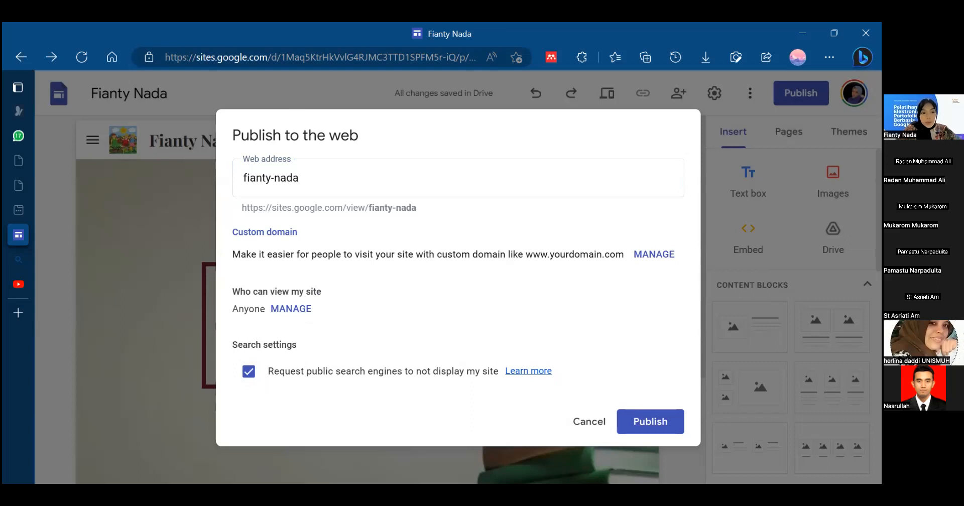
{"action": "left_click", "coordinate": [300, 170]}
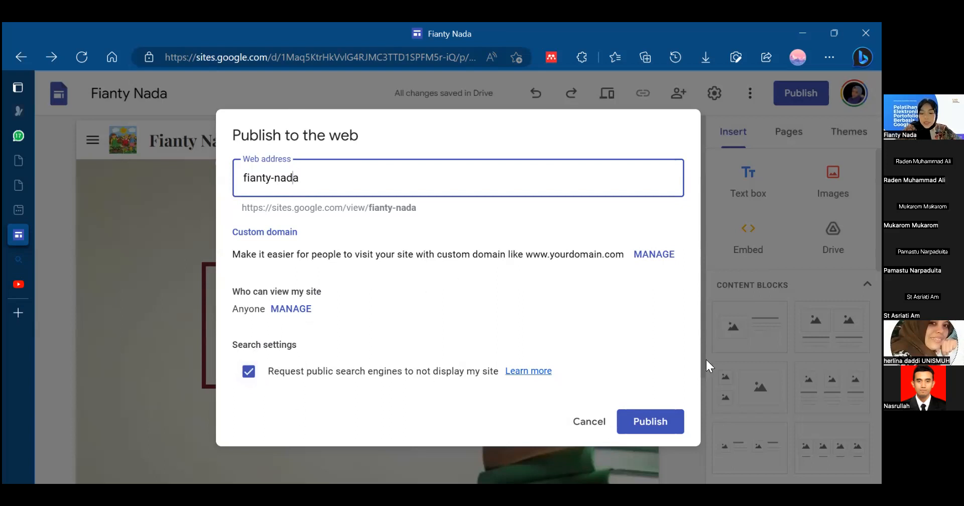
{"action": "left_click", "coordinate": [640, 424]}
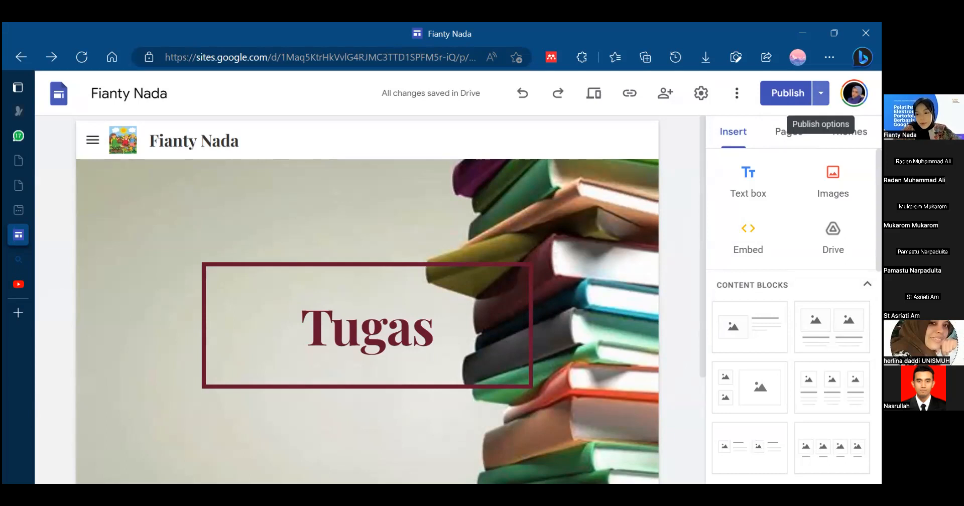
- View the published site and go from the Tugas page to its Home page
{"action": "left_click", "coordinate": [820, 93]}
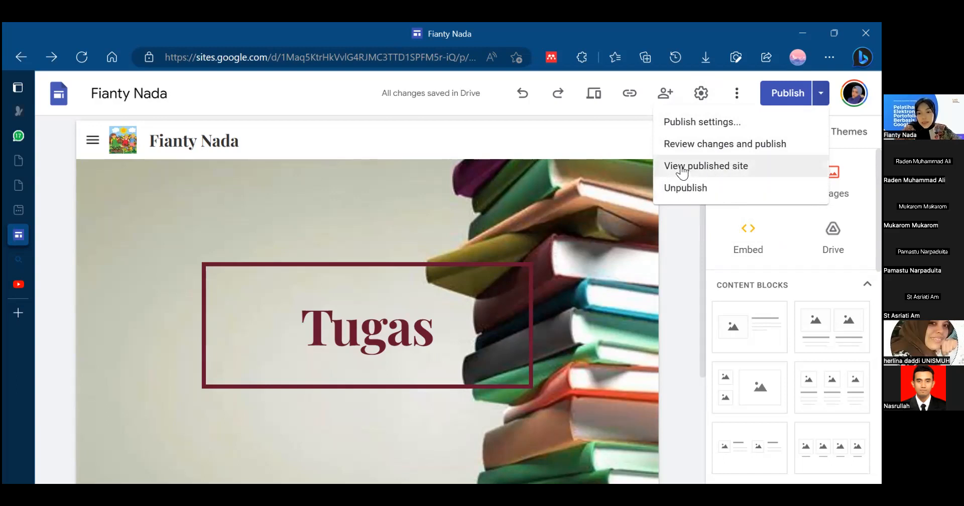
{"action": "left_click", "coordinate": [715, 167]}
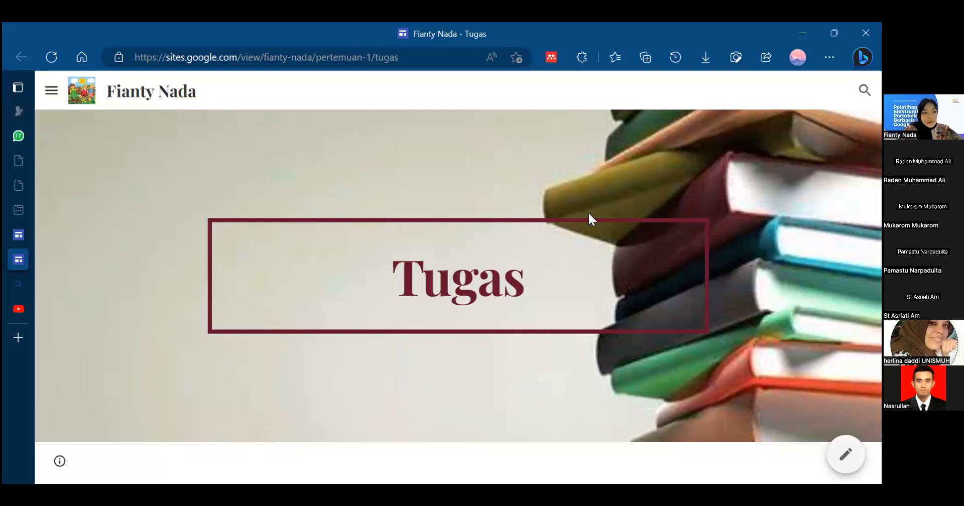
{"action": "left_click", "coordinate": [51, 97]}
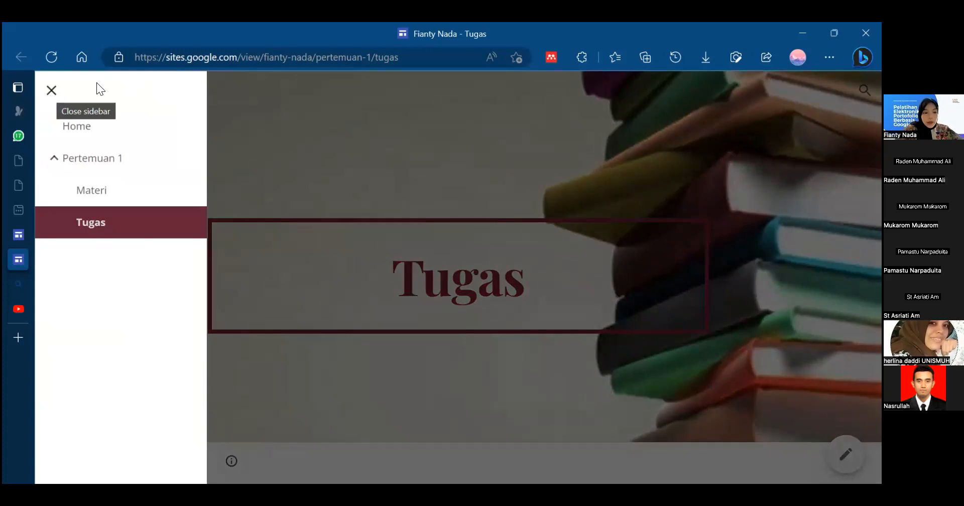
{"action": "left_click", "coordinate": [117, 131]}
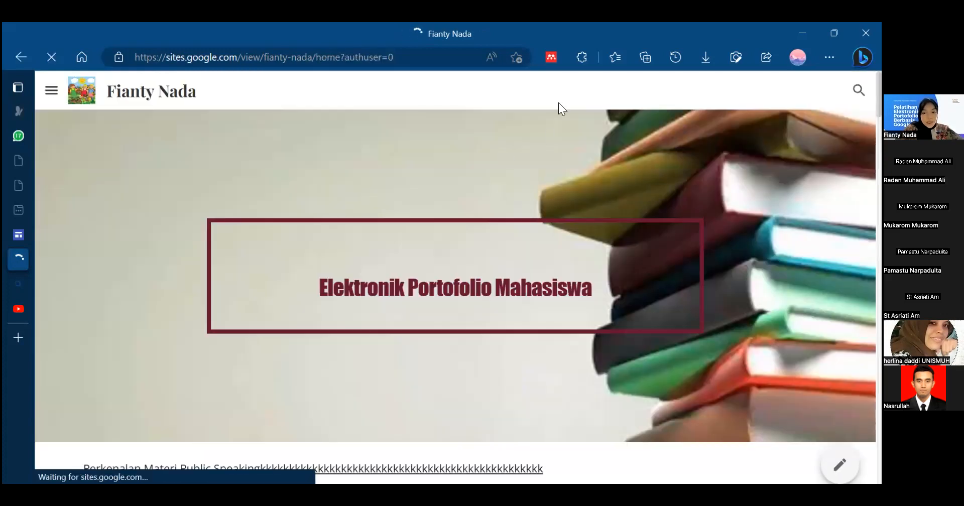
- Examine the top of the published Home page and browse through the animal images in its carousel
{"action": "scroll", "coordinate": [454, 296], "scroll_direction": "down", "scroll_amount": 6}
{"action": "scroll", "coordinate": [455, 296], "scroll_direction": "up", "scroll_amount": 4}
{"action": "scroll", "coordinate": [455, 296], "scroll_direction": "down", "scroll_amount": 10}
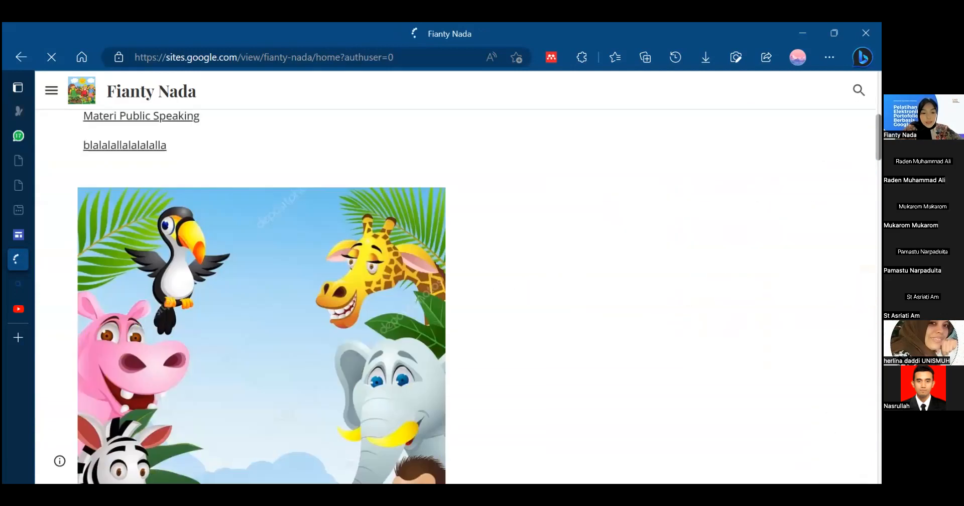
{"action": "scroll", "coordinate": [455, 296], "scroll_direction": "up", "scroll_amount": 6}
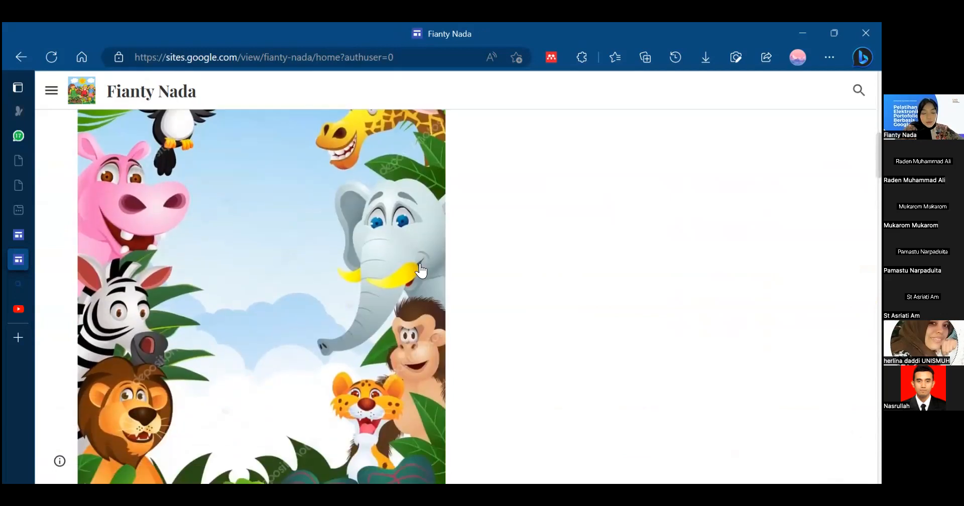
{"action": "left_click", "coordinate": [422, 267]}
{"action": "left_click", "coordinate": [422, 267]}
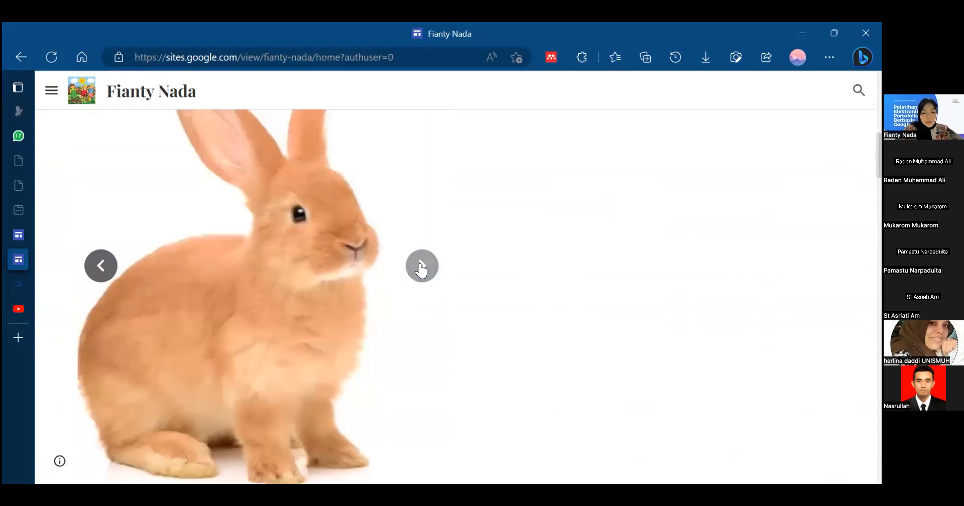
{"action": "left_click", "coordinate": [422, 267]}
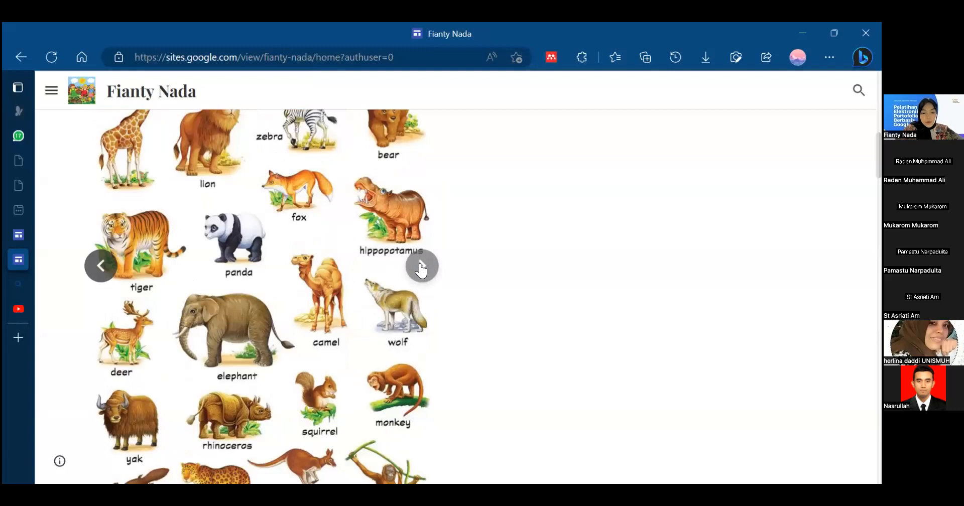
{"action": "left_click", "coordinate": [422, 267]}
{"action": "left_click", "coordinate": [422, 267]}
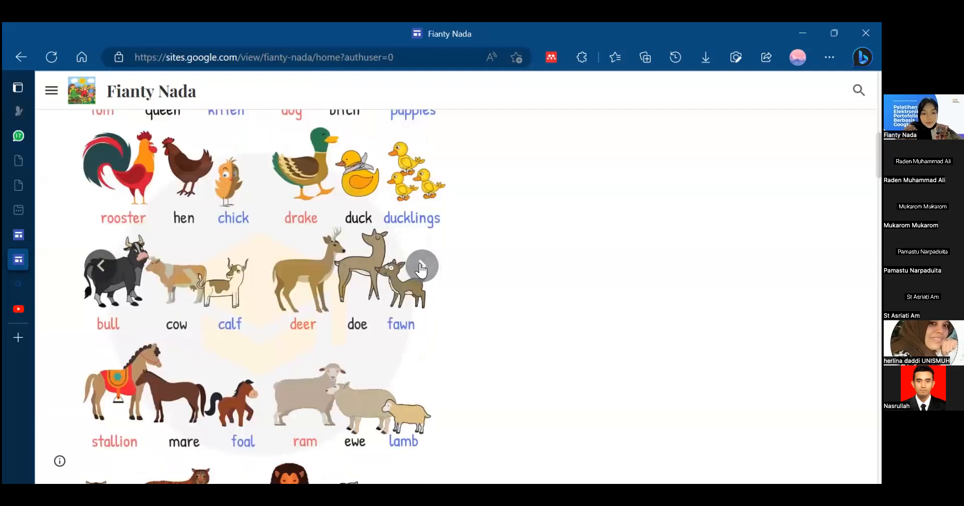
- Examine the Home page's public speaking sections and page through the embedded document above Materi Public Speaking
{"action": "scroll", "coordinate": [457, 296], "scroll_direction": "down", "scroll_amount": 10}
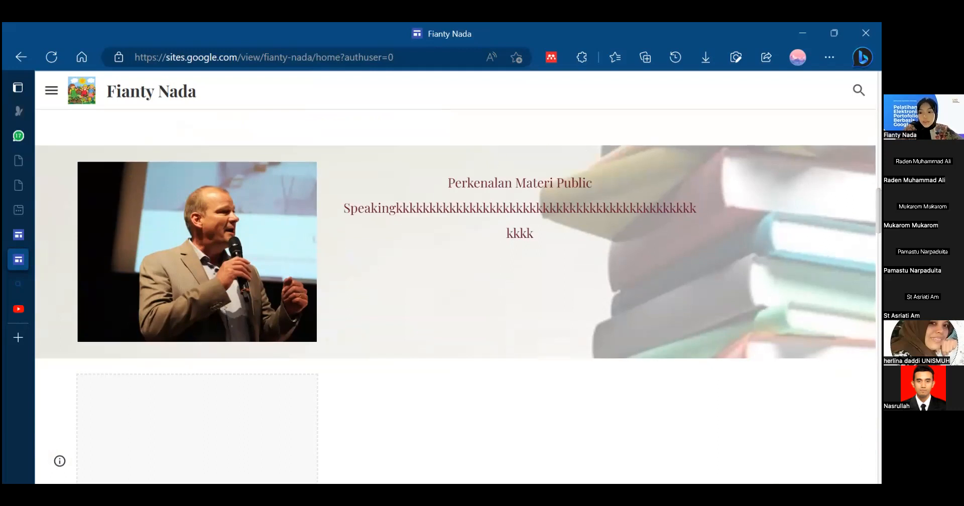
{"action": "scroll", "coordinate": [457, 296], "scroll_direction": "down", "scroll_amount": 5}
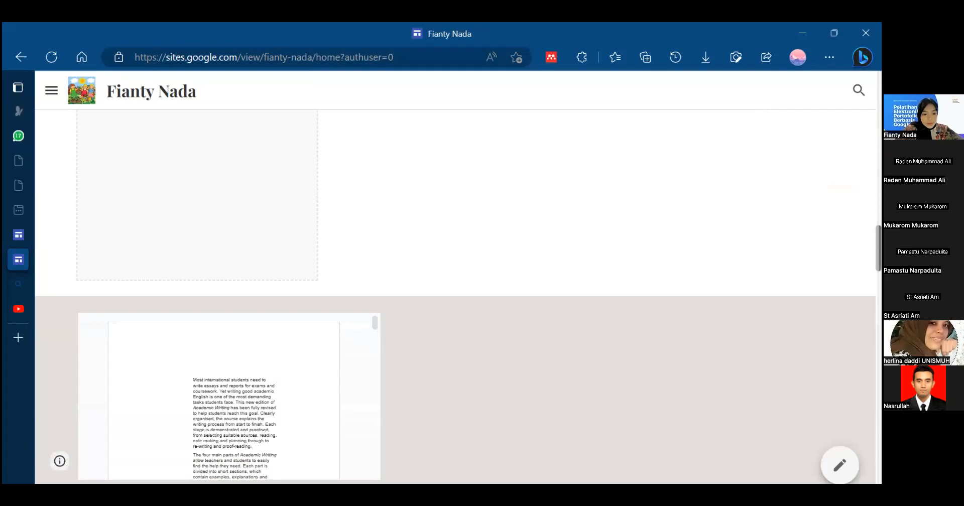
{"action": "scroll", "coordinate": [457, 297], "scroll_direction": "up", "scroll_amount": 3}
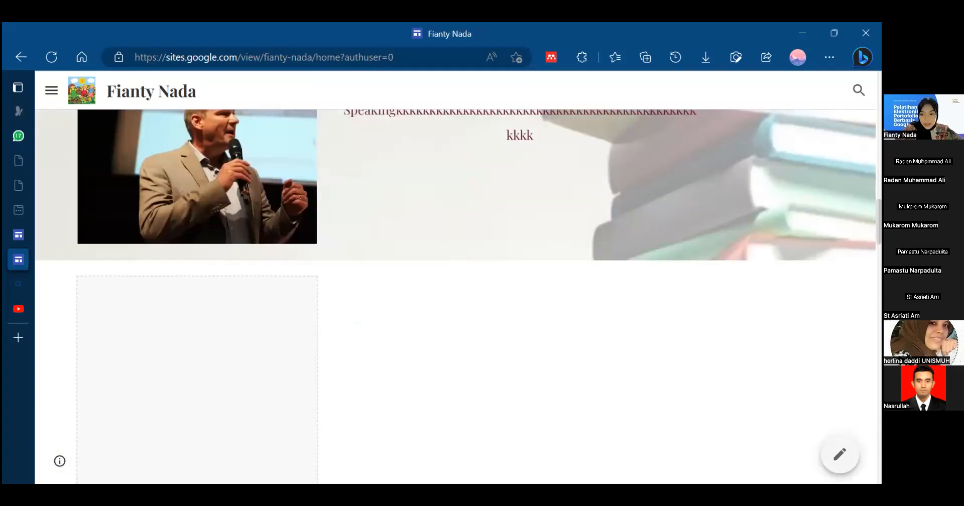
{"action": "scroll", "coordinate": [457, 296], "scroll_direction": "down", "scroll_amount": 5}
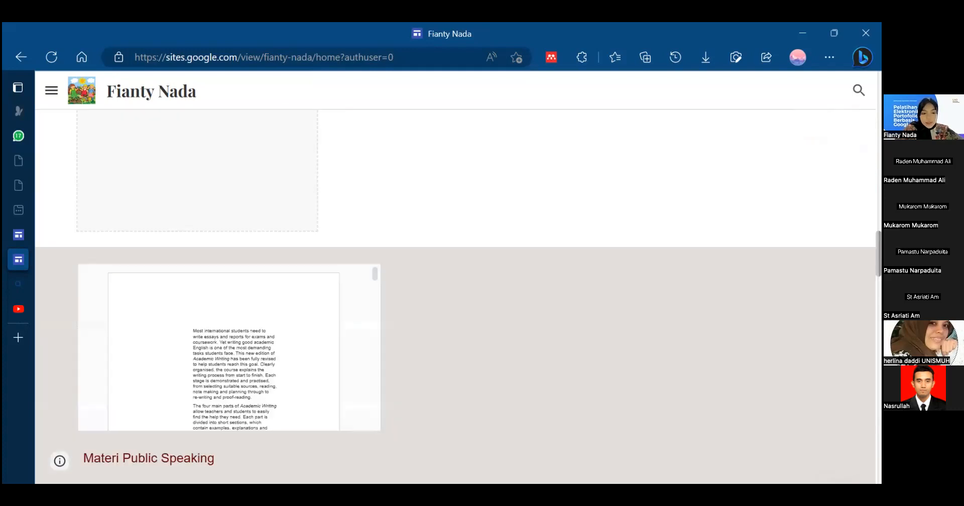
{"action": "scroll", "coordinate": [457, 296], "scroll_direction": "down", "scroll_amount": 5}
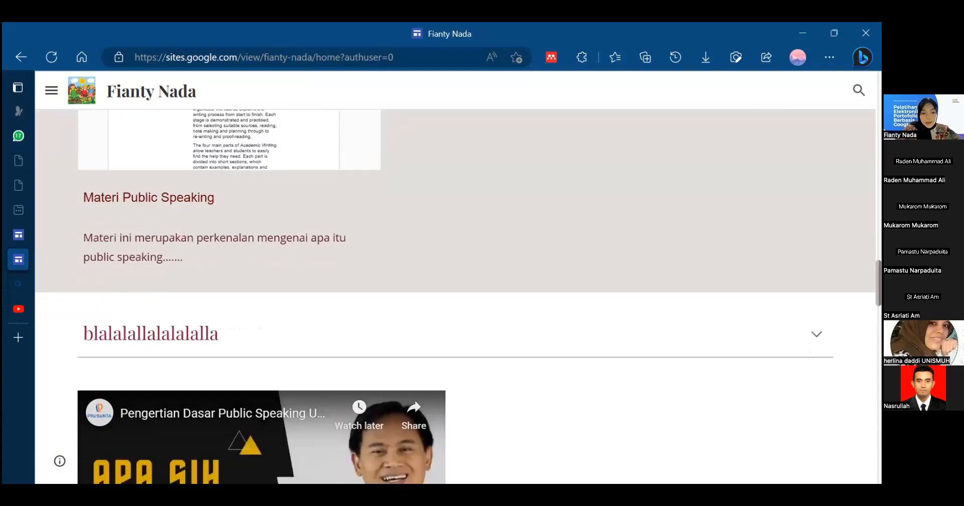
{"action": "scroll", "coordinate": [457, 296], "scroll_direction": "up", "scroll_amount": 5}
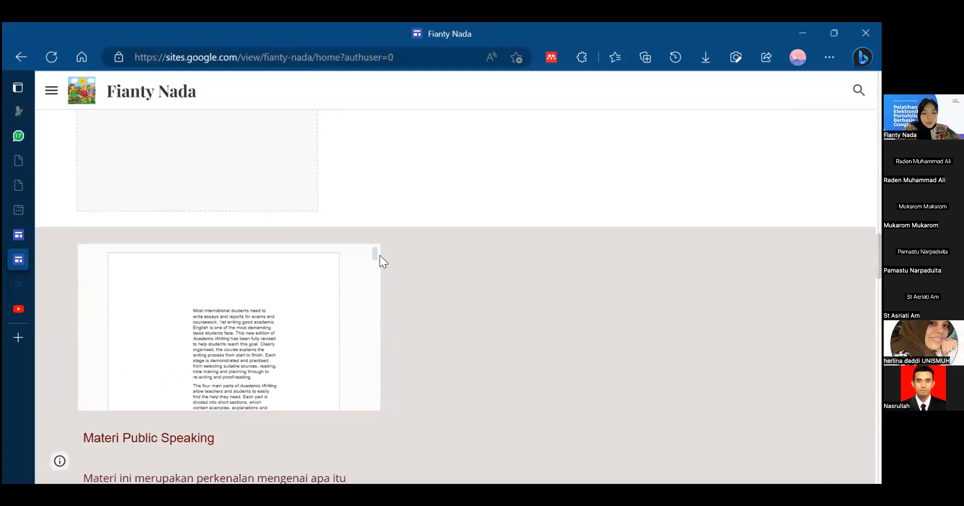
{"action": "mouse_move", "coordinate": [376, 260]}
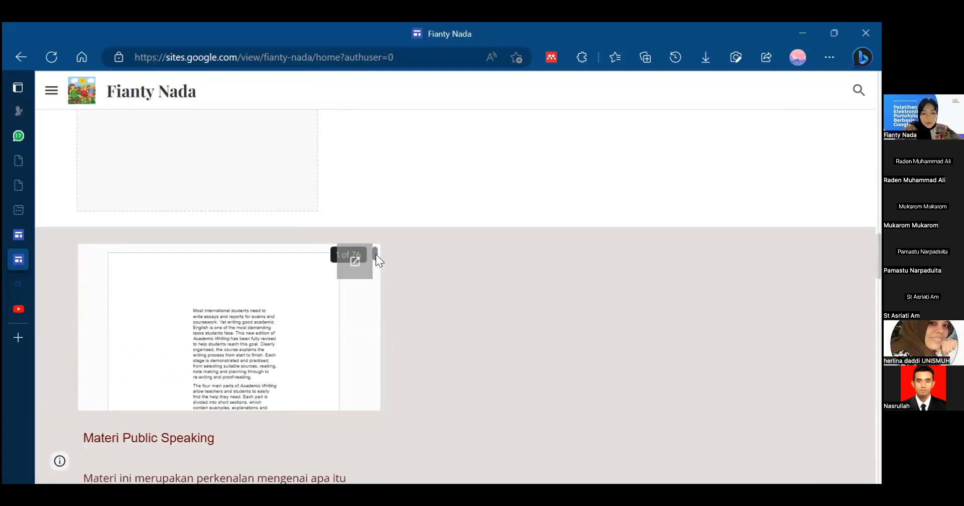
{"action": "mouse_move", "coordinate": [374, 256]}
{"action": "left_mouse_down"}
{"action": "mouse_move", "coordinate": [385, 366]}
{"action": "mouse_move", "coordinate": [372, 259]}
{"action": "left_mouse_up"}
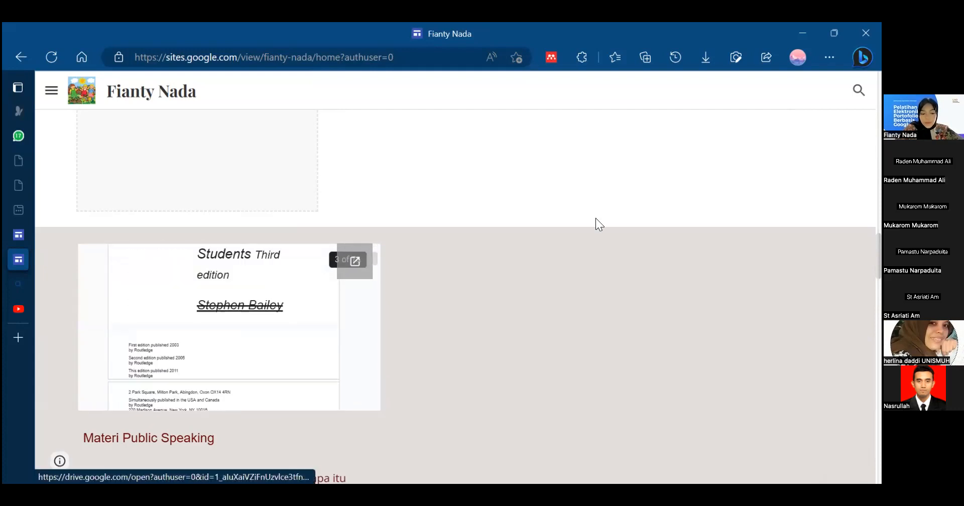
{"action": "scroll", "coordinate": [354, 260], "scroll_direction": "down", "scroll_amount": 2}
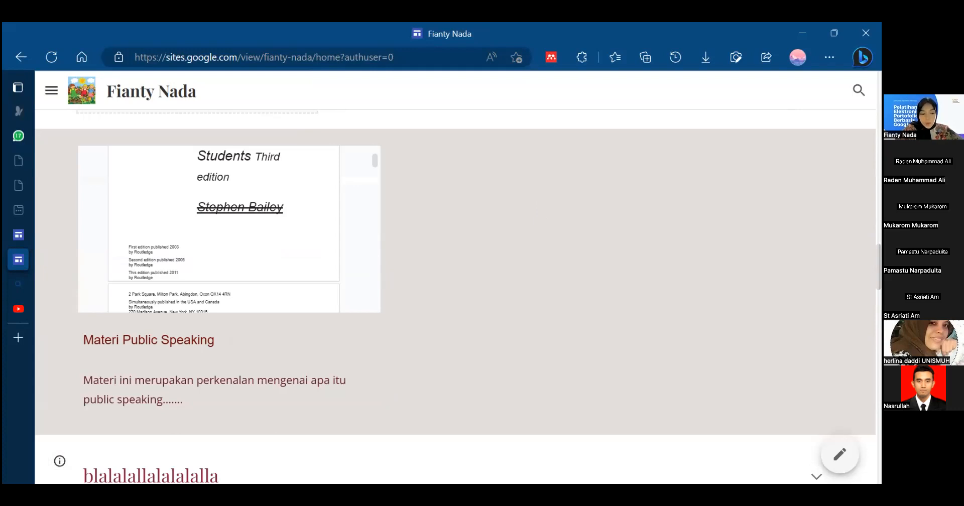
- Test expanding and collapsing the collapsible text group below the Materi Public Speaking section
{"action": "scroll", "coordinate": [452, 301], "scroll_direction": "down", "scroll_amount": 4}
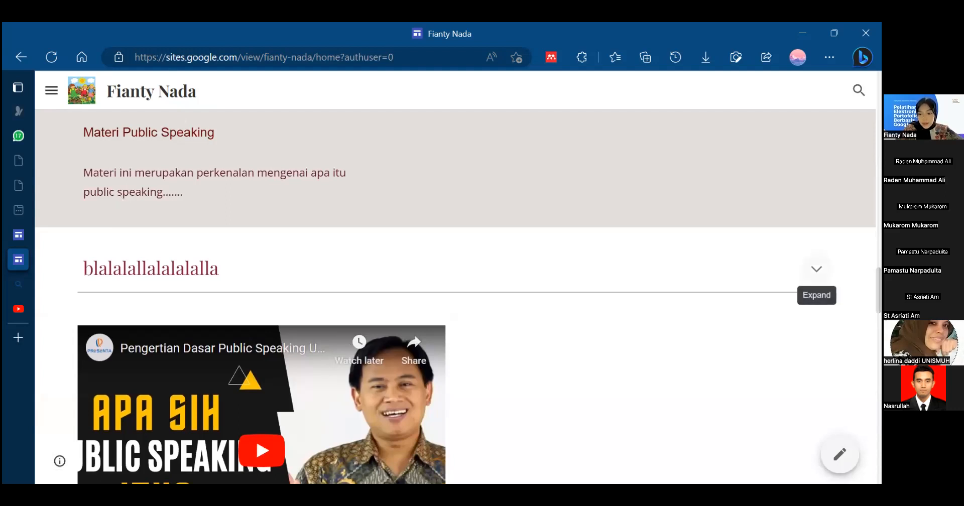
{"action": "left_click", "coordinate": [816, 269]}
{"action": "left_click", "coordinate": [816, 269]}
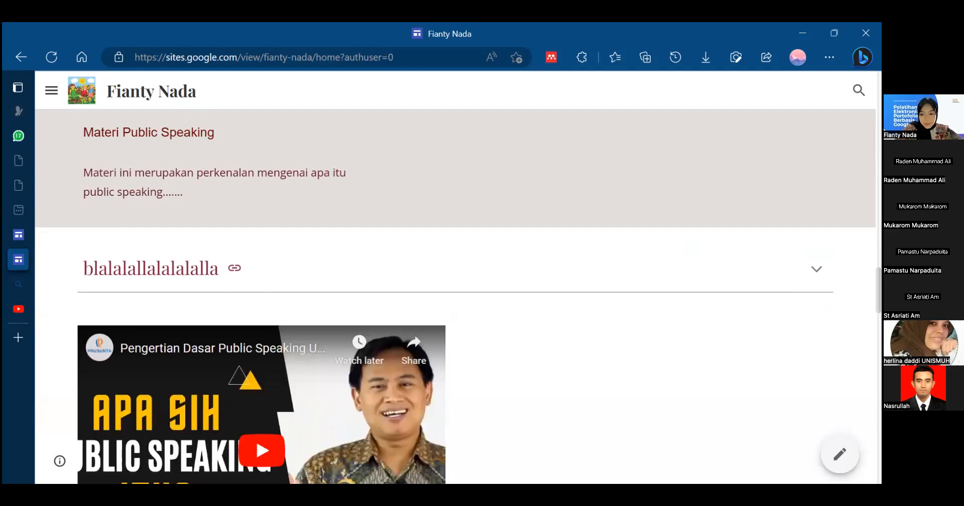
{"action": "left_click", "coordinate": [816, 269]}
{"action": "left_click", "coordinate": [816, 269]}
- Play the embedded public speaking video briefly, pause it and view the Bahasa Inggris Grade 9 calendar
{"action": "scroll", "coordinate": [816, 271], "scroll_direction": "down", "scroll_amount": 2}
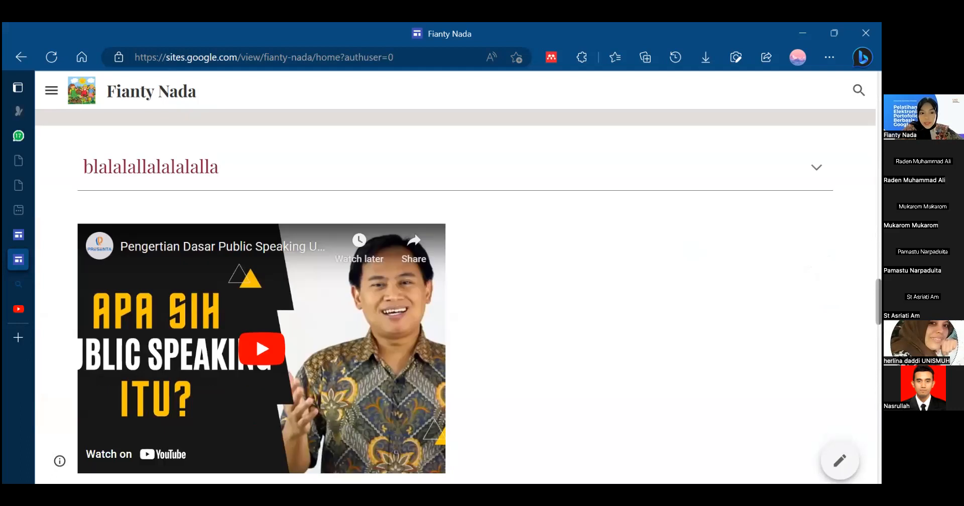
{"action": "scroll", "coordinate": [816, 271], "scroll_direction": "down", "scroll_amount": 2}
{"action": "scroll", "coordinate": [816, 271], "scroll_direction": "up", "scroll_amount": 1}
{"action": "scroll", "coordinate": [816, 271], "scroll_direction": "down", "scroll_amount": 1}
{"action": "scroll", "coordinate": [816, 271], "scroll_direction": "up", "scroll_amount": 2}
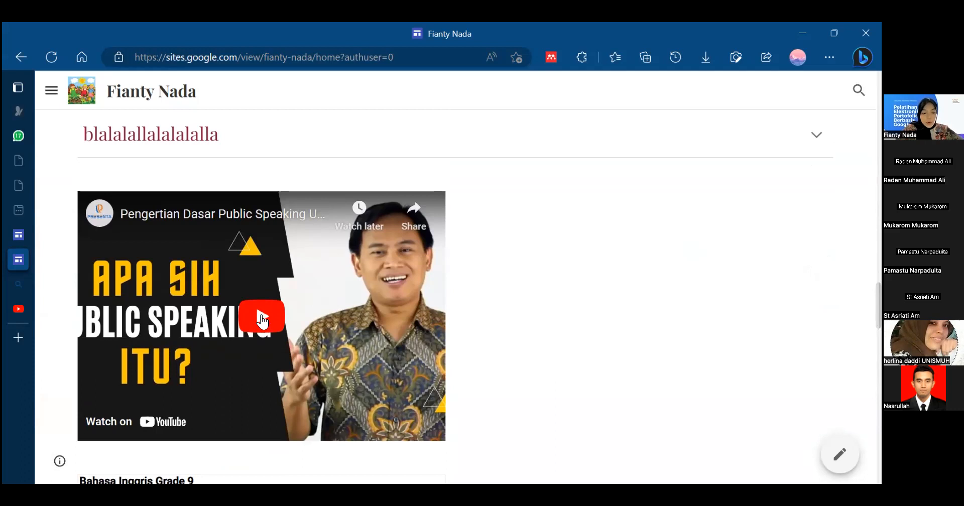
{"action": "left_click", "coordinate": [262, 319]}
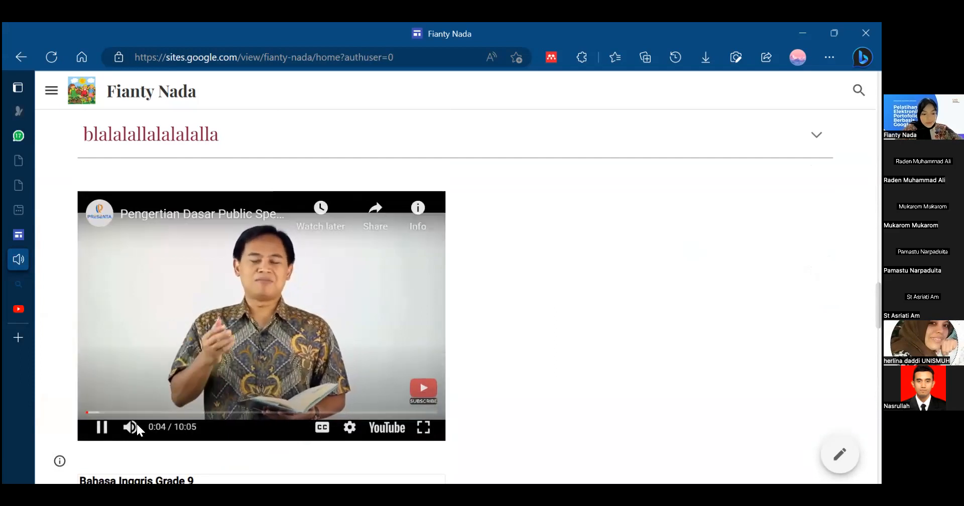
{"action": "left_click", "coordinate": [102, 429]}
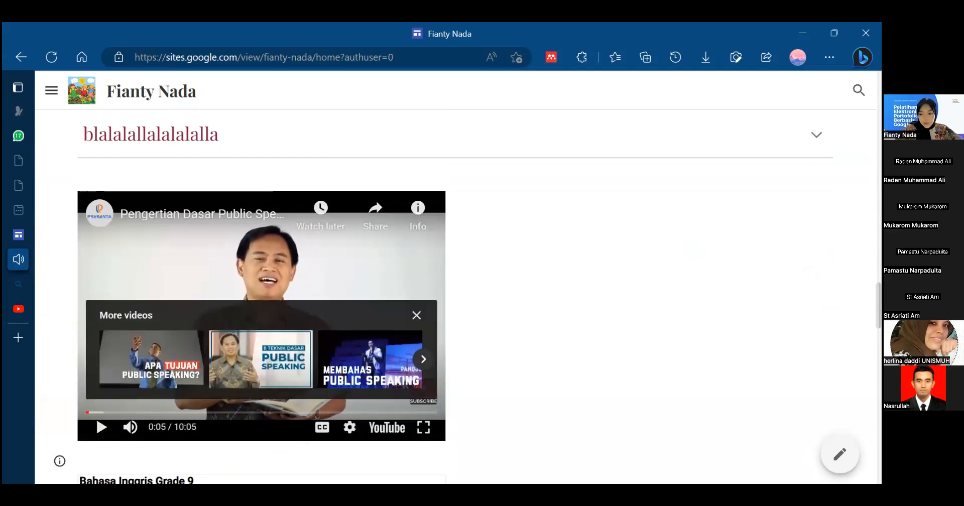
{"action": "scroll", "coordinate": [458, 285], "scroll_direction": "down", "scroll_amount": 5}
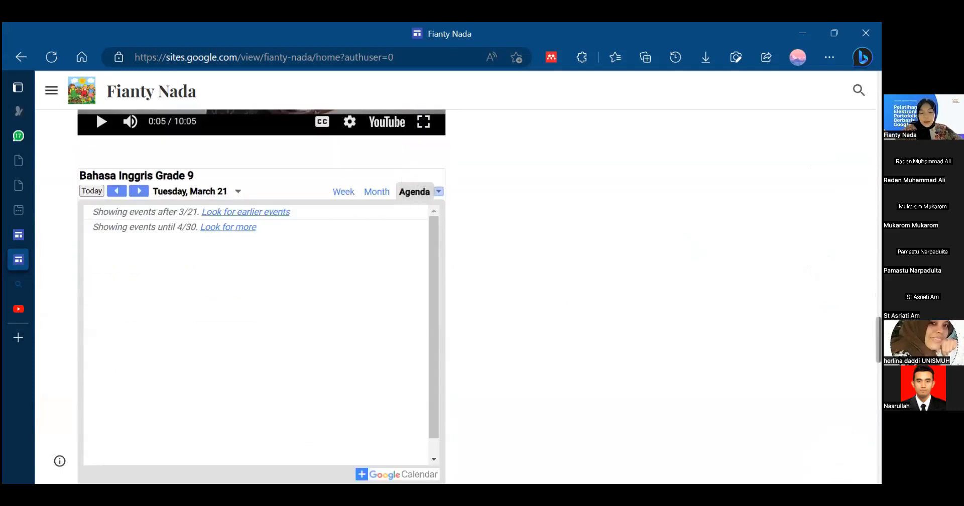
- View the embedded Jl. Ringroad Selatan map below the calendar on the Home page and zoom in two levels
{"action": "scroll", "coordinate": [432, 273], "scroll_direction": "down", "scroll_amount": 5}
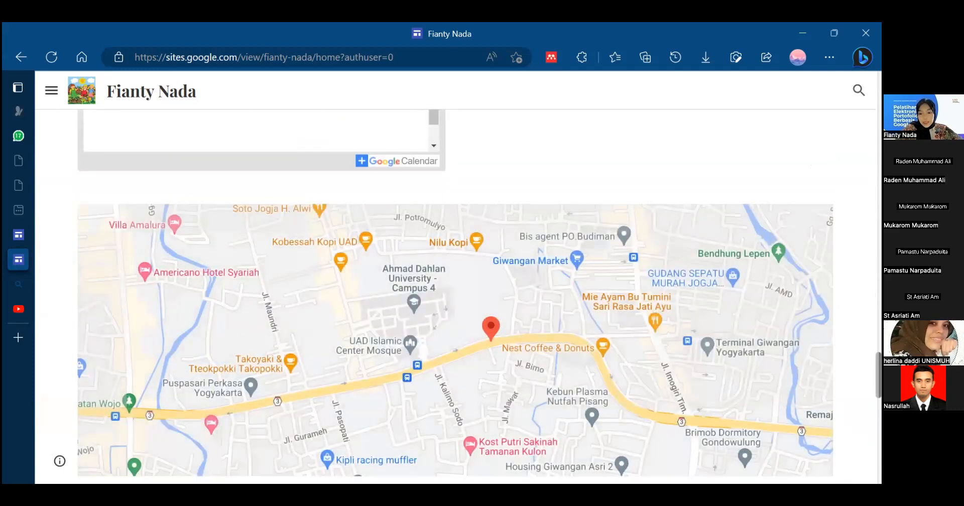
{"action": "scroll", "coordinate": [580, 427], "scroll_direction": "down", "scroll_amount": 3}
{"action": "scroll", "coordinate": [452, 296], "scroll_direction": "up", "scroll_amount": 1}
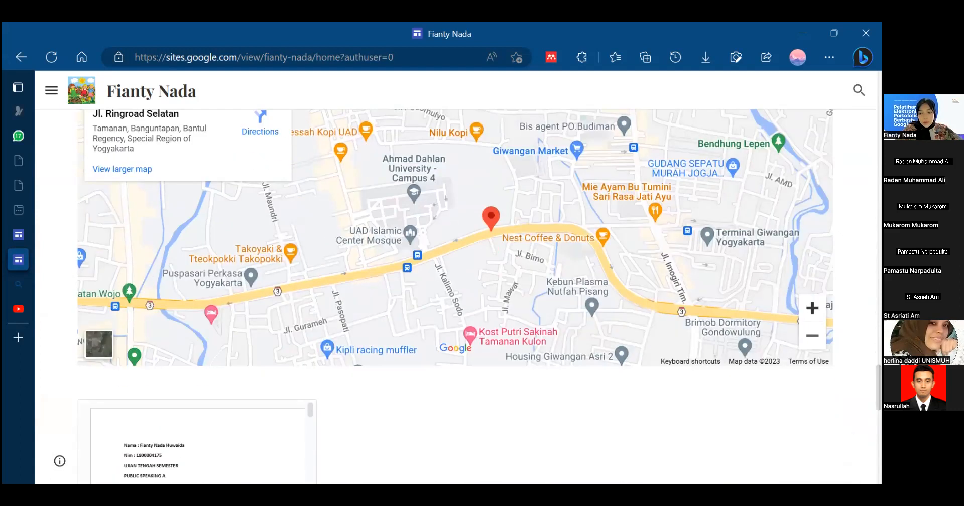
{"action": "left_click", "coordinate": [812, 308]}
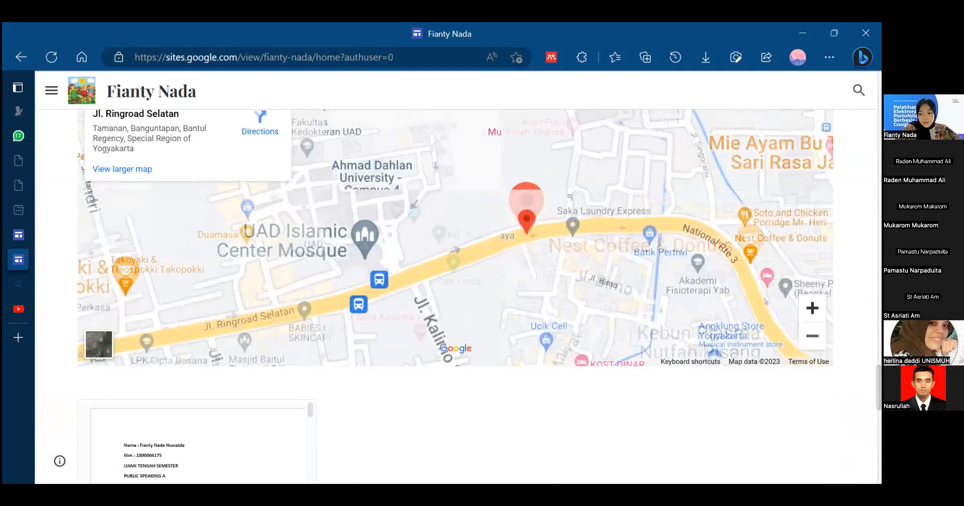
{"action": "left_click", "coordinate": [812, 308]}
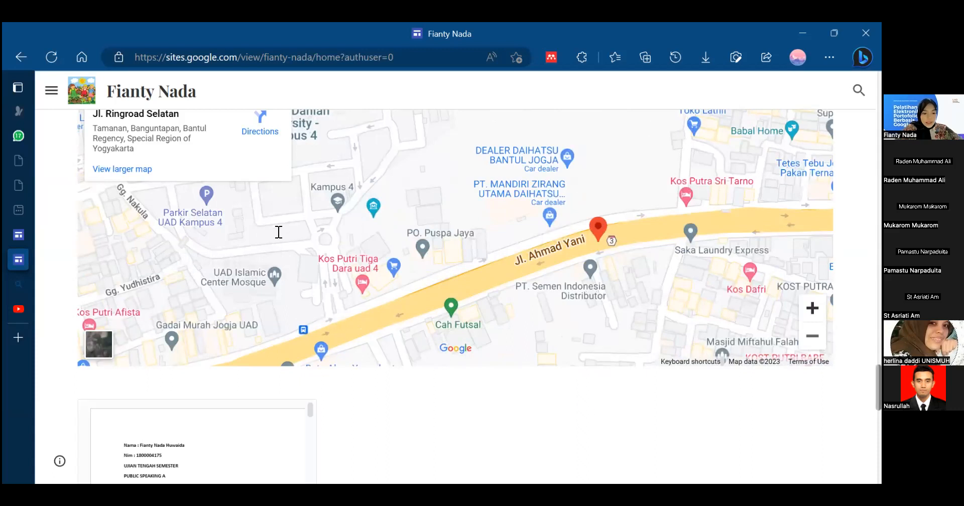
- Examine the embedded document and the discussion and comments form below the map, and return to the start of the Home page
{"action": "scroll", "coordinate": [302, 201], "scroll_direction": "down", "scroll_amount": 3}
{"action": "left_click_drag", "start_coordinate": [311, 175], "coordinate": [327, 125]}
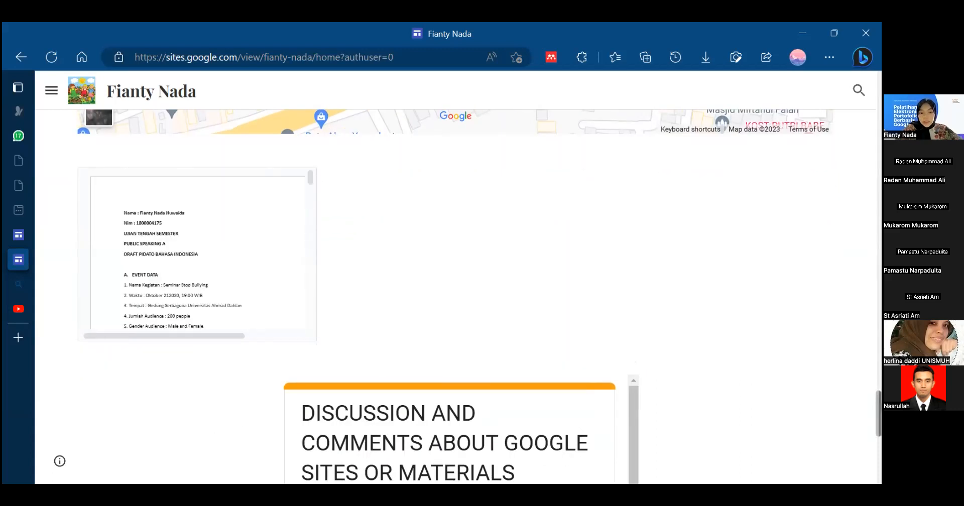
{"action": "scroll", "coordinate": [452, 296], "scroll_direction": "down", "scroll_amount": 5}
{"action": "scroll", "coordinate": [452, 296], "scroll_direction": "up", "scroll_amount": 2}
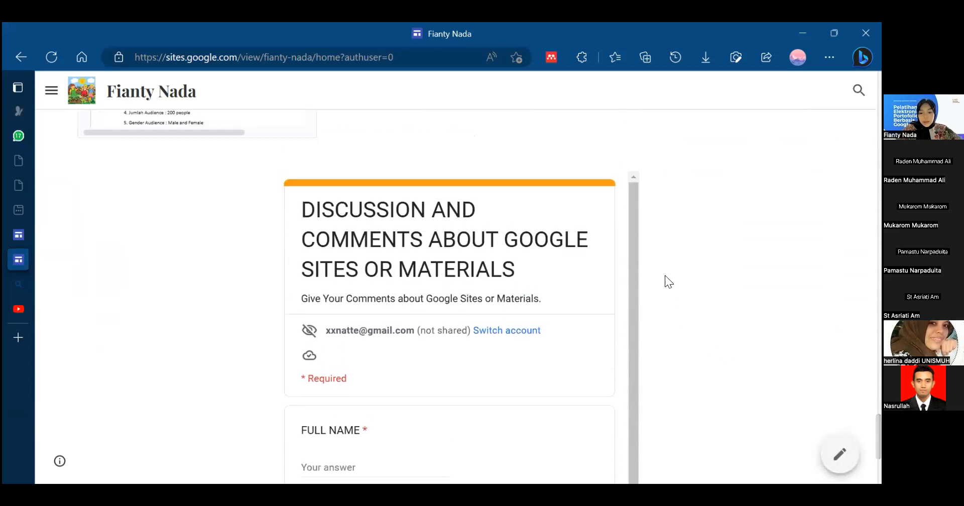
{"action": "left_click_drag", "start_coordinate": [631, 242], "coordinate": [642, 328]}
{"action": "left_click_drag", "start_coordinate": [878, 437], "coordinate": [877, 36]}
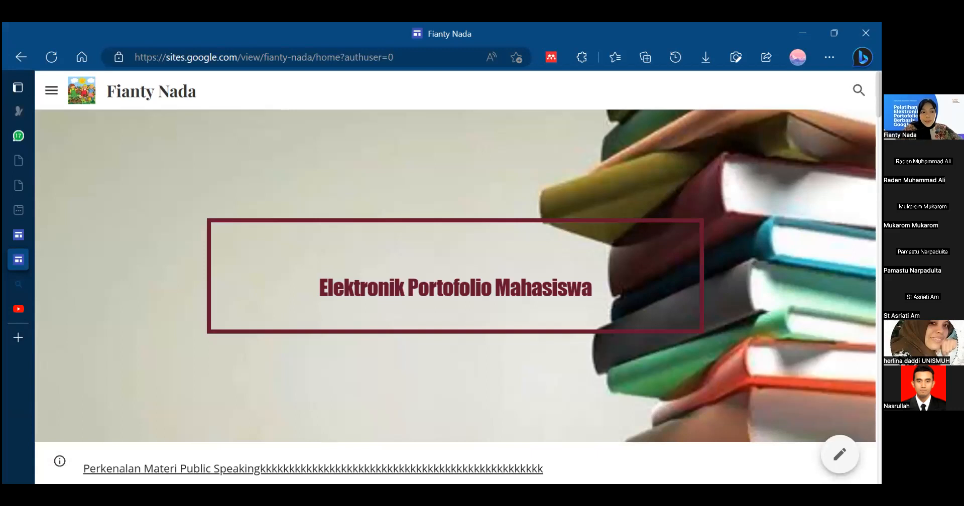
- Open the published Pertemuan 1 page from the site navigation and view its header
{"action": "left_click", "coordinate": [55, 93]}
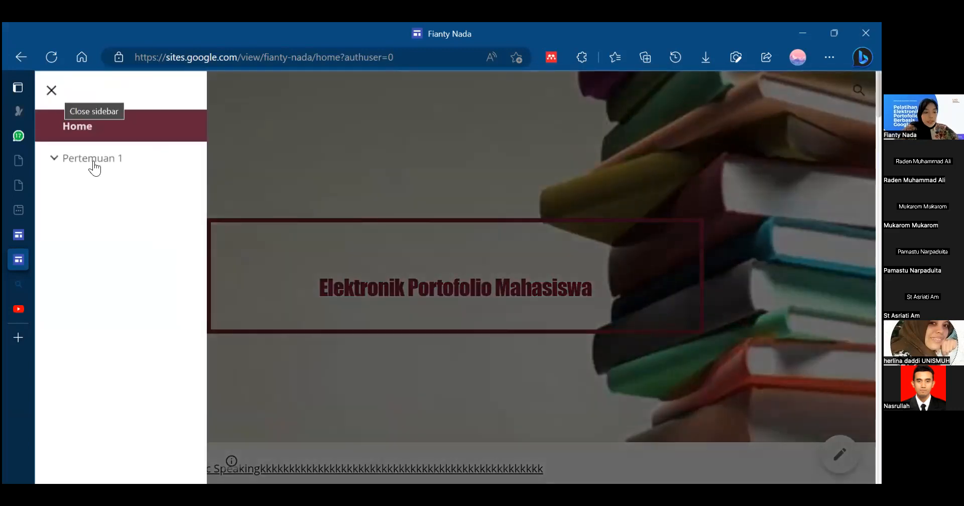
{"action": "left_click", "coordinate": [96, 167]}
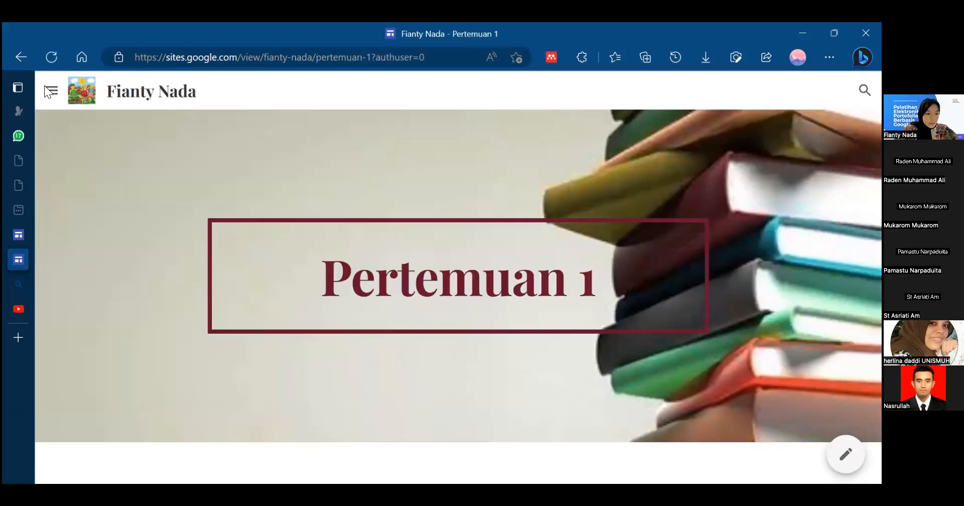
{"action": "left_click", "coordinate": [46, 89]}
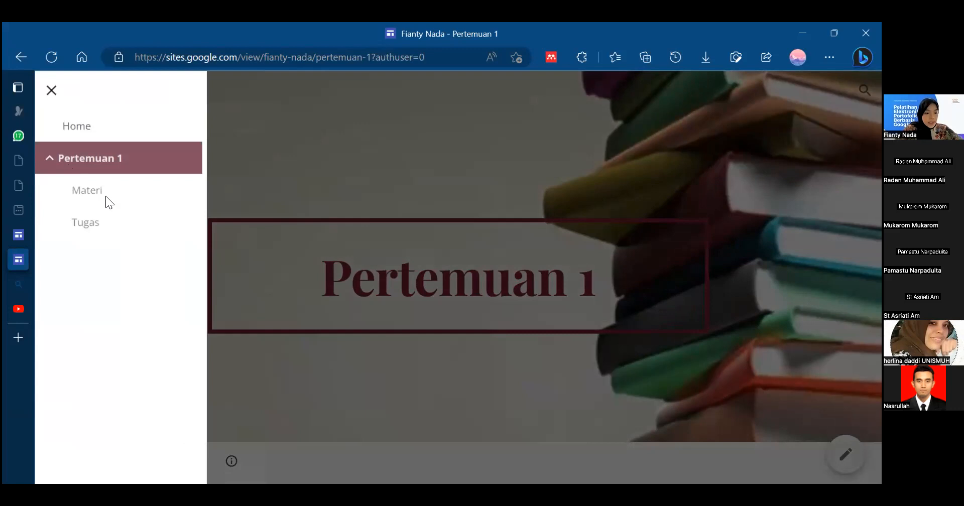
{"action": "left_click", "coordinate": [399, 173]}
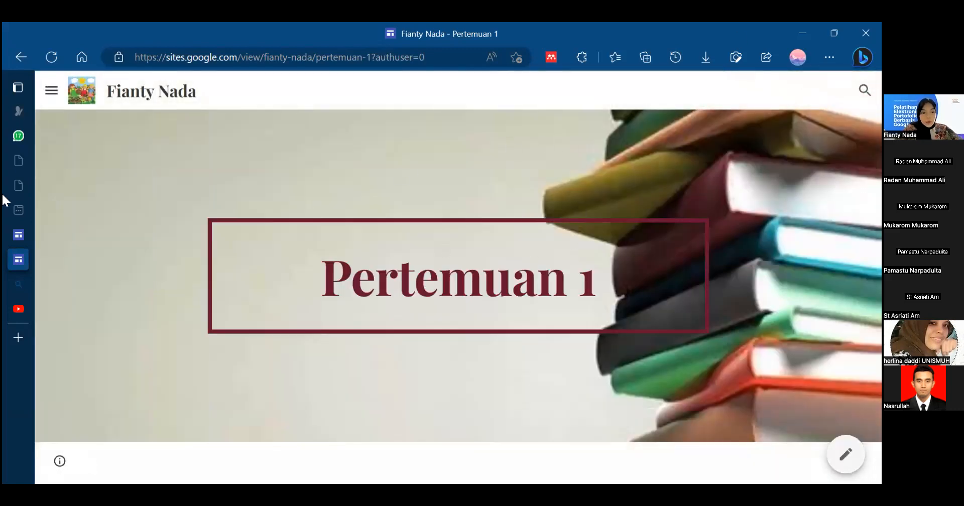
- View the published Materi and Tugas subpages of Pertemuan 1 in turn
{"action": "left_click", "coordinate": [56, 89]}
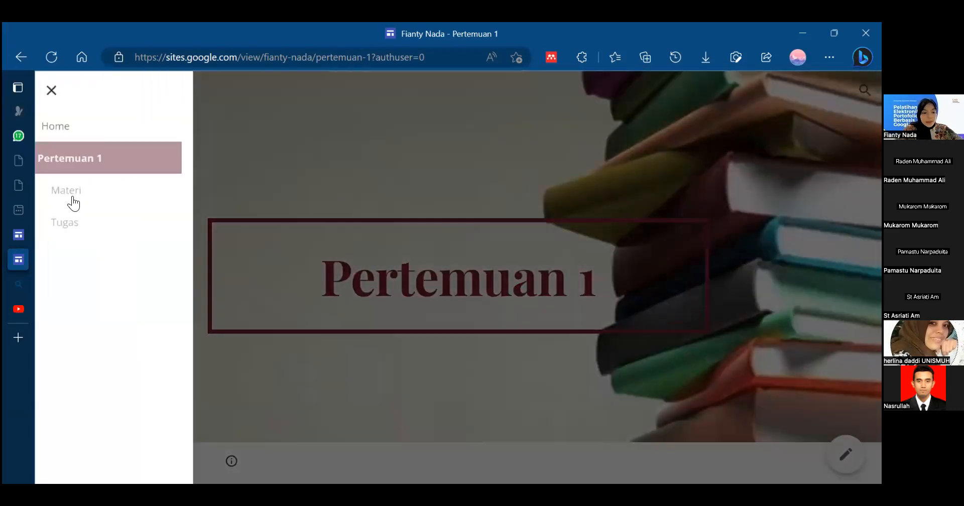
{"action": "left_click", "coordinate": [75, 193]}
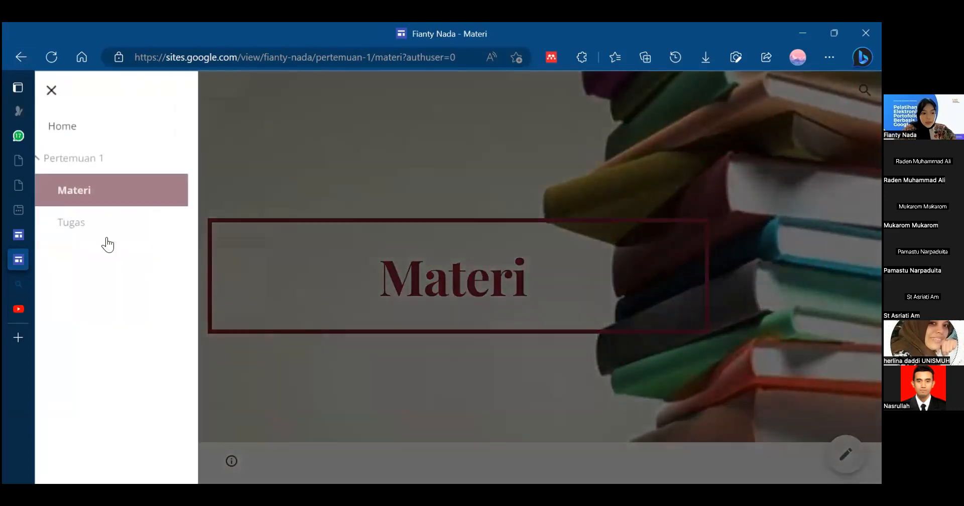
{"action": "left_click", "coordinate": [94, 233]}
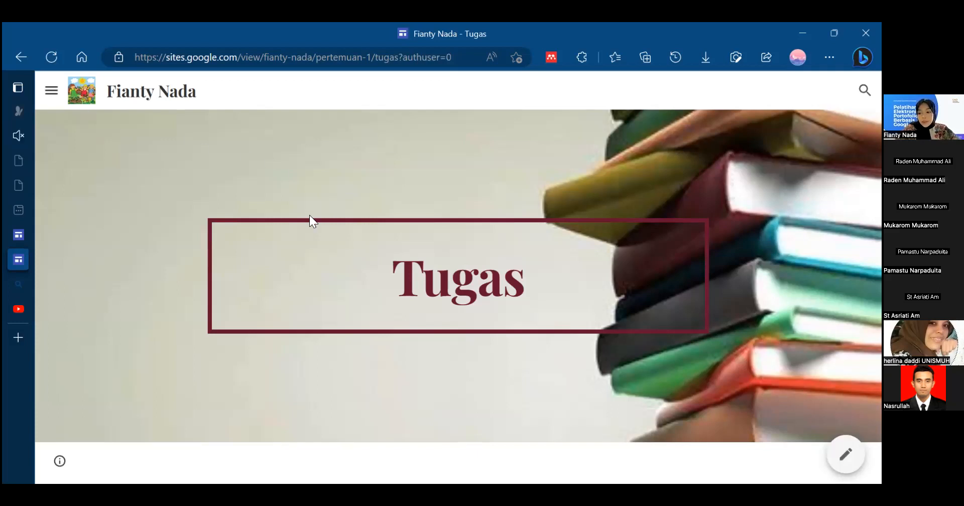
{"action": "key", "text": "alt+Tab"}
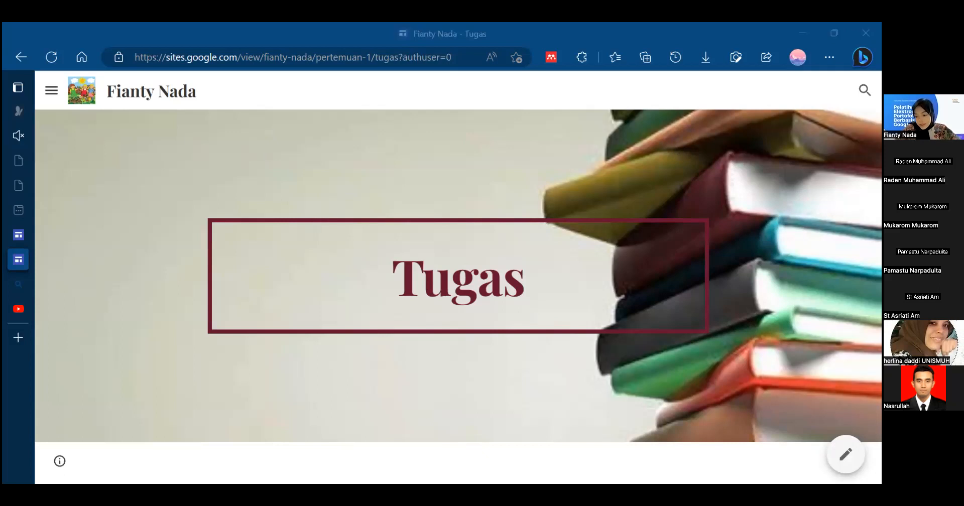
{"action": "key", "text": "alt+Tab"}
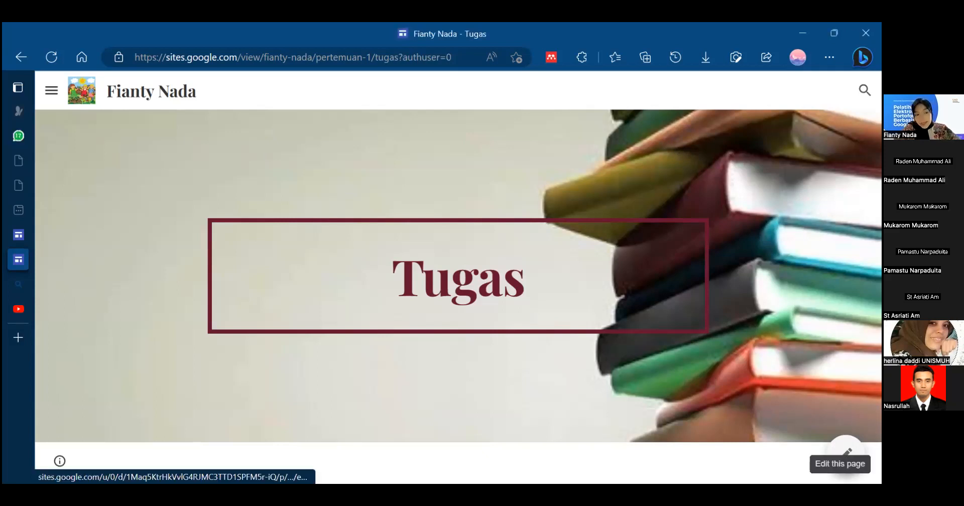
- Open the Tugas page for editing and copy its published site link
{"action": "left_click", "coordinate": [846, 450]}
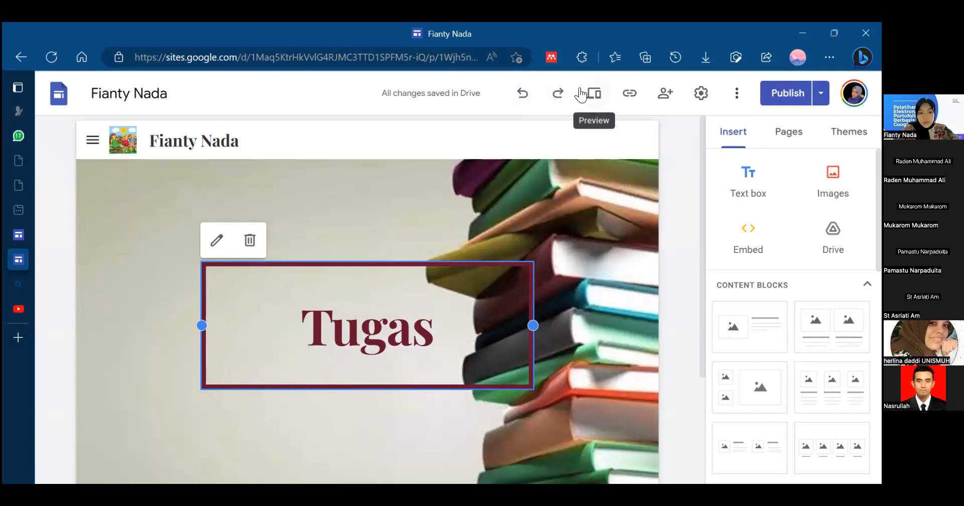
{"action": "left_click", "coordinate": [629, 93]}
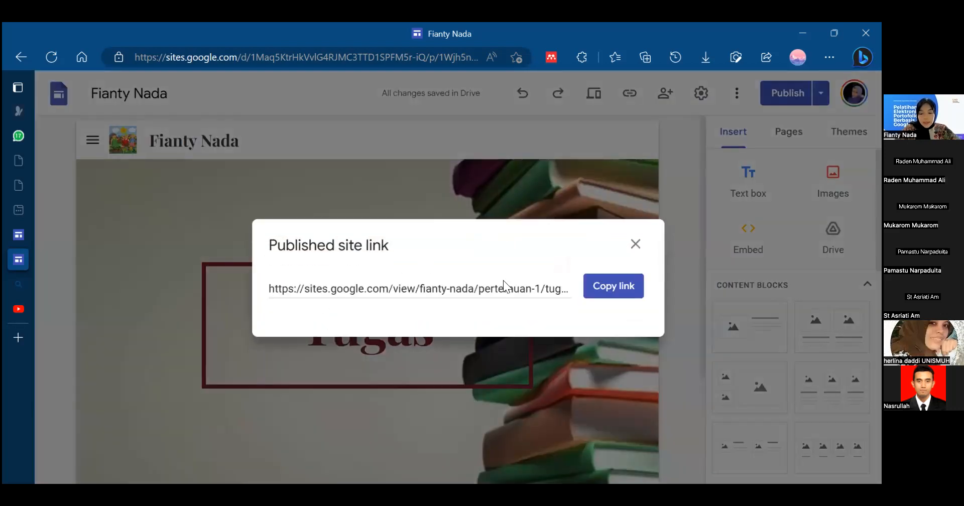
{"action": "left_click", "coordinate": [596, 285]}
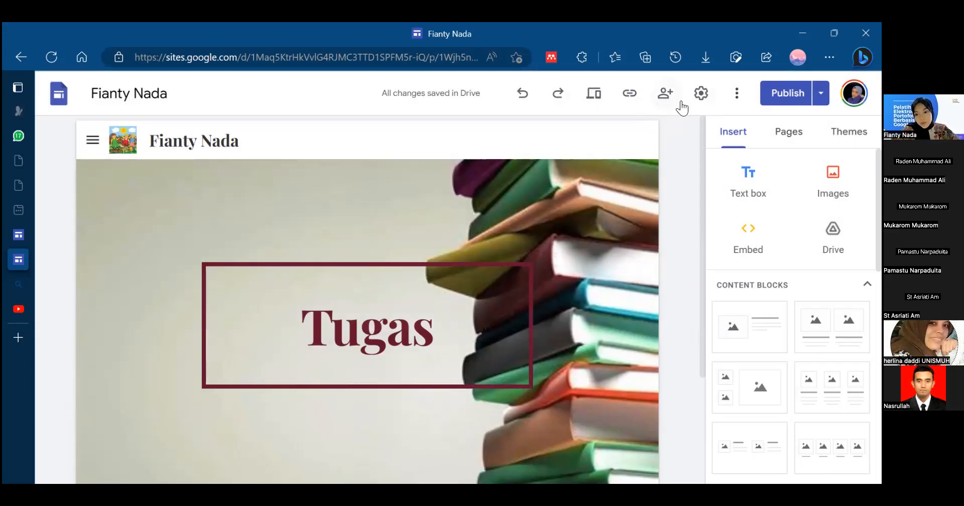
- Review the site's navigation settings and browse the editor's themes, page list and insertable components
{"action": "left_click", "coordinate": [701, 94]}
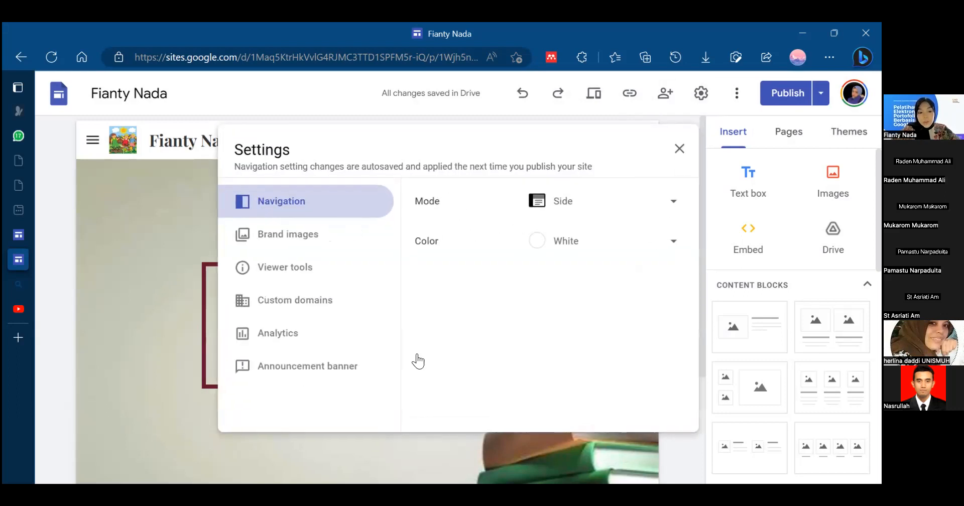
{"action": "left_click", "coordinate": [679, 149]}
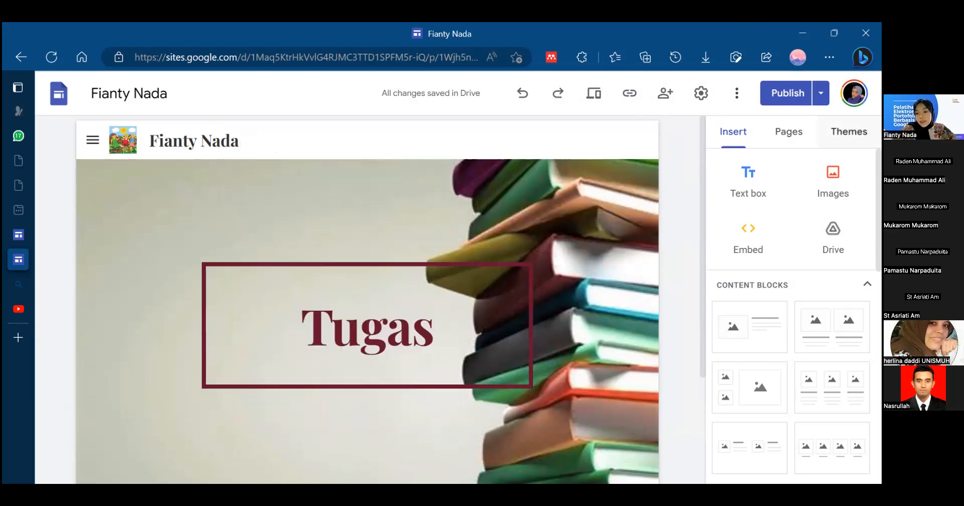
{"action": "left_click", "coordinate": [848, 131]}
{"action": "left_click", "coordinate": [788, 131]}
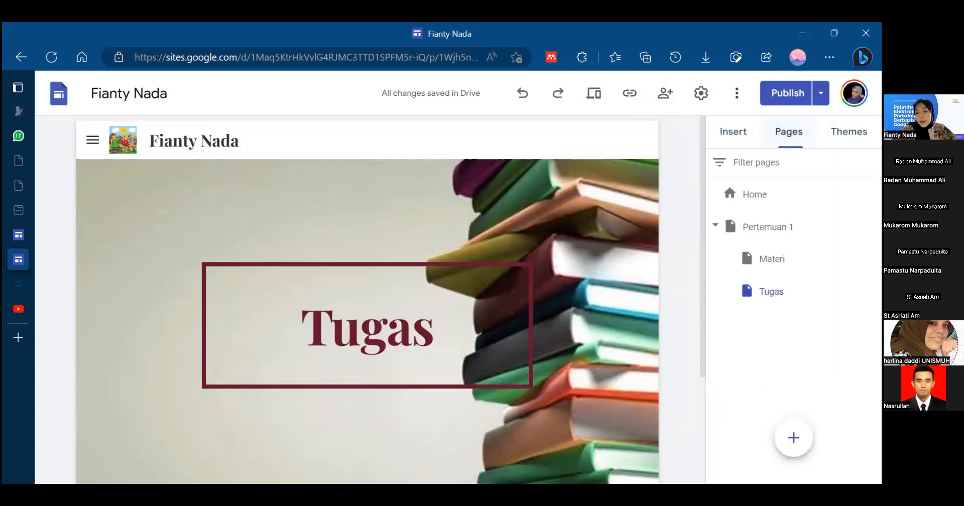
{"action": "left_click", "coordinate": [748, 132]}
{"action": "scroll", "coordinate": [793, 311], "scroll_direction": "down", "scroll_amount": 10}
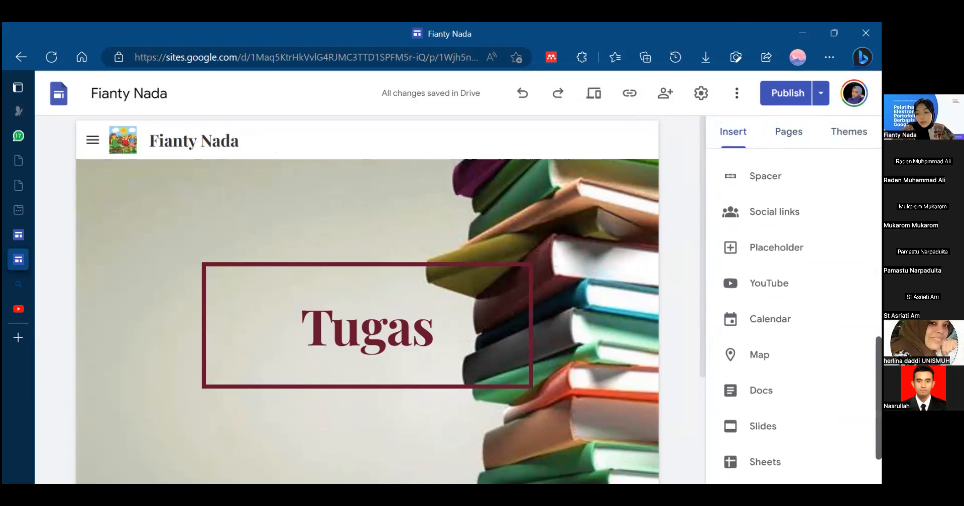
{"action": "scroll", "coordinate": [793, 311], "scroll_direction": "up", "scroll_amount": 10}
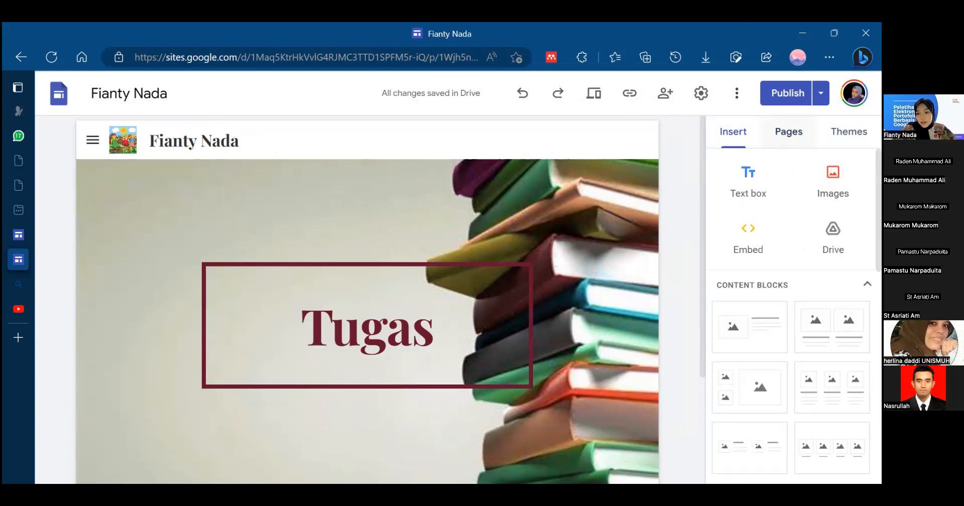
{"action": "left_click", "coordinate": [788, 131]}
{"action": "left_click", "coordinate": [732, 132]}
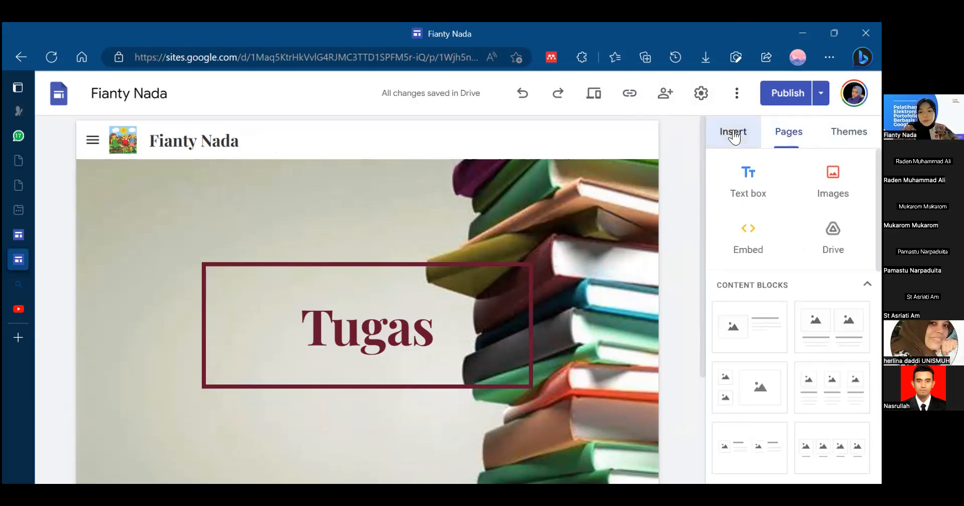